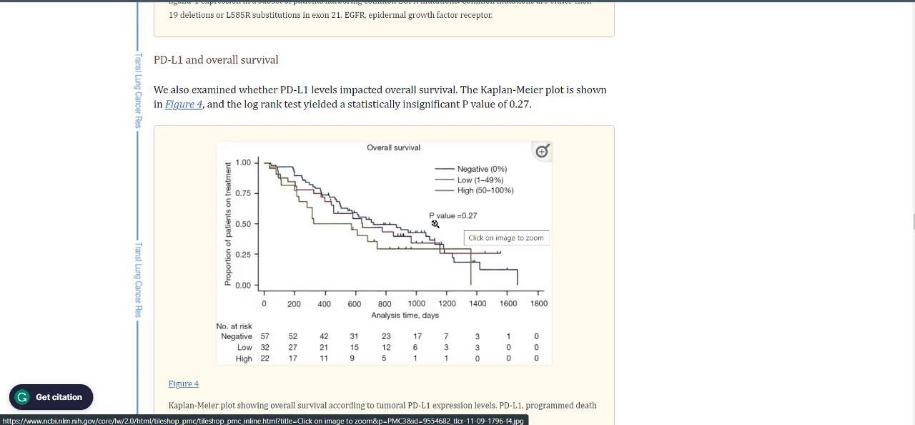
- Capture a screenshot of the Figure 4 Kaplan-Meier plot area including its time axis, and switch to the plot digitizer
{"action": "scroll", "coordinate": [434, 223], "scroll_direction": "up", "scroll_amount": 7}
{"action": "scroll", "coordinate": [428, 223], "scroll_direction": "down", "scroll_amount": 8}
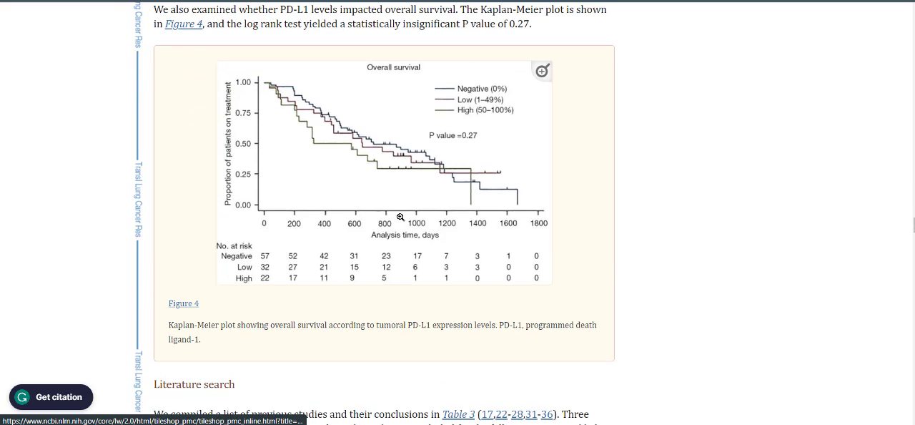
{"action": "left_click", "coordinate": [229, 68]}
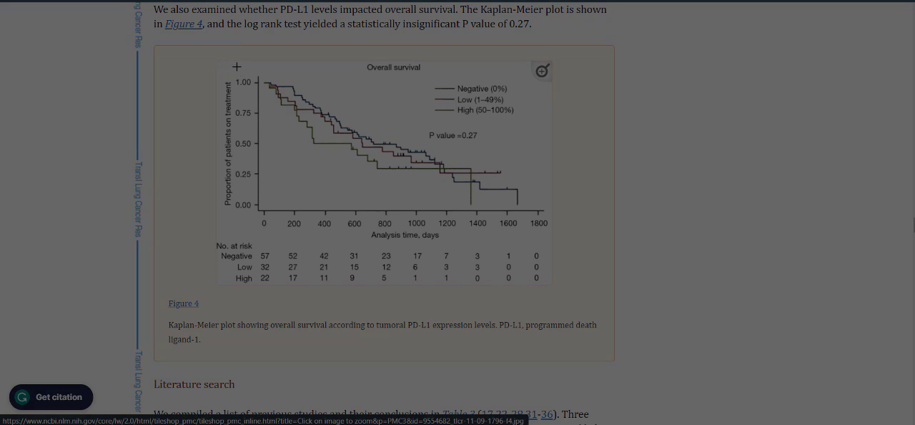
{"action": "left_click_drag", "start_coordinate": [235, 70], "coordinate": [548, 242]}
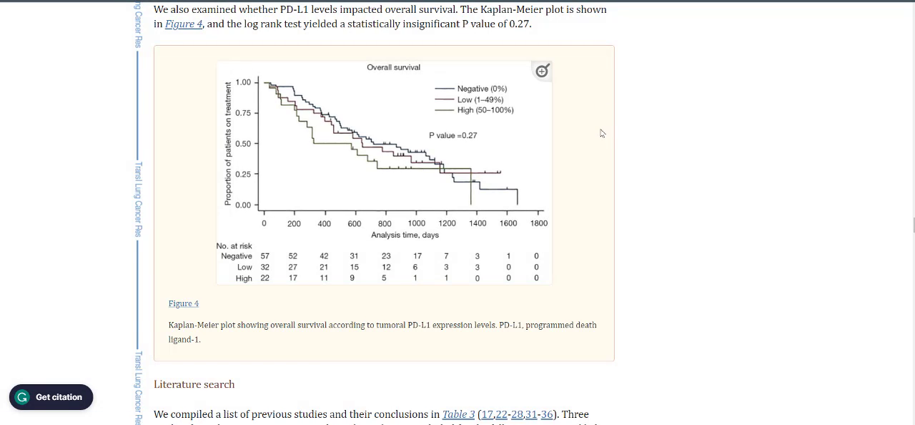
{"action": "key", "text": "alt+Tab"}
{"action": "left_click", "coordinate": [536, 128]}
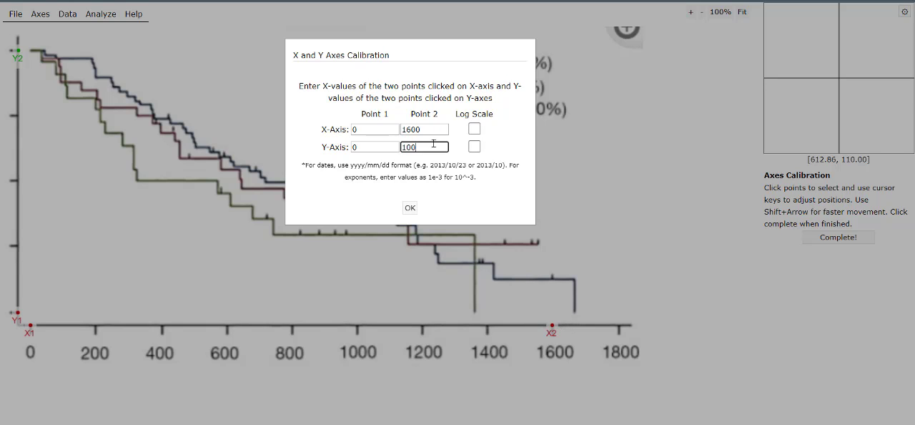
- Calibrate the axes with X values of 0 and 1600 and Y values of 0 and 100, both on a linear scale
{"action": "mouse_move", "coordinate": [424, 128]}
{"action": "left_mouse_down"}
{"action": "mouse_move", "coordinate": [399, 126]}
{"action": "mouse_move", "coordinate": [413, 127]}
{"action": "left_mouse_up"}
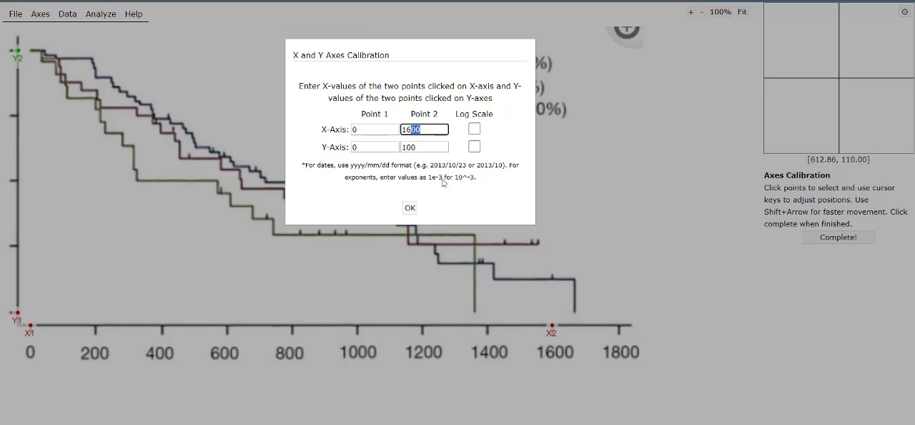
{"action": "left_click", "coordinate": [435, 145]}
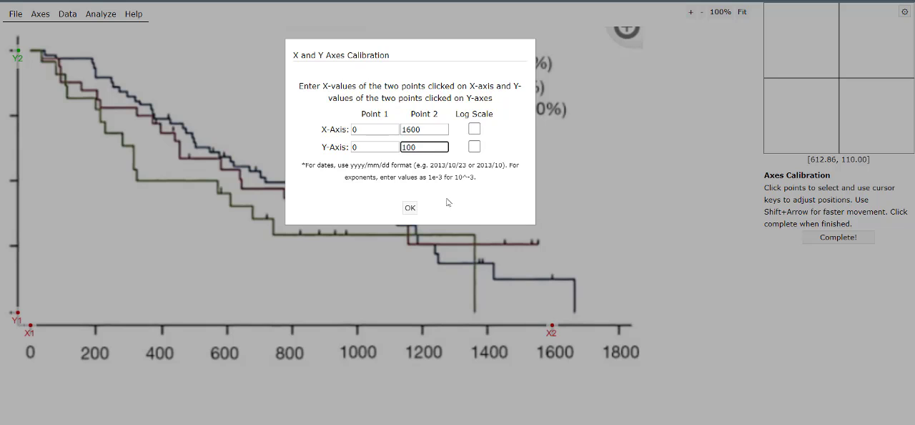
{"action": "left_click", "coordinate": [433, 133]}
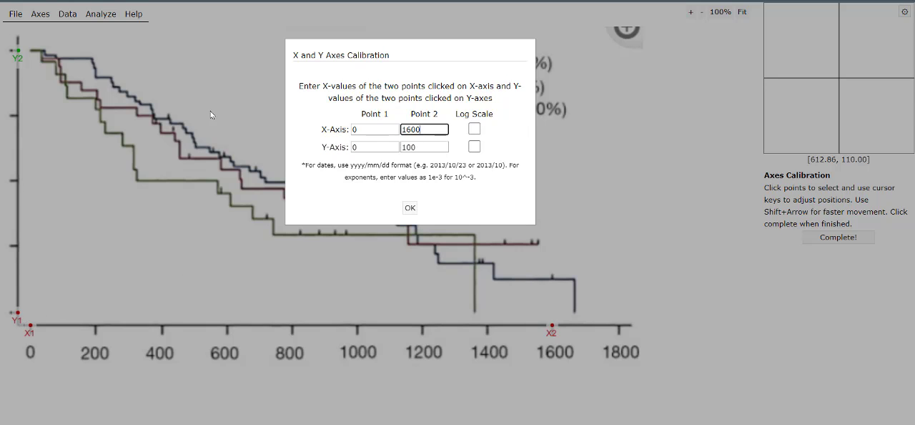
{"action": "left_click", "coordinate": [367, 127]}
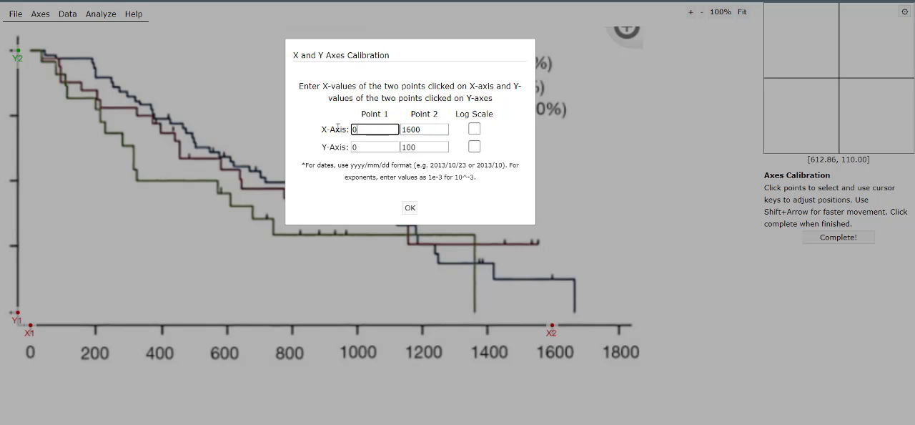
{"action": "key", "text": "Tab"}
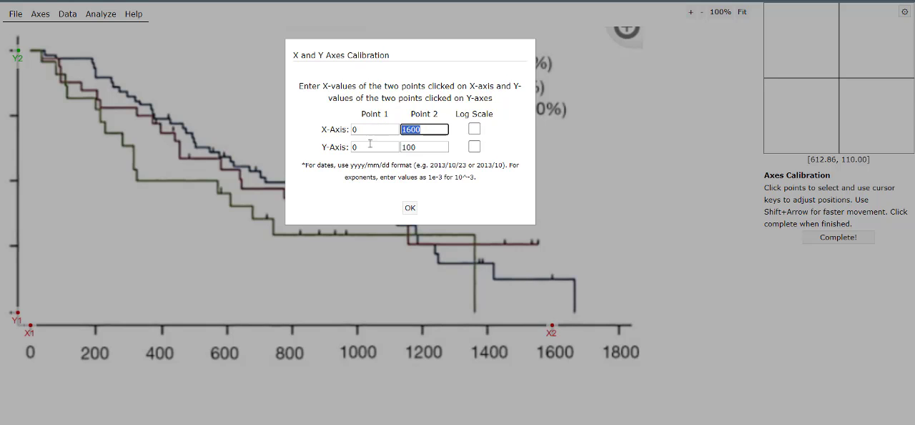
{"action": "left_click", "coordinate": [370, 145]}
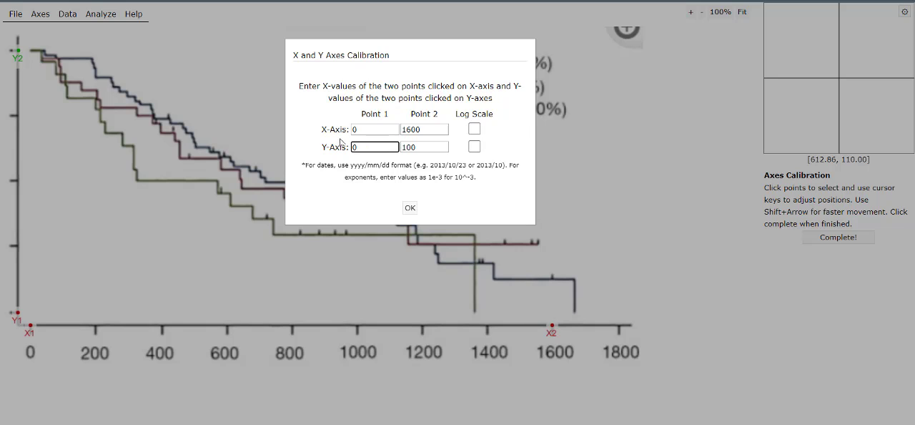
{"action": "key", "text": "ctrl+a"}
{"action": "left_click", "coordinate": [430, 144]}
{"action": "key", "text": "ctrl+a"}
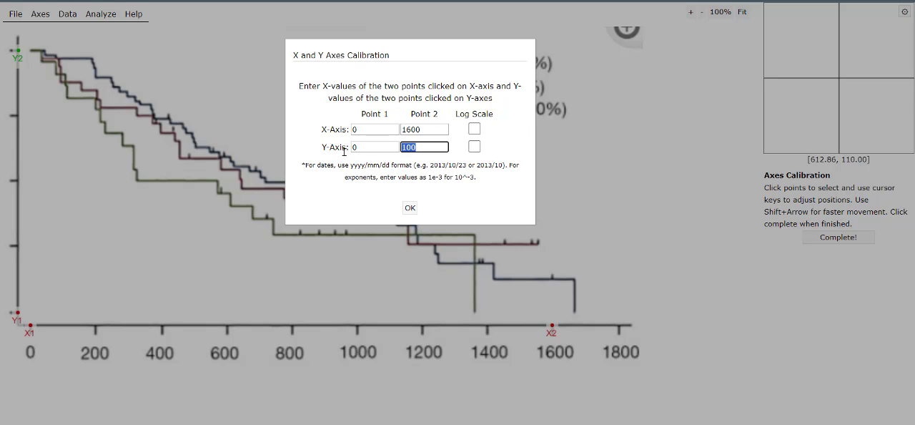
{"action": "left_click", "coordinate": [435, 183]}
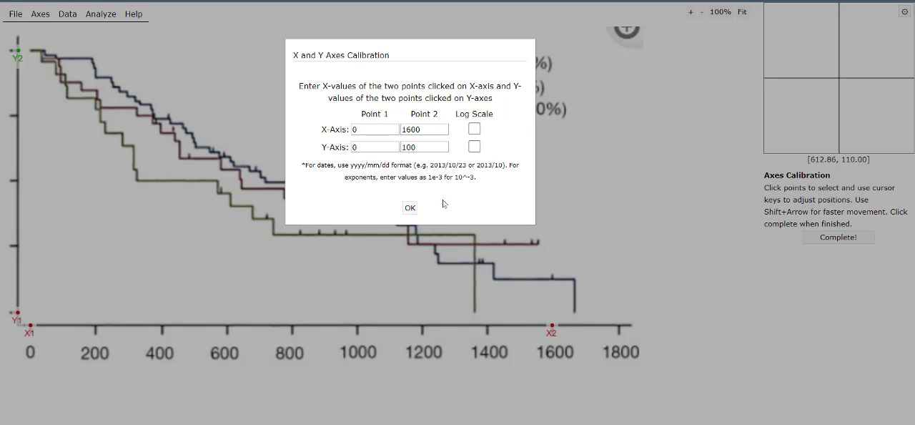
{"action": "left_click", "coordinate": [410, 207]}
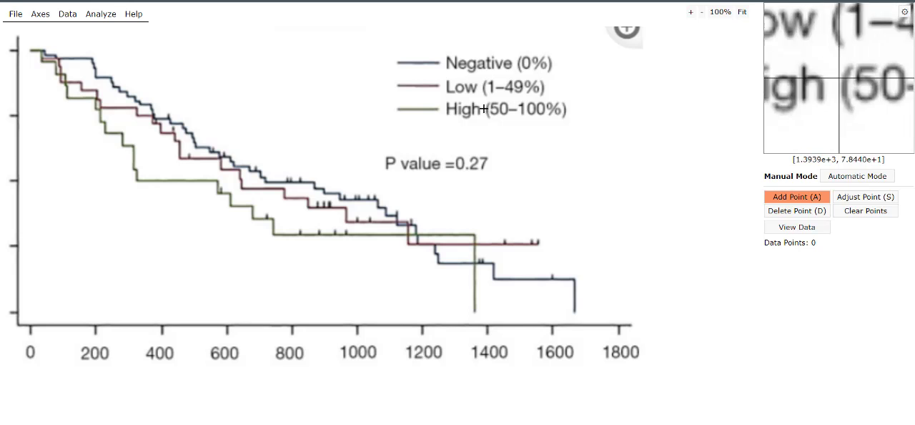
- Examine the options for adding single or multiple datasets without creating one
{"action": "left_click", "coordinate": [15, 14]}
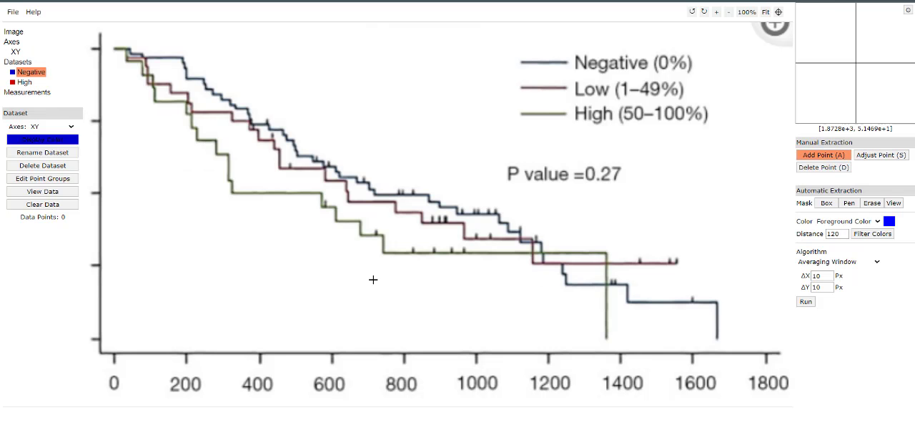
{"action": "left_click", "coordinate": [31, 63]}
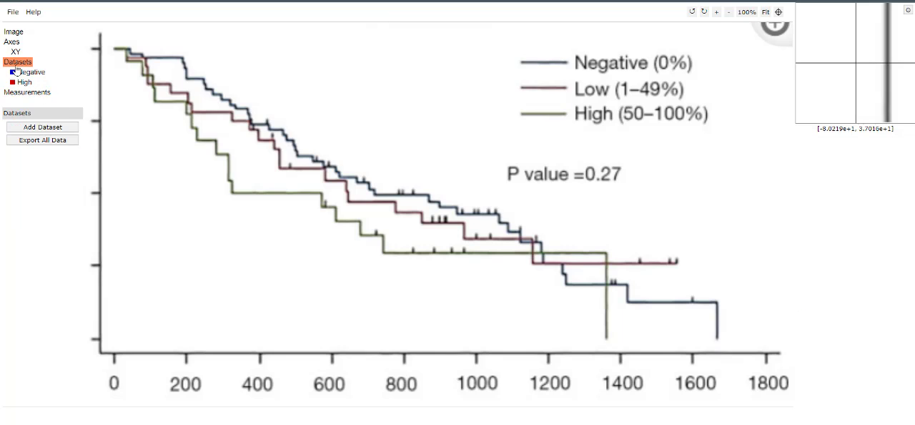
{"action": "left_click", "coordinate": [49, 129]}
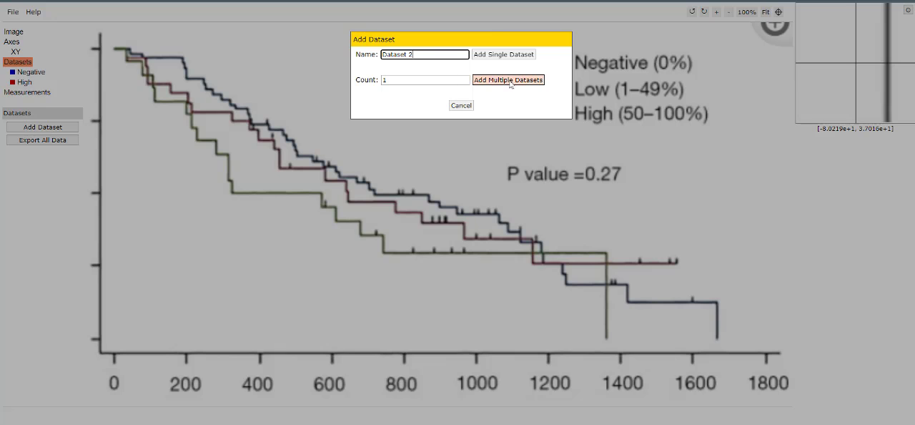
{"action": "left_click", "coordinate": [461, 105]}
- Select the Negative dataset and review its rename and display color settings without changing them
{"action": "left_click", "coordinate": [32, 84]}
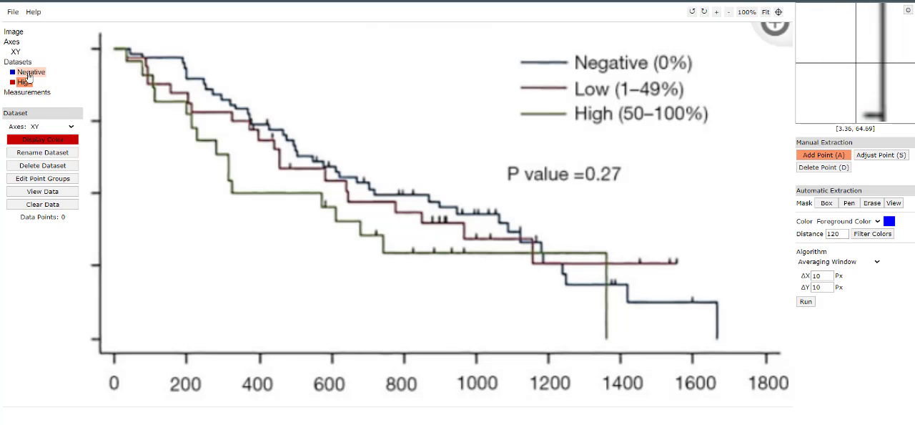
{"action": "double_click", "coordinate": [36, 73]}
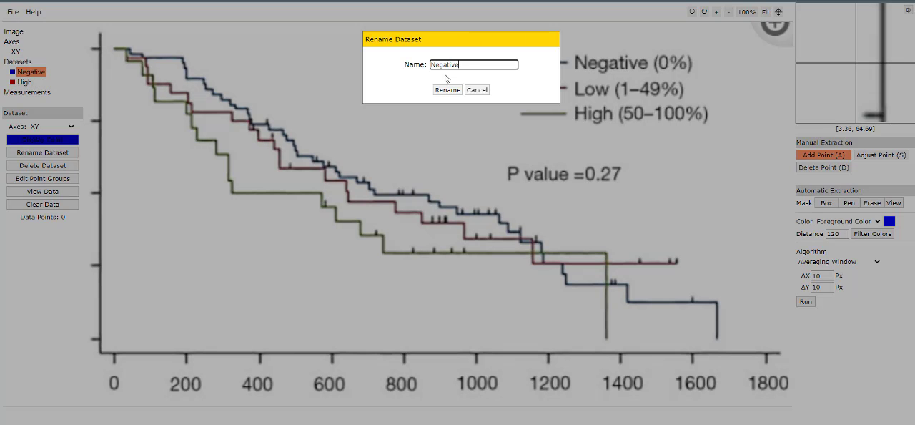
{"action": "left_click", "coordinate": [477, 90]}
{"action": "left_click", "coordinate": [27, 141]}
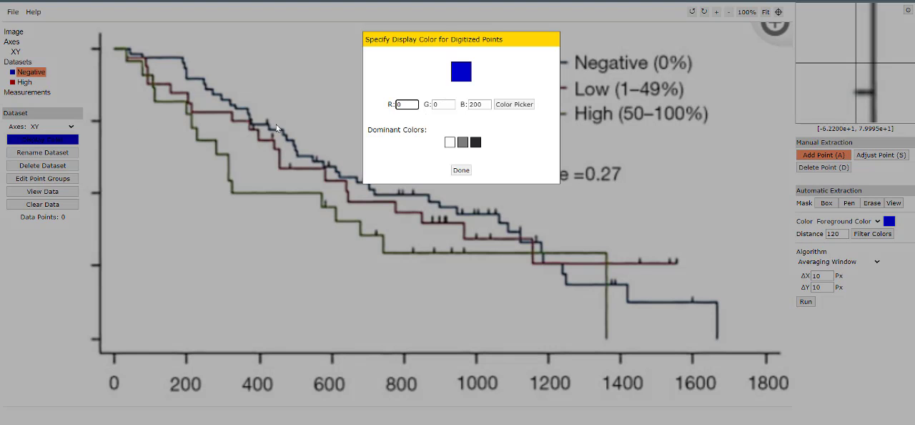
{"action": "left_click", "coordinate": [461, 169]}
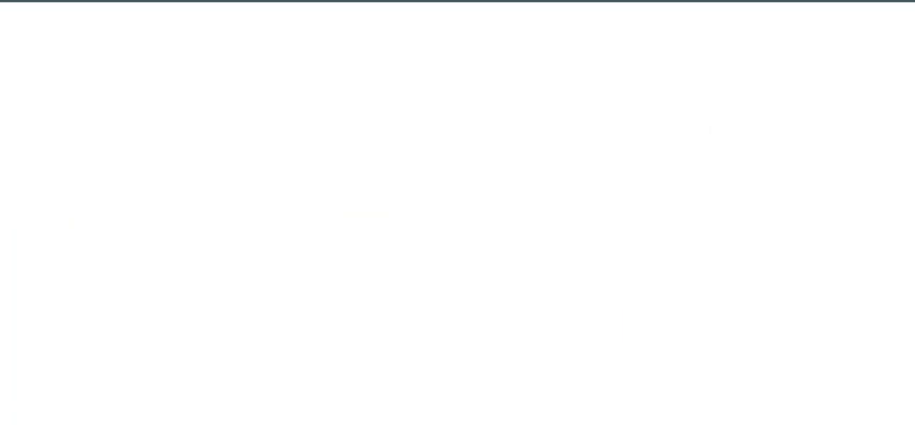
{"action": "key", "text": "alt+Tab"}
{"action": "key", "text": "alt+Tab"}
{"action": "key", "text": "alt+Tab"}
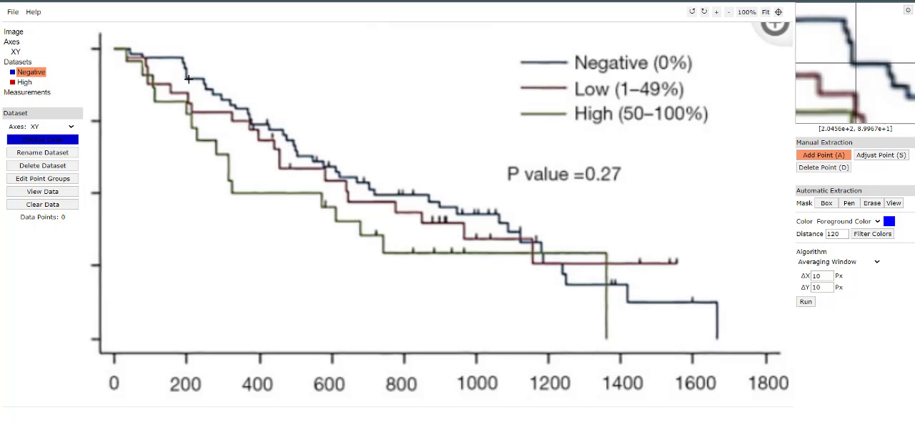
- Place manual data points along the Negative curve, beginning at its starting point at time 0
{"action": "left_click", "coordinate": [113, 47]}
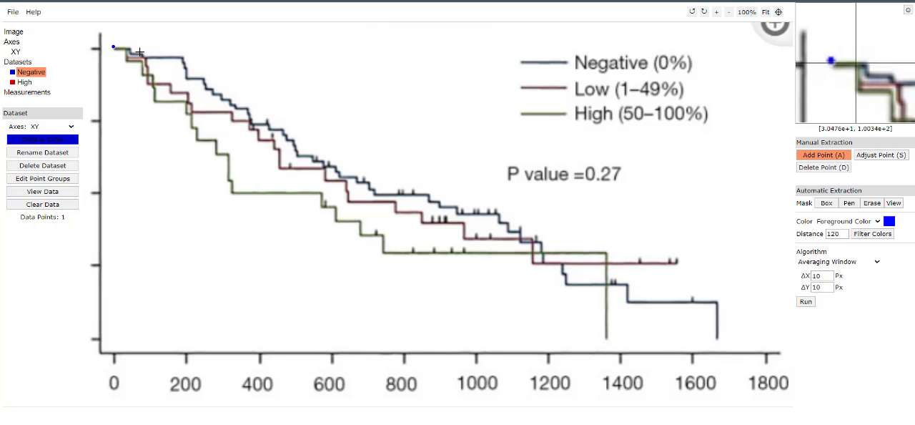
{"action": "left_click", "coordinate": [198, 77]}
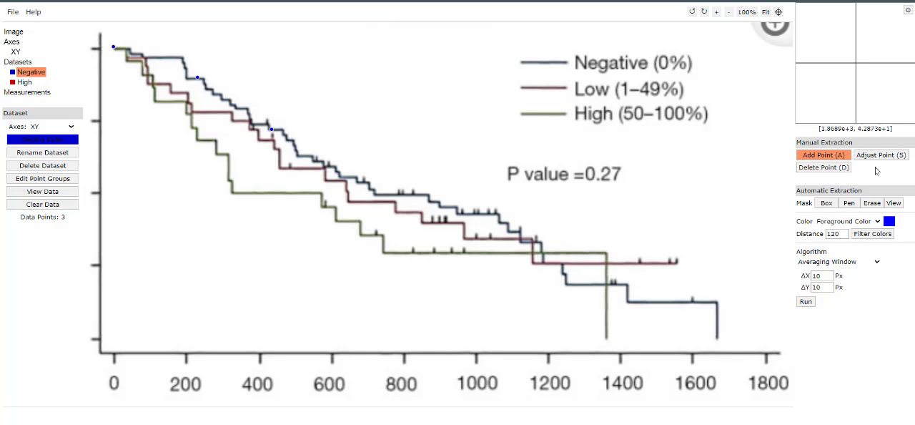
- Delete all the manually placed points from the Negative curve
{"action": "left_click", "coordinate": [834, 171]}
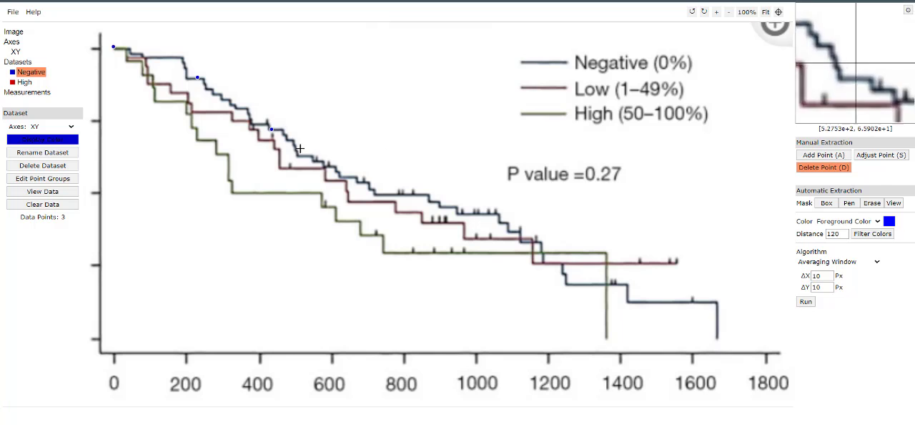
{"action": "left_click", "coordinate": [197, 76]}
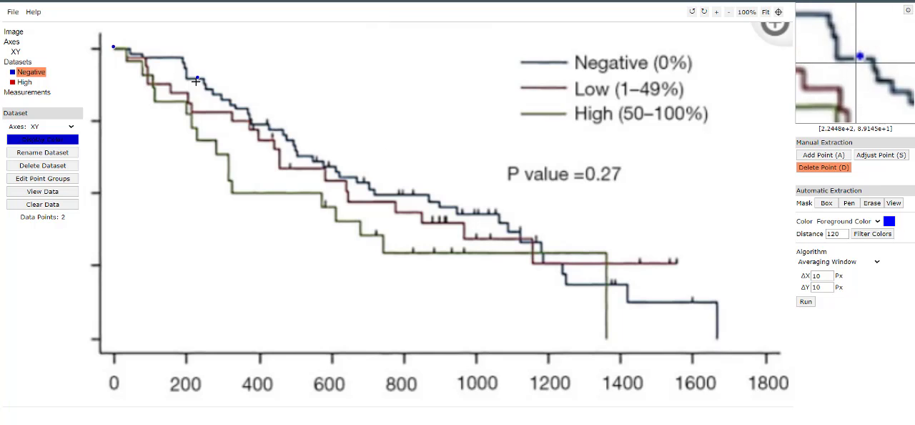
{"action": "left_click", "coordinate": [114, 46]}
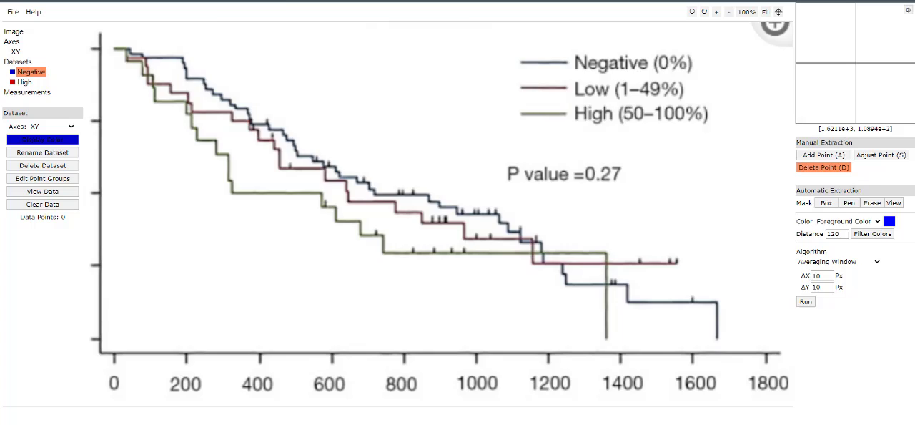
{"action": "key", "text": "alt+Tab"}
{"action": "left_click", "coordinate": [311, 89]}
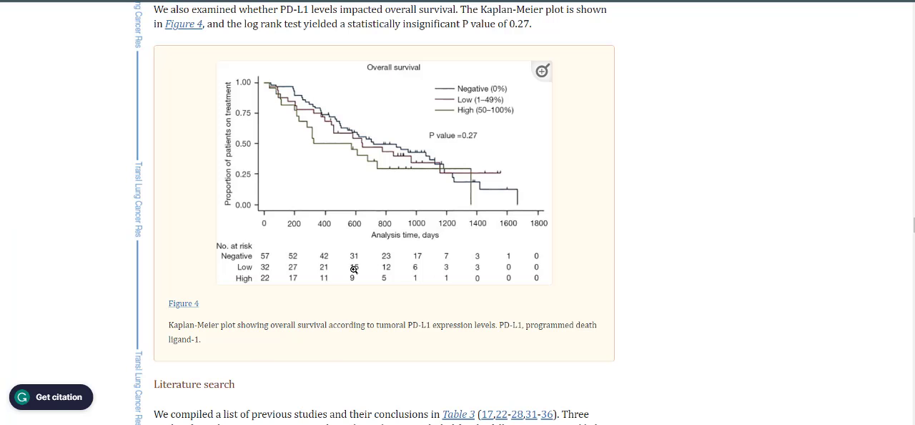
{"action": "key", "text": "alt+Tab"}
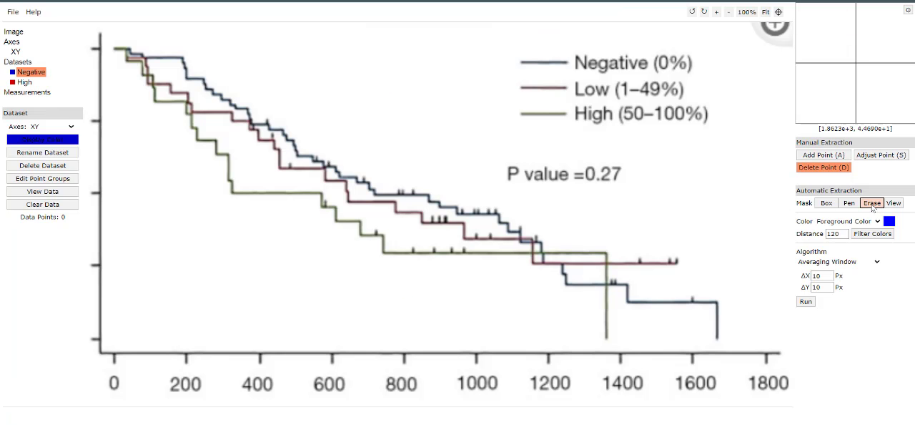
- Paint a Pen mask over the entire Negative survival curve for automatic extraction
{"action": "left_click", "coordinate": [835, 205]}
{"action": "left_click", "coordinate": [847, 205]}
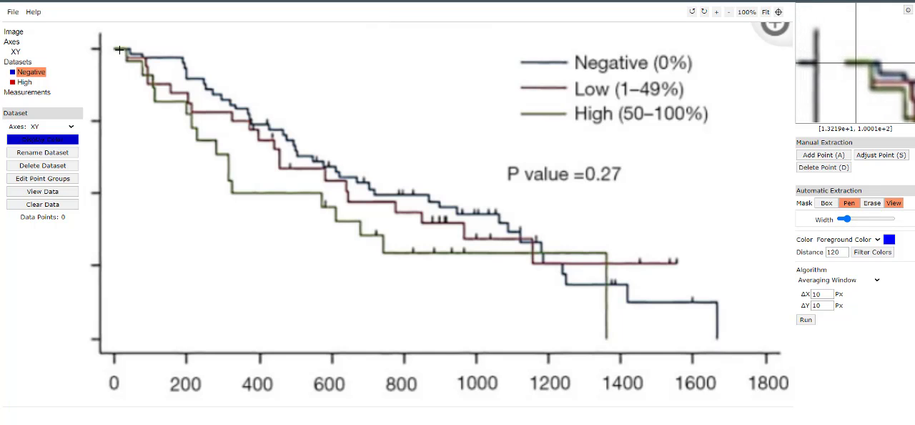
{"action": "mouse_move", "coordinate": [118, 50]}
{"action": "left_mouse_down"}
{"action": "mouse_move", "coordinate": [189, 61]}
{"action": "mouse_move", "coordinate": [275, 136]}
{"action": "mouse_move", "coordinate": [382, 191]}
{"action": "mouse_move", "coordinate": [493, 218]}
{"action": "mouse_move", "coordinate": [582, 291]}
{"action": "mouse_move", "coordinate": [629, 286]}
{"action": "mouse_move", "coordinate": [673, 307]}
{"action": "mouse_move", "coordinate": [711, 306]}
{"action": "mouse_move", "coordinate": [717, 325]}
{"action": "mouse_move", "coordinate": [724, 321]}
{"action": "mouse_move", "coordinate": [712, 314]}
{"action": "left_mouse_up"}
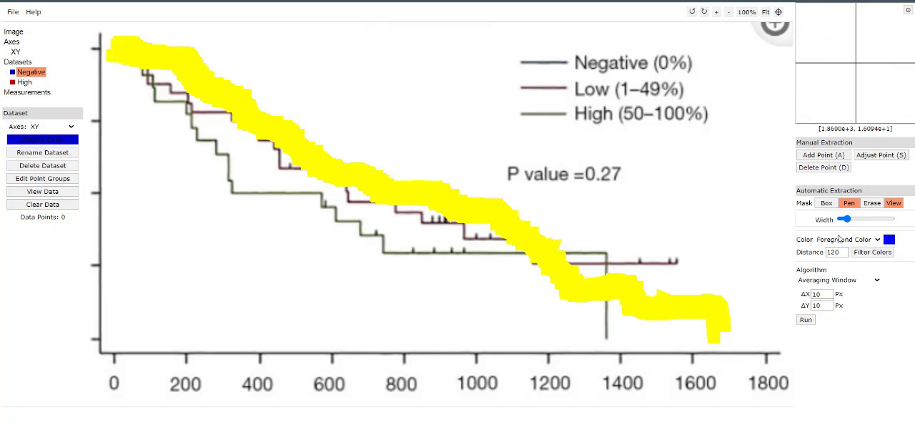
- Set the foreground color to RGB 95, 105, 117 by sampling the Negative curve's early flat segment
{"action": "left_click", "coordinate": [886, 238]}
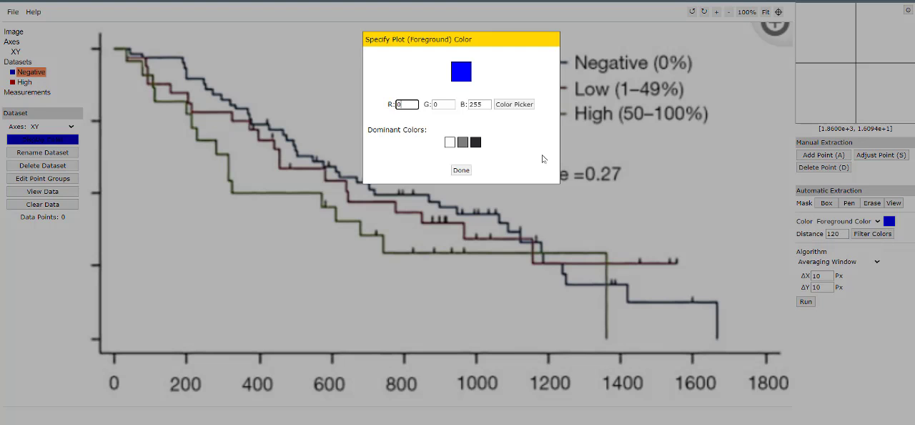
{"action": "left_click", "coordinate": [513, 107]}
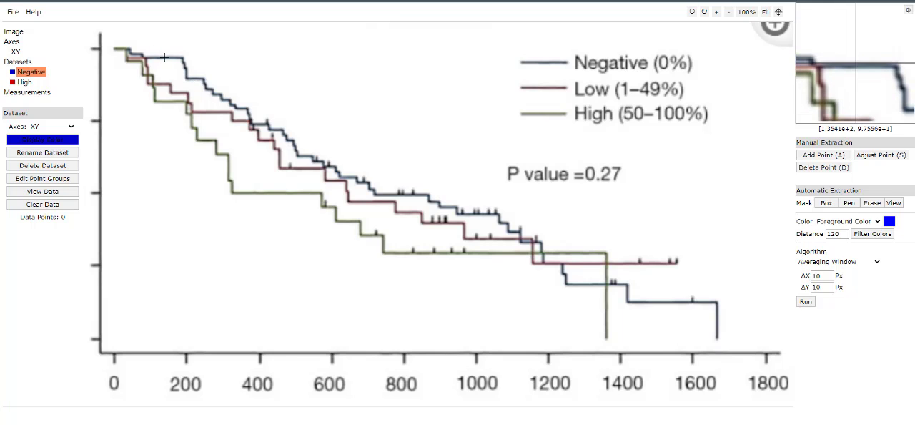
{"action": "left_click", "coordinate": [165, 57]}
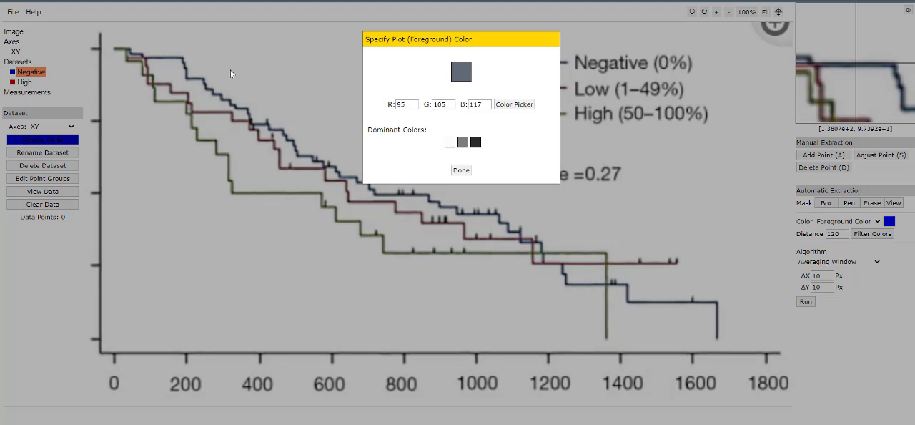
{"action": "left_click", "coordinate": [458, 169]}
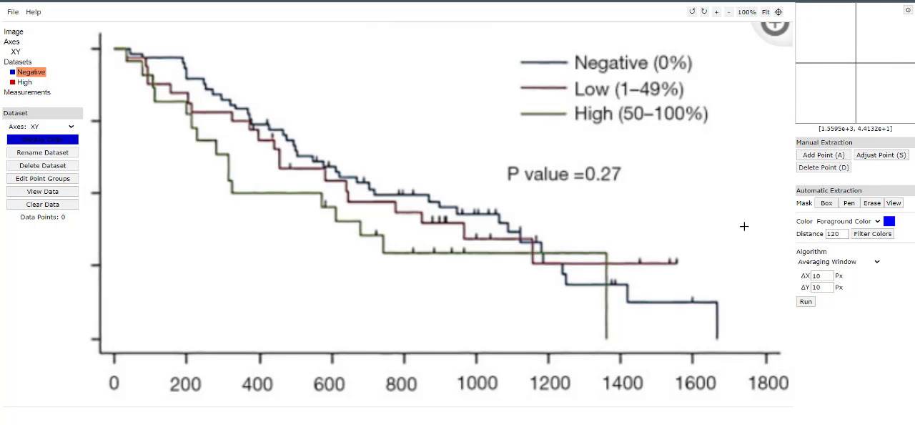
{"action": "left_click", "coordinate": [890, 221]}
{"action": "left_click", "coordinate": [514, 105]}
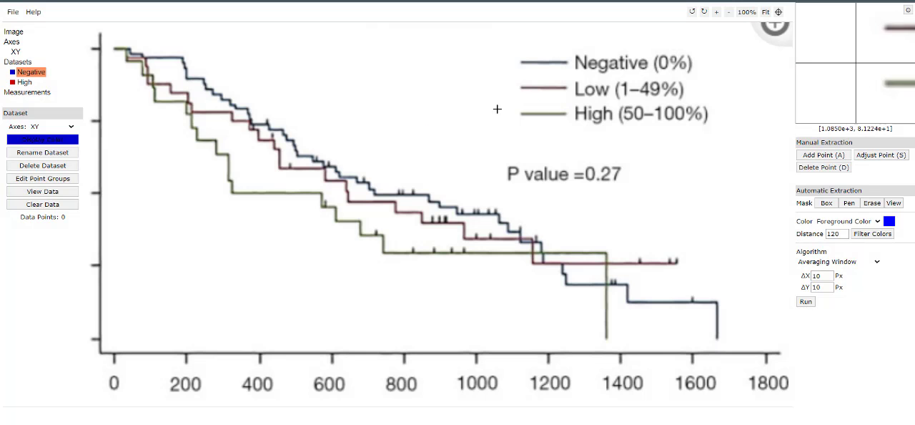
{"action": "left_click", "coordinate": [193, 80]}
{"action": "left_click", "coordinate": [461, 169]}
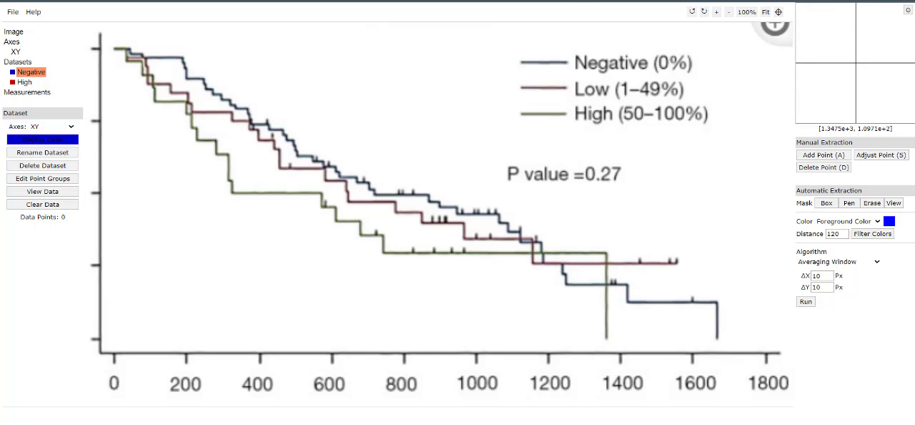
- Switch to the article in Chrome and open the enlarged view of the Figure 4 Kaplan-Meier plot
{"action": "key", "text": "alt+Tab"}
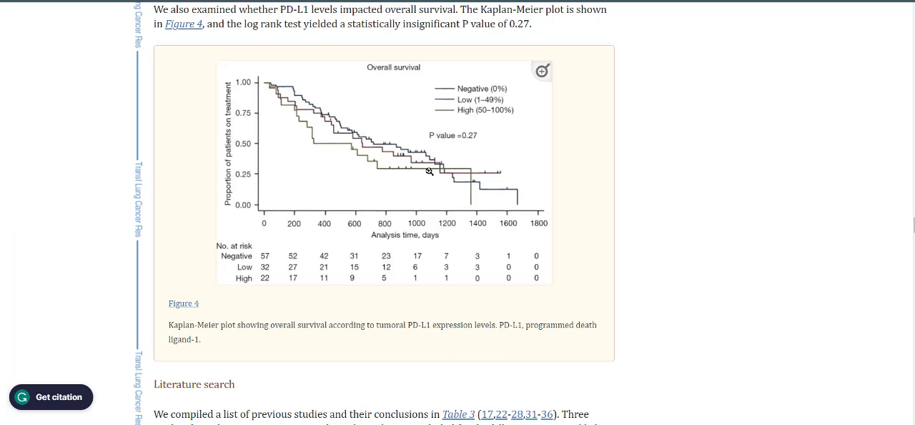
{"action": "right_click", "coordinate": [427, 170]}
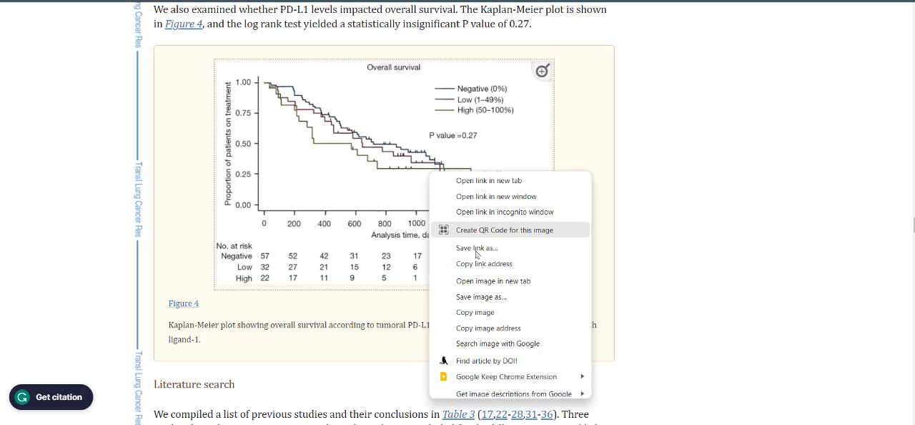
{"action": "left_click", "coordinate": [309, 330]}
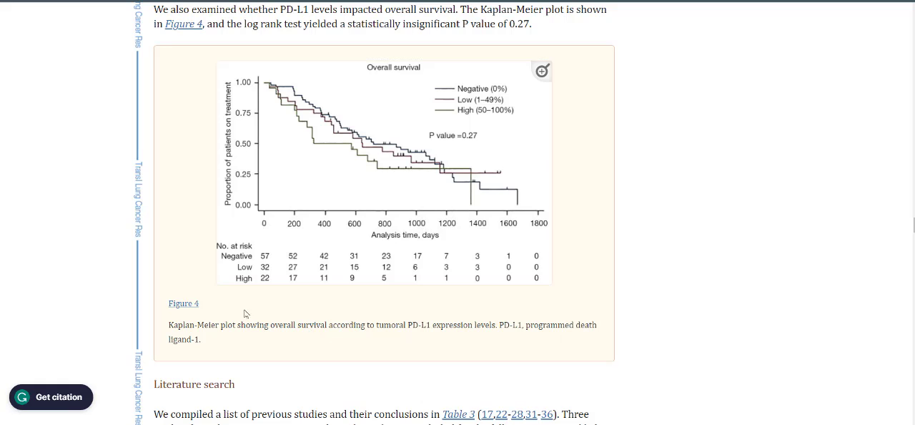
{"action": "left_click", "coordinate": [542, 71]}
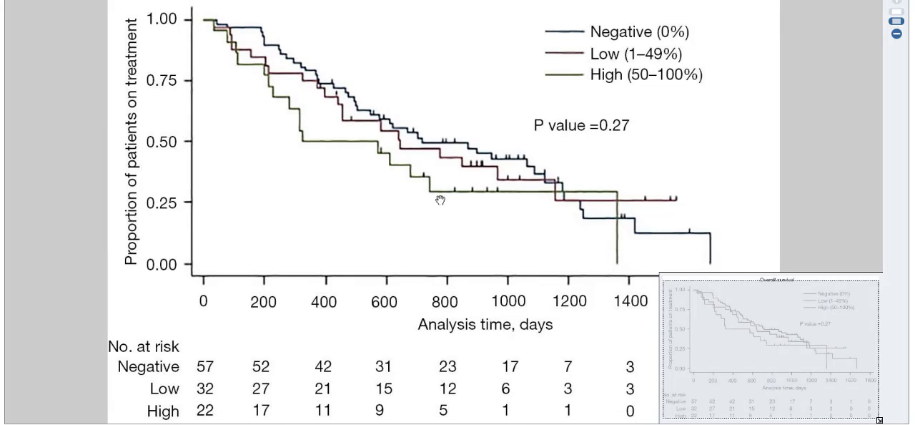
- Save the enlarged plot image to the Desktop as tileshop.jpg and close the enlarged view
{"action": "right_click", "coordinate": [439, 166]}
{"action": "left_click", "coordinate": [504, 129]}
{"action": "scroll", "coordinate": [46, 103], "scroll_direction": "up", "scroll_amount": 2}
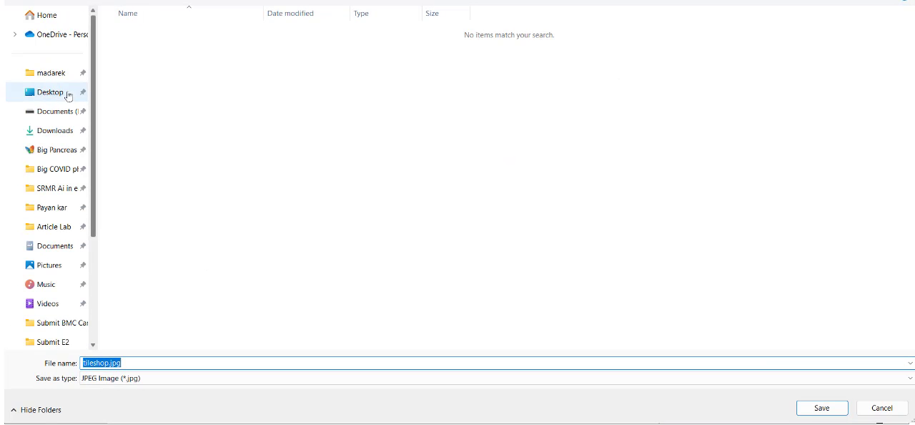
{"action": "left_click", "coordinate": [63, 93]}
{"action": "left_click", "coordinate": [822, 407]}
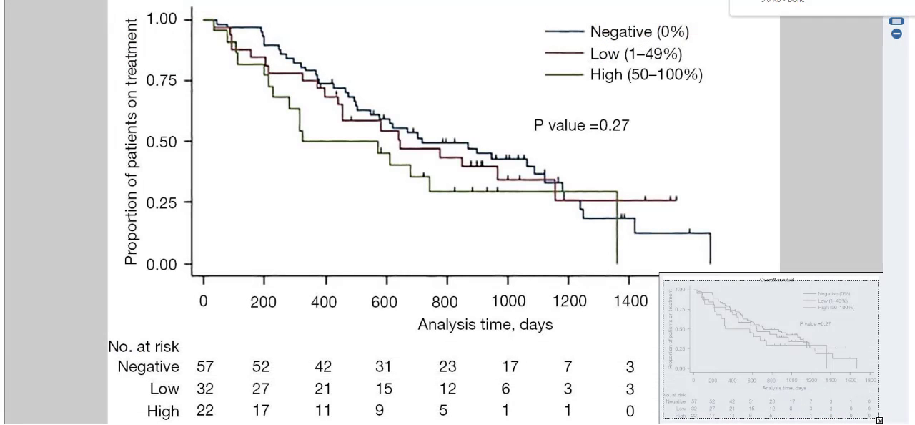
{"action": "key", "text": "Escape"}
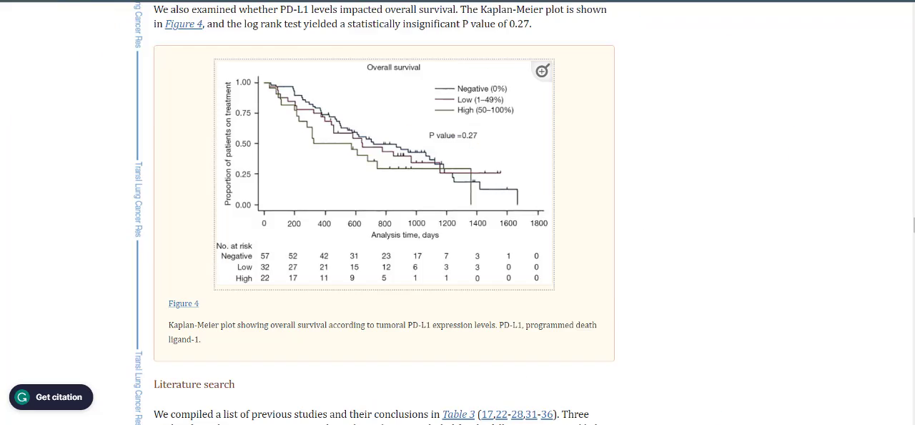
- Switch to WebPlotDigitizer and load tileshop.jpg from the Desktop, dismissing the plot type choice
{"action": "key", "text": "alt+Tab"}
{"action": "key", "text": "alt+Tab"}
{"action": "left_click", "coordinate": [321, 64]}
{"action": "mouse_move", "coordinate": [11, 11]}
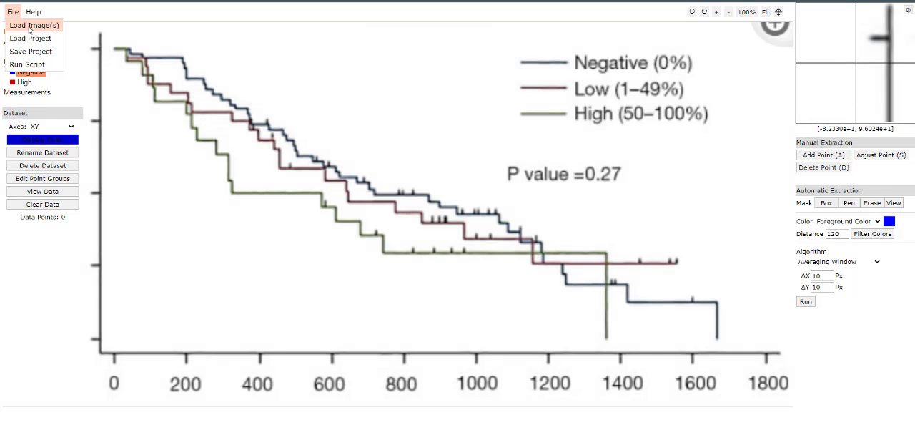
{"action": "left_click", "coordinate": [30, 26]}
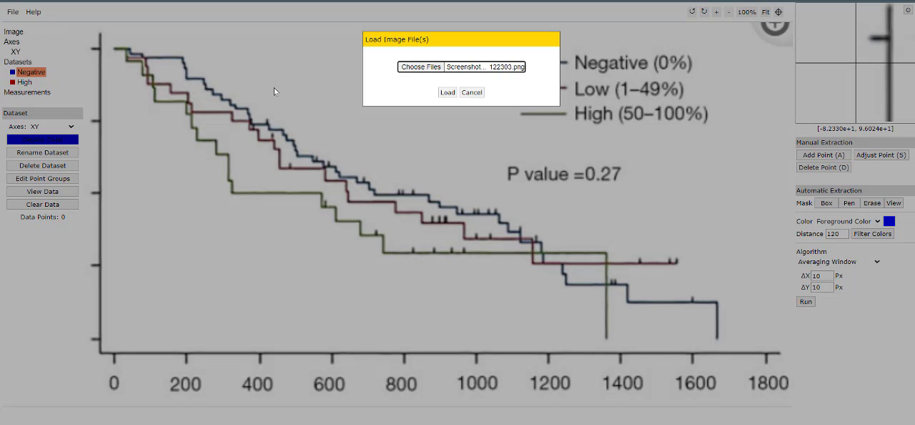
{"action": "left_click", "coordinate": [429, 66]}
{"action": "left_click", "coordinate": [133, 27]}
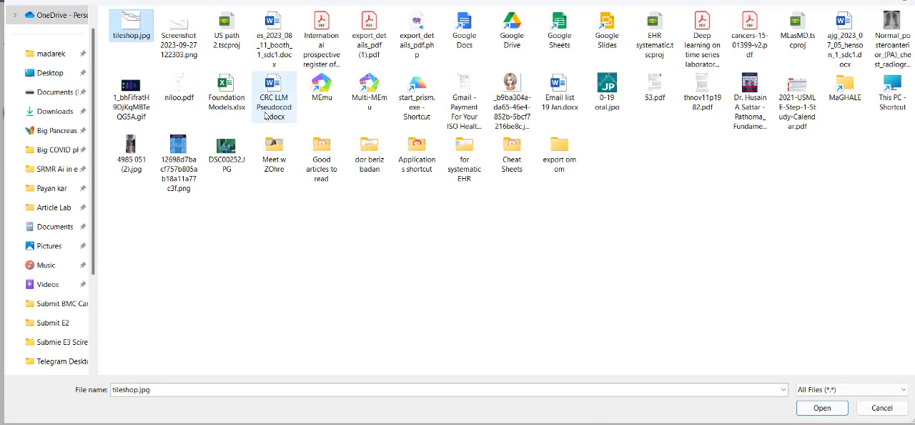
{"action": "left_click", "coordinate": [822, 409]}
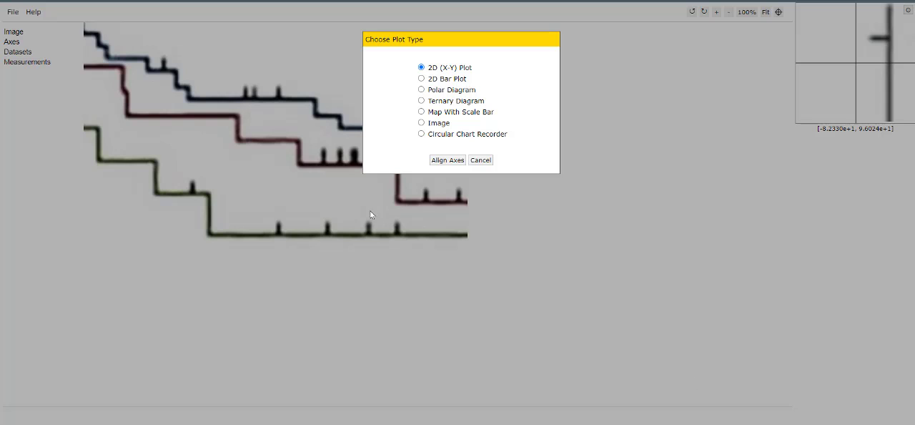
{"action": "left_click", "coordinate": [486, 164]}
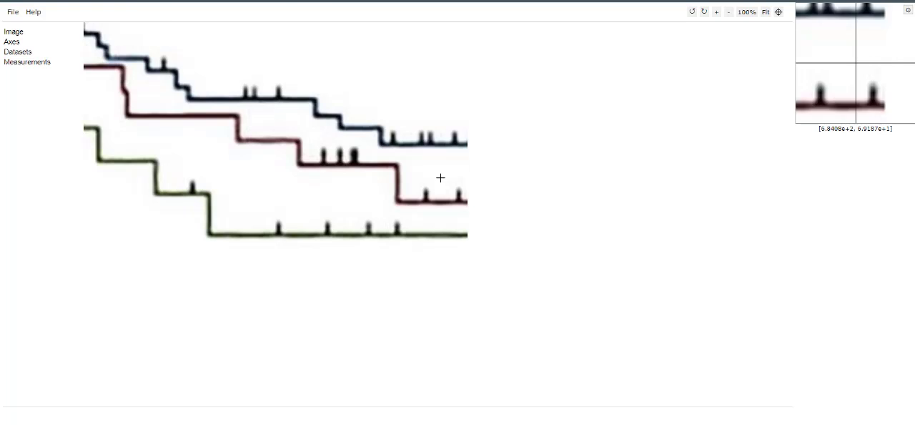
- Return to the article and save the enlarged Figure 4 image to the Desktop as tileshop (1).jpg
{"action": "key", "text": "ctrl+Tab"}
{"action": "left_click", "coordinate": [428, 164]}
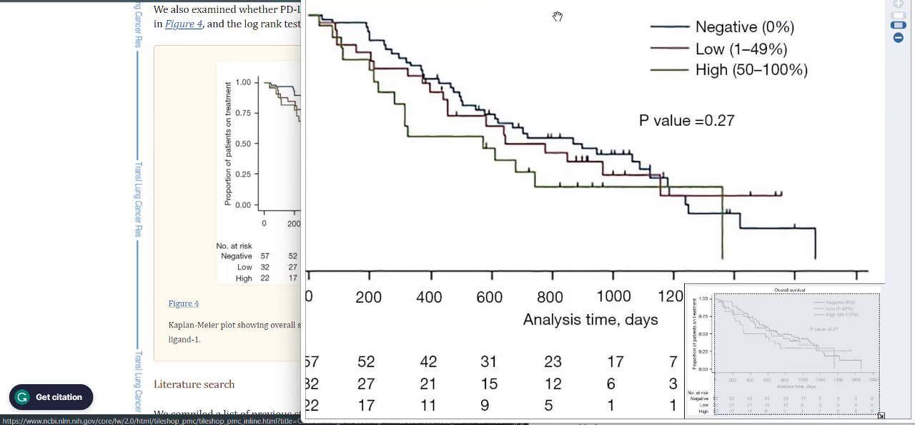
{"action": "left_click_drag", "start_coordinate": [558, 16], "coordinate": [556, 39]}
{"action": "right_click", "coordinate": [555, 49]}
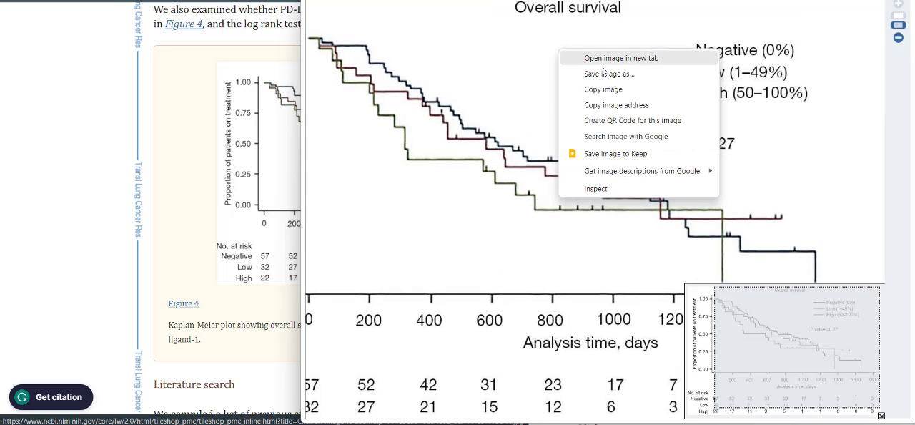
{"action": "left_click", "coordinate": [606, 74]}
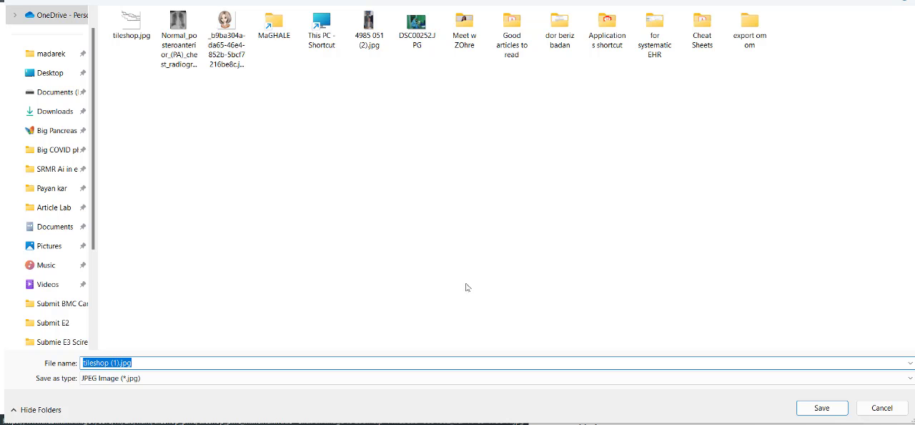
{"action": "left_click", "coordinate": [826, 410]}
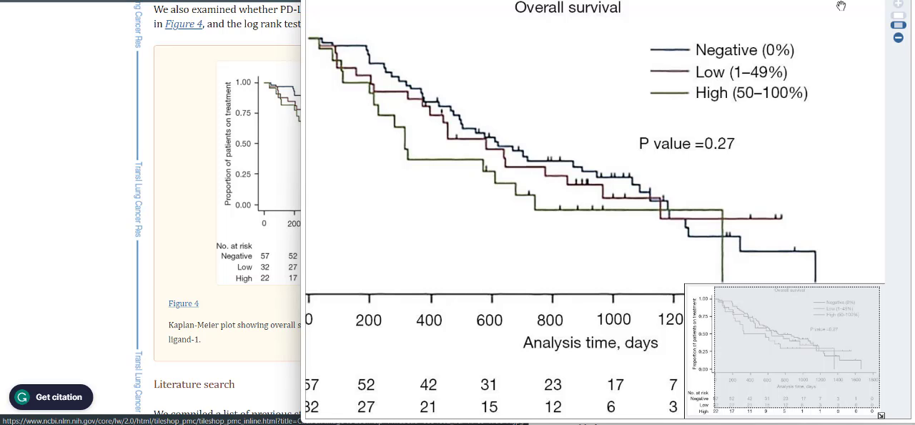
{"action": "left_click", "coordinate": [516, 231]}
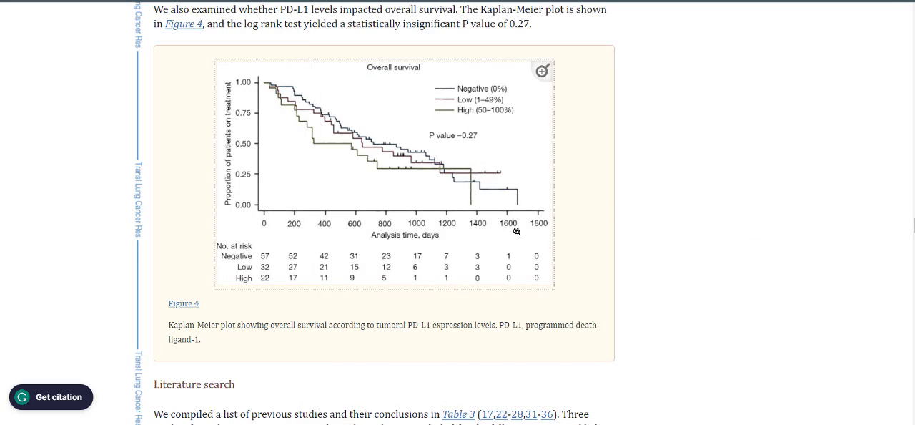
- Open the separate page for Figure 4 from the link below the plot in the article
{"action": "scroll", "coordinate": [335, 332], "scroll_direction": "up", "scroll_amount": 3}
{"action": "scroll", "coordinate": [300, 313], "scroll_direction": "down", "scroll_amount": 4}
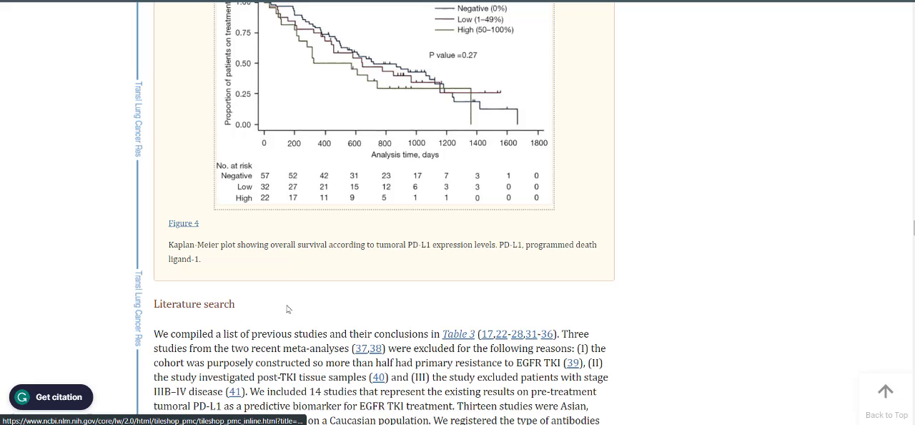
{"action": "left_click", "coordinate": [188, 225]}
{"action": "scroll", "coordinate": [328, 208], "scroll_direction": "up", "scroll_amount": 3}
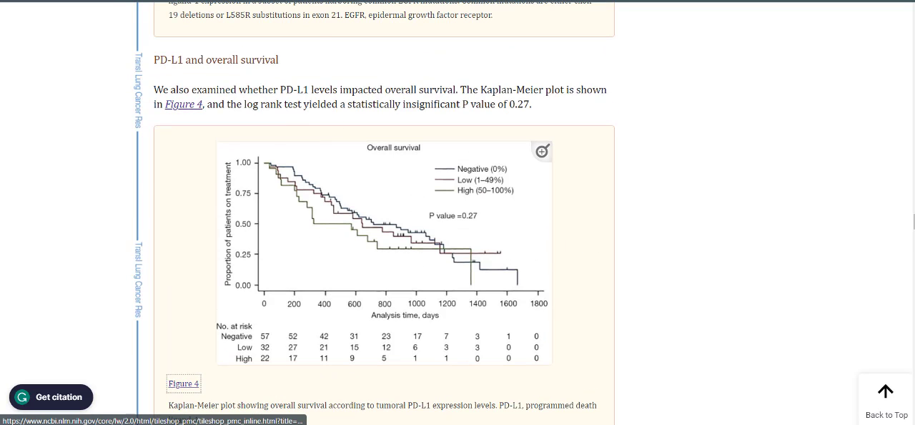
{"action": "scroll", "coordinate": [448, 140], "scroll_direction": "down", "scroll_amount": 3}
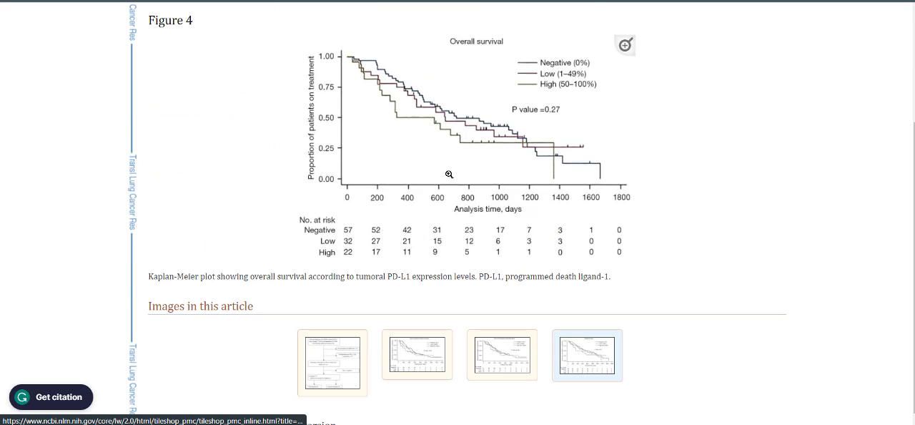
- Save the Figure 4 image from its page to the Desktop as tlcr-11-09-1796-f4.jpg
{"action": "scroll", "coordinate": [449, 173], "scroll_direction": "up", "scroll_amount": 1}
{"action": "right_click", "coordinate": [453, 220]}
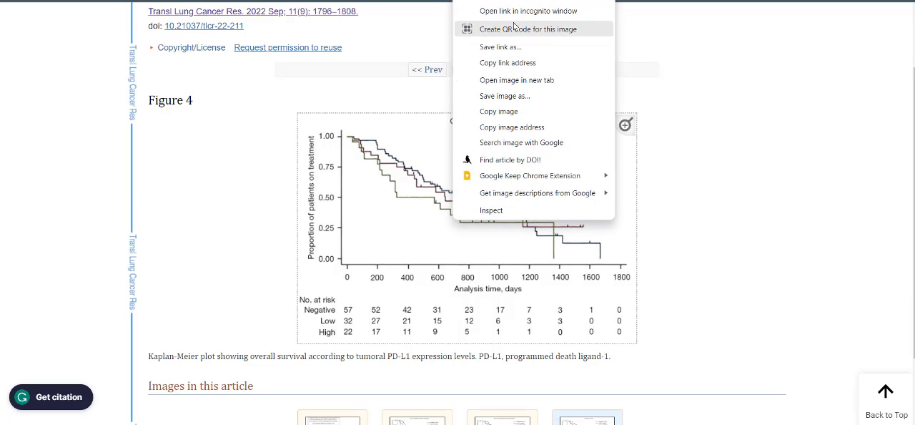
{"action": "left_click", "coordinate": [522, 97]}
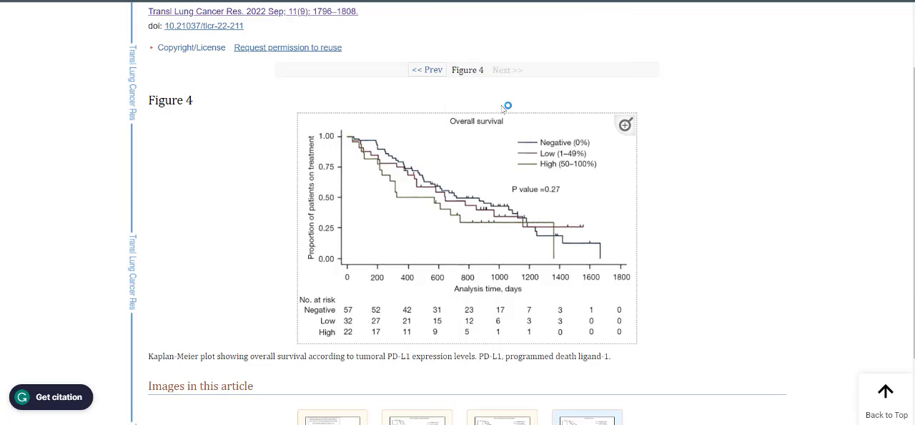
{"action": "scroll", "coordinate": [67, 235], "scroll_direction": "up", "scroll_amount": 1}
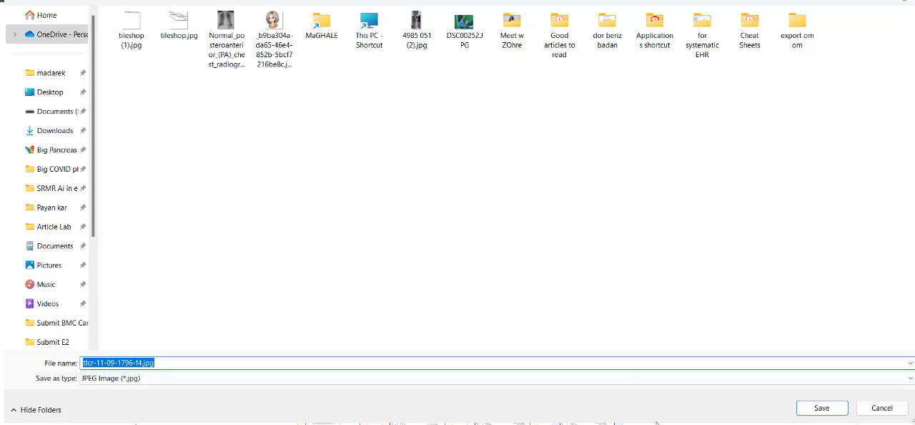
{"action": "left_click", "coordinate": [824, 409]}
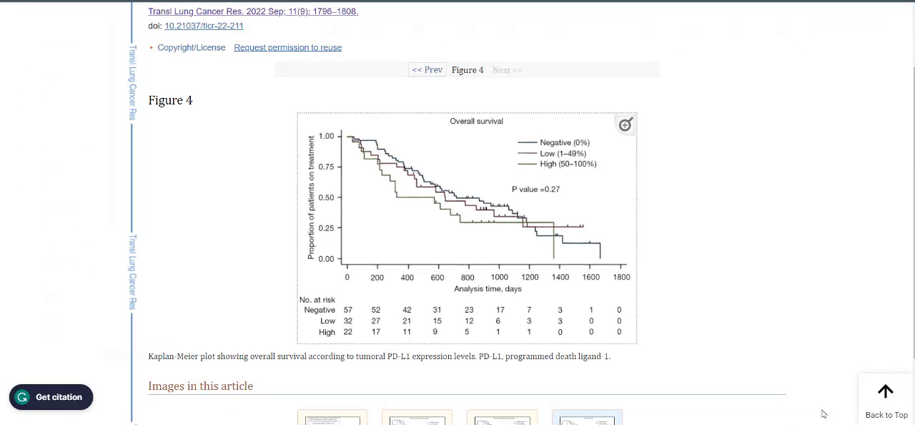
- Switch to WebPlotDigitizer and load the image tlcr-11-09-1796-f4.jpg from the Desktop
{"action": "key", "text": "alt+Tab"}
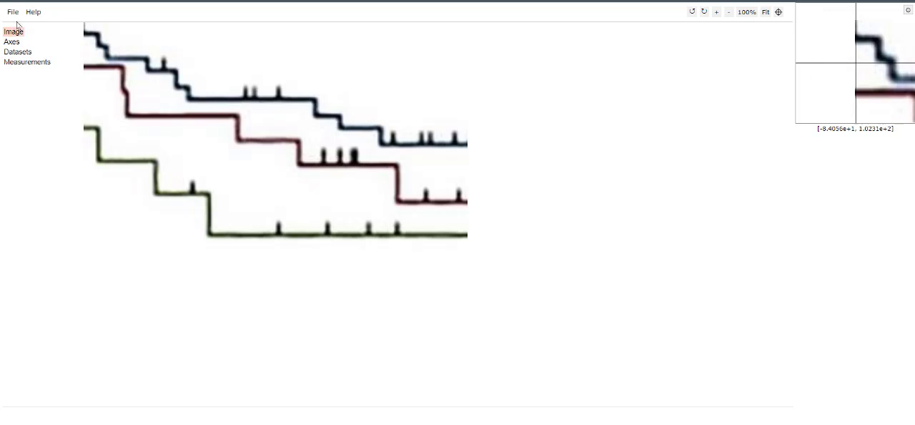
{"action": "left_click", "coordinate": [13, 11]}
{"action": "left_click", "coordinate": [29, 26]}
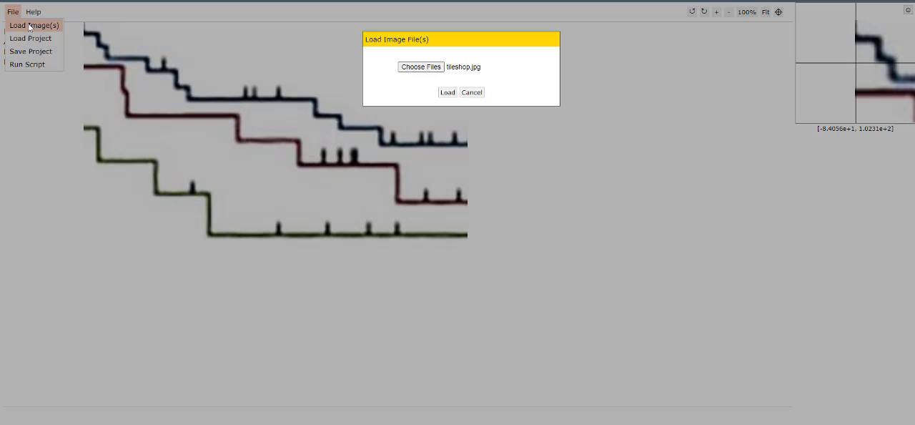
{"action": "left_click", "coordinate": [421, 66]}
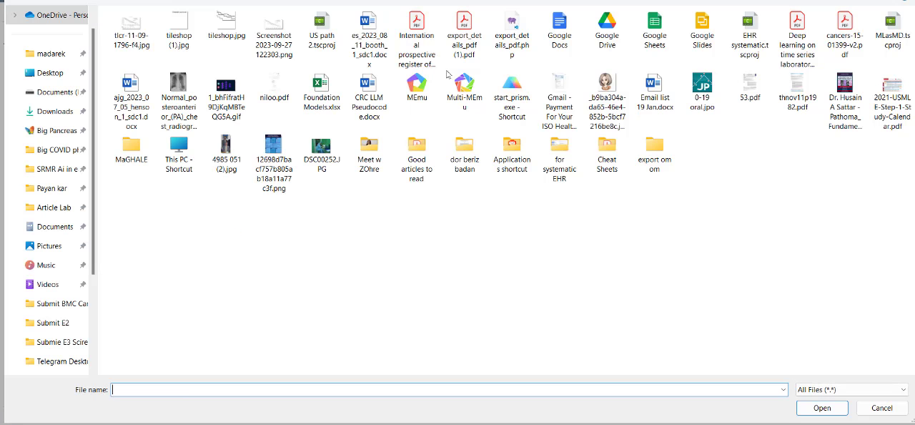
{"action": "left_click", "coordinate": [131, 30]}
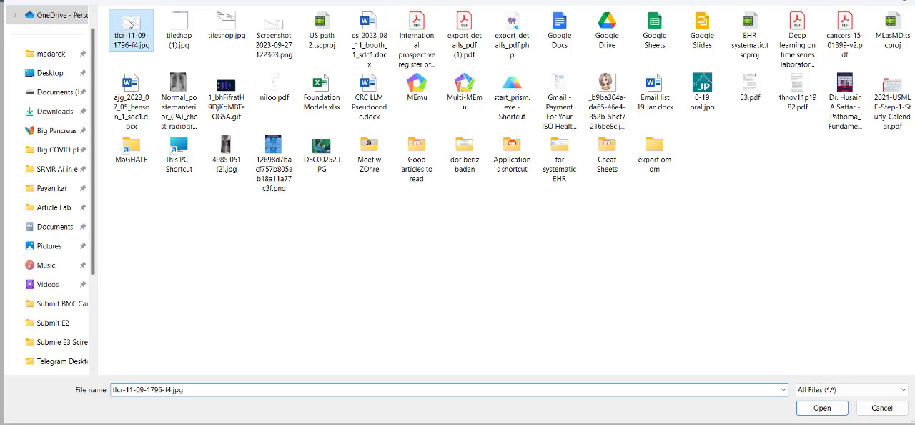
{"action": "left_click", "coordinate": [822, 408]}
- Start aligning a 2D (X-Y) plot, placing X1 at 0, X2 at 1600, Y1 at 0.00 and Y2 at 1.00 on the axes
{"action": "left_click", "coordinate": [440, 160]}
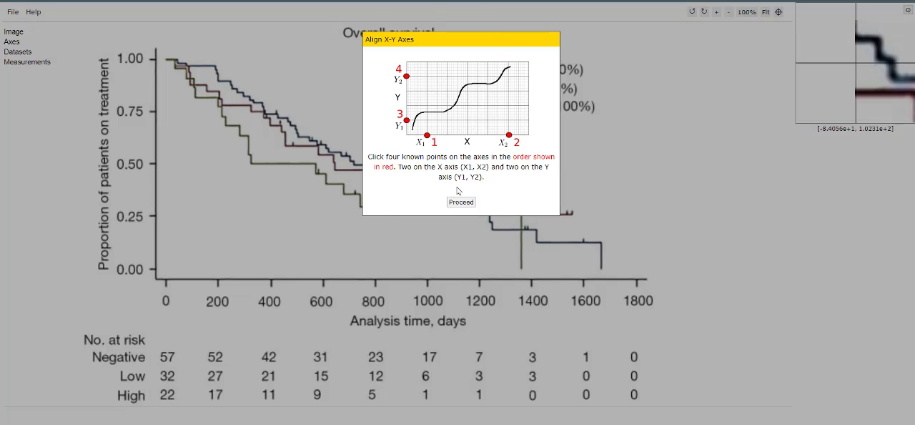
{"action": "left_click", "coordinate": [459, 201]}
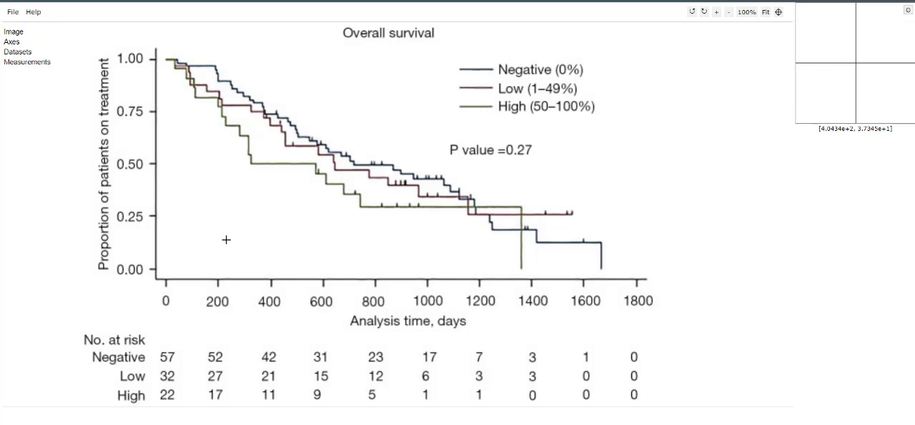
{"action": "left_click", "coordinate": [167, 279]}
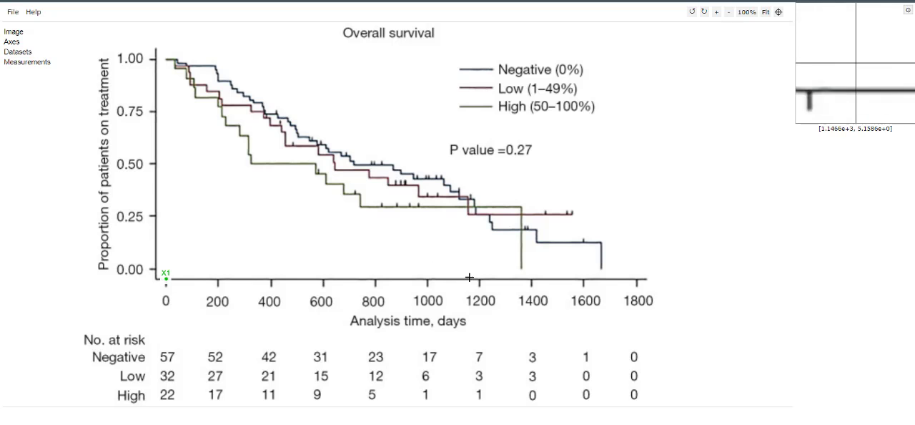
{"action": "left_click", "coordinate": [583, 280]}
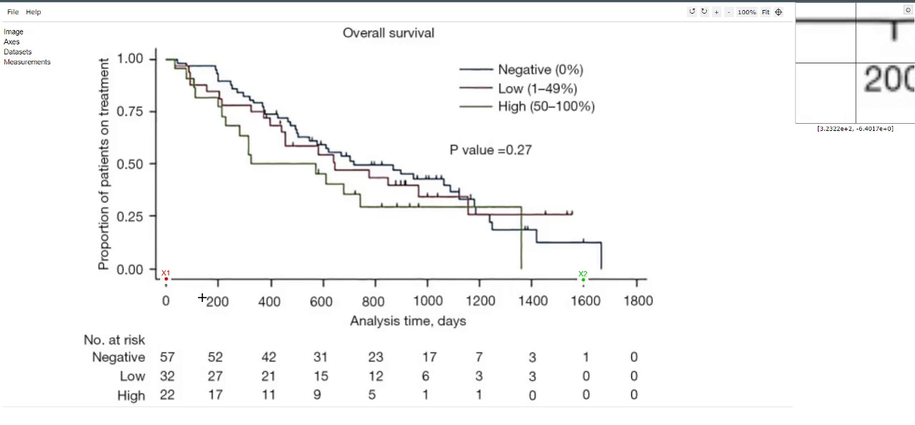
{"action": "left_click", "coordinate": [156, 269]}
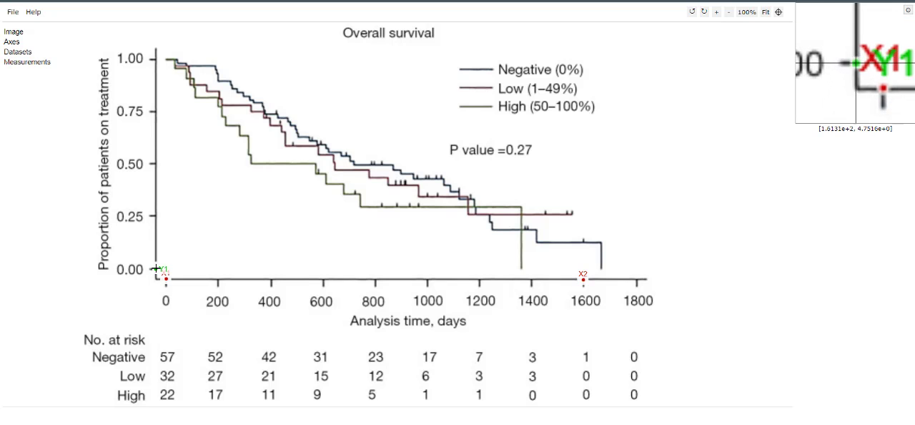
{"action": "left_click", "coordinate": [156, 59]}
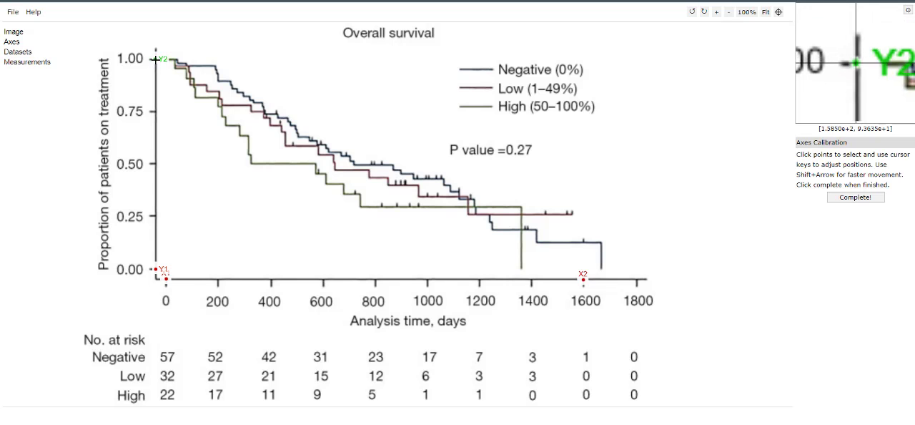
- Complete the axis calibration with X values 0 and 1600 and Y values 0 and 100
{"action": "left_click", "coordinate": [852, 199]}
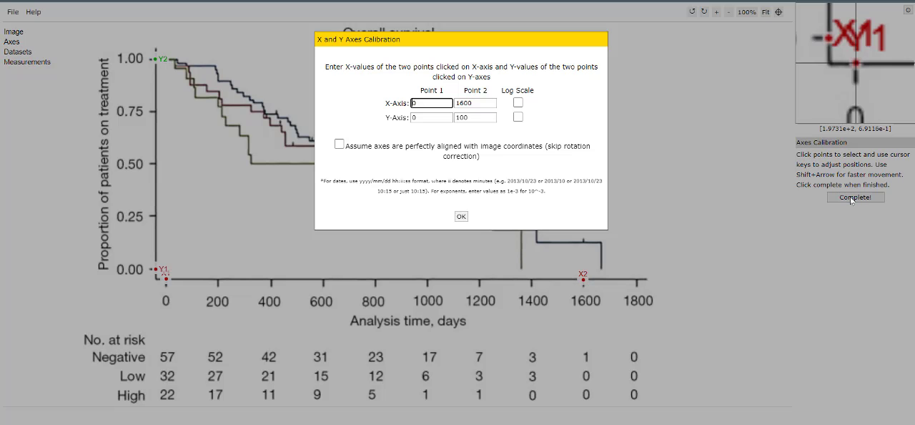
{"action": "left_click", "coordinate": [463, 116]}
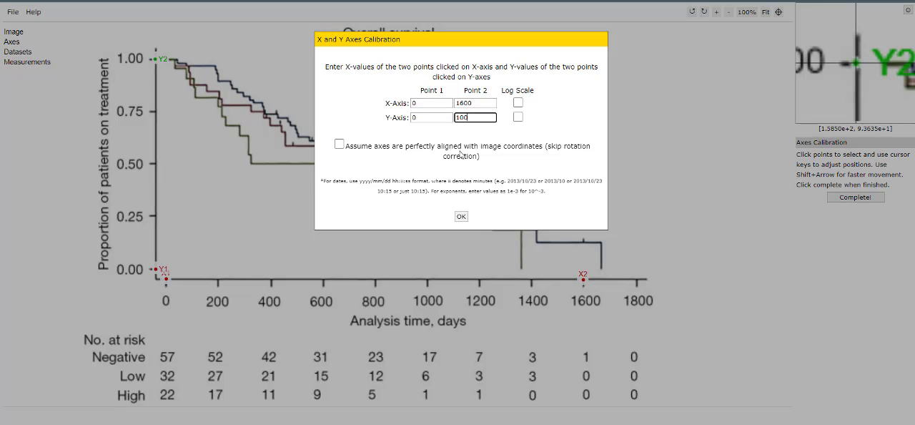
{"action": "left_click", "coordinate": [461, 216]}
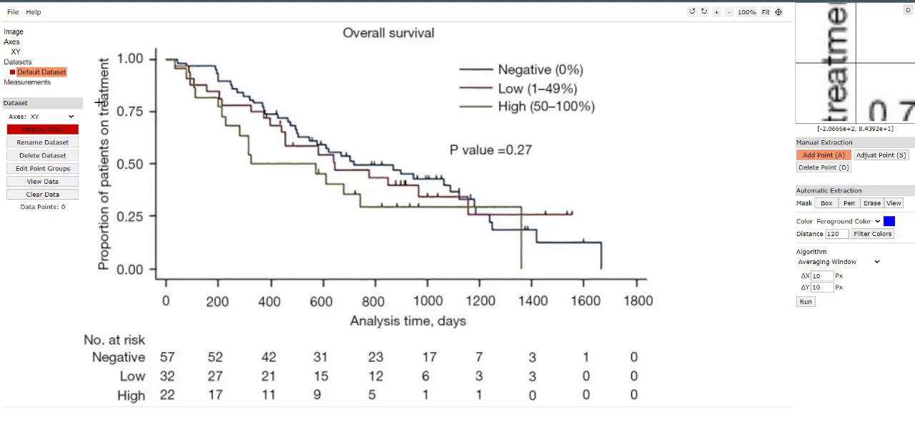
- Add a single dataset named High and rename the default dataset to Neg
{"action": "left_click", "coordinate": [25, 65]}
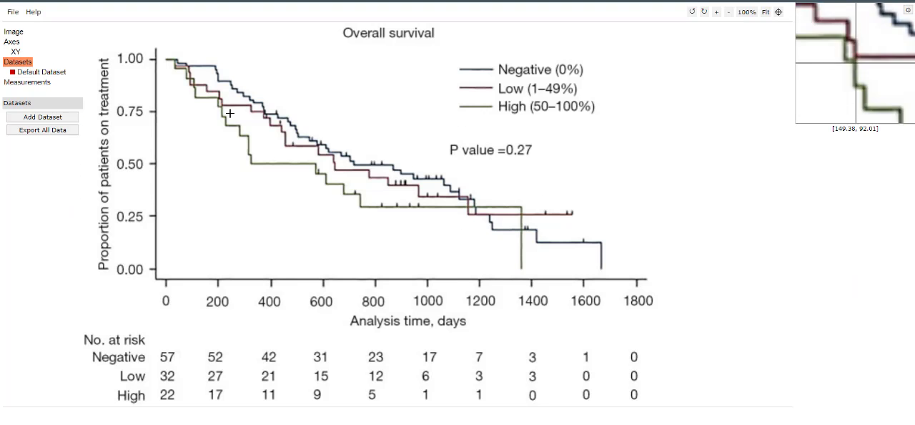
{"action": "left_click", "coordinate": [36, 118]}
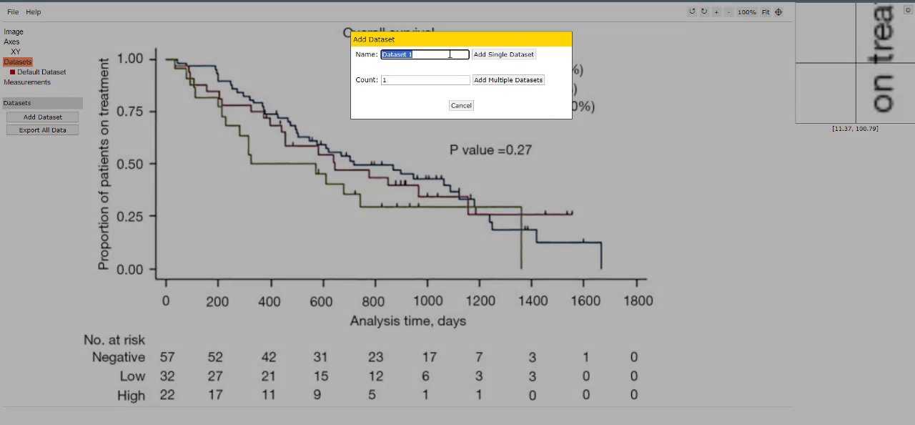
{"action": "left_click", "coordinate": [504, 54]}
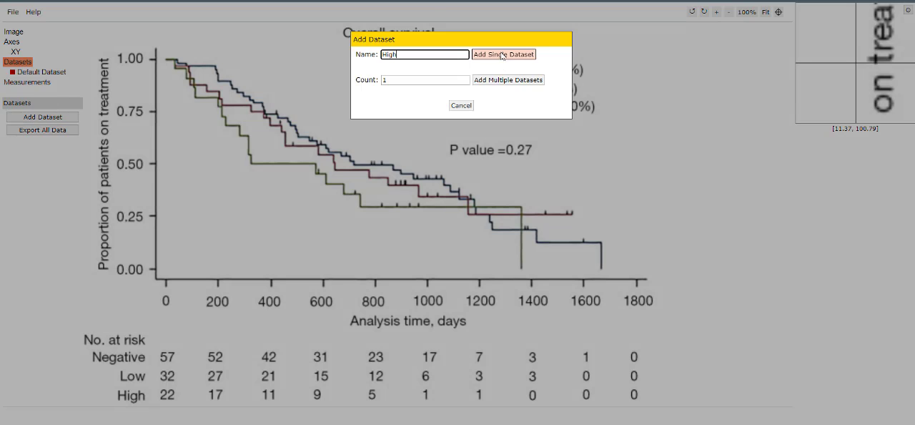
{"action": "double_click", "coordinate": [44, 73]}
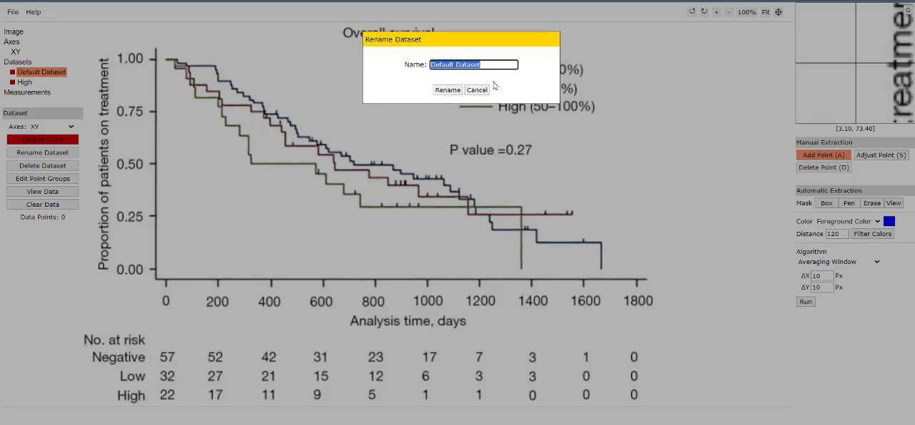
{"action": "key", "text": "Return"}
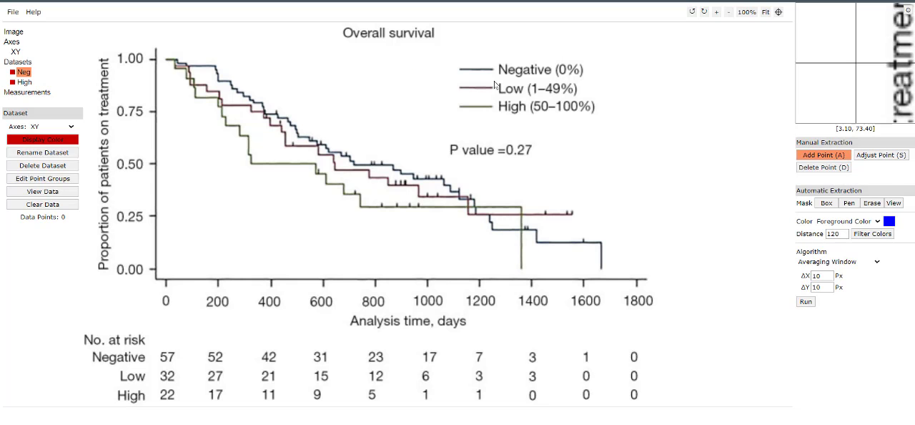
- Set the point display colour to blue for Neg and green for High, leaving Neg as the selected dataset
{"action": "left_click", "coordinate": [61, 140]}
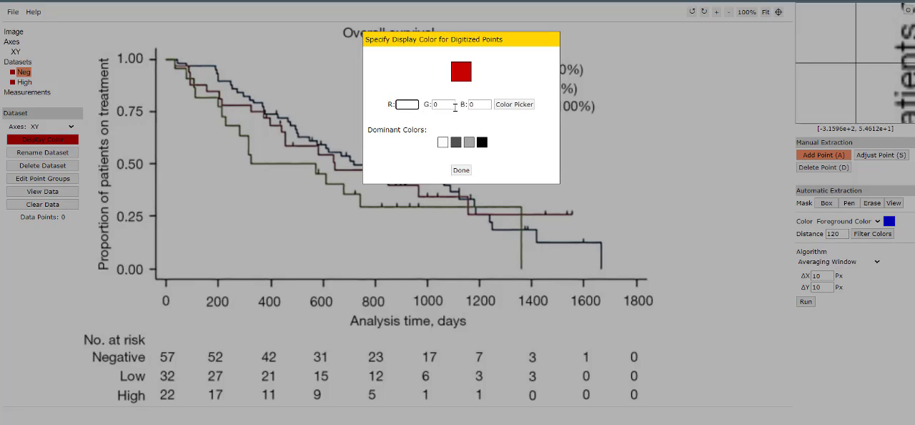
{"action": "left_click", "coordinate": [461, 170]}
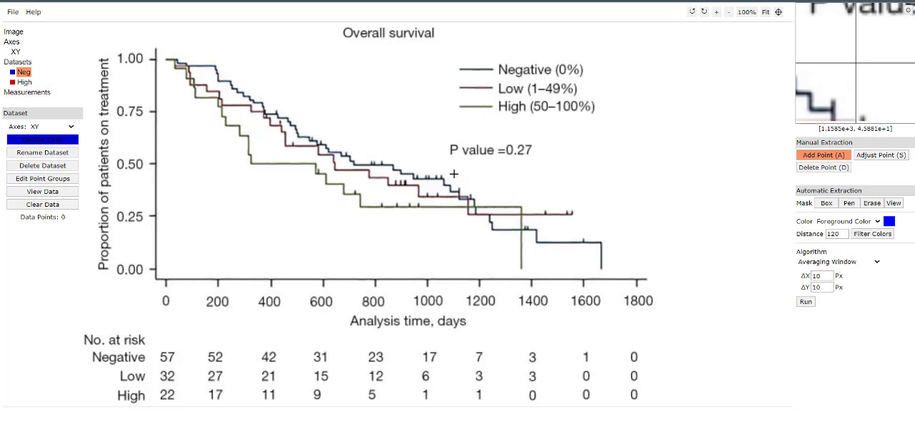
{"action": "left_click", "coordinate": [21, 82]}
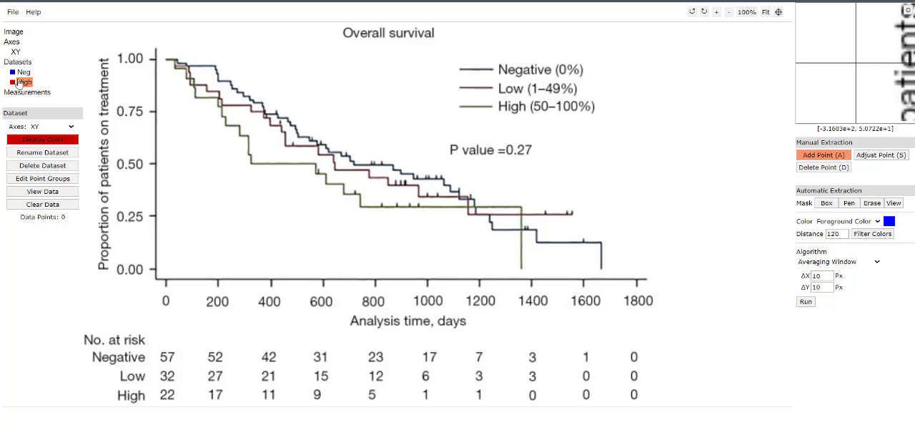
{"action": "left_click", "coordinate": [51, 140]}
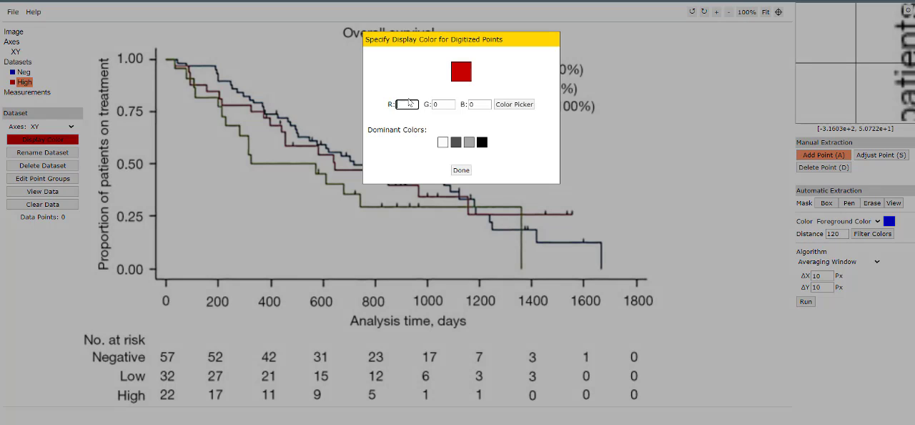
{"action": "left_click", "coordinate": [461, 171]}
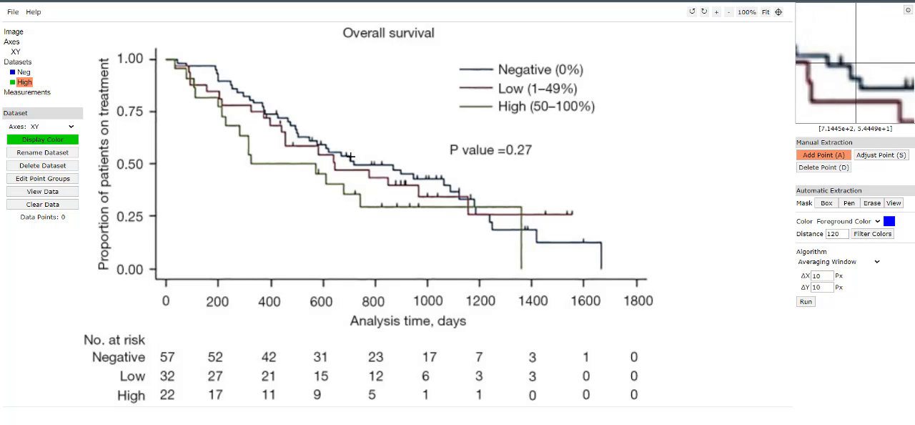
{"action": "left_click", "coordinate": [24, 73]}
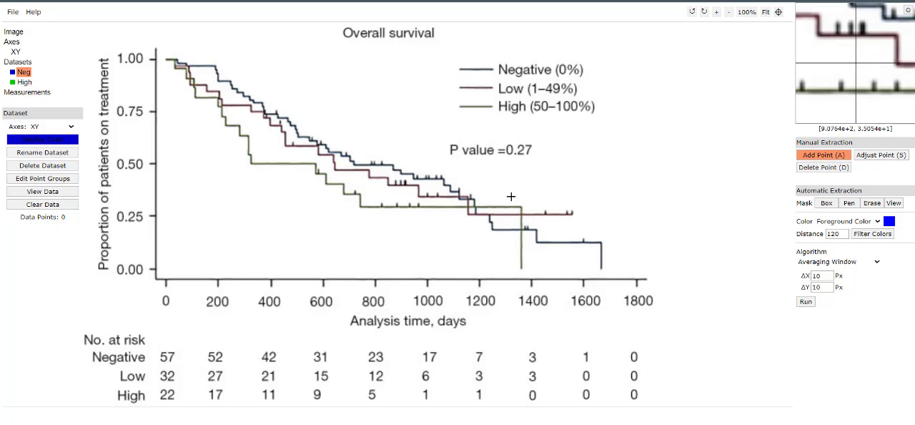
- Sample the extraction foreground colour from the Negative curve near 775 days, using RGB 18, 25, 31
{"action": "left_click", "coordinate": [849, 204]}
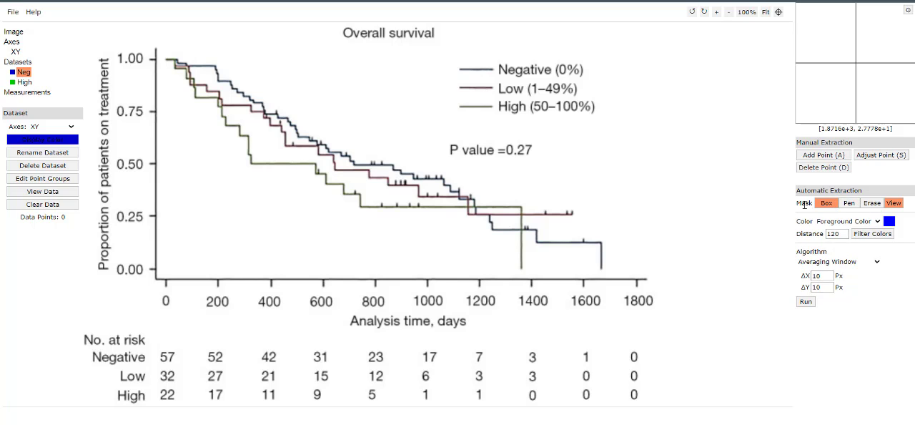
{"action": "left_click", "coordinate": [846, 204]}
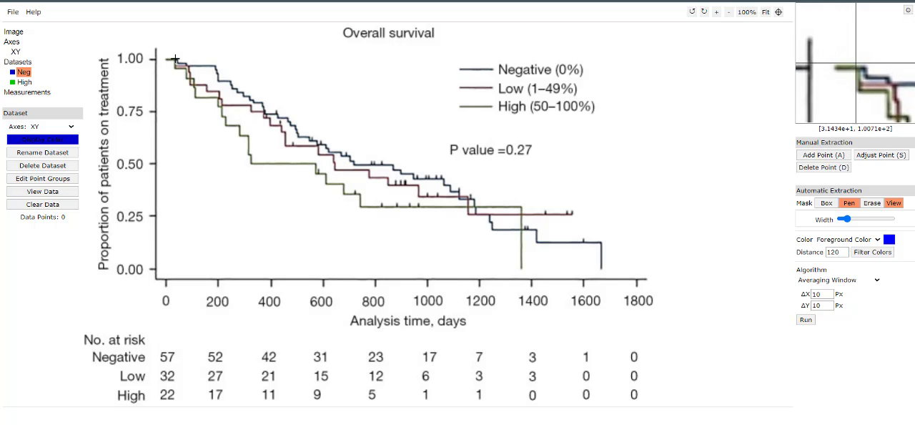
{"action": "left_click", "coordinate": [889, 242]}
{"action": "left_click", "coordinate": [461, 170]}
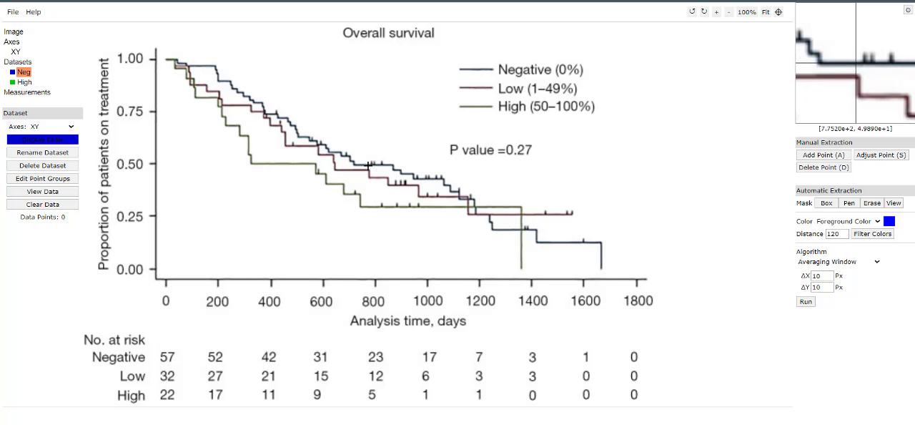
{"action": "left_click", "coordinate": [369, 166]}
{"action": "key", "text": "Tab"}
{"action": "key", "text": "Tab"}
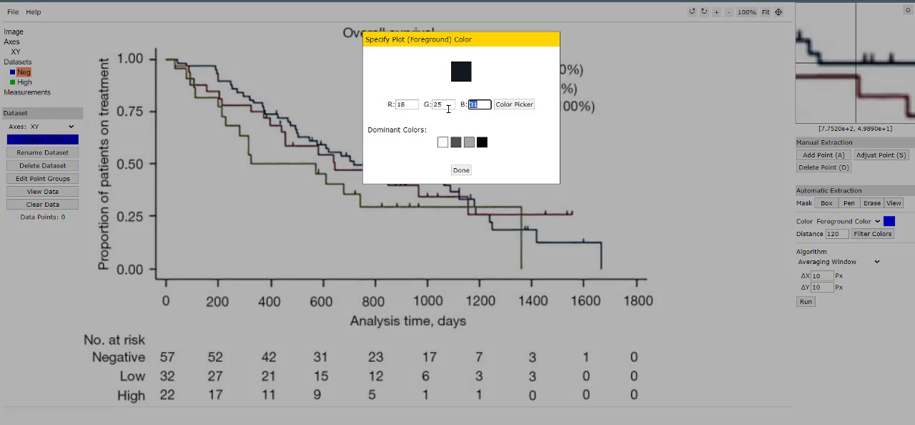
{"action": "left_click", "coordinate": [461, 170]}
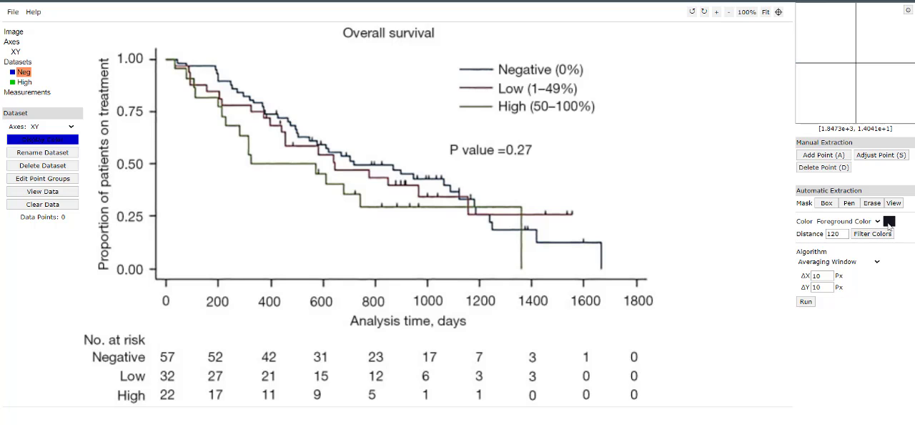
- Resample the foreground colour from the Negative curve's last plateau near 1480 days, raising its blue component to 188
{"action": "left_click", "coordinate": [889, 222]}
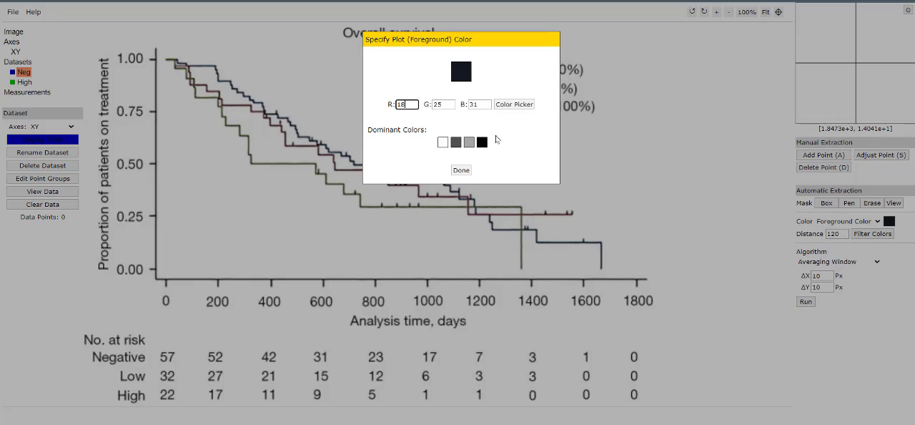
{"action": "left_click", "coordinate": [514, 105]}
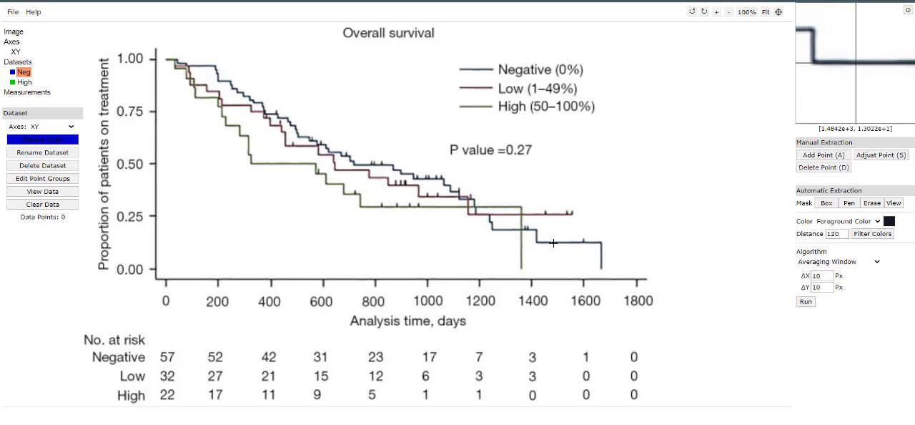
{"action": "left_click", "coordinate": [553, 243]}
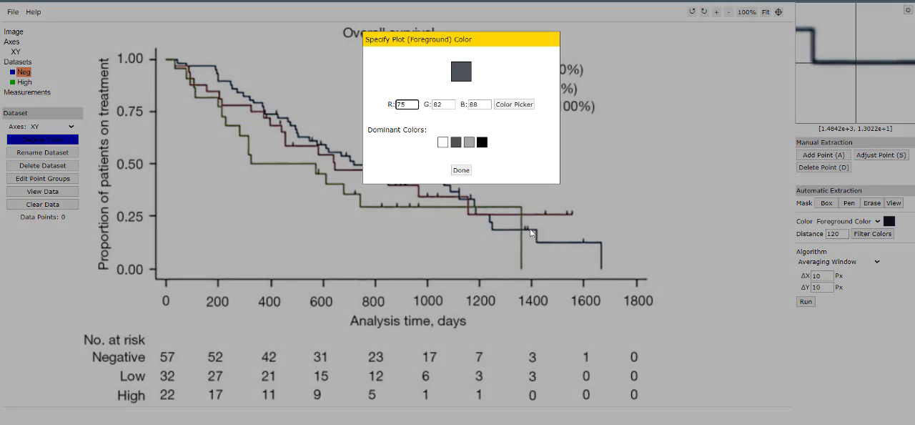
{"action": "double_click", "coordinate": [484, 104]}
{"action": "type", "text": "188"}
{"action": "left_click", "coordinate": [461, 169]}
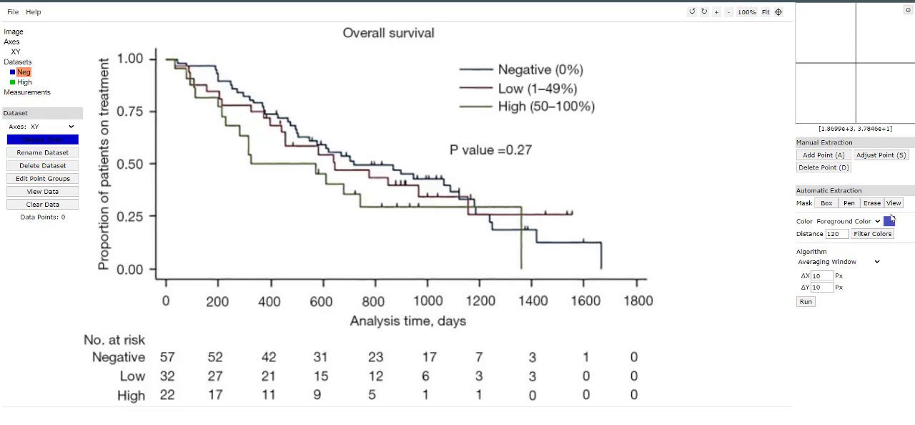
- Set the blue component of the extraction foreground colour to 100
{"action": "left_click", "coordinate": [889, 222]}
{"action": "double_click", "coordinate": [480, 104]}
{"action": "type", "text": "100"}
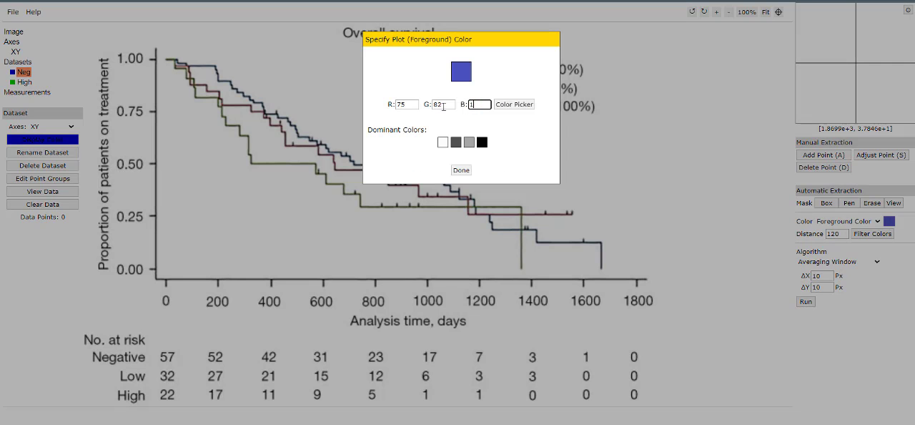
{"action": "left_click", "coordinate": [461, 169]}
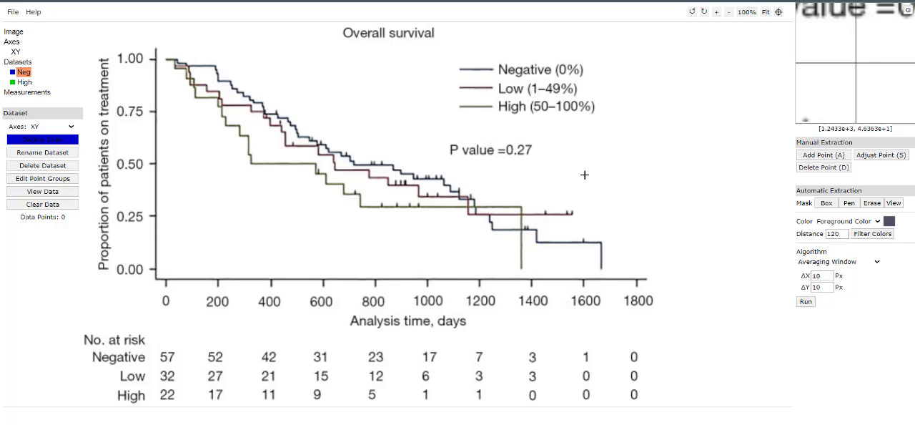
- Set the blue component of the extraction foreground colour to 130
{"action": "left_click", "coordinate": [888, 221]}
{"action": "double_click", "coordinate": [479, 106]}
{"action": "type", "text": "130"}
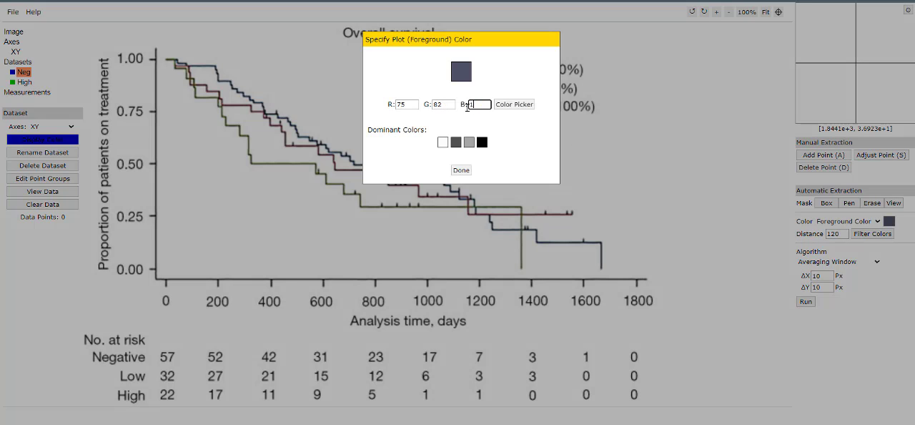
{"action": "left_click", "coordinate": [464, 172]}
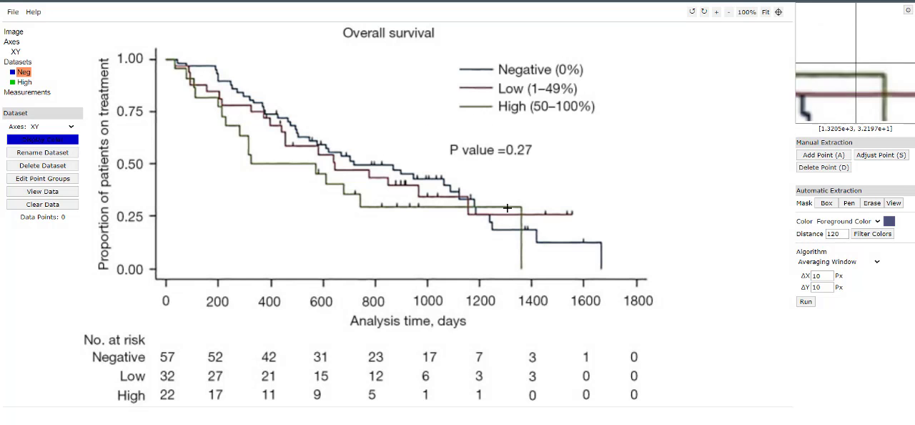
- Preview the colour filter at distance 120 and run the Averaging Window extraction for Neg with 10 px steps
{"action": "left_click", "coordinate": [872, 233]}
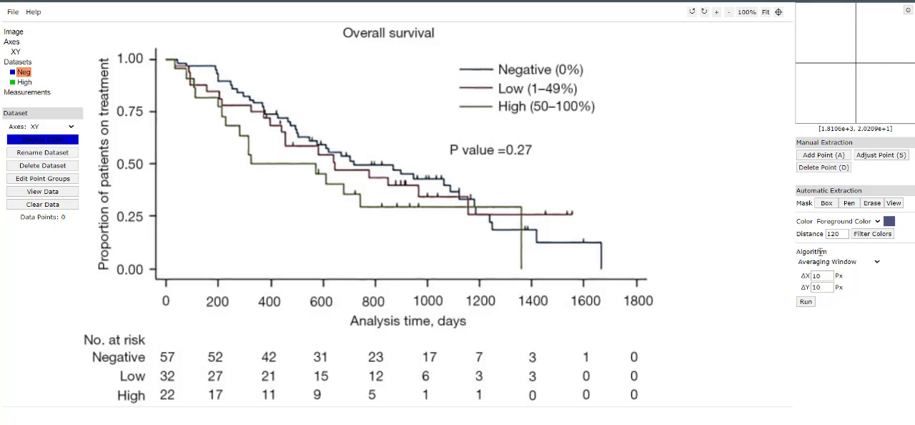
{"action": "left_click", "coordinate": [874, 238]}
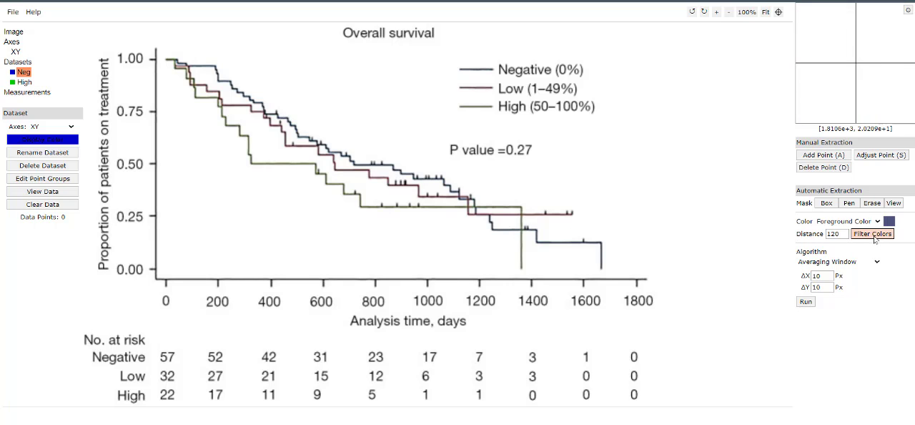
{"action": "left_click", "coordinate": [806, 301]}
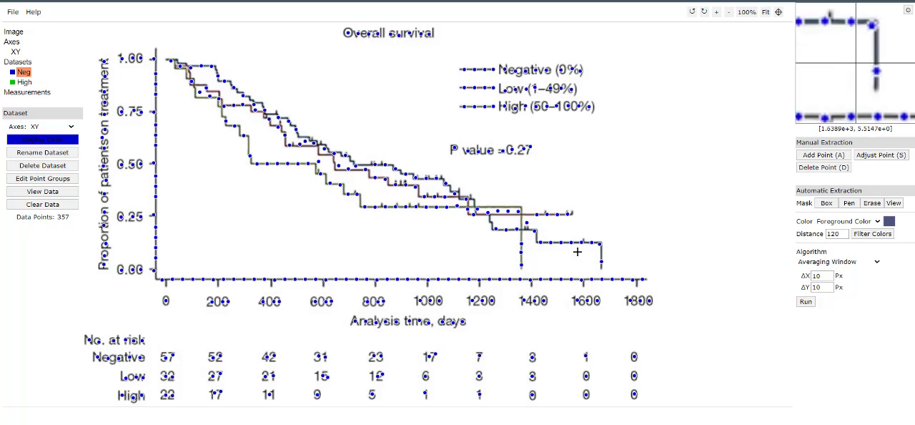
- Erase the whole extraction mask of the Neg dataset
{"action": "left_click", "coordinate": [826, 203]}
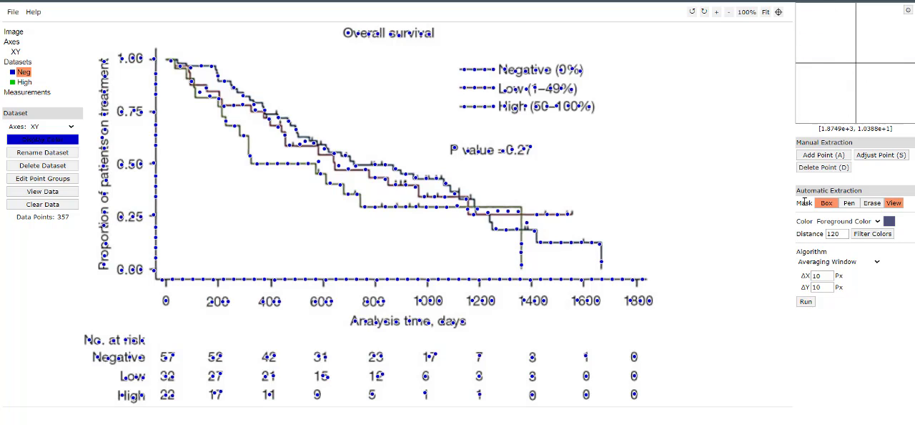
{"action": "left_click", "coordinate": [872, 203]}
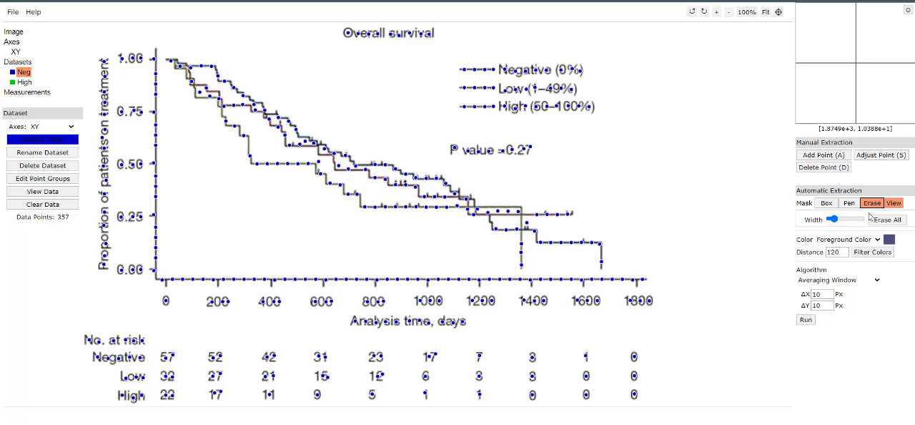
{"action": "left_click", "coordinate": [892, 221]}
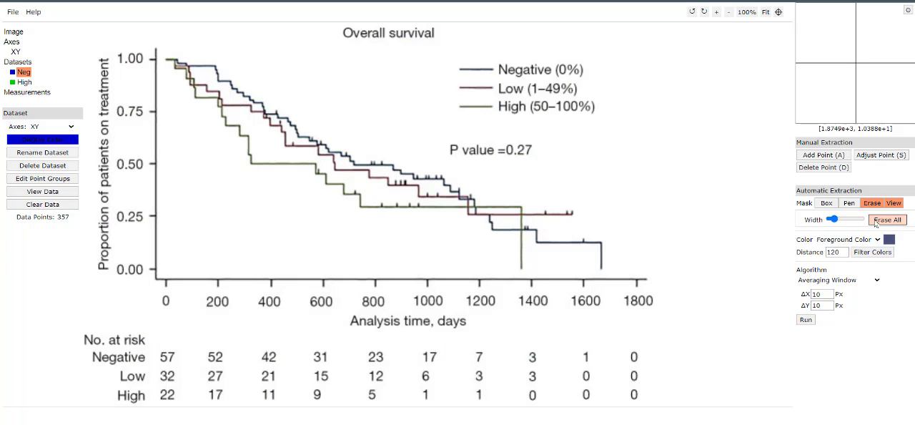
- Paint a pen mask along the Negative curve from 0 to about 1660 days and run the Averaging Window extraction with 10 px steps
{"action": "left_click", "coordinate": [826, 203]}
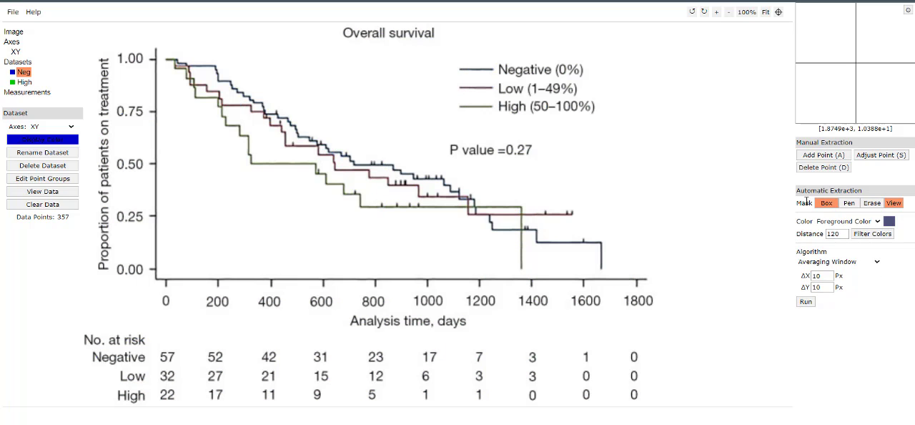
{"action": "left_click", "coordinate": [847, 203]}
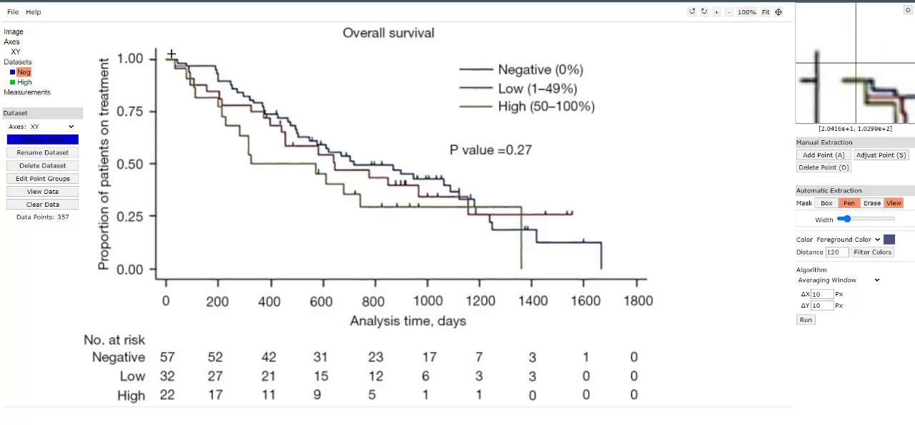
{"action": "mouse_move", "coordinate": [164, 54]}
{"action": "left_mouse_down"}
{"action": "mouse_move", "coordinate": [219, 71]}
{"action": "mouse_move", "coordinate": [317, 143]}
{"action": "mouse_move", "coordinate": [450, 184]}
{"action": "mouse_move", "coordinate": [494, 233]}
{"action": "mouse_move", "coordinate": [539, 233]}
{"action": "mouse_move", "coordinate": [584, 253]}
{"action": "mouse_move", "coordinate": [589, 238]}
{"action": "left_mouse_up"}
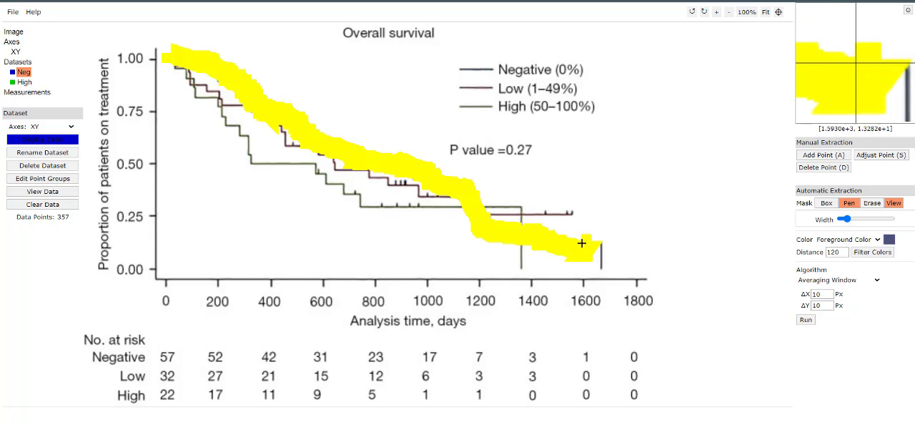
{"action": "left_click", "coordinate": [805, 320]}
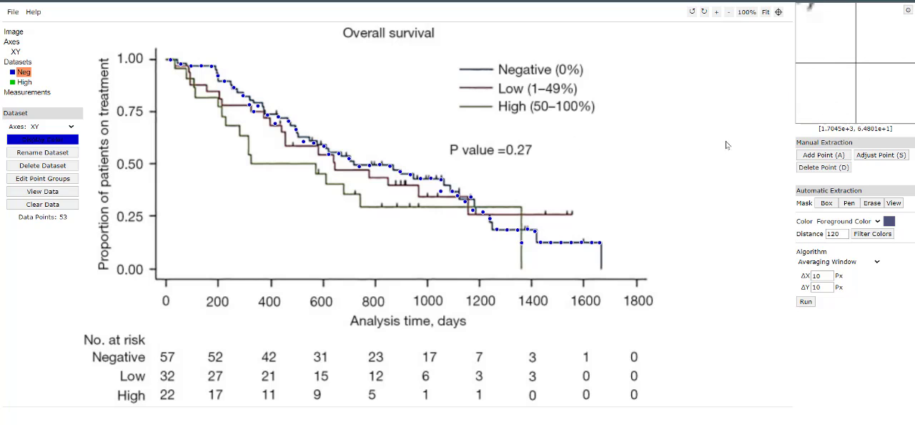
- Delete the stray Neg points lying off the Negative curve and add points on it near 521 and 357 days
{"action": "left_click", "coordinate": [822, 167]}
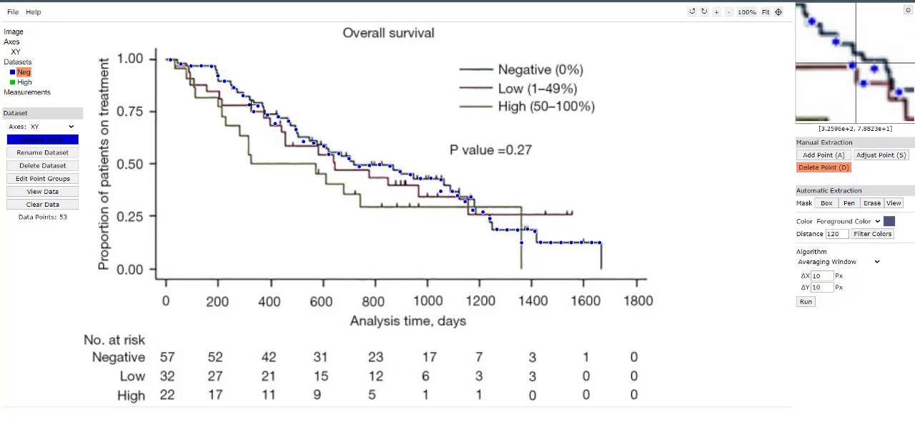
{"action": "left_click", "coordinate": [250, 106]}
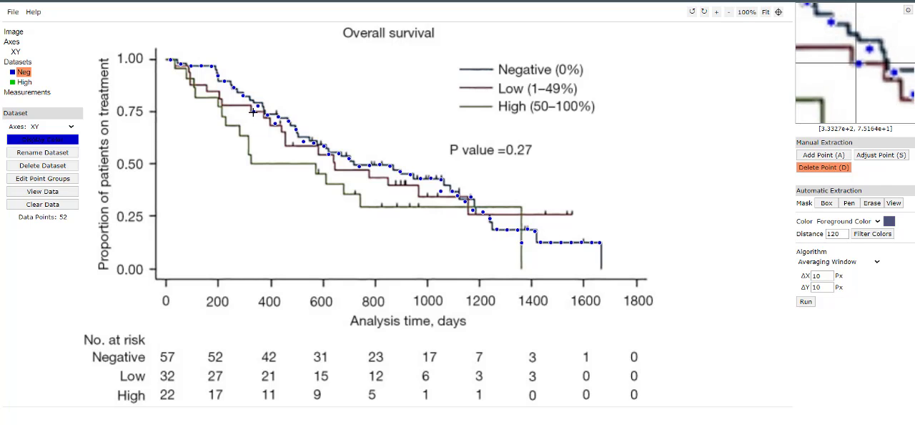
{"action": "left_click", "coordinate": [253, 112]}
{"action": "left_click", "coordinate": [259, 108]}
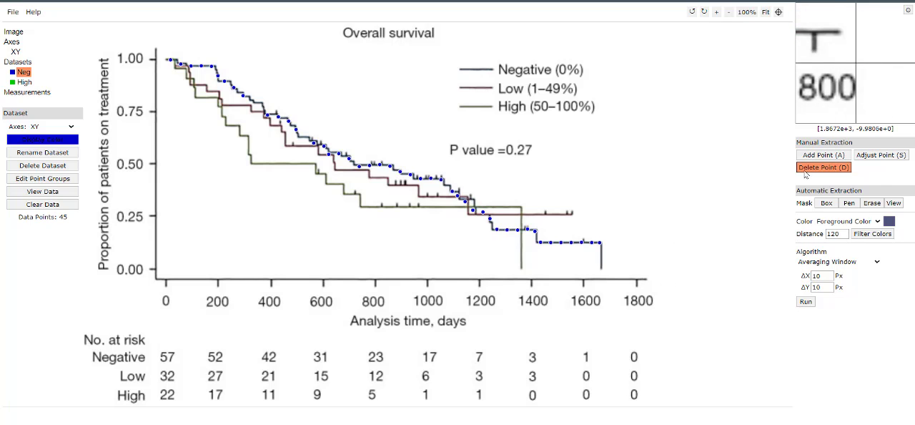
{"action": "key", "text": "a"}
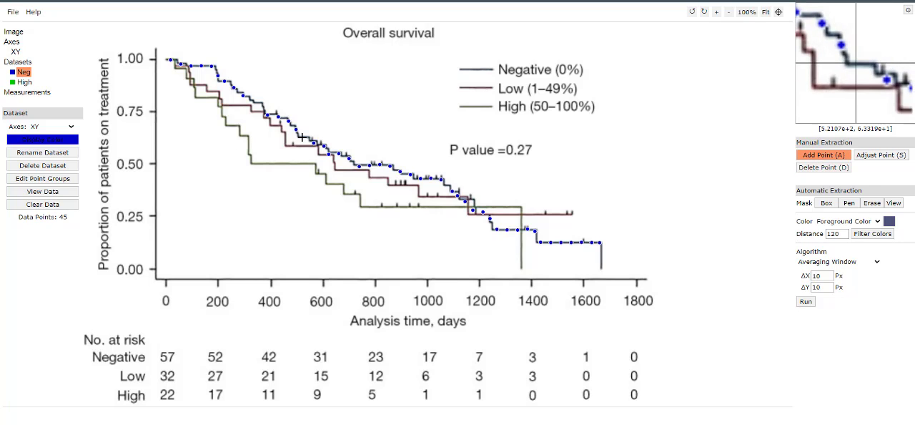
{"action": "left_click", "coordinate": [301, 137]}
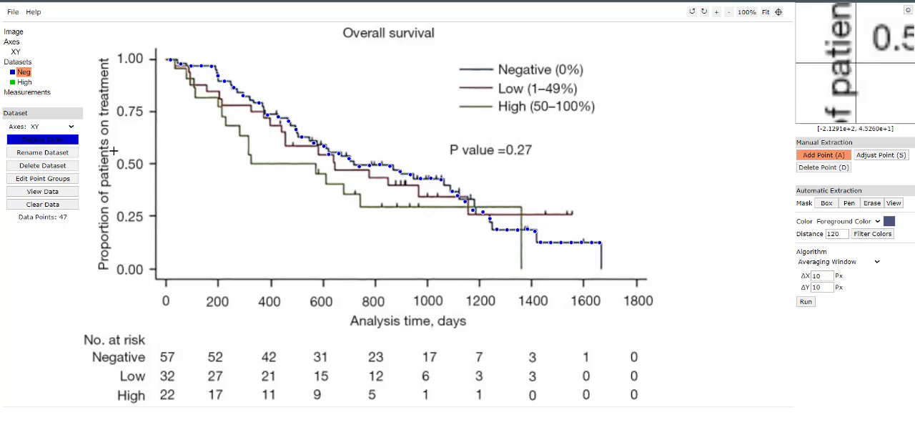
- Activate the High dataset and sample its foreground colour from the High curve's plateau near 550 days
{"action": "left_click", "coordinate": [24, 82]}
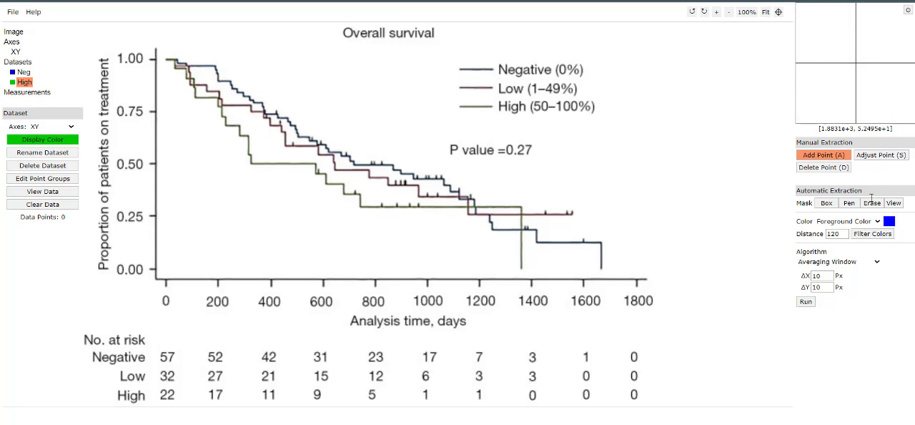
{"action": "left_click", "coordinate": [889, 221]}
{"action": "left_click", "coordinate": [514, 104]}
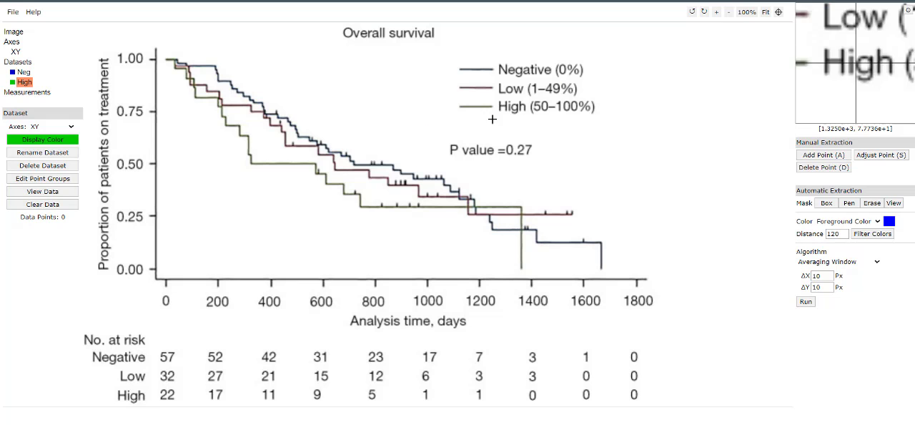
{"action": "left_click", "coordinate": [310, 164]}
{"action": "left_click", "coordinate": [471, 170]}
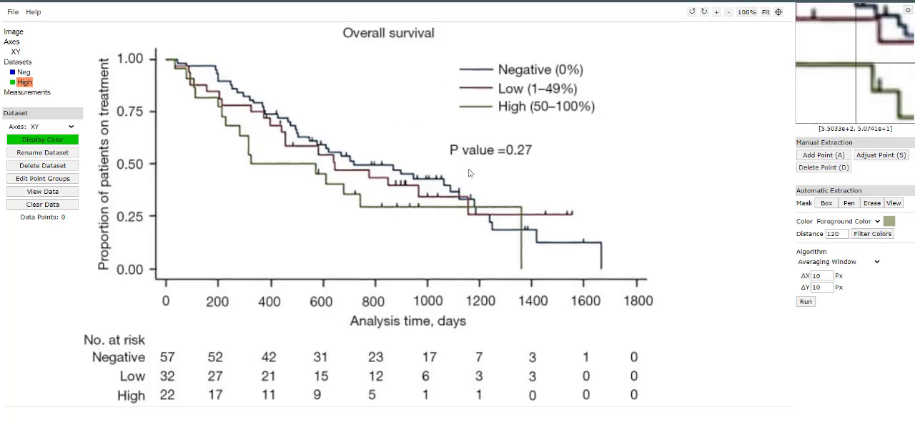
- Mask the whole High curve with a narrower pen, including its final drop, and run the Averaging Window extraction with 10 px steps
{"action": "left_click", "coordinate": [850, 206]}
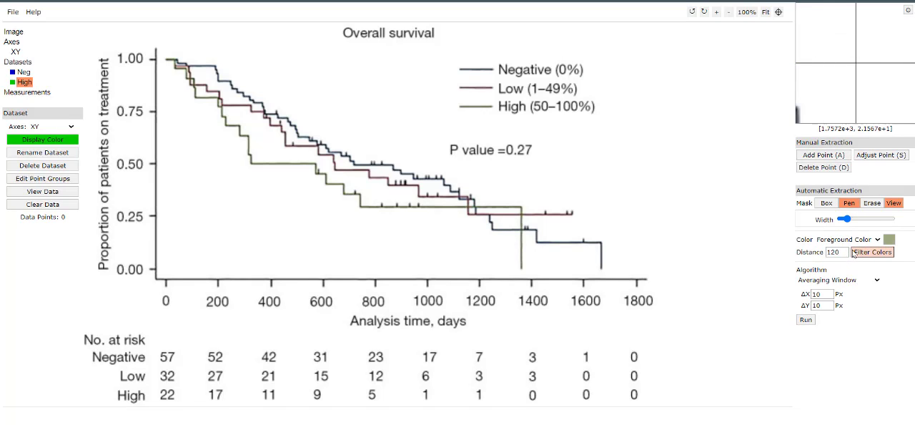
{"action": "left_click_drag", "start_coordinate": [848, 223], "coordinate": [844, 223]}
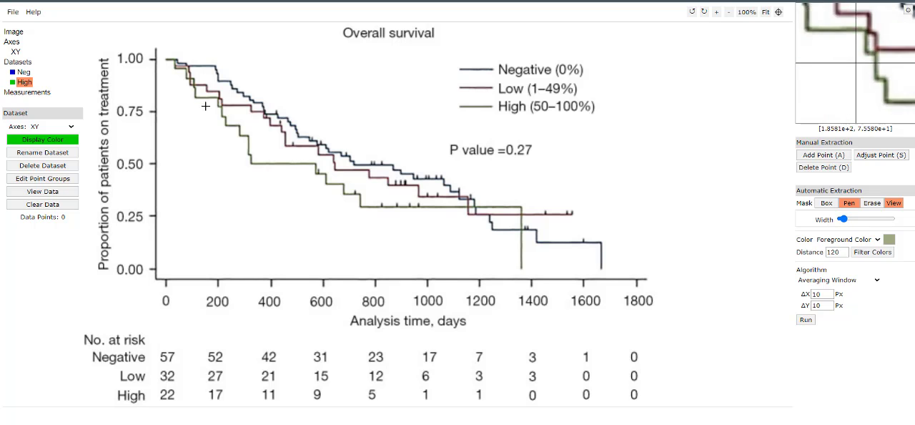
{"action": "mouse_move", "coordinate": [167, 59]}
{"action": "left_mouse_down"}
{"action": "mouse_move", "coordinate": [218, 99]}
{"action": "mouse_move", "coordinate": [249, 152]}
{"action": "mouse_move", "coordinate": [311, 165]}
{"action": "left_mouse_up"}
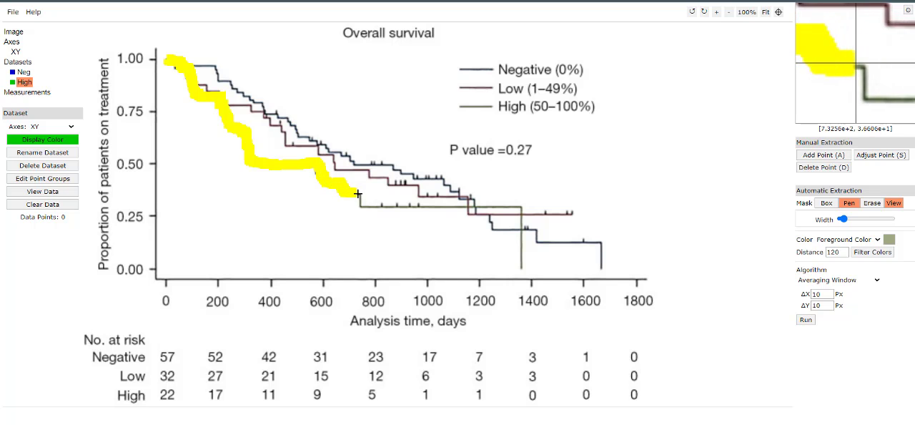
{"action": "mouse_move", "coordinate": [362, 203]}
{"action": "left_mouse_down"}
{"action": "mouse_move", "coordinate": [522, 209]}
{"action": "mouse_move", "coordinate": [524, 266]}
{"action": "left_mouse_up"}
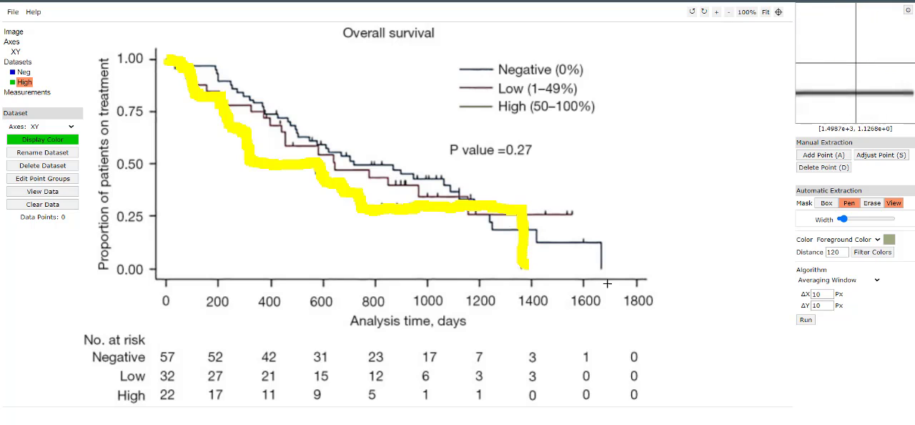
{"action": "left_click", "coordinate": [805, 319]}
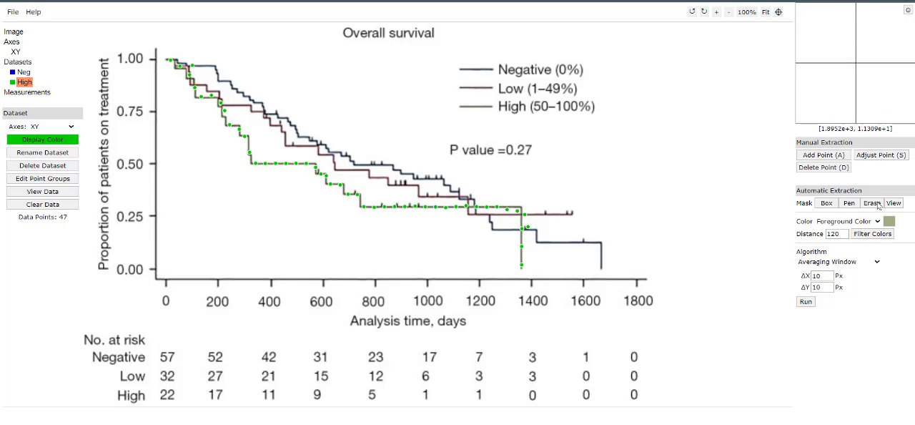
- Delete the stray High points beside the final drop near 1380 days and above the curve near 100 days
{"action": "left_click", "coordinate": [824, 166]}
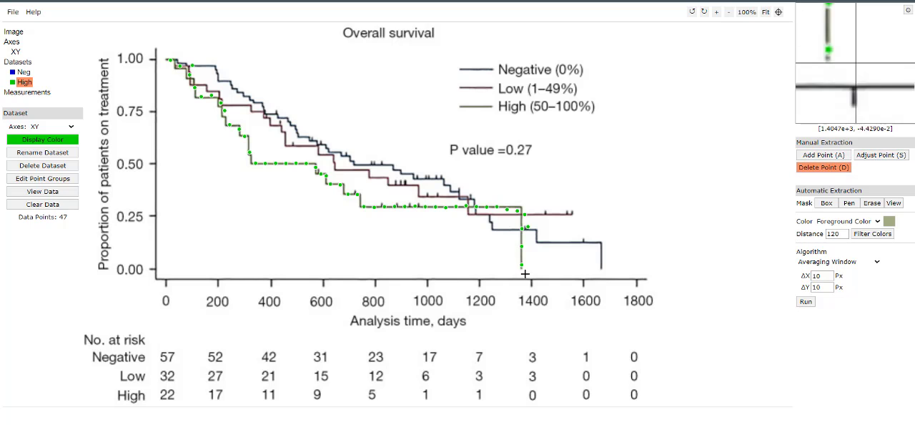
{"action": "left_click", "coordinate": [528, 227]}
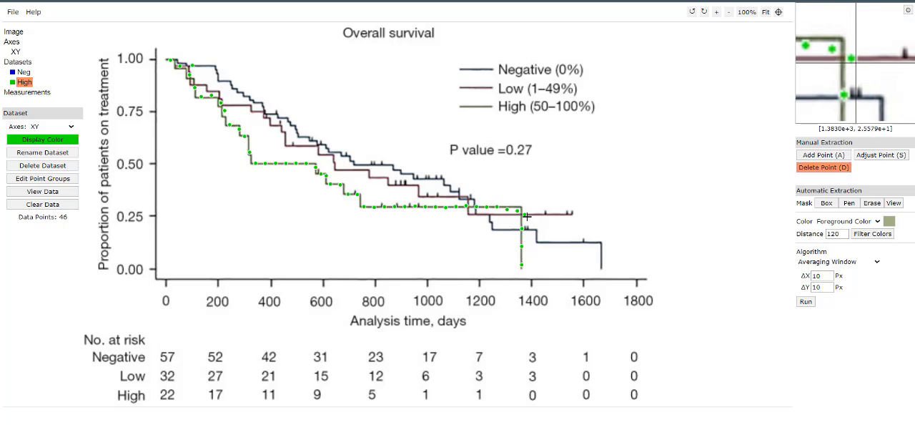
{"action": "left_click", "coordinate": [526, 216]}
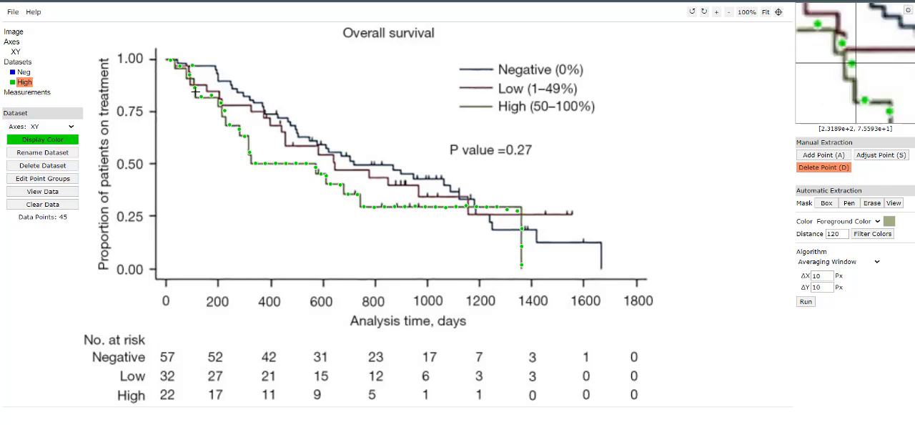
{"action": "left_click", "coordinate": [193, 66]}
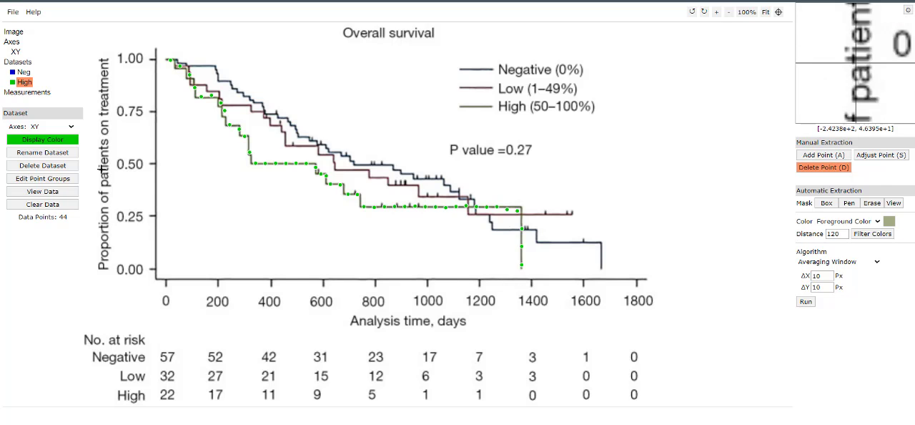
- Compare the extracted Neg and High points by switching repeatedly between the two datasets on the plot
{"action": "left_click", "coordinate": [21, 73]}
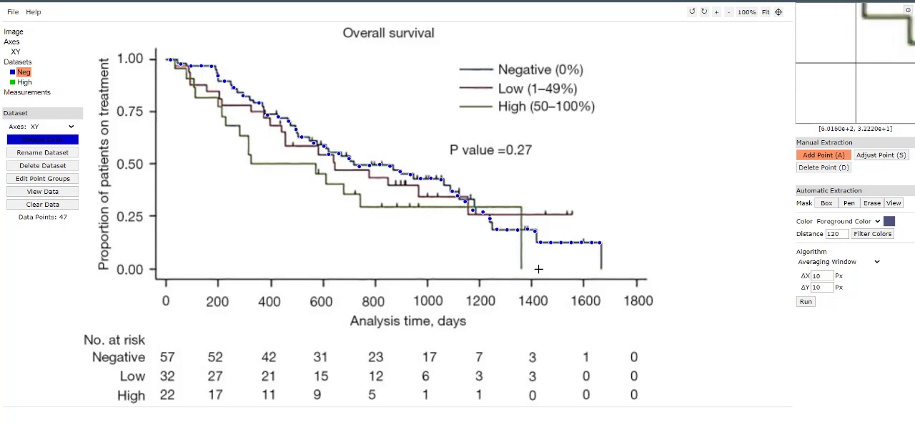
{"action": "left_click", "coordinate": [23, 83]}
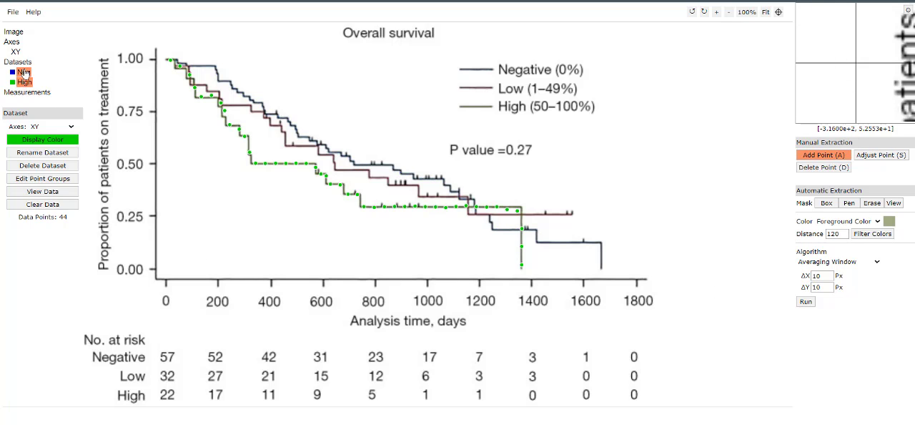
{"action": "left_click", "coordinate": [29, 73]}
{"action": "left_click", "coordinate": [29, 83]}
{"action": "left_click", "coordinate": [22, 73]}
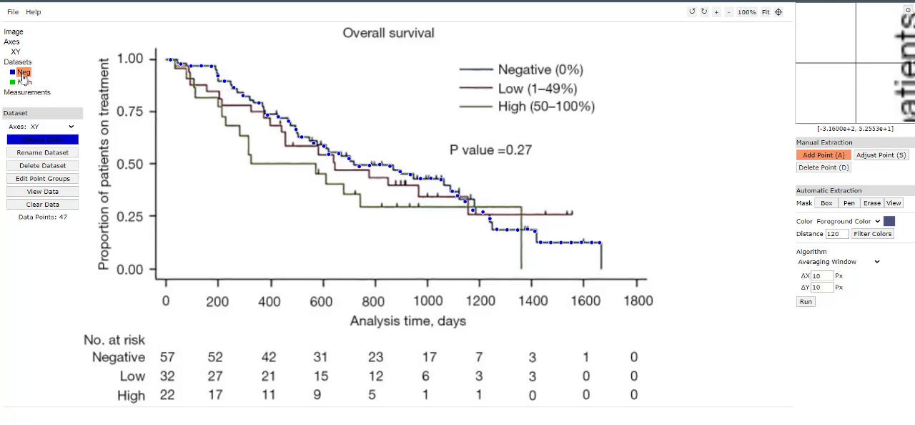
{"action": "left_click", "coordinate": [24, 83]}
{"action": "left_click", "coordinate": [23, 73]}
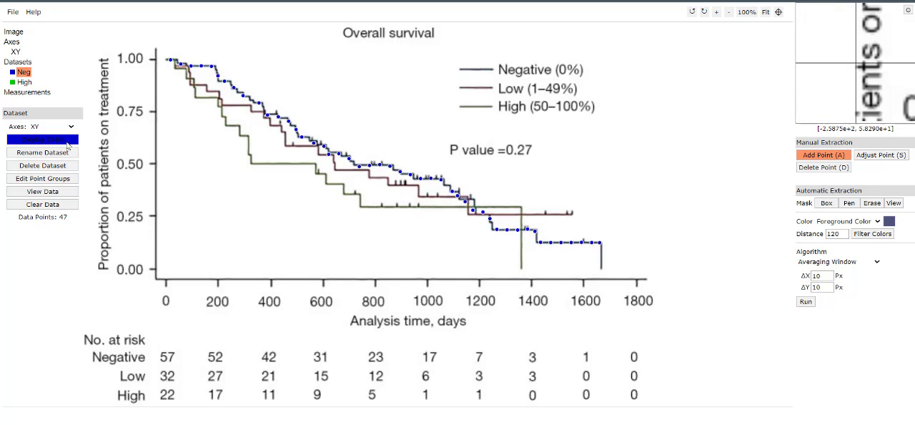
{"action": "left_click", "coordinate": [24, 83]}
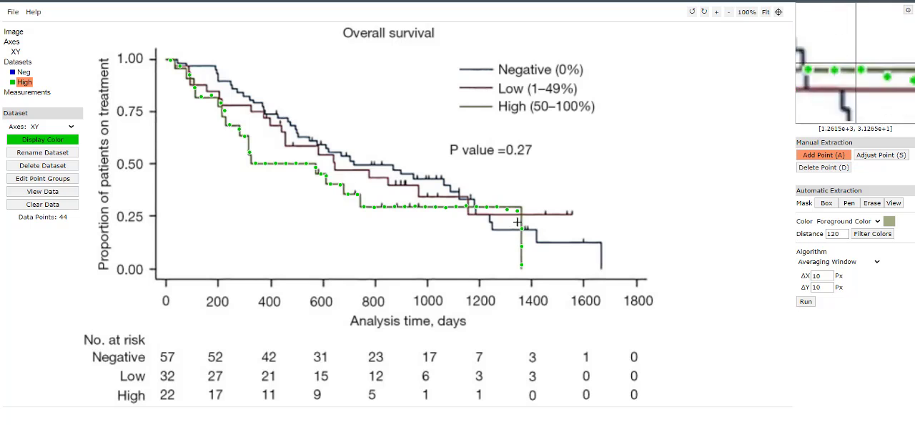
{"action": "left_click", "coordinate": [23, 72]}
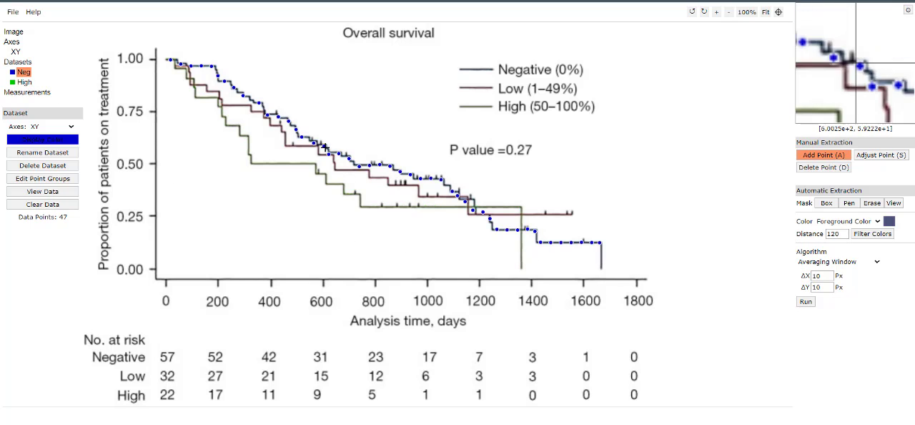
{"action": "left_click", "coordinate": [24, 83]}
{"action": "left_click", "coordinate": [24, 72]}
{"action": "left_click", "coordinate": [26, 83]}
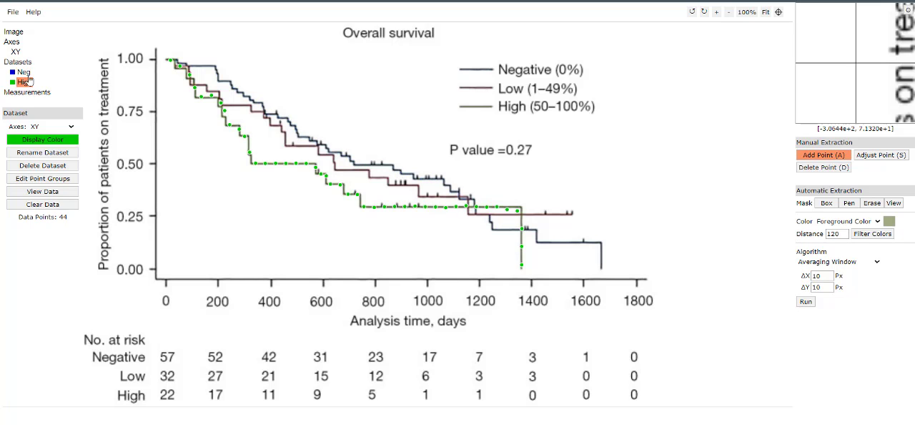
{"action": "left_click", "coordinate": [24, 72]}
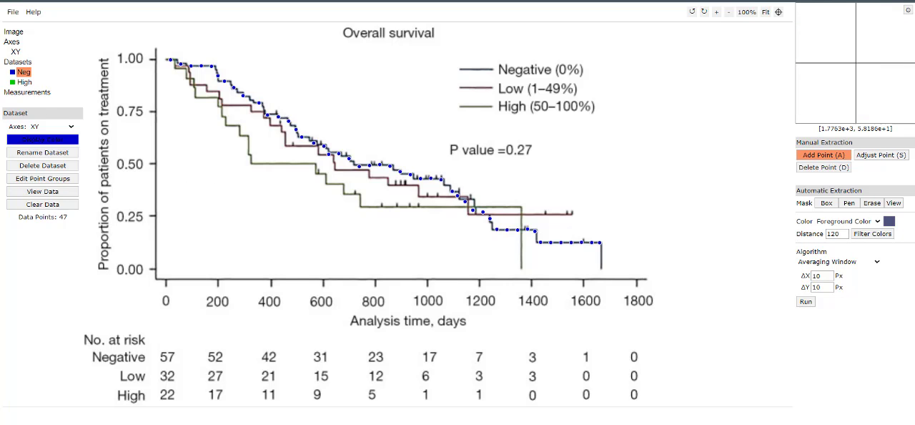
- Open the acquired data of the Neg dataset and copy all of its X, Y values
{"action": "key", "text": "alt+Tab"}
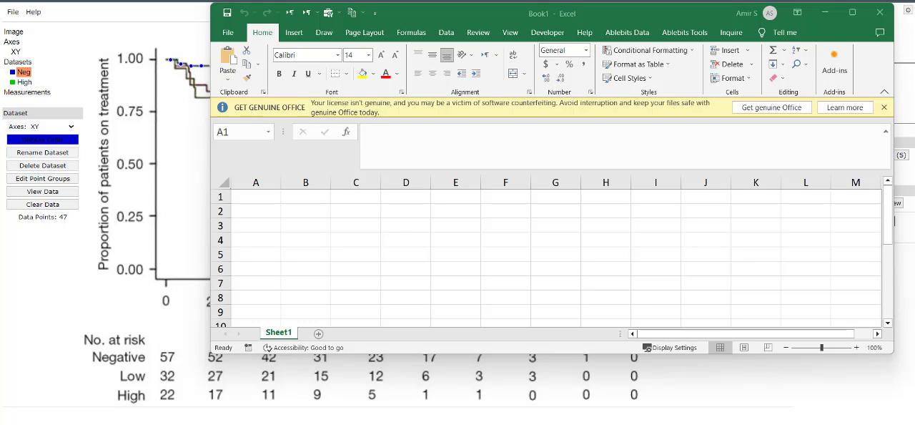
{"action": "left_click", "coordinate": [54, 198]}
{"action": "scroll", "coordinate": [443, 128], "scroll_direction": "down", "scroll_amount": 1}
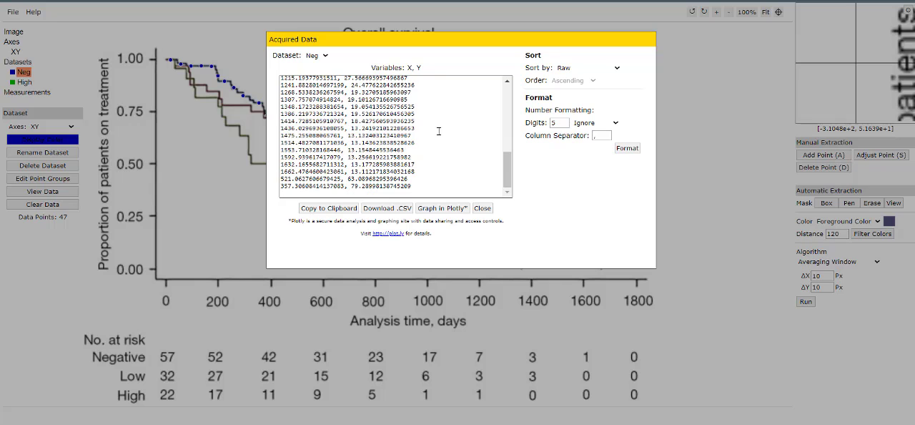
{"action": "left_click", "coordinate": [445, 128]}
{"action": "key", "text": "ctrl+a"}
{"action": "scroll", "coordinate": [445, 130], "scroll_direction": "up", "scroll_amount": 1}
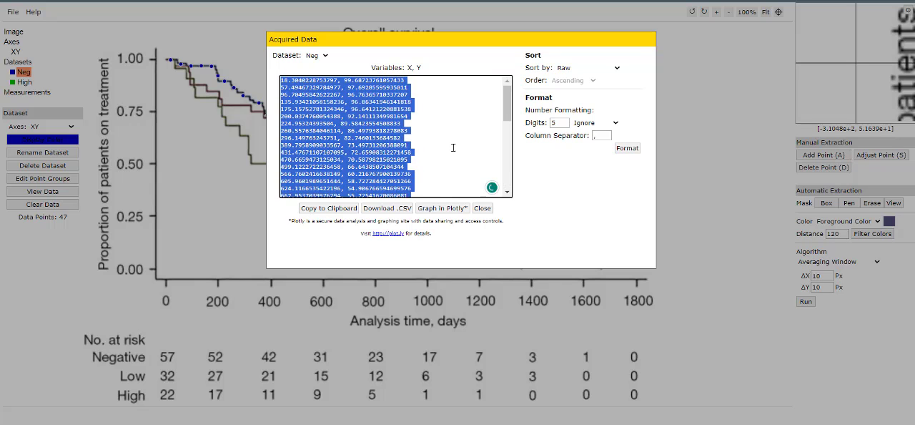
- Switch to Excel and paste the copied Neg values into Sheet1 starting at cell A1
{"action": "key", "text": "alt+Tab"}
{"action": "key", "text": "Tab"}
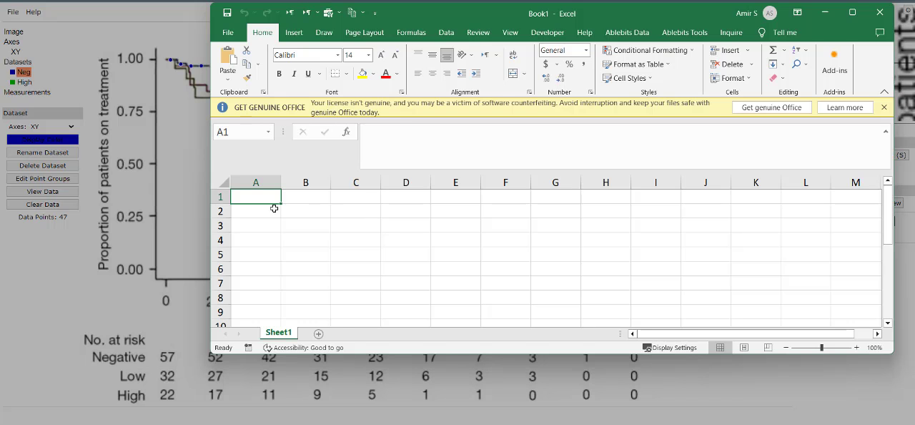
{"action": "key", "text": "ctrl+v"}
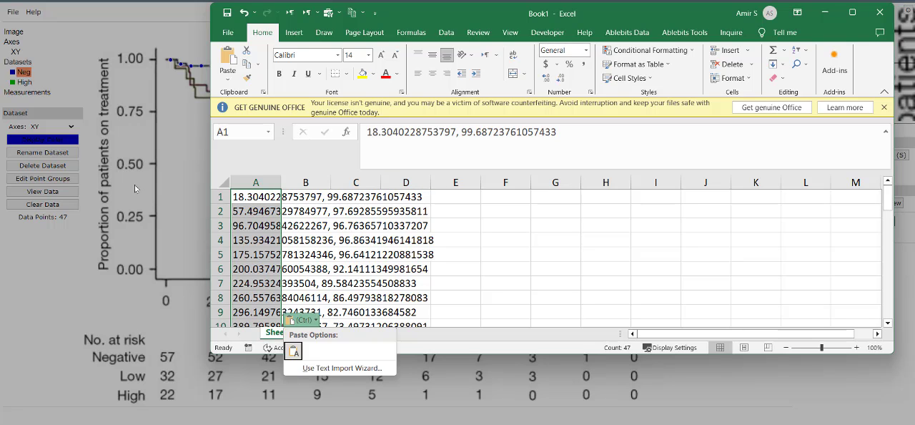
{"action": "key", "text": "Escape"}
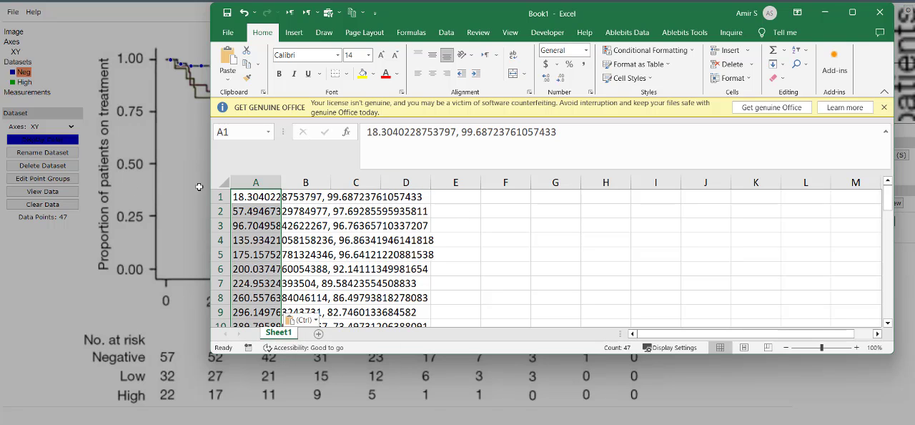
- Return to WebPlotDigitizer, open the High dataset's acquired data and copy all of its X, Y values
{"action": "key", "text": "alt+Tab"}
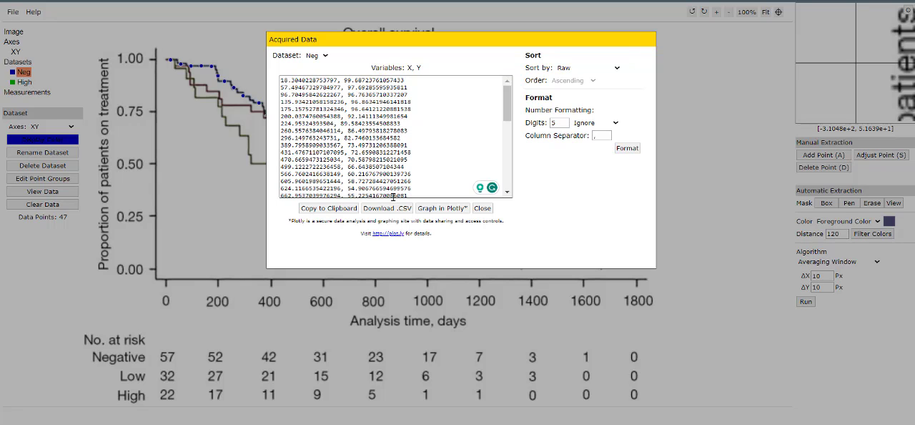
{"action": "left_click", "coordinate": [483, 208]}
{"action": "left_click", "coordinate": [25, 82]}
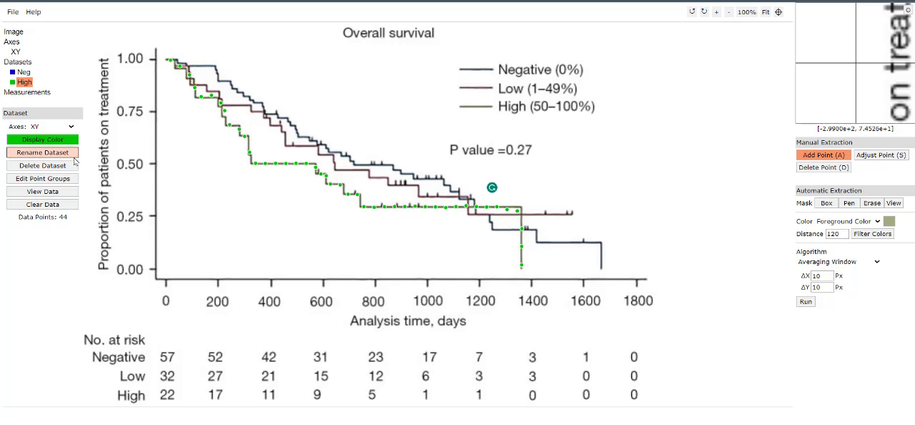
{"action": "double_click", "coordinate": [25, 84]}
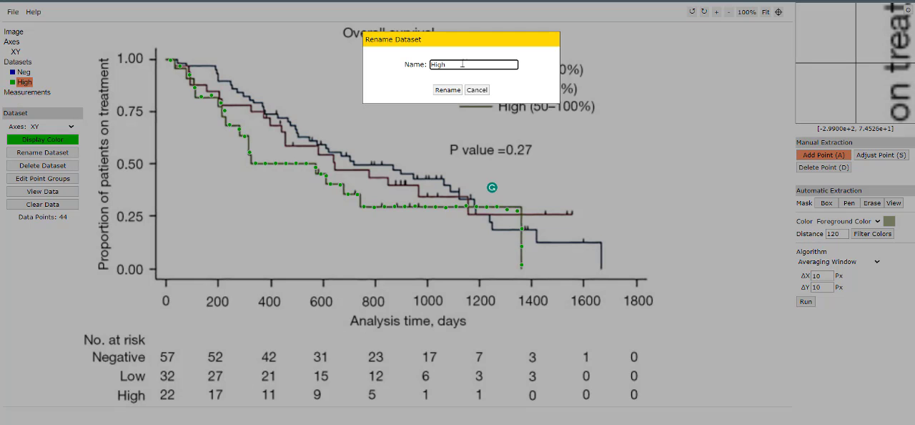
{"action": "left_click", "coordinate": [476, 89]}
{"action": "left_click", "coordinate": [43, 191]}
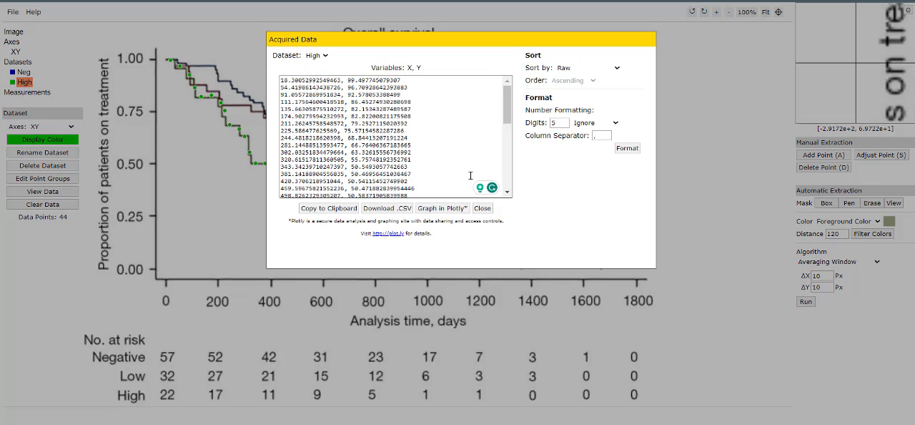
{"action": "left_click", "coordinate": [406, 156]}
{"action": "key", "text": "ctrl+a"}
- Switch to Excel and paste the copied High values starting at cell D1
{"action": "key", "text": "alt+Tab"}
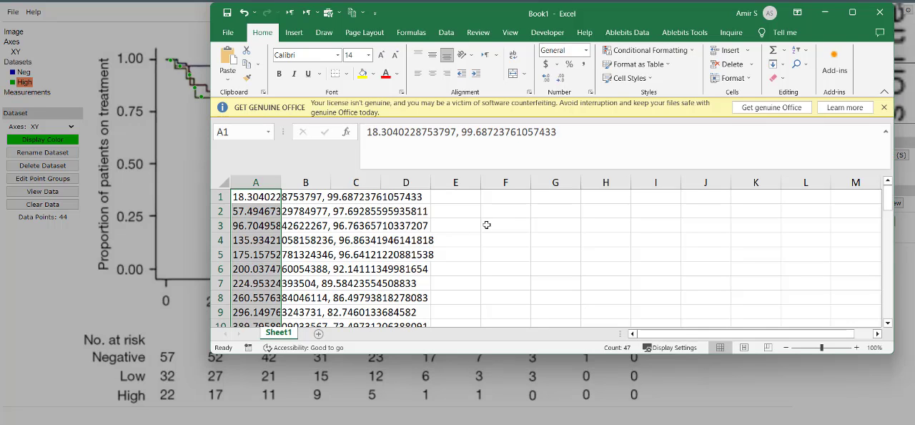
{"action": "left_click", "coordinate": [411, 195]}
{"action": "key", "text": "ctrl+v"}
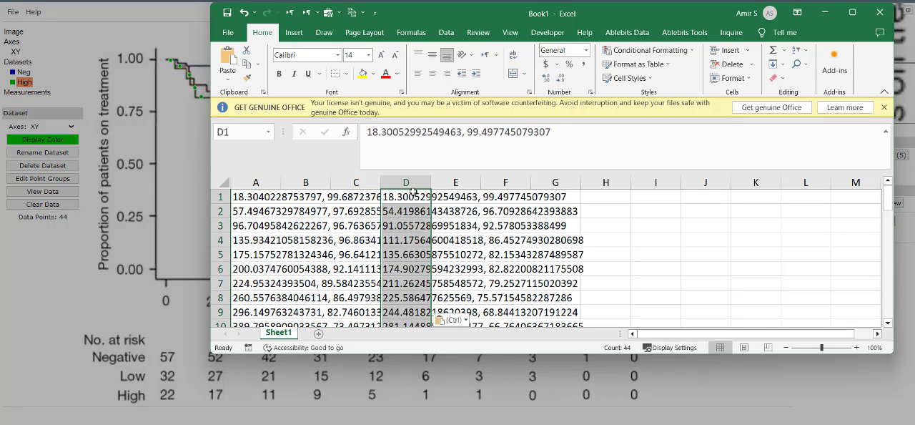
{"action": "key", "text": "Down"}
{"action": "left_click", "coordinate": [406, 182]}
{"action": "left_click", "coordinate": [283, 200]}
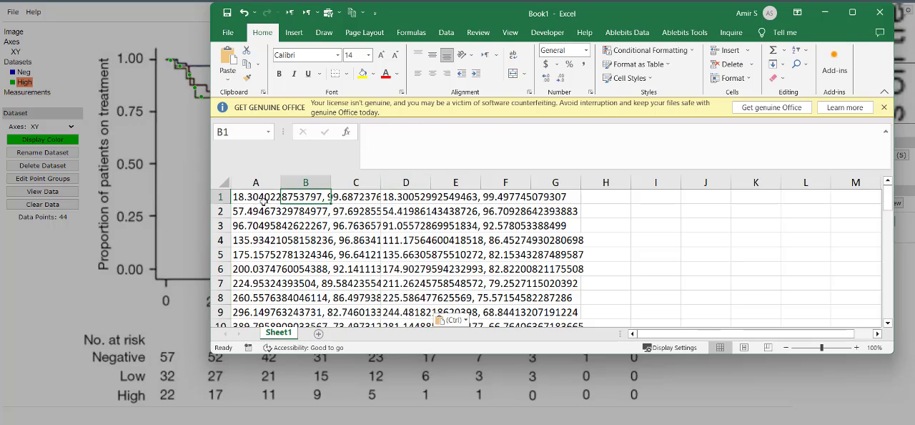
- Fill the whole of column A, which holds the Neg data, with the blue theme colour
{"action": "left_click", "coordinate": [244, 191]}
{"action": "left_click", "coordinate": [246, 182]}
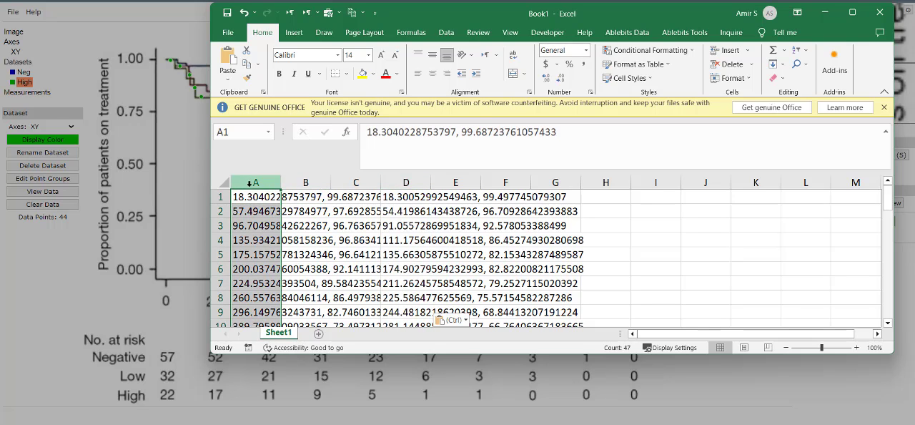
{"action": "left_click", "coordinate": [372, 73]}
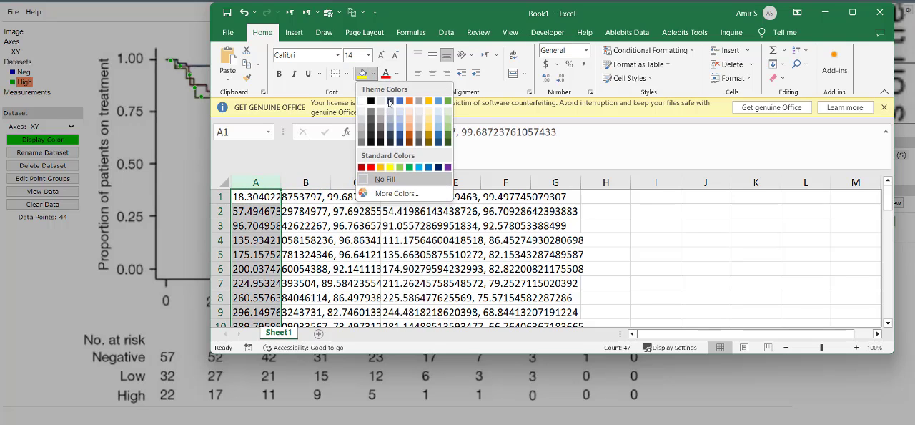
{"action": "left_click", "coordinate": [399, 101]}
- Fill the whole of column D, which holds the High data, with the green theme colour
{"action": "left_click", "coordinate": [406, 192]}
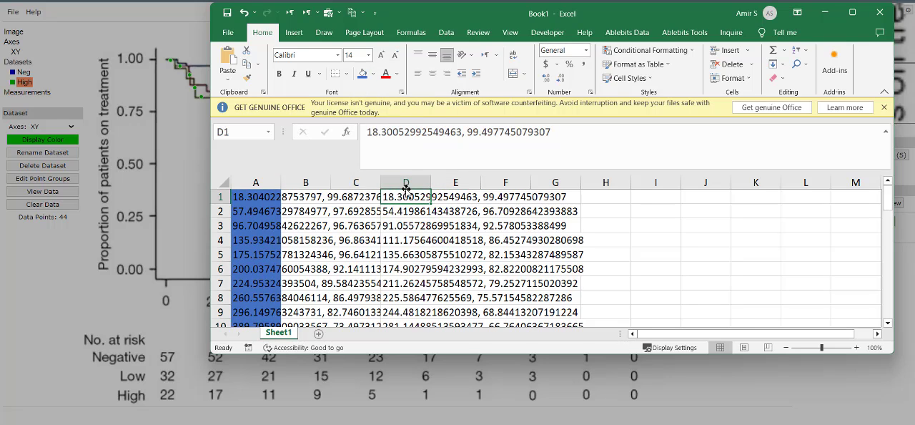
{"action": "left_click", "coordinate": [406, 182]}
{"action": "left_click", "coordinate": [374, 74]}
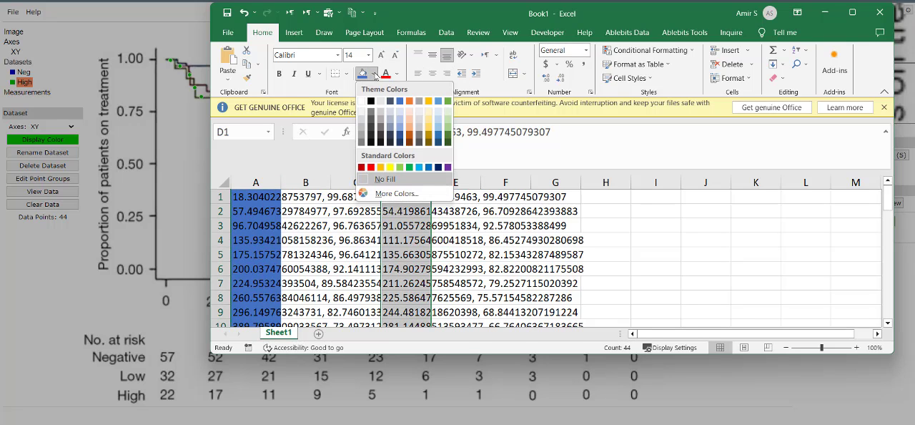
{"action": "left_click", "coordinate": [447, 101]}
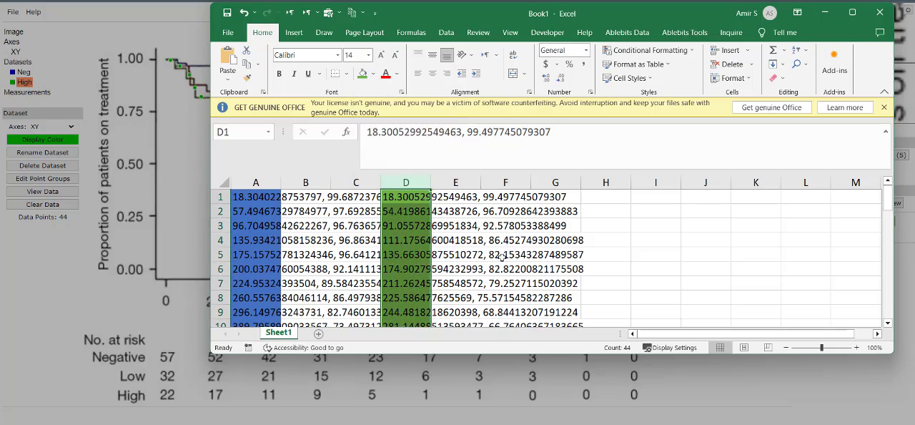
- Maximize the Excel window and examine the pasted coordinate pairs in column A
{"action": "left_click", "coordinate": [69, 183]}
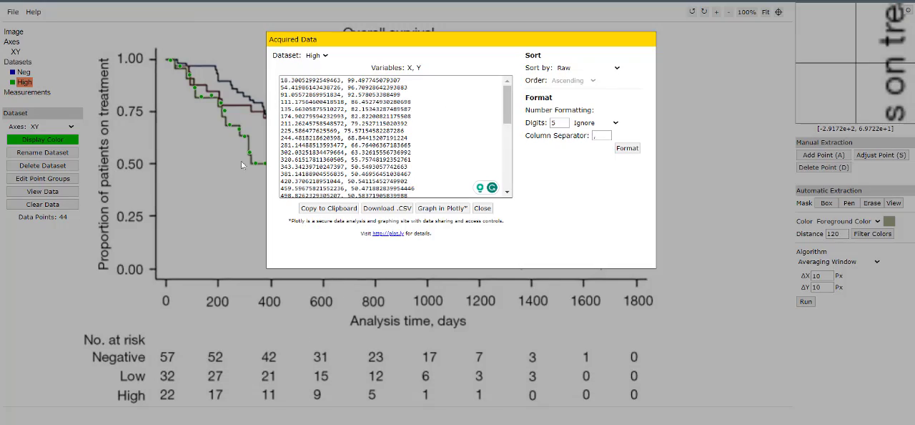
{"action": "key", "text": "alt+Tab"}
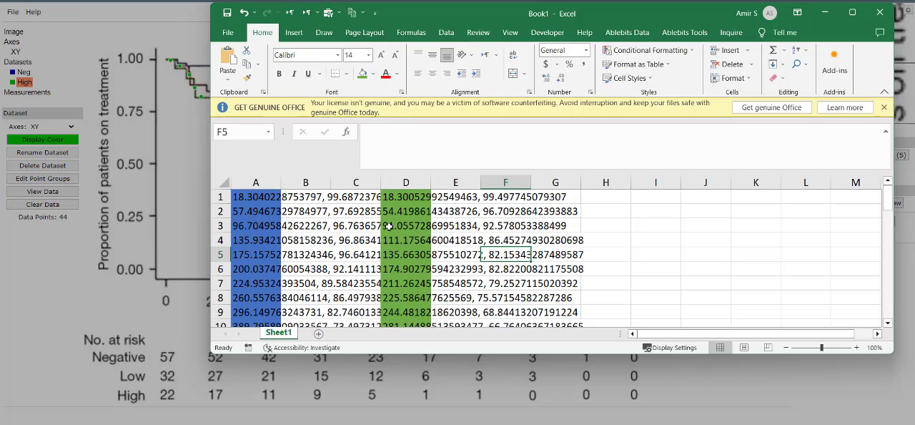
{"action": "left_click", "coordinate": [852, 12]}
{"action": "left_click", "coordinate": [43, 125]}
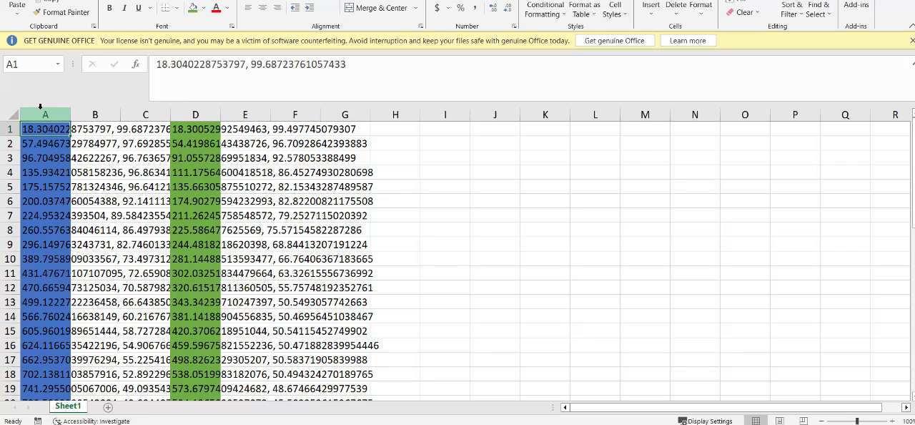
{"action": "left_click", "coordinate": [43, 114]}
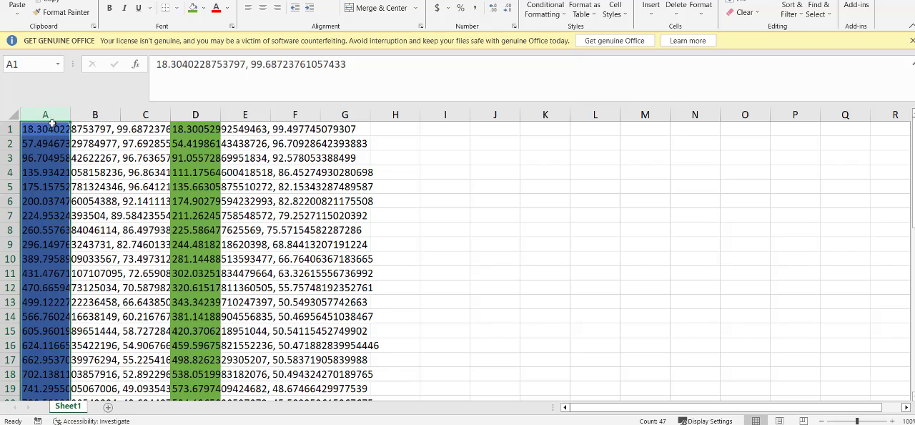
{"action": "left_click", "coordinate": [75, 130]}
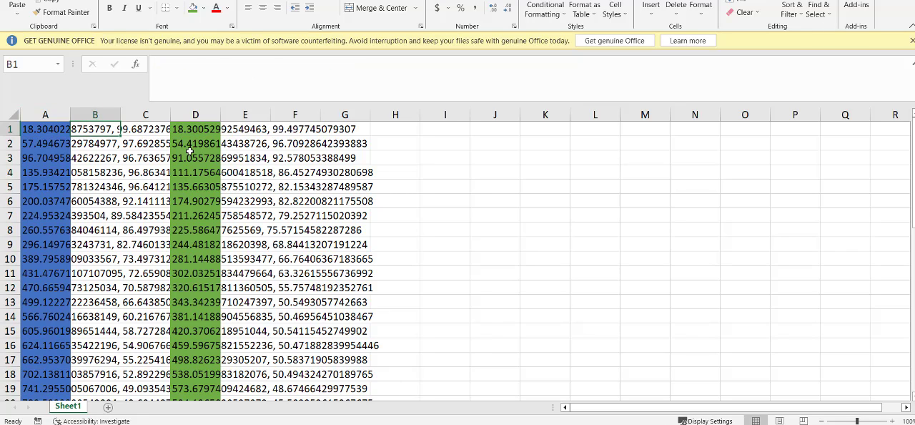
{"action": "left_click", "coordinate": [63, 129]}
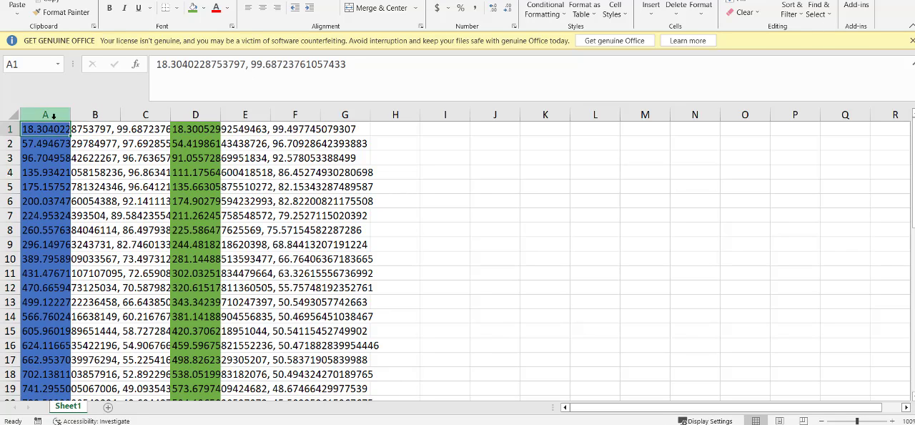
- Split column A with Text to Columns as delimited data, using only the comma as delimiter instead of the tab
{"action": "left_click", "coordinate": [45, 115]}
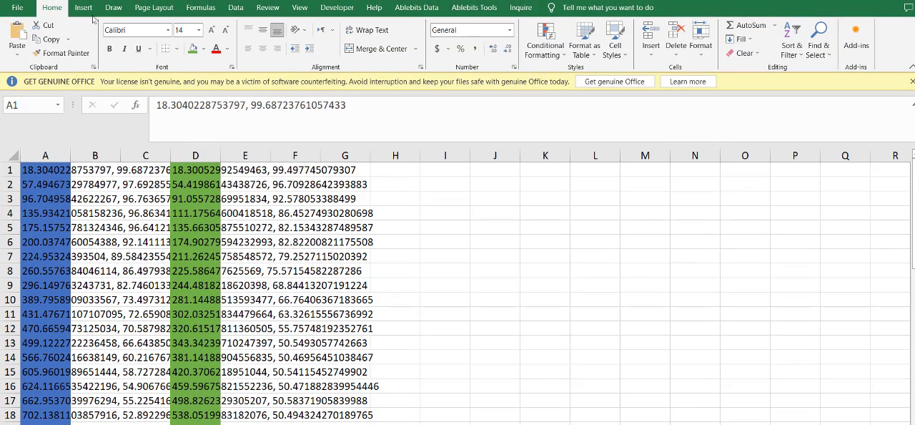
{"action": "left_click", "coordinate": [240, 7]}
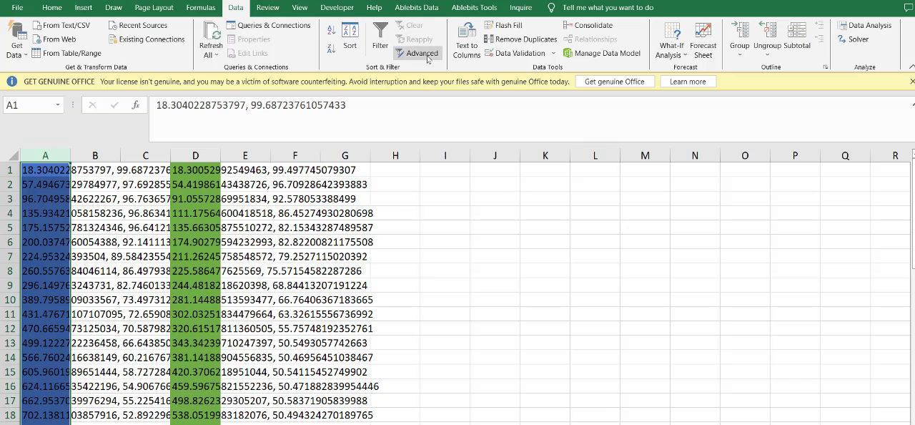
{"action": "left_click", "coordinate": [468, 46]}
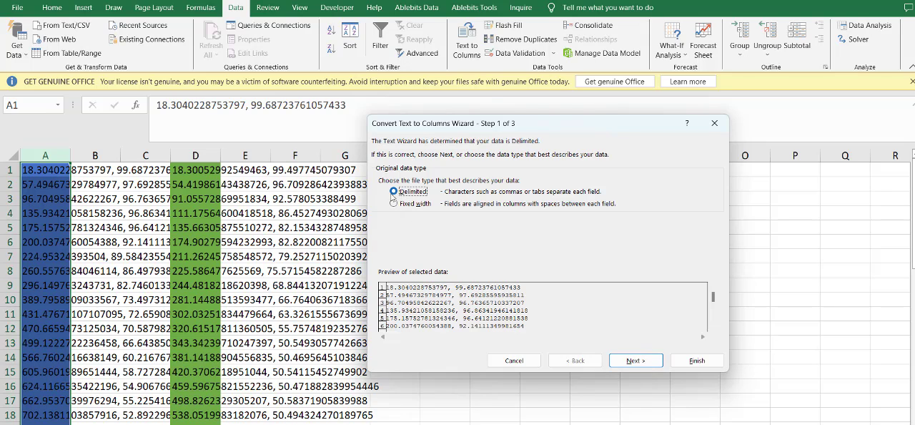
{"action": "left_click", "coordinate": [636, 360]}
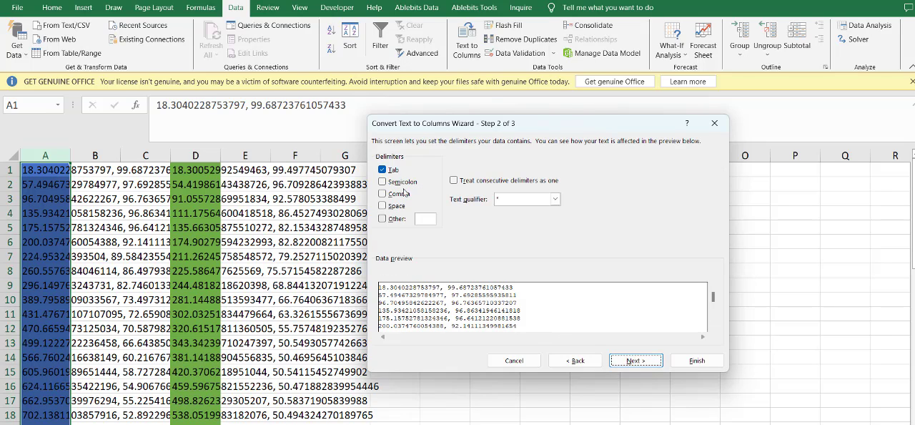
{"action": "left_click", "coordinate": [383, 169]}
{"action": "left_click", "coordinate": [390, 195]}
{"action": "left_click", "coordinate": [635, 361]}
{"action": "left_click", "coordinate": [697, 361]}
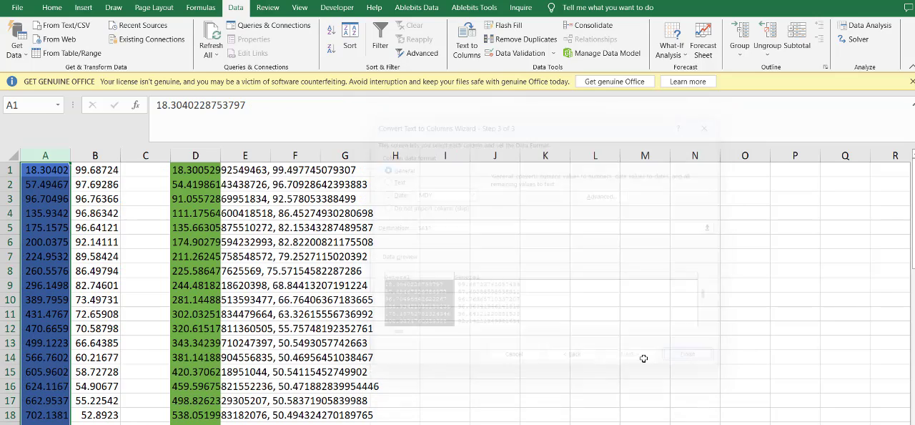
- Split the High data in column D into two columns with Text to Columns, using the comma delimiter
{"action": "left_click", "coordinate": [95, 256]}
{"action": "scroll", "coordinate": [190, 308], "scroll_direction": "down", "scroll_amount": 15}
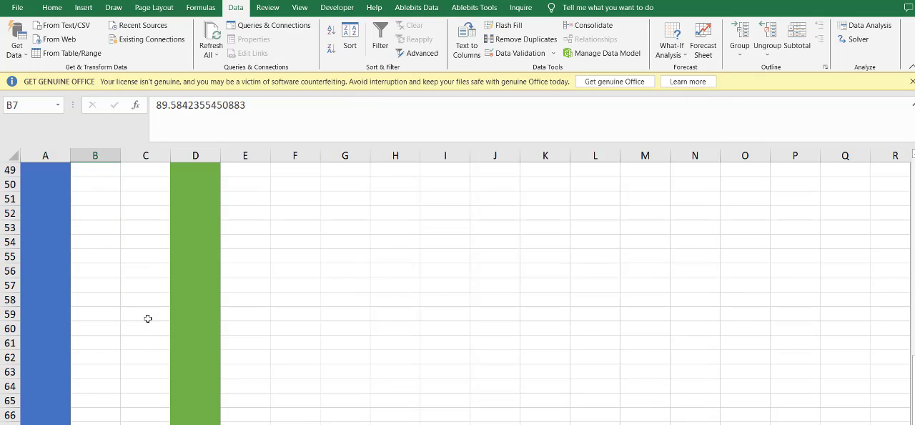
{"action": "scroll", "coordinate": [147, 319], "scroll_direction": "up", "scroll_amount": 15}
{"action": "scroll", "coordinate": [171, 333], "scroll_direction": "up", "scroll_amount": 2}
{"action": "left_click", "coordinate": [196, 155]}
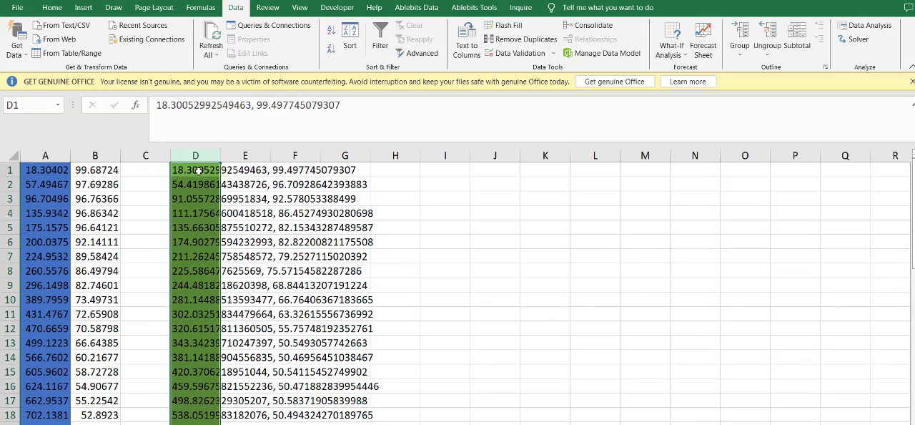
{"action": "left_click", "coordinate": [466, 45]}
{"action": "left_click", "coordinate": [638, 361]}
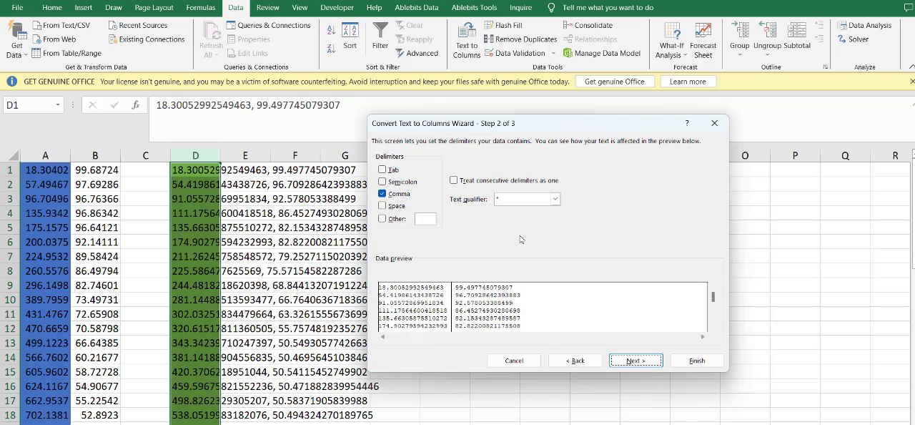
{"action": "left_click", "coordinate": [635, 360]}
{"action": "left_click", "coordinate": [697, 360]}
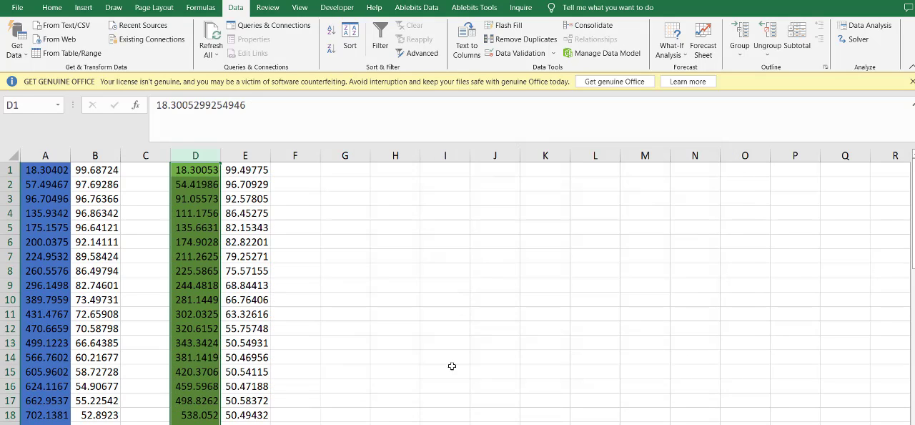
- Insert a blank row above the first data row of the sheet
{"action": "left_click", "coordinate": [395, 371]}
{"action": "right_click", "coordinate": [10, 170]}
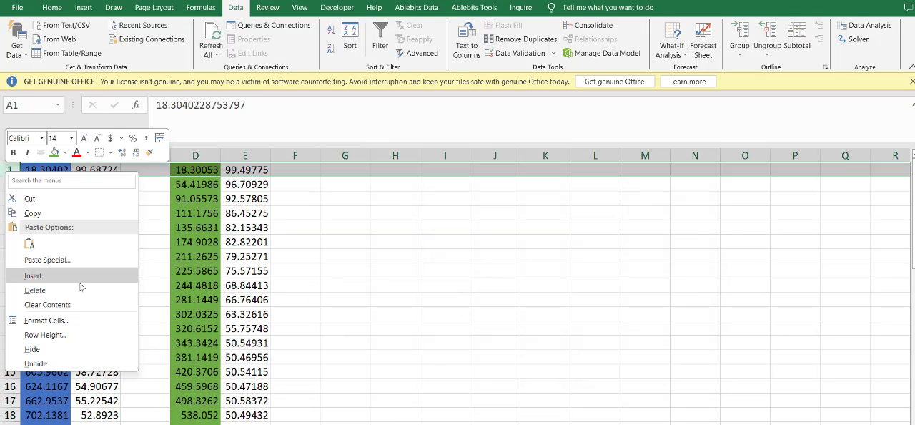
{"action": "left_click", "coordinate": [72, 276]}
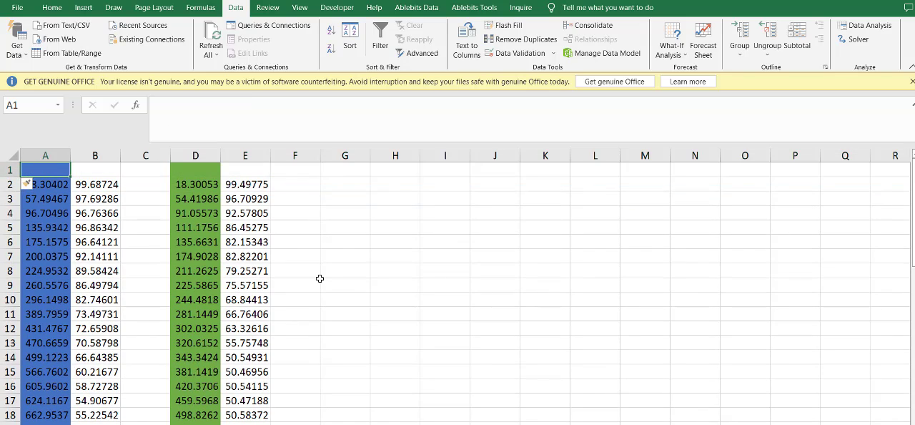
- Switch to WebPlotDigitizer, copy the acquired High data to the clipboard again and close the data window to view the survival plot
{"action": "scroll", "coordinate": [220, 284], "scroll_direction": "down", "scroll_amount": 9}
{"action": "scroll", "coordinate": [221, 284], "scroll_direction": "up", "scroll_amount": 9}
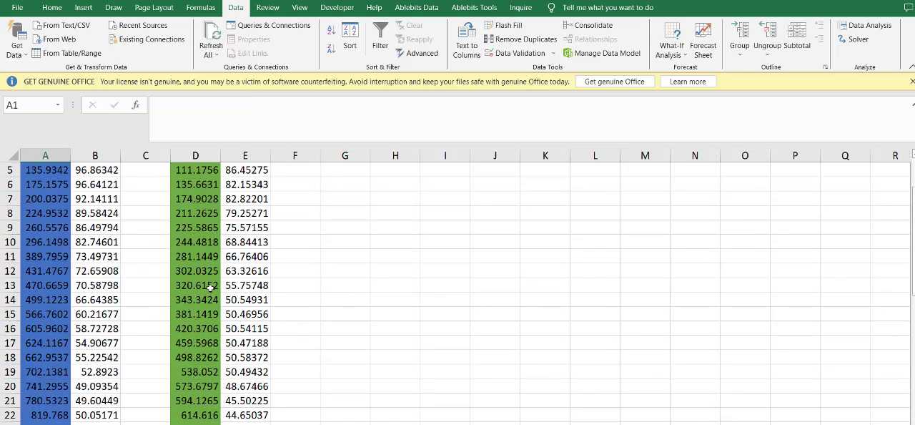
{"action": "key", "text": "alt+Tab"}
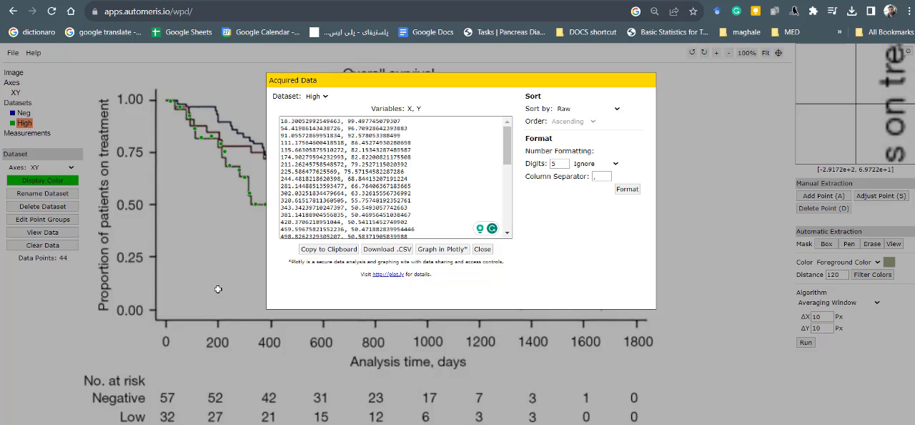
{"action": "left_click", "coordinate": [328, 249]}
{"action": "left_click", "coordinate": [482, 248]}
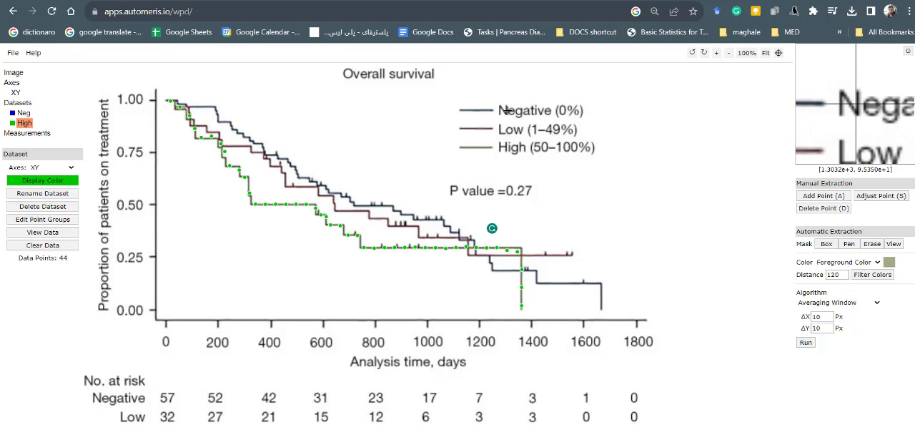
- Return to the Excel data sheet and label the Negative data columns Neg_Month in A1 and Neg_risk in B1
{"action": "key", "text": "alt+Tab"}
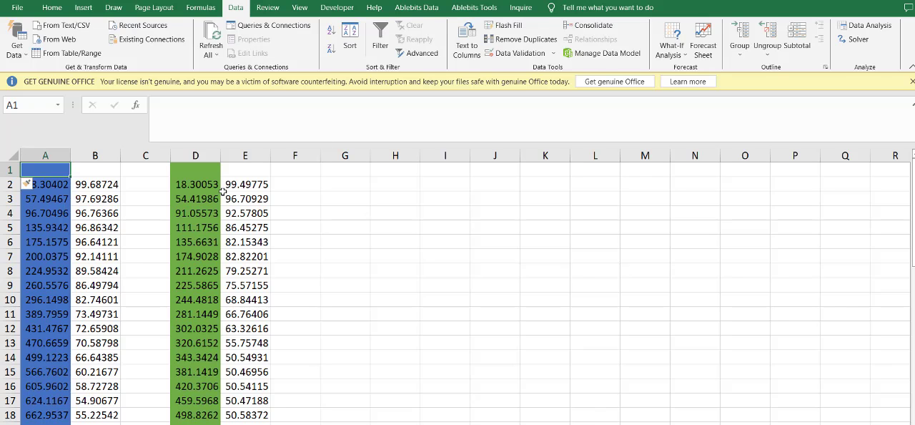
{"action": "type", "text": "Neg_Month"}
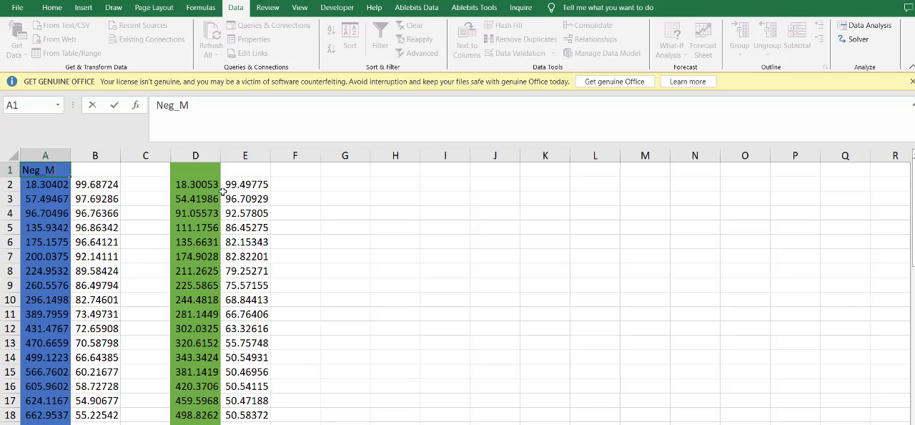
{"action": "key", "text": "Tab"}
{"action": "type", "text": "Neg_risk"}
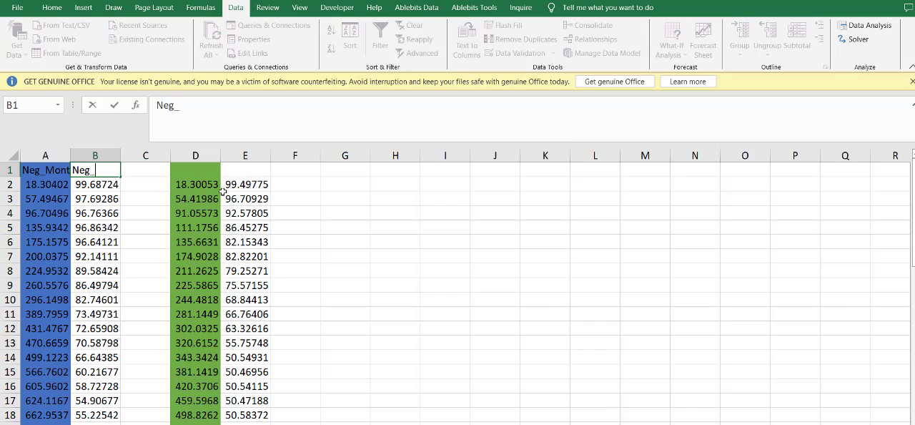
{"action": "key", "text": "Tab"}
{"action": "key", "text": "Tab"}
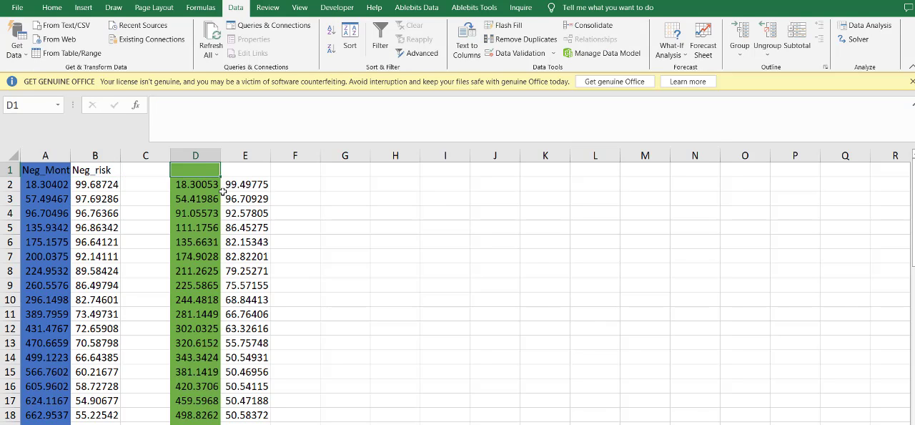
- Label the High data columns High_Month in D1 and High_risk in E1
{"action": "type", "text": "High_Month"}
{"action": "key", "text": "Tab"}
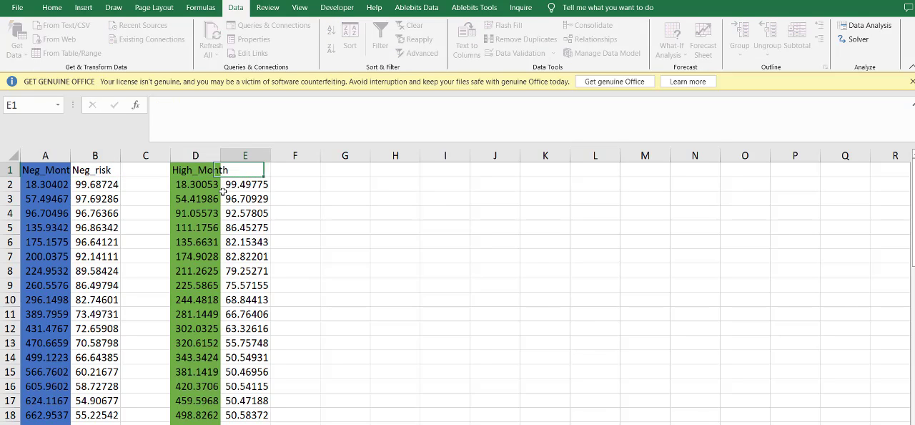
{"action": "type", "text": "High_risk"}
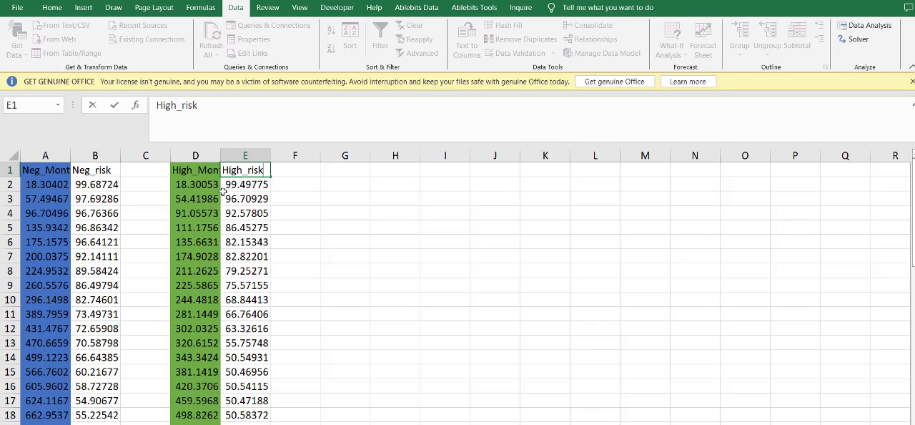
{"action": "left_click", "coordinate": [372, 268]}
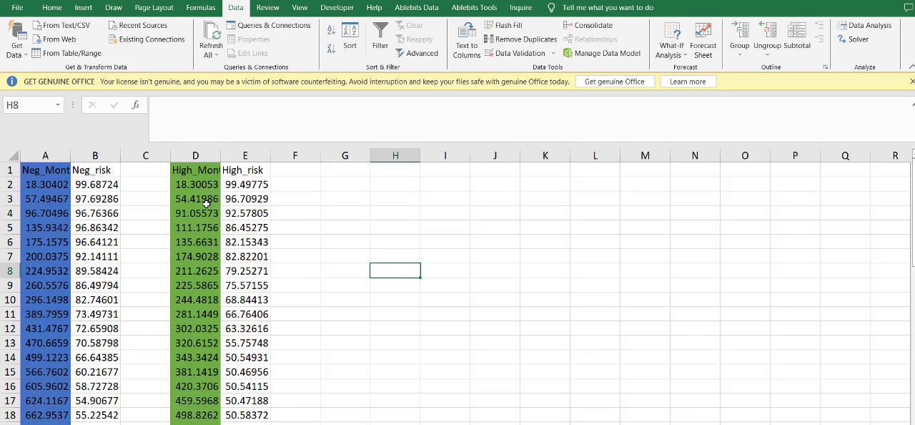
- Examine the Negative and High data columns down to their last rows to compare where each series ends
{"action": "left_click_drag", "start_coordinate": [195, 152], "coordinate": [168, 310]}
{"action": "scroll", "coordinate": [188, 310], "scroll_direction": "down", "scroll_amount": 7}
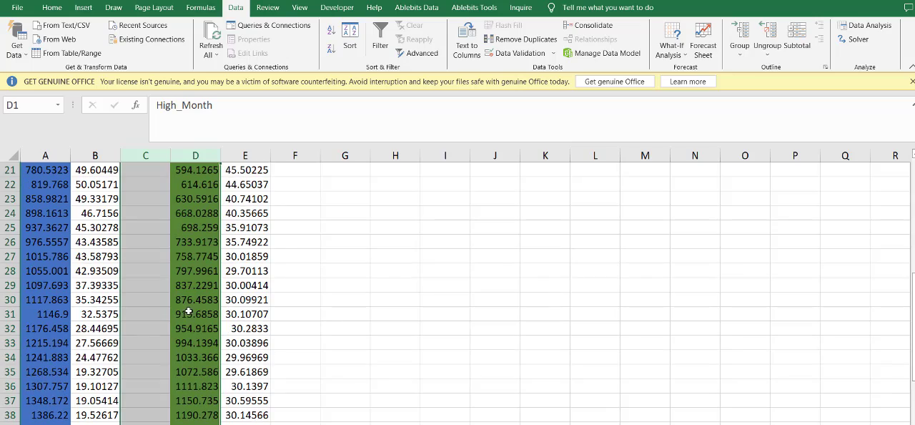
{"action": "scroll", "coordinate": [196, 313], "scroll_direction": "up", "scroll_amount": 7}
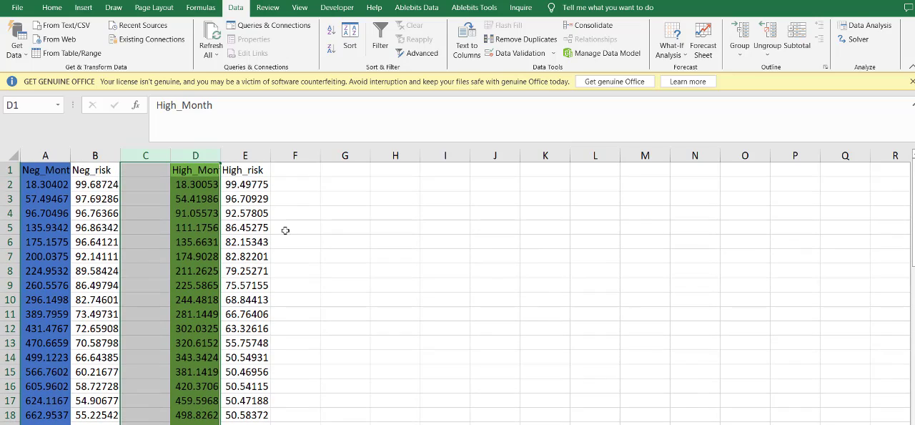
{"action": "scroll", "coordinate": [279, 229], "scroll_direction": "down", "scroll_amount": 11}
{"action": "scroll", "coordinate": [264, 229], "scroll_direction": "up", "scroll_amount": 1}
{"action": "left_click", "coordinate": [246, 370]}
{"action": "scroll", "coordinate": [245, 300], "scroll_direction": "down", "scroll_amount": 3}
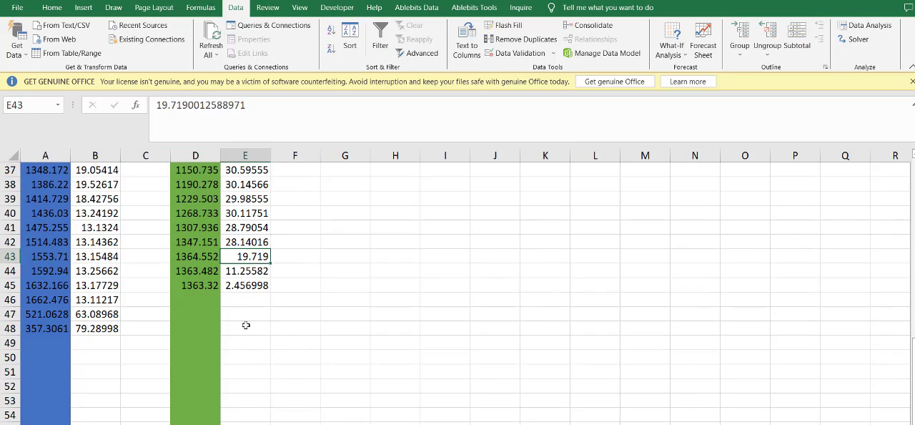
{"action": "left_click", "coordinate": [235, 309]}
- Compare the Negative and High time points row by row, beginning with rows 2 to 5
{"action": "left_click_drag", "start_coordinate": [236, 310], "coordinate": [44, 215]}
{"action": "left_click", "coordinate": [45, 226]}
{"action": "left_click_drag", "start_coordinate": [45, 187], "coordinate": [197, 188]}
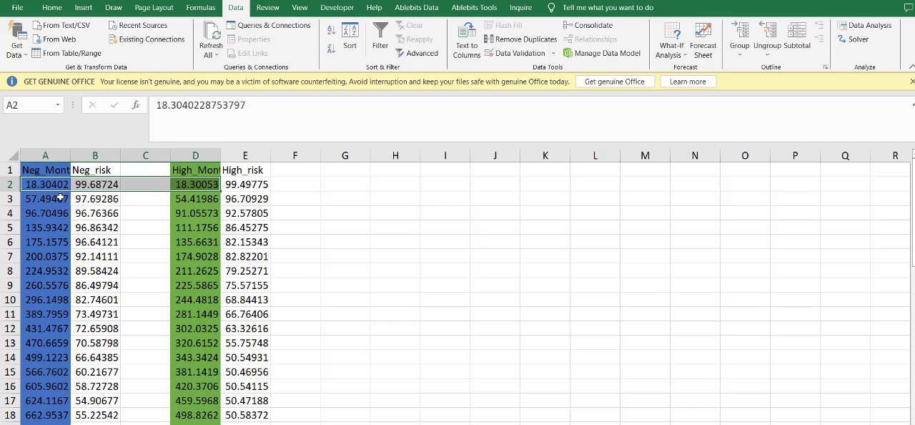
{"action": "left_click_drag", "start_coordinate": [45, 199], "coordinate": [193, 197]}
{"action": "left_click_drag", "start_coordinate": [50, 216], "coordinate": [192, 213]}
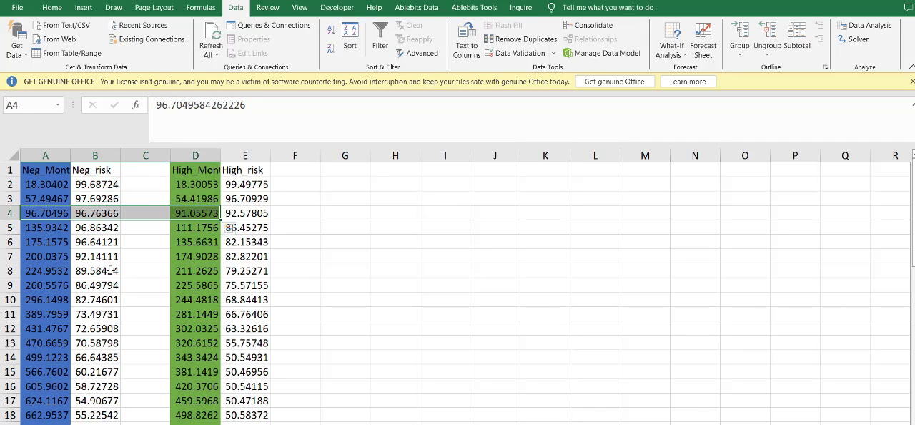
{"action": "left_click", "coordinate": [108, 271]}
{"action": "left_click_drag", "start_coordinate": [45, 230], "coordinate": [213, 229]}
{"action": "scroll", "coordinate": [207, 340], "scroll_direction": "down", "scroll_amount": 4}
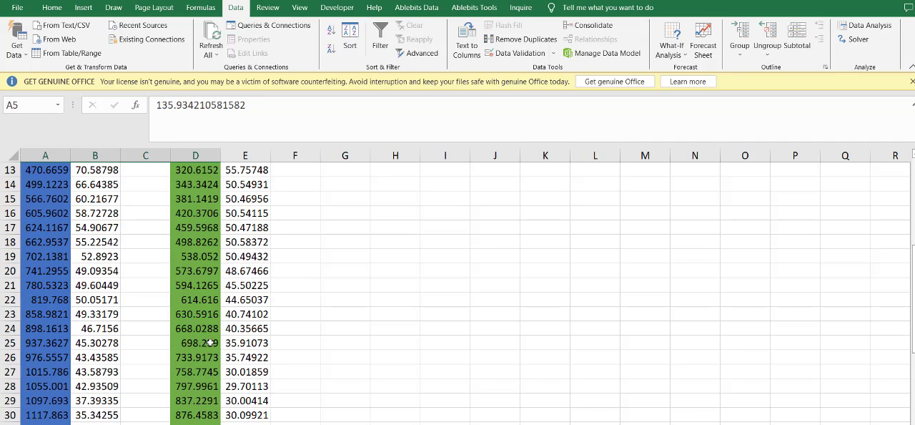
{"action": "scroll", "coordinate": [212, 346], "scroll_direction": "up", "scroll_amount": 4}
{"action": "left_click", "coordinate": [296, 216]}
{"action": "left_click", "coordinate": [295, 189]}
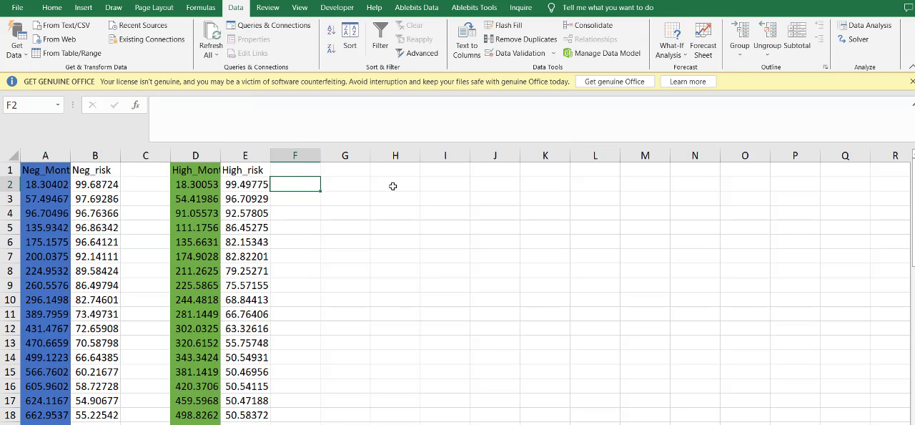
- Set up a common time table in columns G to I with headers Month, Neg_risk and High_risk, and time points from 0 in steps of 100
{"action": "left_click", "coordinate": [350, 182]}
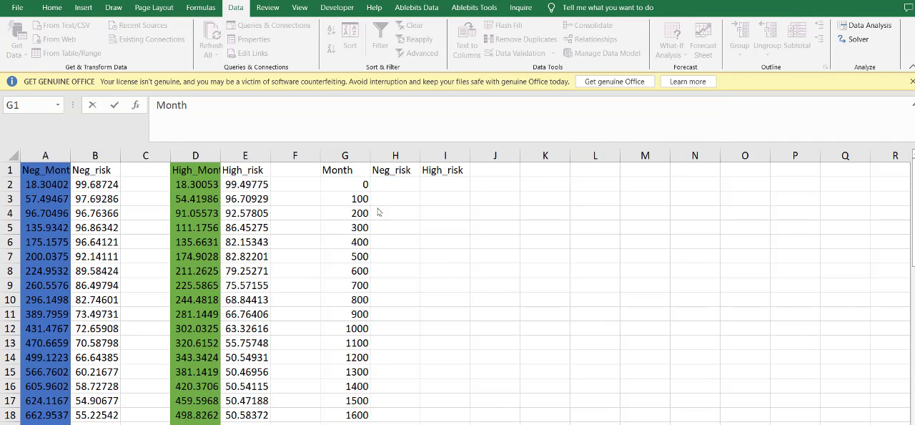
{"action": "left_click_drag", "start_coordinate": [353, 413], "coordinate": [450, 150]}
{"action": "left_click", "coordinate": [398, 243]}
{"action": "left_click_drag", "start_coordinate": [333, 169], "coordinate": [345, 386]}
{"action": "left_click", "coordinate": [350, 197]}
{"action": "left_click", "coordinate": [352, 213]}
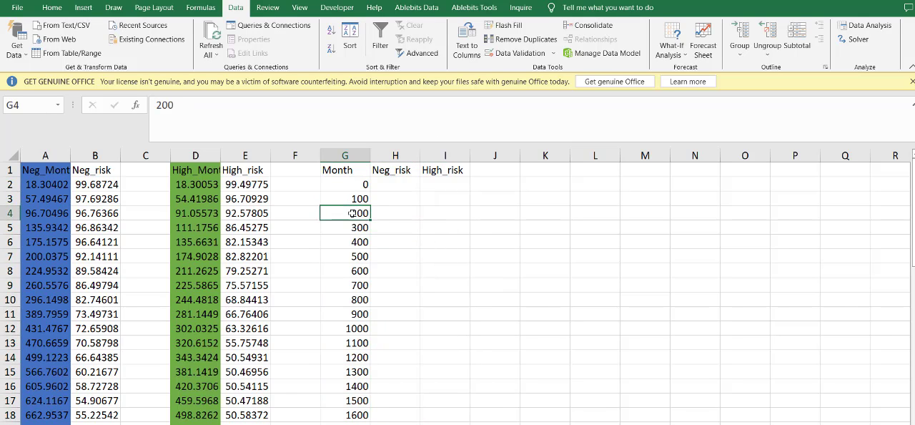
{"action": "left_click", "coordinate": [393, 155]}
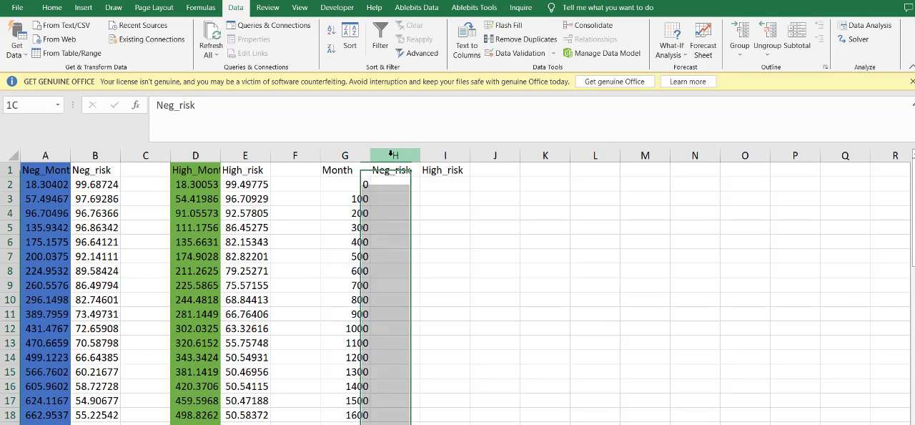
{"action": "left_click", "coordinate": [430, 170]}
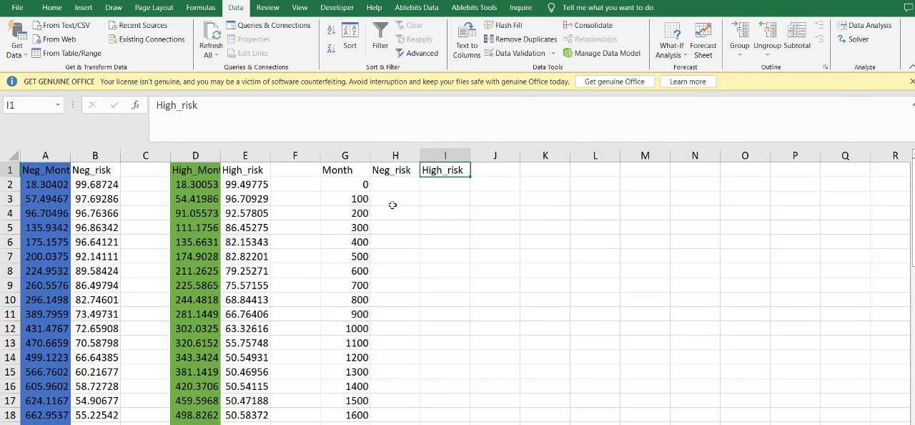
- Switch to the hazard ratio calculator workbook and examine its Research and Control time-interval table from row 20 to row 53
{"action": "key", "text": "alt+Tab"}
{"action": "key", "text": "alt+Tab"}
{"action": "key", "text": "Escape"}
{"action": "left_click", "coordinate": [344, 278]}
{"action": "key", "text": "alt+Tab"}
{"action": "key", "text": "alt+Tab"}
{"action": "key", "text": "alt+Tab"}
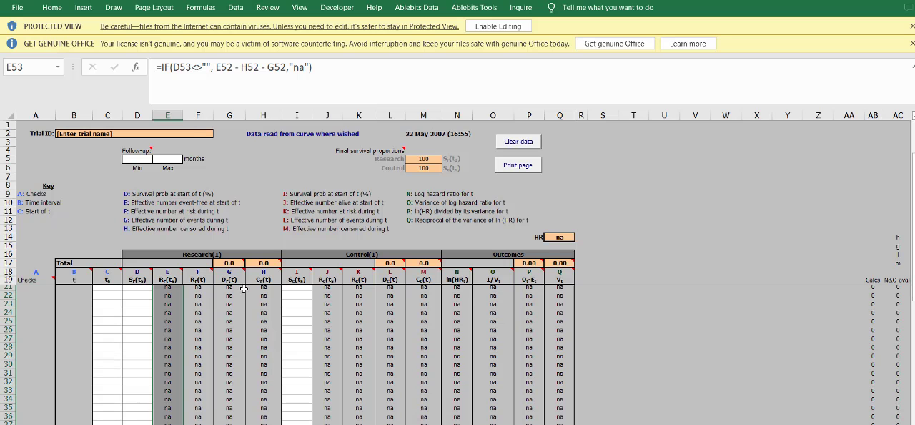
{"action": "scroll", "coordinate": [243, 289], "scroll_direction": "down", "scroll_amount": 5}
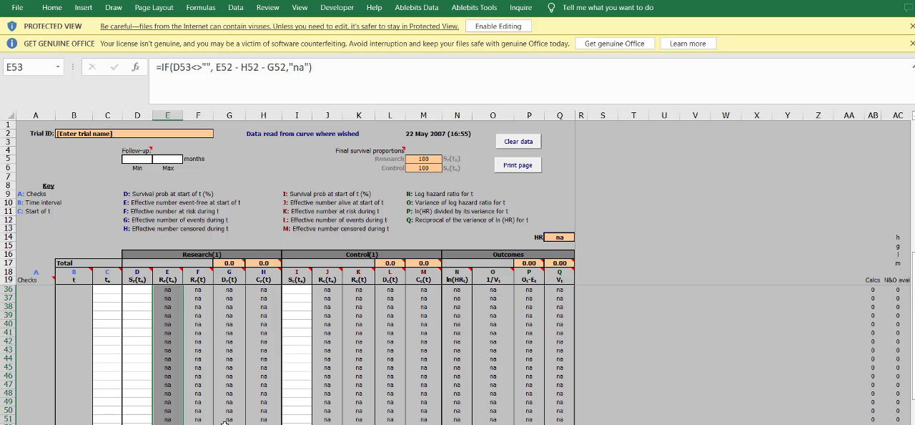
{"action": "scroll", "coordinate": [225, 421], "scroll_direction": "down", "scroll_amount": 4}
{"action": "scroll", "coordinate": [253, 355], "scroll_direction": "up", "scroll_amount": 1}
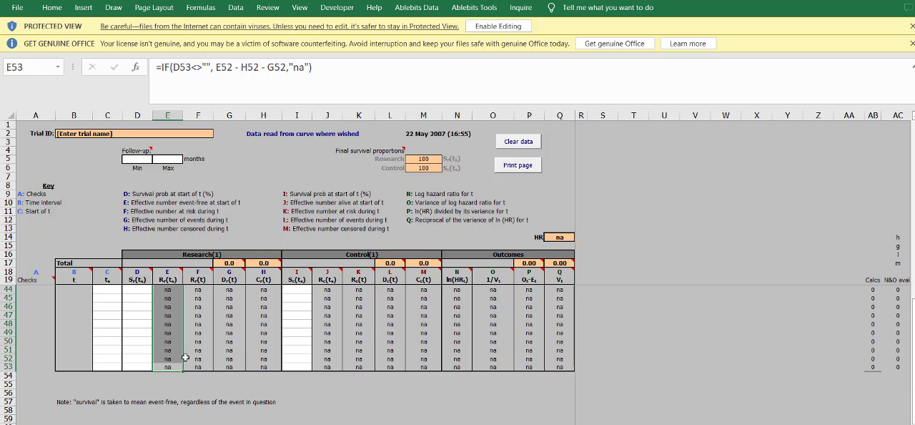
{"action": "left_click", "coordinate": [187, 350]}
{"action": "left_click", "coordinate": [170, 365]}
{"action": "scroll", "coordinate": [168, 355], "scroll_direction": "up", "scroll_amount": 8}
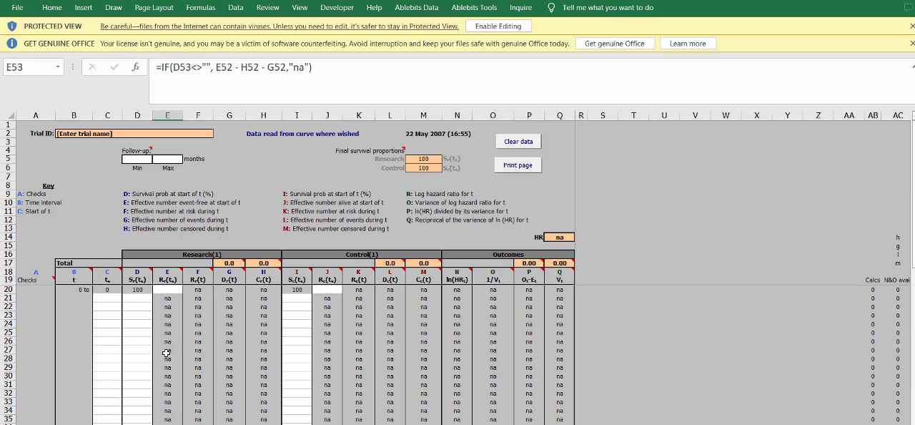
{"action": "left_click", "coordinate": [168, 295], "text": "shift"}
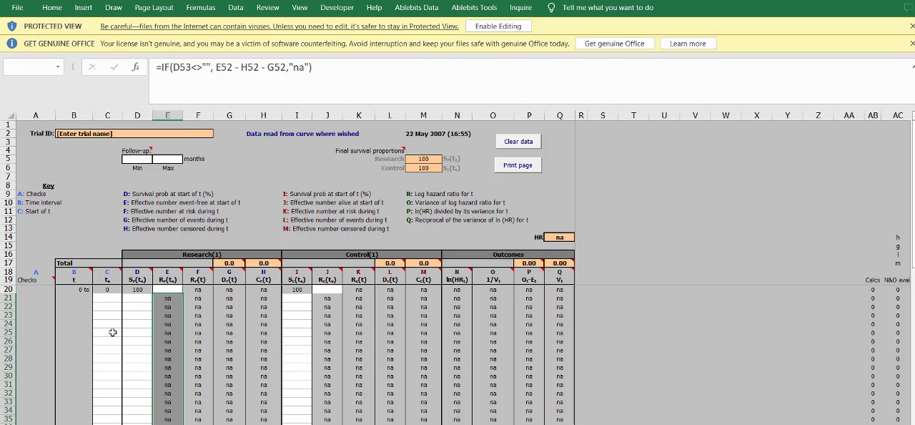
{"action": "scroll", "coordinate": [295, 312], "scroll_direction": "down", "scroll_amount": 8}
- Compare the Month time points in the data sheet with the interval rows of the hazard ratio calculator
{"action": "key", "text": "alt+Tab"}
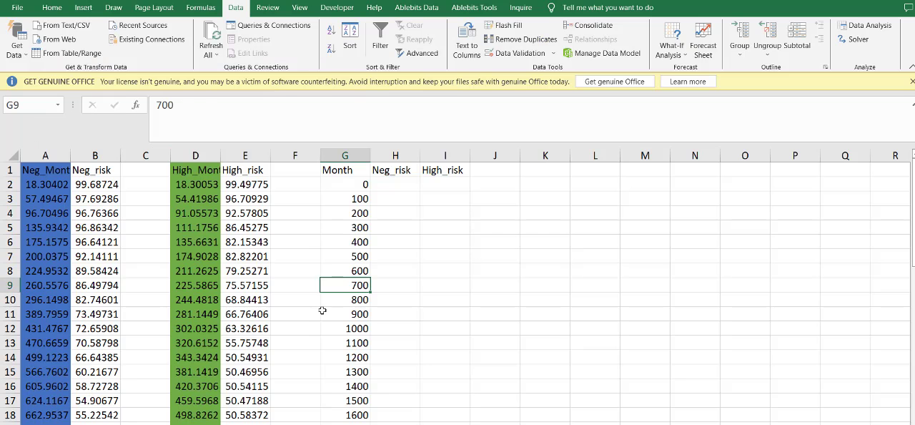
{"action": "key", "text": "alt+Tab"}
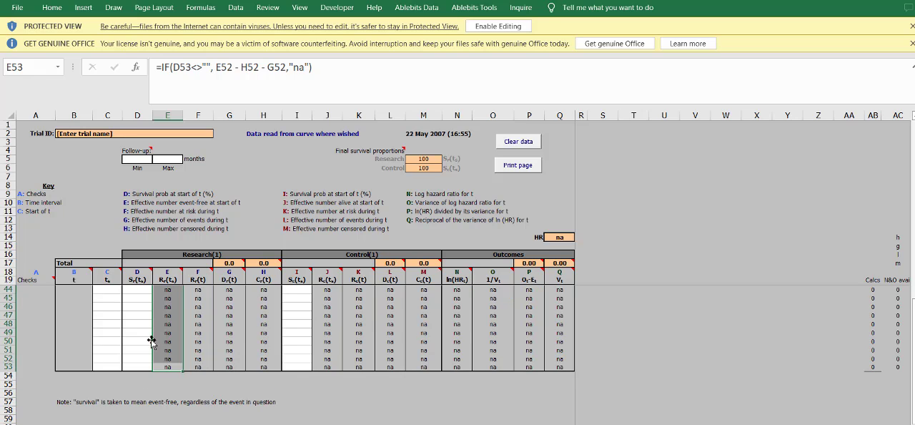
{"action": "scroll", "coordinate": [282, 326], "scroll_direction": "up", "scroll_amount": 8}
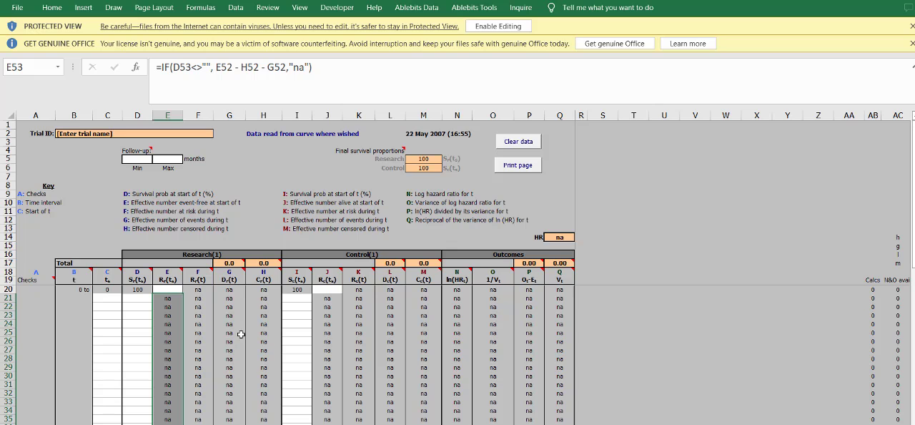
{"action": "key", "text": "alt+Tab"}
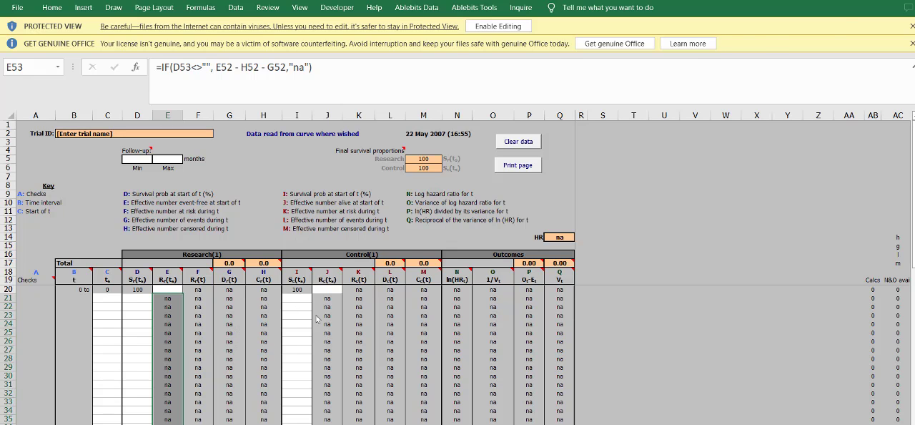
- Compare the first Negative and High survival readings in columns B and E with the Month 0 row of the common time table
{"action": "left_click", "coordinate": [392, 252]}
{"action": "left_click", "coordinate": [394, 195]}
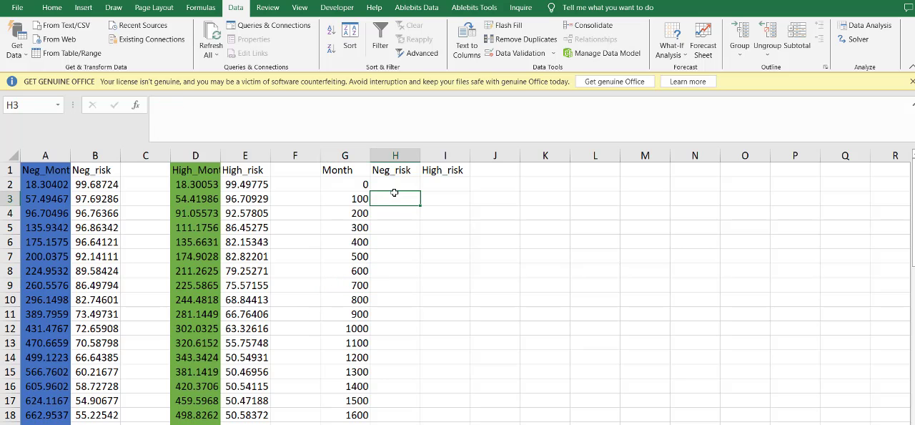
{"action": "left_click", "coordinate": [398, 211]}
{"action": "left_click", "coordinate": [91, 198]}
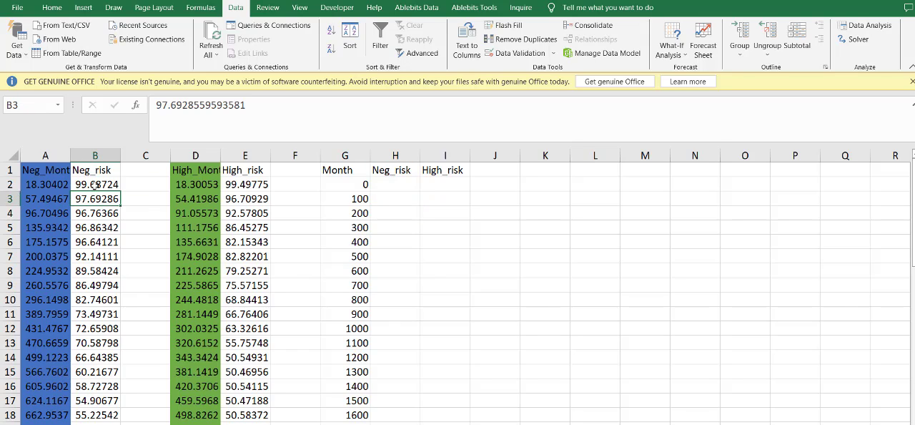
{"action": "left_click", "coordinate": [95, 186]}
{"action": "left_click", "coordinate": [378, 189]}
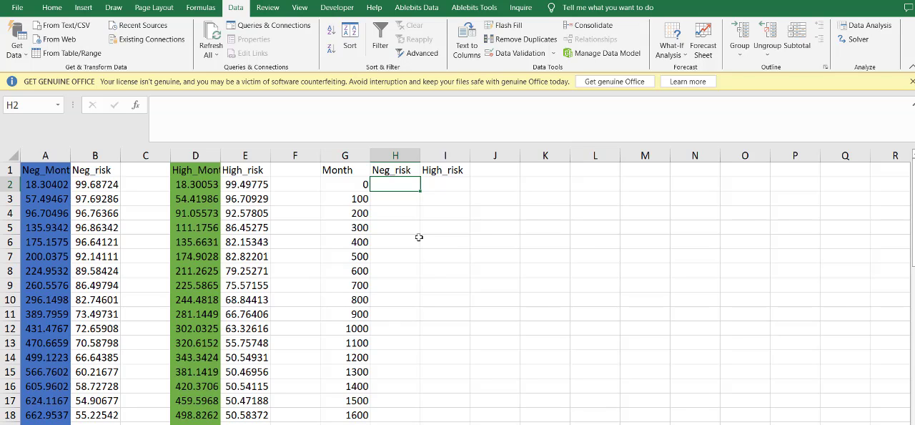
{"action": "type", "text": "1"}
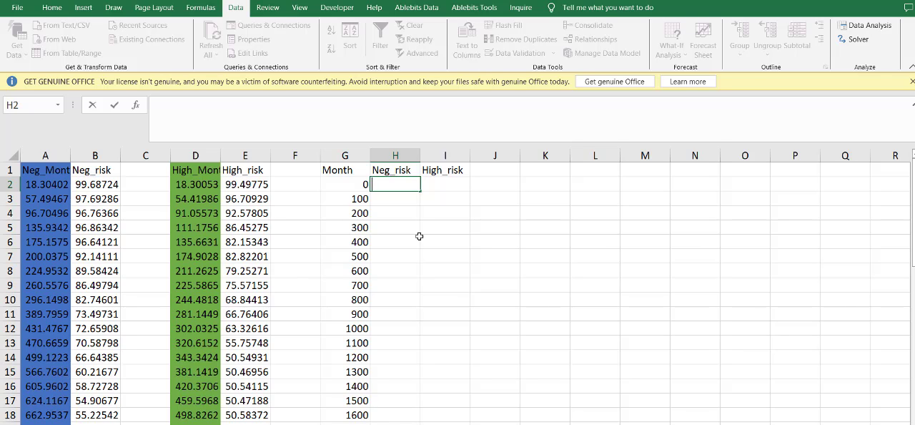
{"action": "left_click_drag", "start_coordinate": [196, 184], "coordinate": [41, 178]}
{"action": "left_click", "coordinate": [259, 183]}
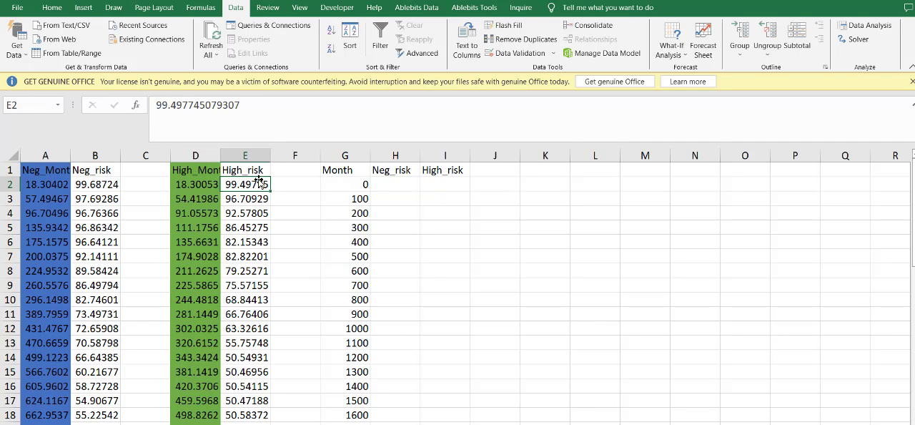
- Enter 100 as the Month 0 value for both Neg_risk and High_risk in the common time table
{"action": "left_click", "coordinate": [396, 183]}
{"action": "left_click", "coordinate": [336, 188]}
{"action": "left_click", "coordinate": [435, 186]}
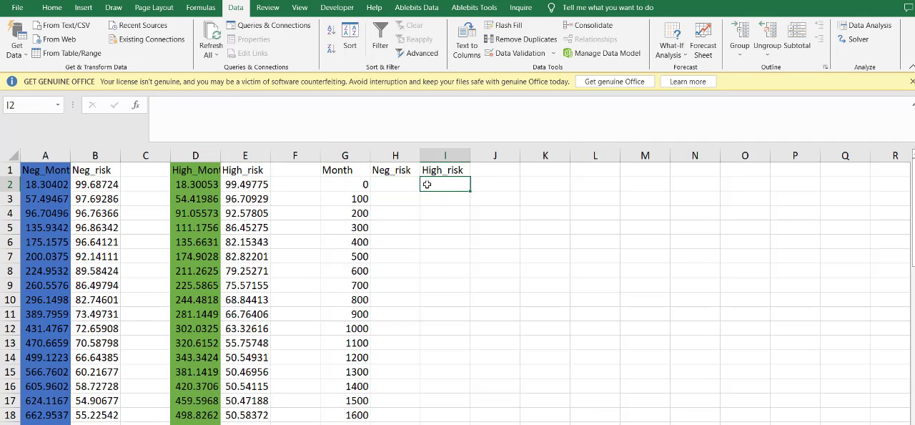
{"action": "left_click", "coordinate": [400, 183]}
{"action": "left_click", "coordinate": [351, 183]}
{"action": "left_click", "coordinate": [402, 180]}
{"action": "left_click", "coordinate": [350, 174]}
{"action": "left_click", "coordinate": [416, 184]}
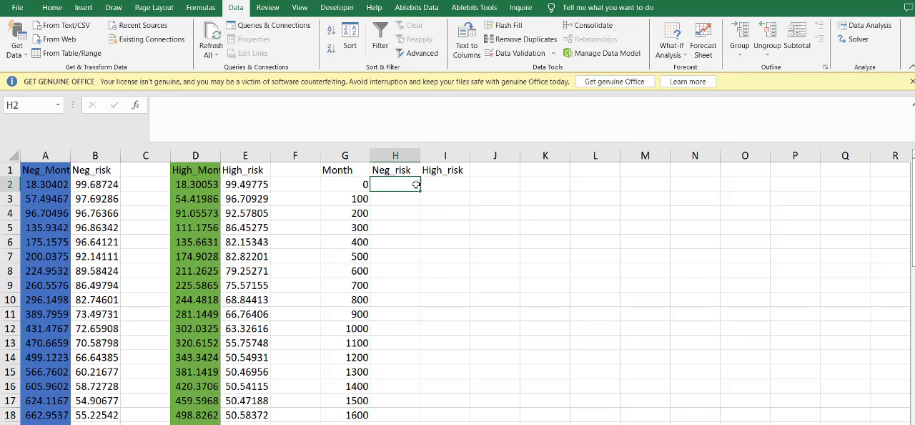
{"action": "type", "text": "100"}
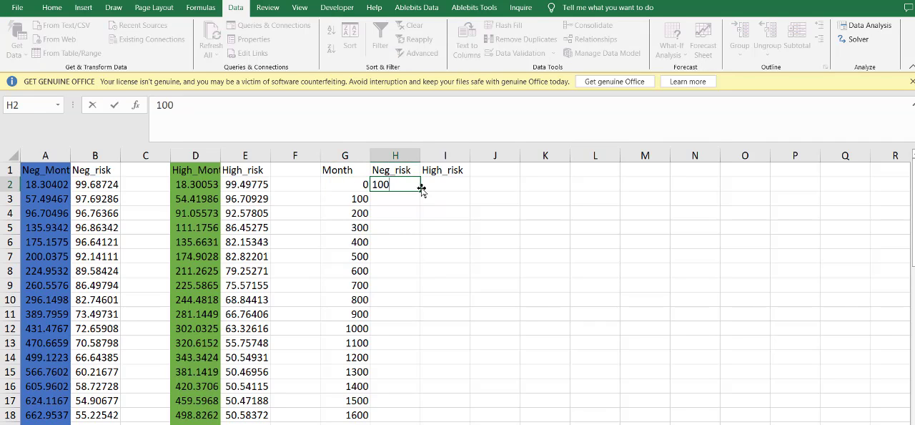
{"action": "left_click", "coordinate": [423, 186]}
{"action": "type", "text": "100"}
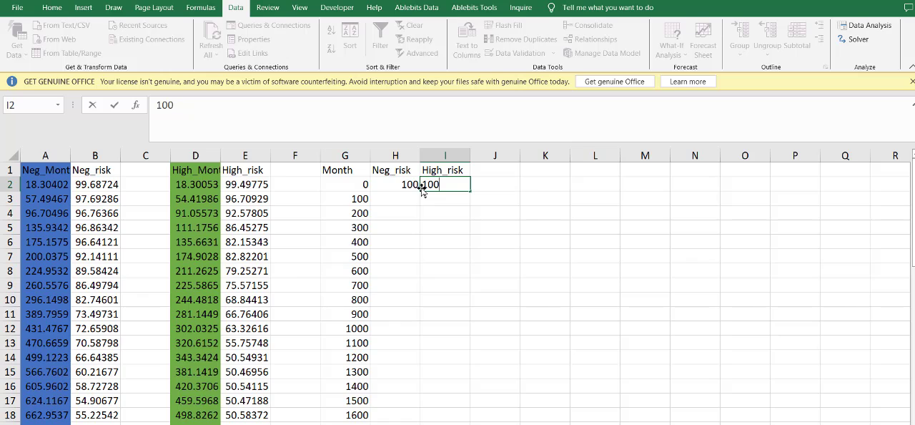
{"action": "left_click", "coordinate": [424, 208]}
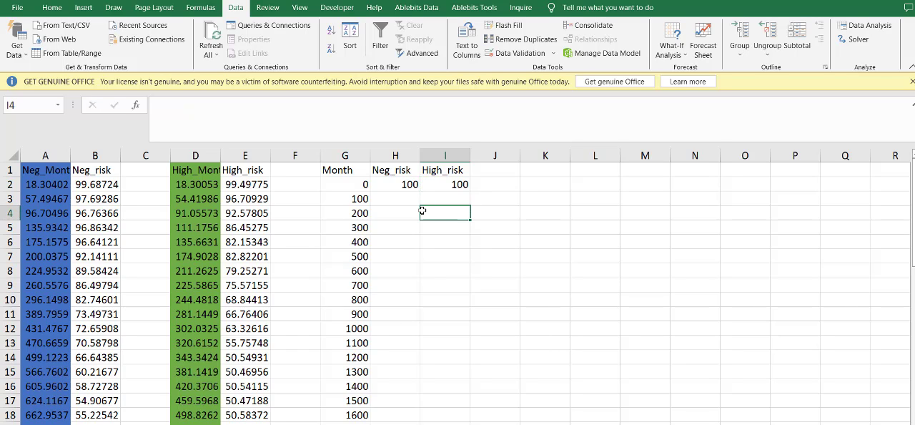
- Copy the Negative survival reading nearest month 100, in B4, into Neg_risk cell H3 for Month 100
{"action": "left_click_drag", "start_coordinate": [397, 165], "coordinate": [446, 416]}
{"action": "left_click", "coordinate": [402, 200]}
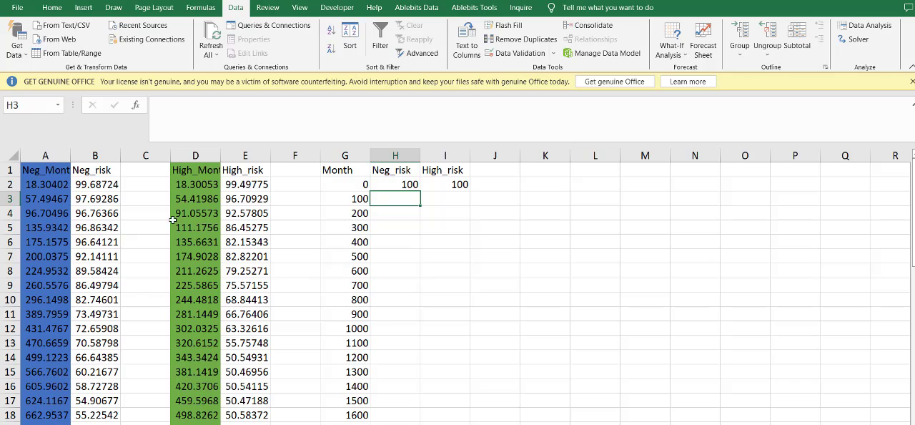
{"action": "left_click", "coordinate": [57, 213]}
{"action": "left_click", "coordinate": [88, 213]}
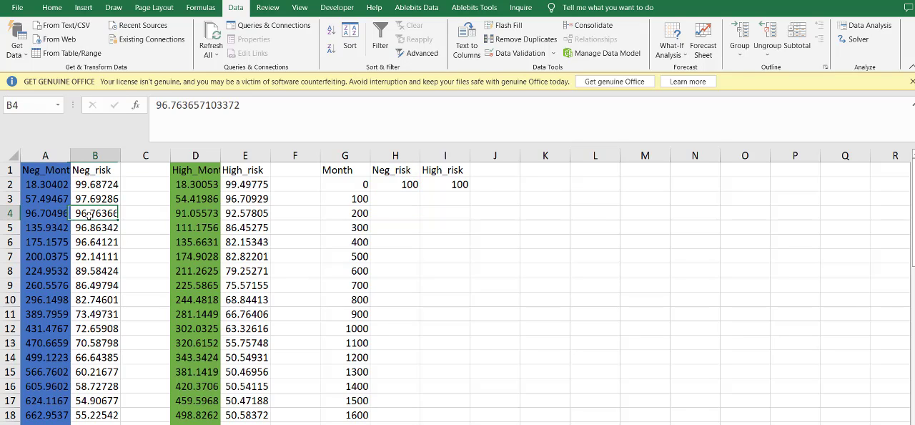
{"action": "left_click_drag", "start_coordinate": [57, 213], "coordinate": [240, 213]}
{"action": "left_click", "coordinate": [239, 213]}
{"action": "left_click", "coordinate": [91, 208]}
{"action": "key", "text": "ctrl+c"}
{"action": "left_click", "coordinate": [410, 203]}
{"action": "key", "text": "ctrl+v"}
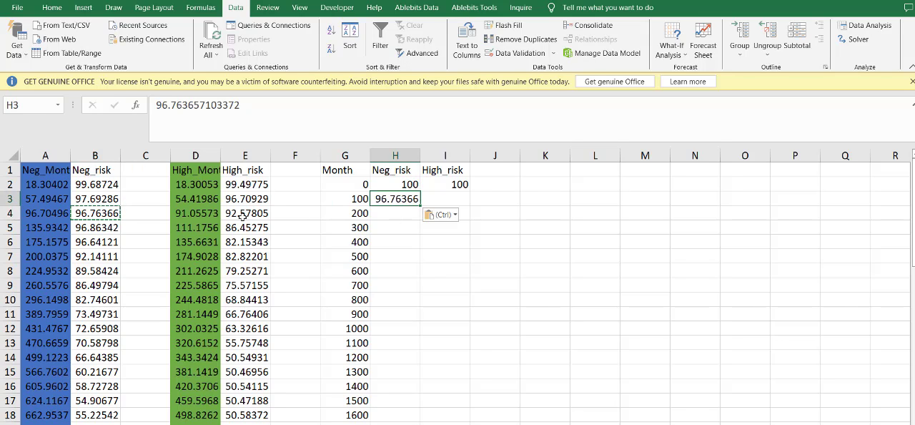
- Copy the High survival reading at month 91.05573, in E4, into High_risk cell I3 for Month 100
{"action": "left_click", "coordinate": [229, 215]}
{"action": "key", "text": "ctrl+c"}
{"action": "left_click", "coordinate": [445, 199]}
{"action": "key", "text": "ctrl+v"}
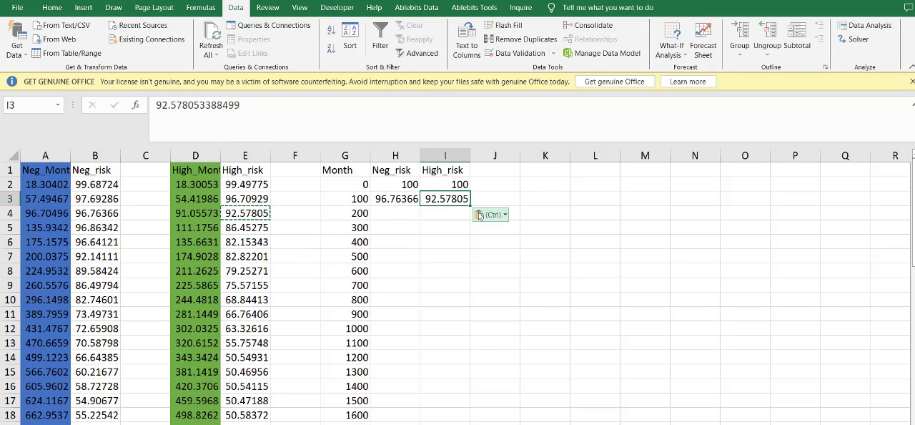
- Copy the Negative survival reading at month 200.0375, in B7, into Neg_risk cell H4 for Month 200
{"action": "left_click", "coordinate": [89, 246]}
{"action": "left_click", "coordinate": [91, 267]}
{"action": "left_click", "coordinate": [98, 258]}
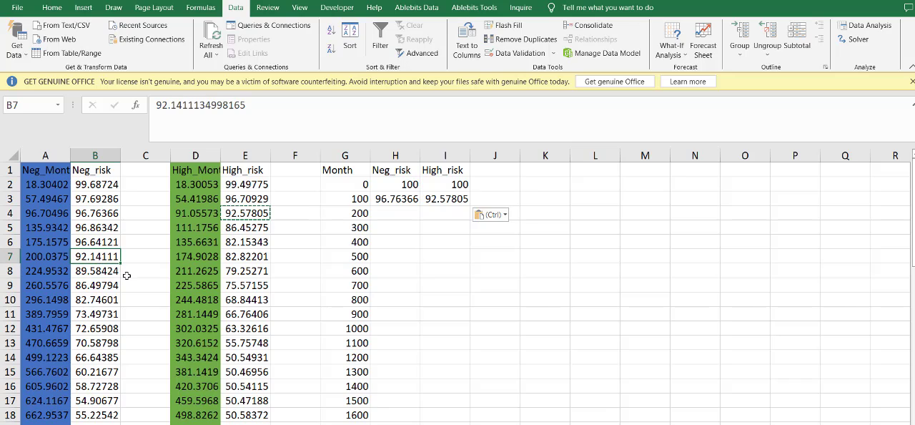
{"action": "key", "text": "ctrl+c"}
{"action": "left_click", "coordinate": [405, 221]}
{"action": "key", "text": "ctrl+v"}
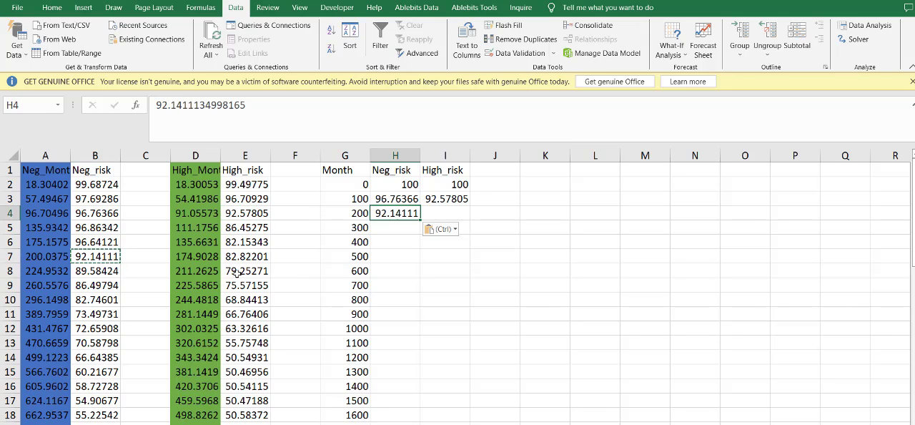
- Estimate the Month 200 High_risk value from the High readings in E7 and E8, and enter 80 in I4
{"action": "left_click", "coordinate": [239, 279]}
{"action": "left_click", "coordinate": [245, 271]}
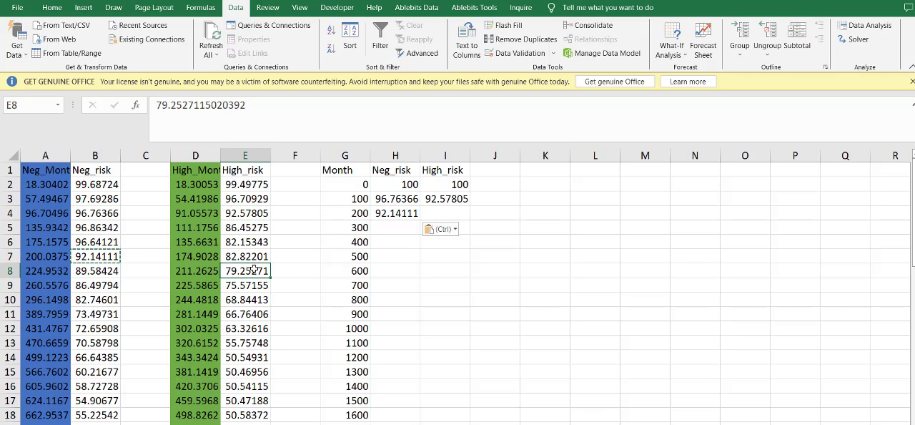
{"action": "left_click", "coordinate": [254, 259]}
{"action": "left_click", "coordinate": [255, 269]}
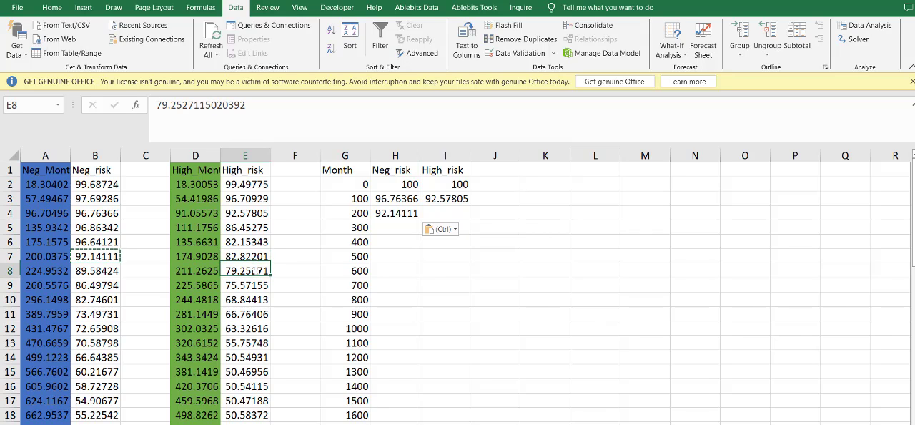
{"action": "left_click", "coordinate": [444, 213]}
{"action": "type", "text": "80"}
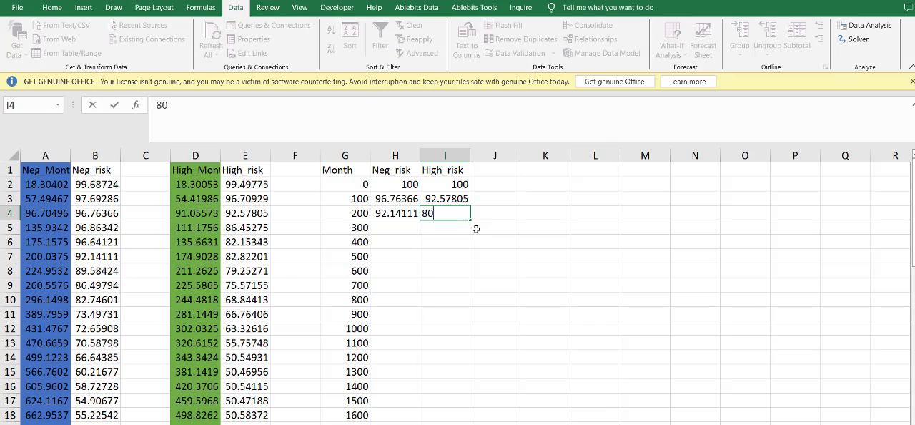
{"action": "left_click", "coordinate": [246, 270]}
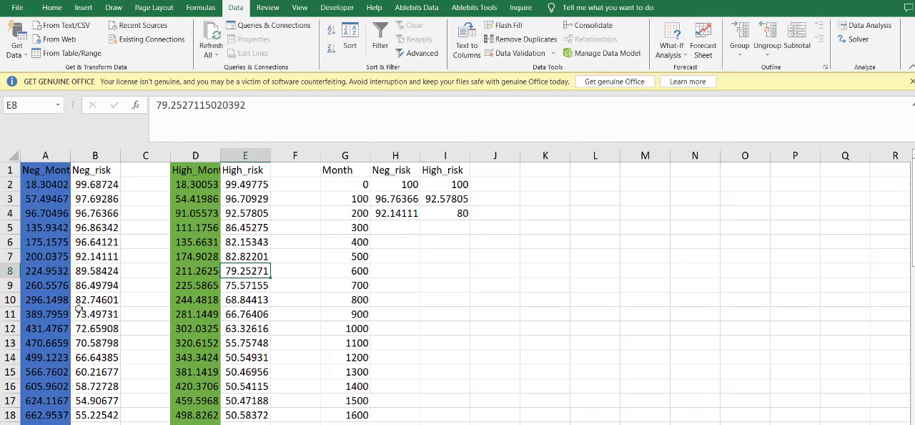
- Fill the Month 300 row by copying the Negative reading from B10 into H5 and the High reading from E12 into I5
{"action": "left_click", "coordinate": [87, 301]}
{"action": "key", "text": "ctrl+c"}
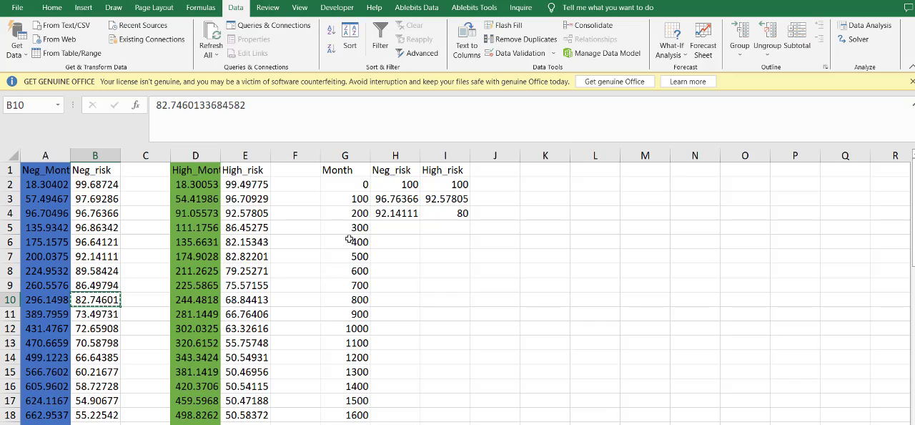
{"action": "left_click", "coordinate": [386, 227]}
{"action": "key", "text": "ctrl+v"}
{"action": "left_click", "coordinate": [245, 328]}
{"action": "key", "text": "ctrl+c"}
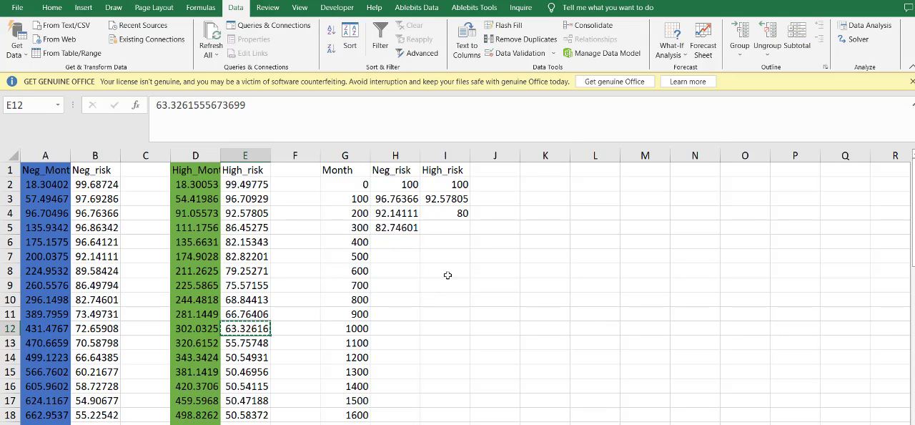
{"action": "left_click", "coordinate": [461, 226]}
{"action": "key", "text": "ctrl+v"}
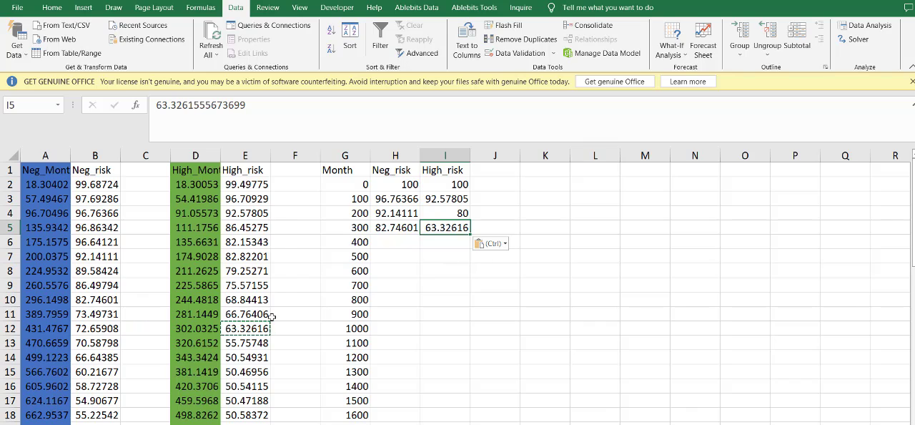
- Compare the High group's time points and survival readings in rows 11 and 12 with the Month 300 row
{"action": "left_click_drag", "start_coordinate": [246, 315], "coordinate": [242, 320]}
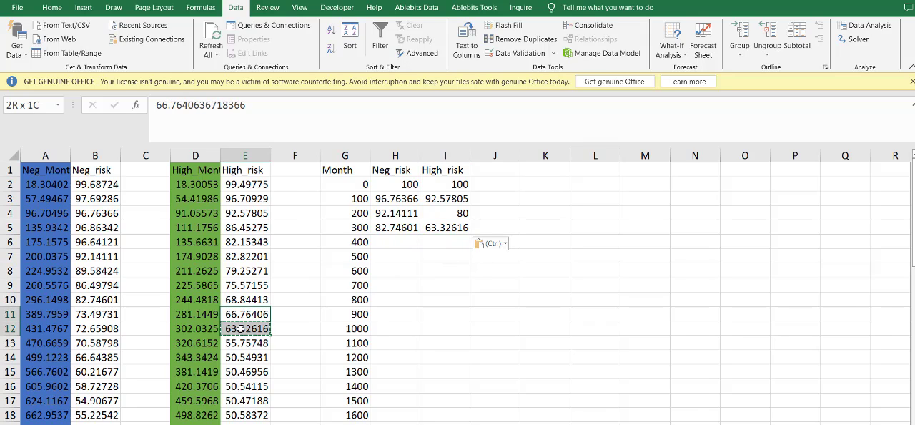
{"action": "left_click", "coordinate": [345, 228]}
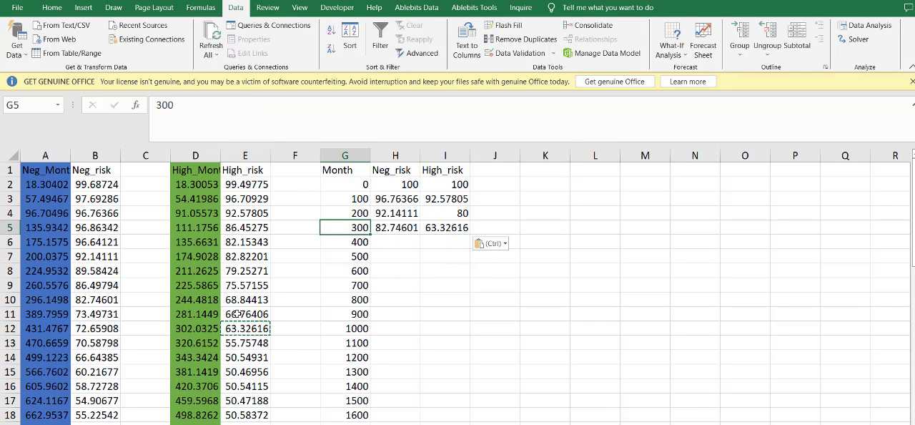
{"action": "left_click_drag", "start_coordinate": [184, 314], "coordinate": [227, 328]}
{"action": "double_click", "coordinate": [196, 328]}
{"action": "left_click", "coordinate": [145, 330]}
{"action": "double_click", "coordinate": [256, 329]}
{"action": "left_click", "coordinate": [202, 316]}
{"action": "left_click", "coordinate": [226, 327]}
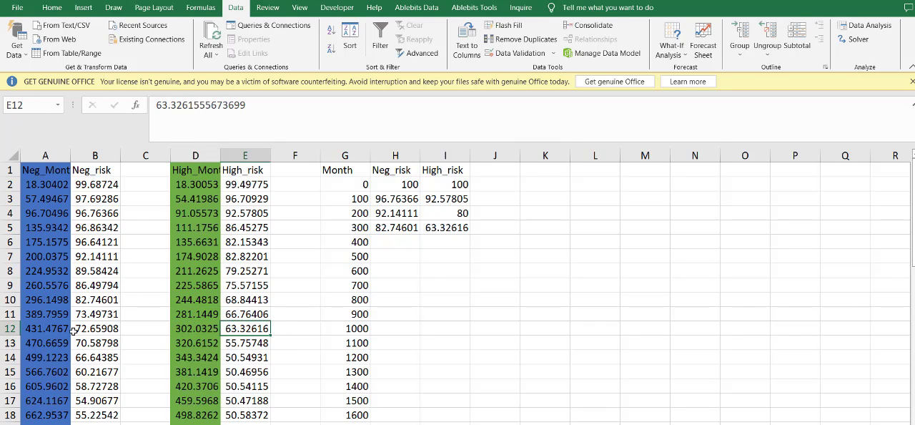
- Estimate the Month 400 Neg_risk value from the Negative readings in rows 11 and 12, and enter 73 in H6
{"action": "left_click", "coordinate": [139, 319]}
{"action": "left_click_drag", "start_coordinate": [106, 323], "coordinate": [55, 329]}
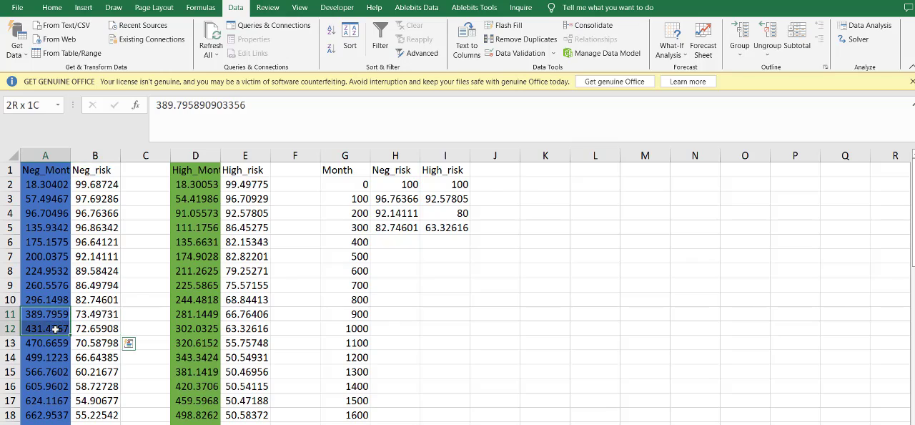
{"action": "left_click", "coordinate": [57, 318]}
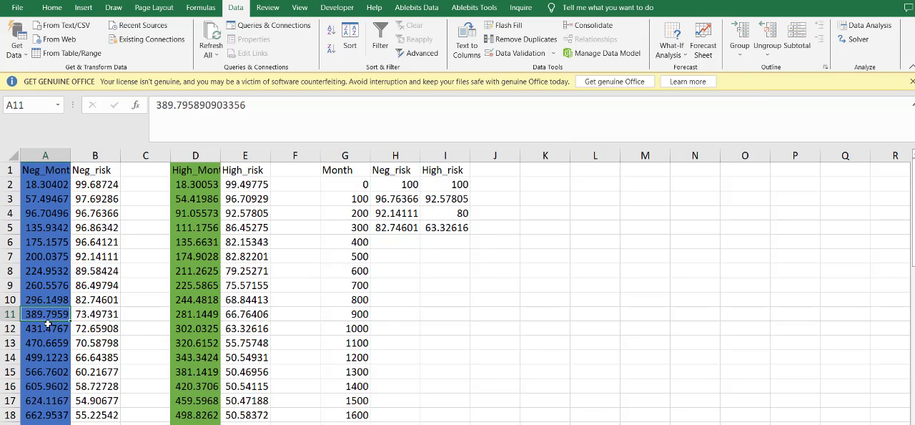
{"action": "left_click_drag", "start_coordinate": [44, 316], "coordinate": [42, 331]}
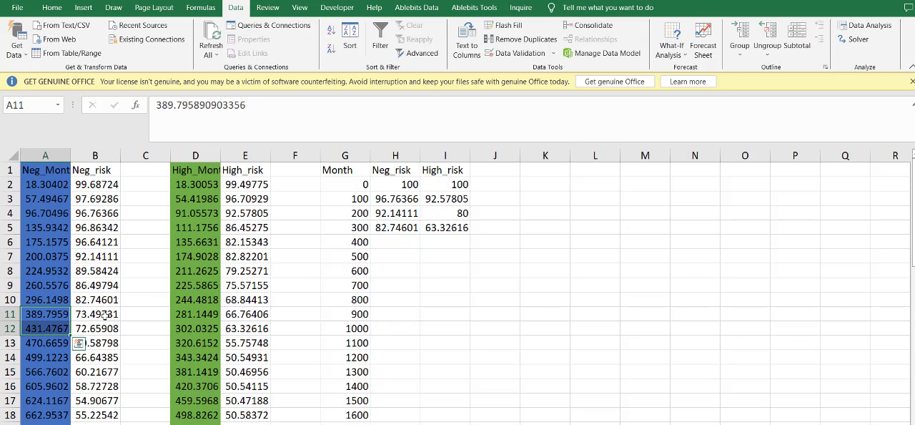
{"action": "left_click_drag", "start_coordinate": [100, 315], "coordinate": [104, 328]}
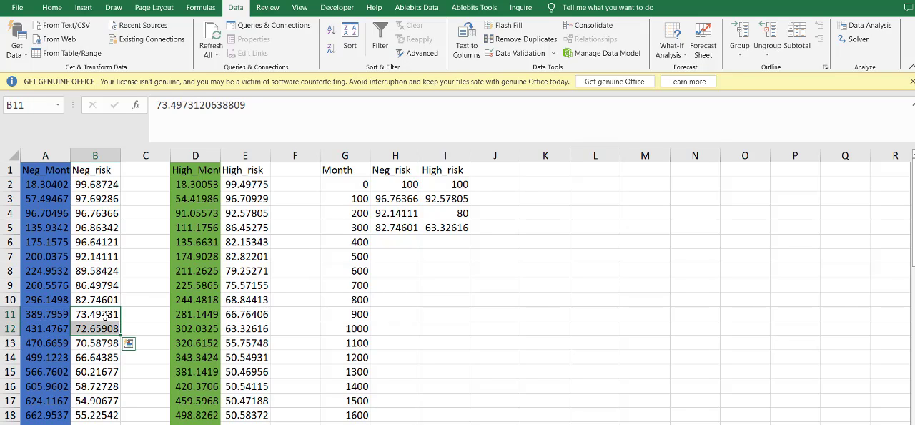
{"action": "left_click", "coordinate": [411, 241]}
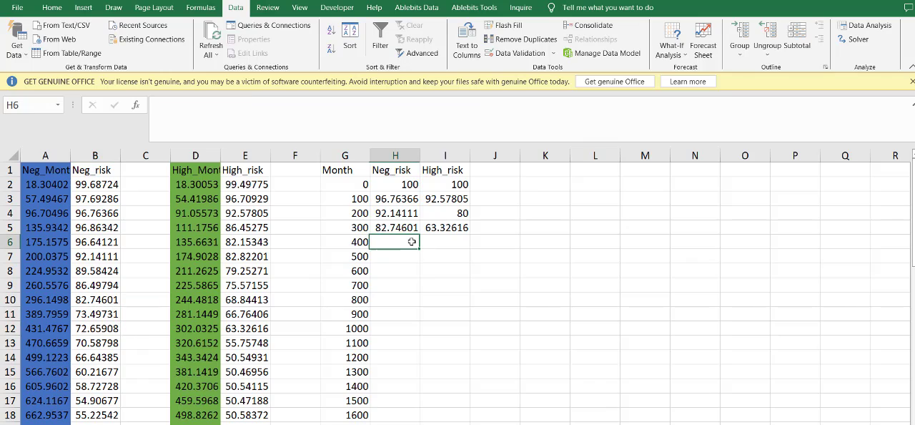
{"action": "type", "text": "73"}
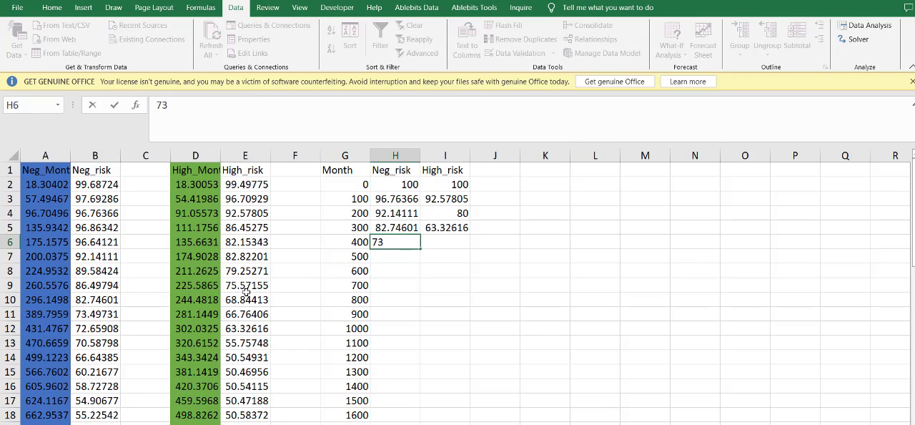
- Estimate the Month 400 High_risk value from the High readings in rows 15 and 16, and enter 50 in I6
{"action": "left_click", "coordinate": [211, 330]}
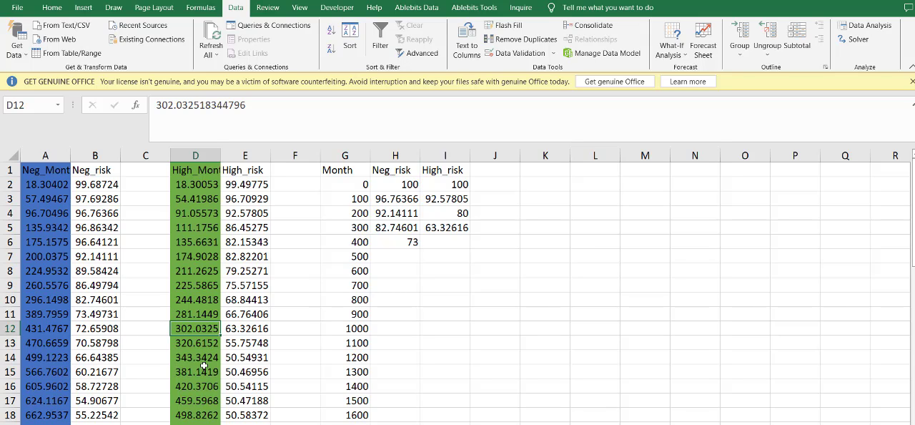
{"action": "left_click_drag", "start_coordinate": [206, 391], "coordinate": [208, 375]}
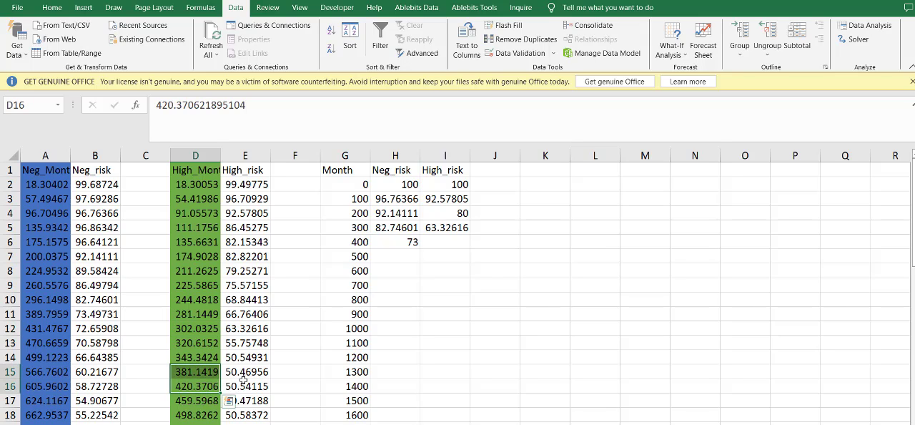
{"action": "mouse_move", "coordinate": [259, 389]}
{"action": "left_mouse_down"}
{"action": "mouse_move", "coordinate": [261, 376]}
{"action": "mouse_move", "coordinate": [248, 397]}
{"action": "mouse_move", "coordinate": [250, 378]}
{"action": "mouse_move", "coordinate": [248, 386]}
{"action": "left_mouse_up"}
{"action": "left_click", "coordinate": [431, 245]}
{"action": "type", "text": "50"}
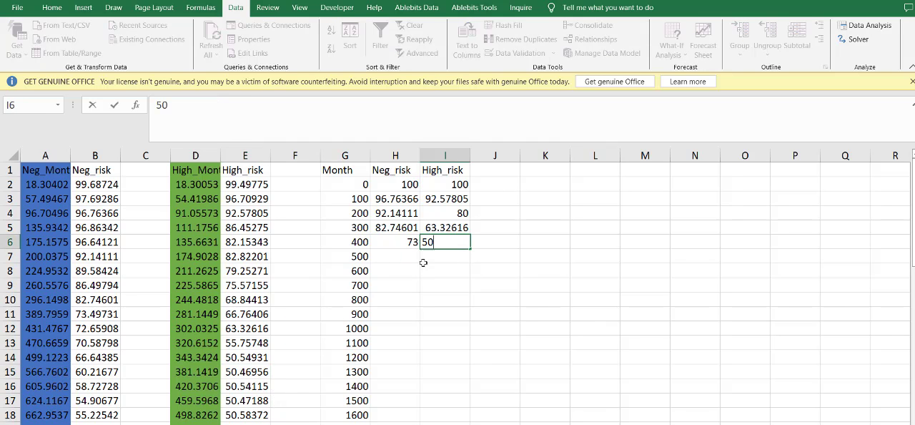
{"action": "scroll", "coordinate": [236, 346], "scroll_direction": "down", "scroll_amount": 3}
{"action": "scroll", "coordinate": [247, 339], "scroll_direction": "up", "scroll_amount": 3}
{"action": "left_click", "coordinate": [416, 326]}
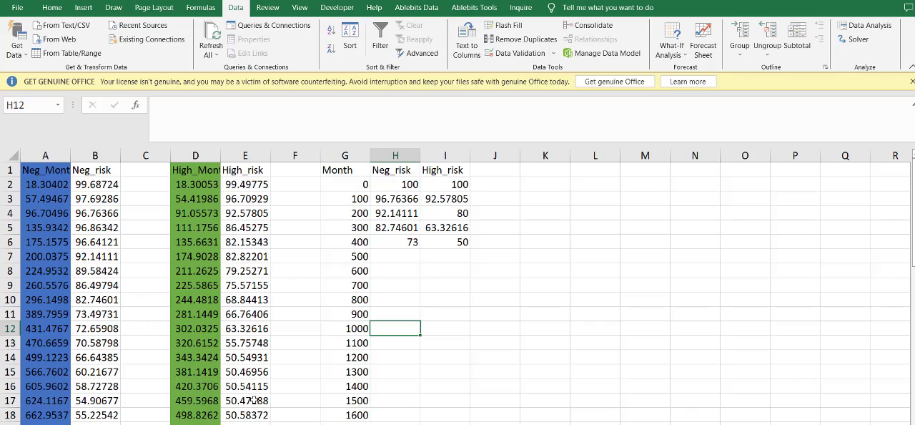
- Fill the Month 500 row by copying the Negative reading from B14 into H7 and the High reading from E18 into I7
{"action": "left_click", "coordinate": [91, 357]}
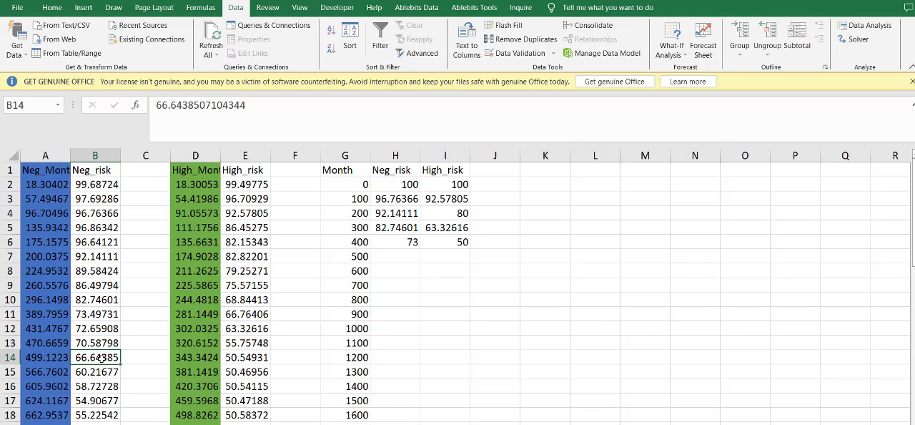
{"action": "key", "text": "ctrl+c"}
{"action": "left_click", "coordinate": [386, 258]}
{"action": "key", "text": "ctrl+v"}
{"action": "left_click", "coordinate": [257, 413]}
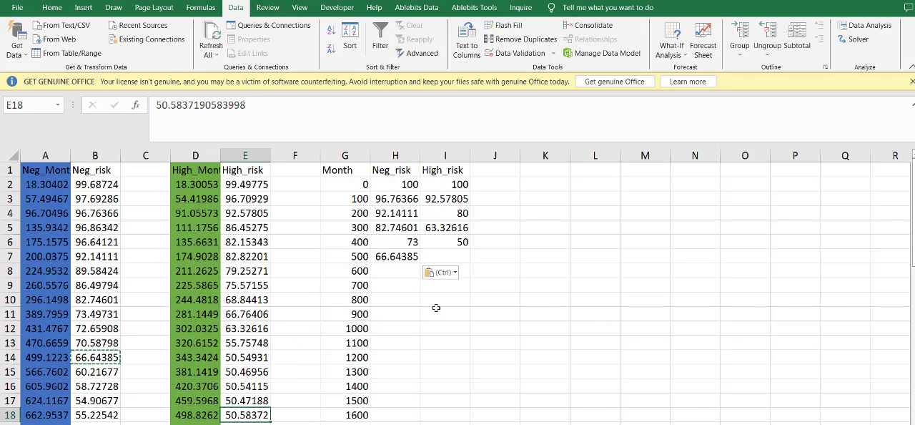
{"action": "key", "text": "ctrl+c"}
{"action": "left_click", "coordinate": [437, 258]}
{"action": "key", "text": "ctrl+v"}
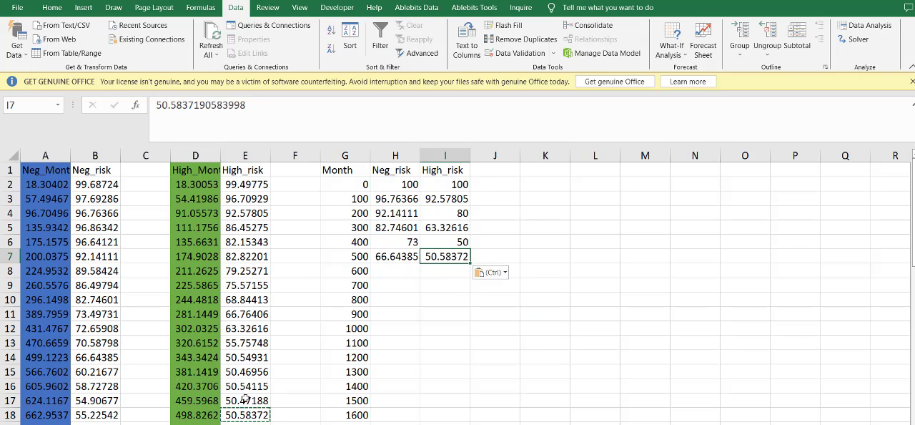
- Copy the High survival reading at month 594.1265, in E21, into High_risk cell I8 for Month 600
{"action": "scroll", "coordinate": [248, 386], "scroll_direction": "down", "scroll_amount": 2}
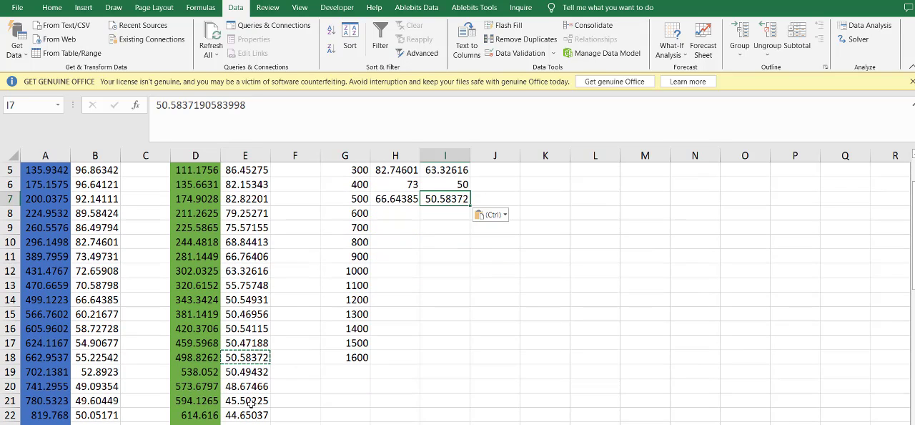
{"action": "left_click", "coordinate": [250, 400]}
{"action": "key", "text": "ctrl+c"}
{"action": "left_click", "coordinate": [429, 212]}
{"action": "key", "text": "ctrl+v"}
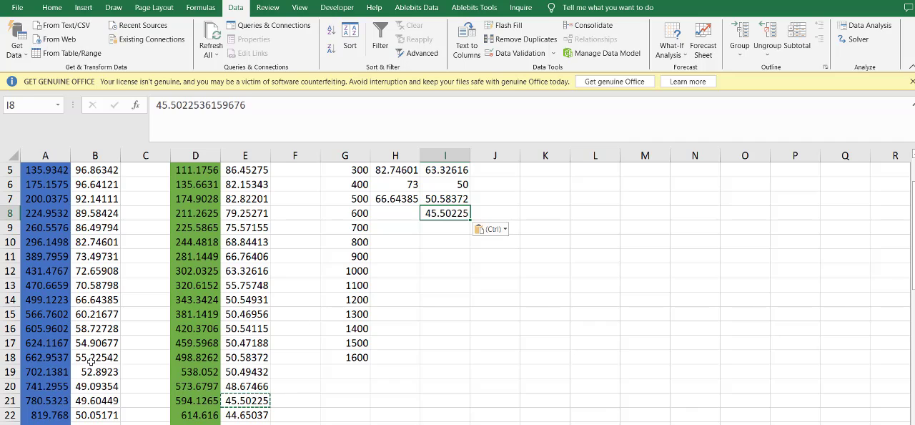
- Copy the Negative survival reading at month 605.9602, in B16, into Neg_risk cell H8 for Month 600
{"action": "left_click", "coordinate": [93, 341]}
{"action": "left_click", "coordinate": [93, 328]}
{"action": "key", "text": "ctrl+c"}
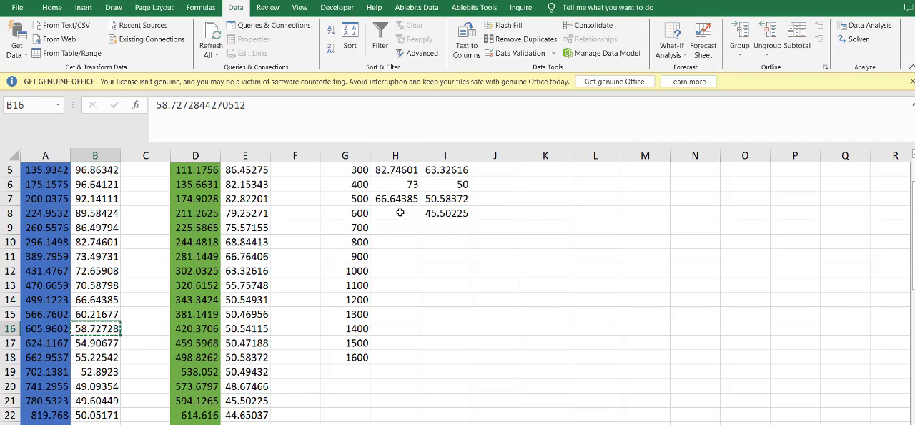
{"action": "left_click", "coordinate": [395, 213]}
{"action": "key", "text": "ctrl+v"}
- Fill the Month 700 row by copying the Negative reading from B19 into H9 and the High reading from E25 into I9
{"action": "left_click", "coordinate": [95, 371]}
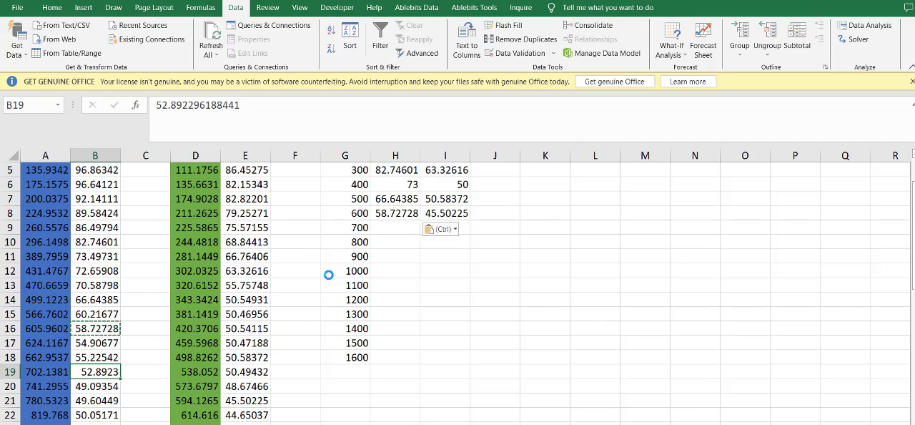
{"action": "key", "text": "ctrl+c"}
{"action": "left_click", "coordinate": [391, 230]}
{"action": "key", "text": "ctrl+v"}
{"action": "scroll", "coordinate": [253, 402], "scroll_direction": "down", "scroll_amount": 1}
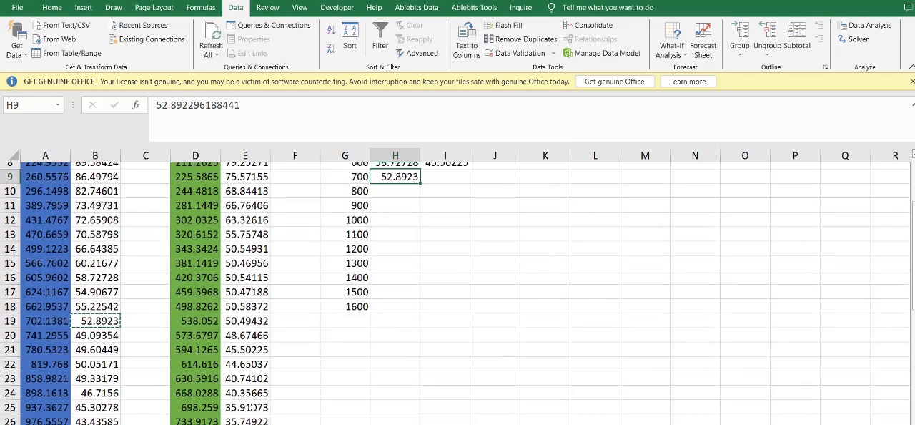
{"action": "left_click", "coordinate": [253, 400]}
{"action": "key", "text": "ctrl+c"}
{"action": "scroll", "coordinate": [374, 241], "scroll_direction": "up", "scroll_amount": 2}
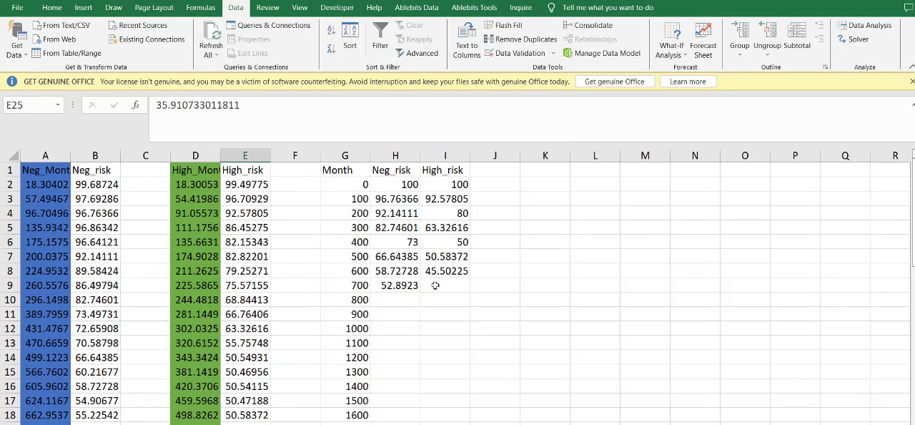
{"action": "left_click", "coordinate": [435, 285]}
{"action": "key", "text": "ctrl+v"}
- Delete the already used High_Month and High_risk readings in D2:E25, shifting the remaining cells up
{"action": "scroll", "coordinate": [188, 313], "scroll_direction": "down", "scroll_amount": 3}
{"action": "left_click_drag", "start_coordinate": [242, 401], "coordinate": [194, 170]}
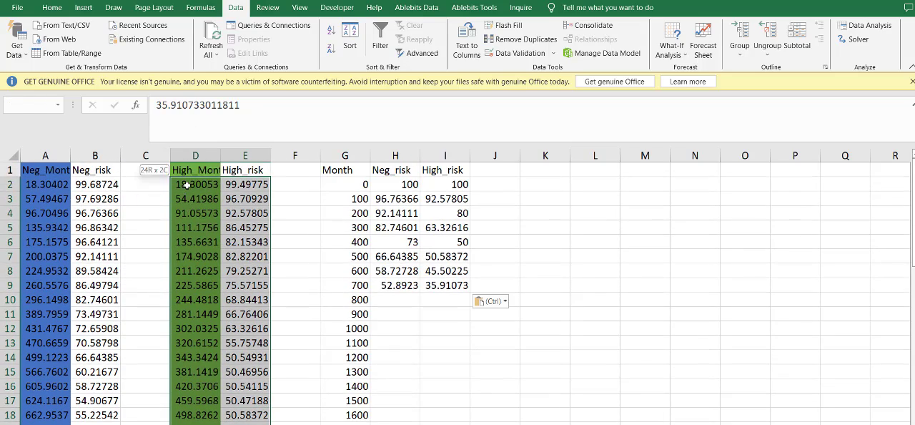
{"action": "right_click", "coordinate": [194, 170]}
{"action": "left_click", "coordinate": [225, 321]}
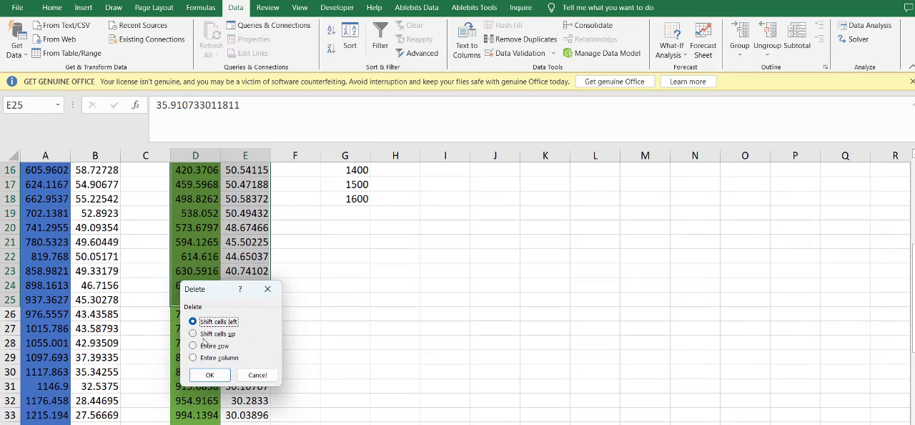
{"action": "left_click", "coordinate": [207, 333]}
{"action": "left_click", "coordinate": [210, 375]}
{"action": "scroll", "coordinate": [264, 351], "scroll_direction": "up", "scroll_amount": 5}
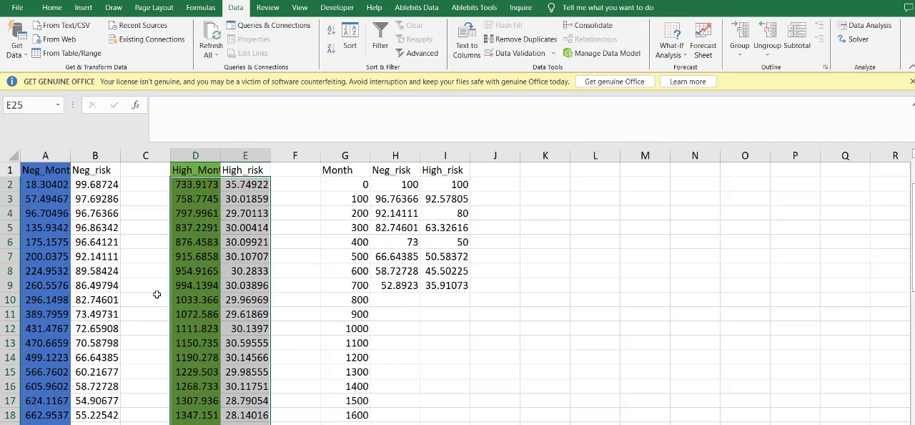
- Copy the High survival readings from E4 and E7 into High_risk cells I10 and I11 for Months 800 and 900
{"action": "left_click", "coordinate": [425, 270]}
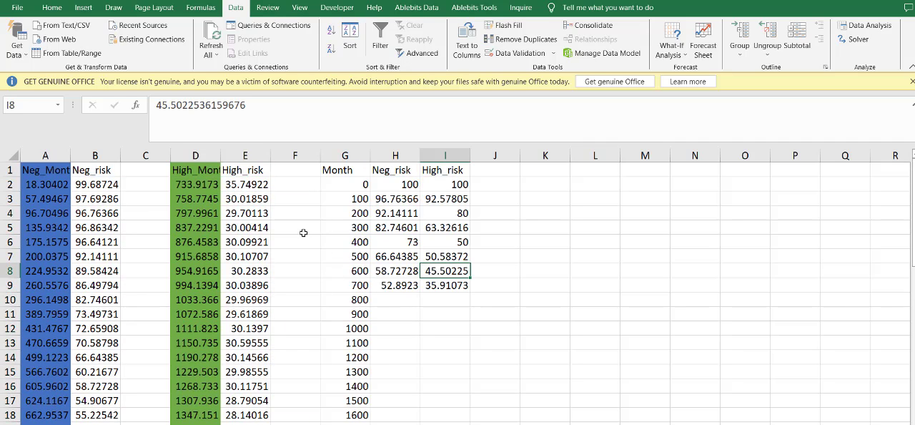
{"action": "left_click", "coordinate": [265, 216]}
{"action": "key", "text": "ctrl+c"}
{"action": "left_click", "coordinate": [446, 300]}
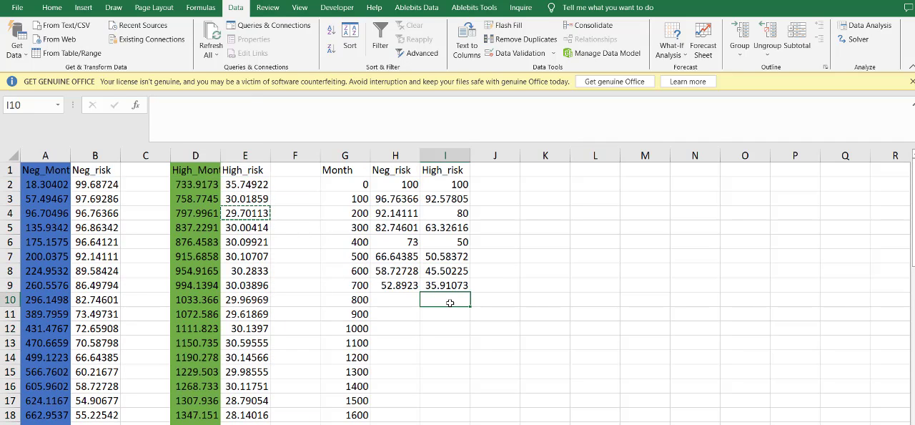
{"action": "key", "text": "ctrl+v"}
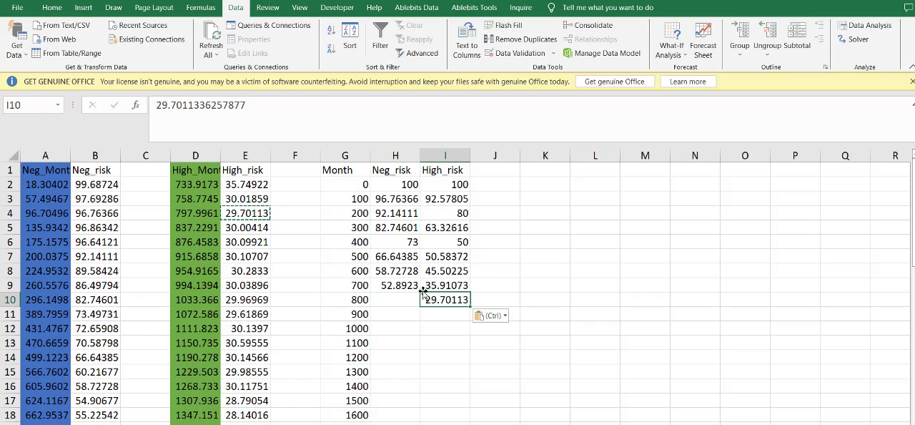
{"action": "left_click", "coordinate": [256, 256]}
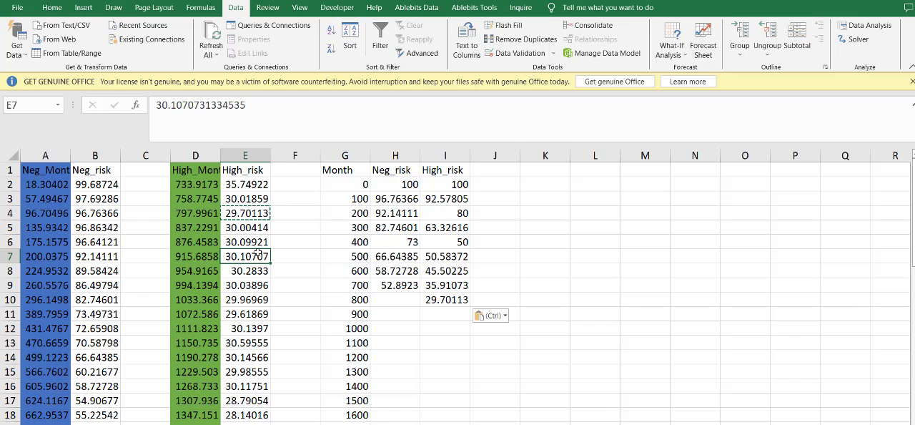
{"action": "key", "text": "ctrl+c"}
{"action": "left_click", "coordinate": [466, 314]}
{"action": "key", "text": "ctrl+v"}
- Copy the High survival reading at month 1033.366, in E10, into High_risk cell I12 for Month 1000
{"action": "left_click", "coordinate": [245, 328]}
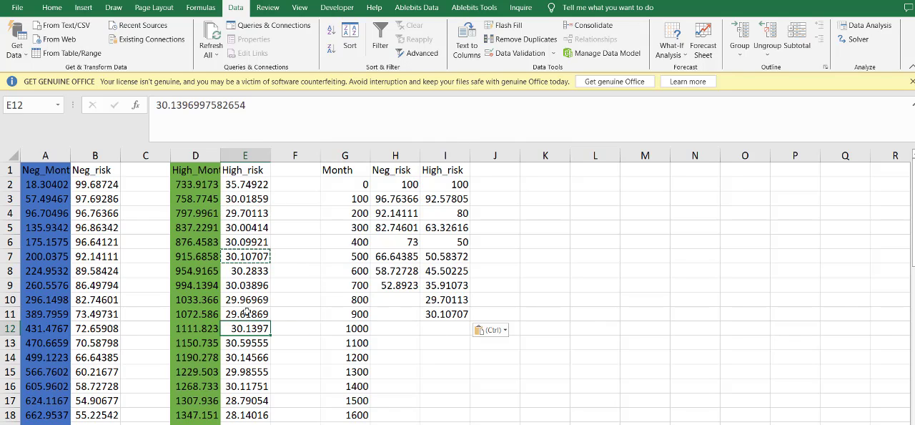
{"action": "key", "text": "Up"}
{"action": "key", "text": "Up"}
{"action": "key", "text": "ctrl+c"}
{"action": "left_click", "coordinate": [457, 328]}
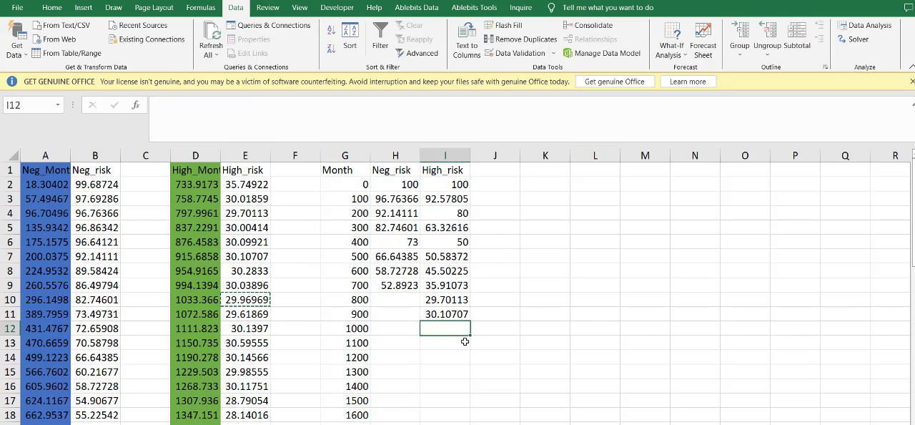
{"action": "key", "text": "ctrl+v"}
- Copy the High survival reading at month 1111.823, in E12, into High_risk cell I13 for Month 1100
{"action": "left_click", "coordinate": [246, 329]}
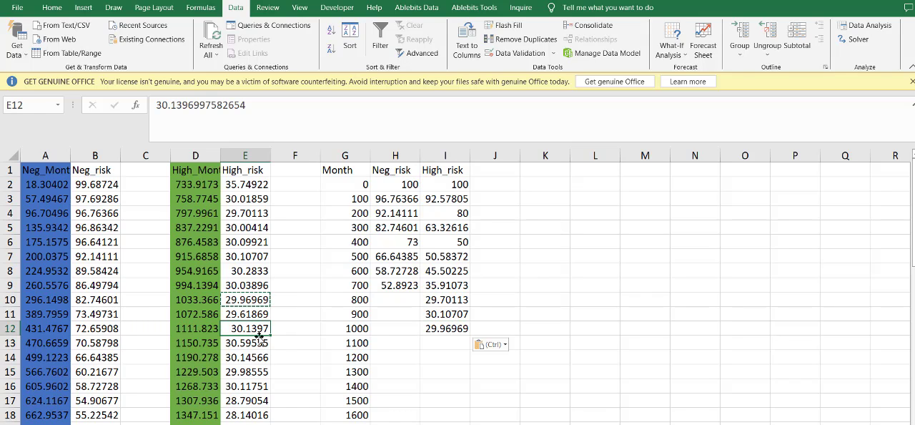
{"action": "key", "text": "ctrl+c"}
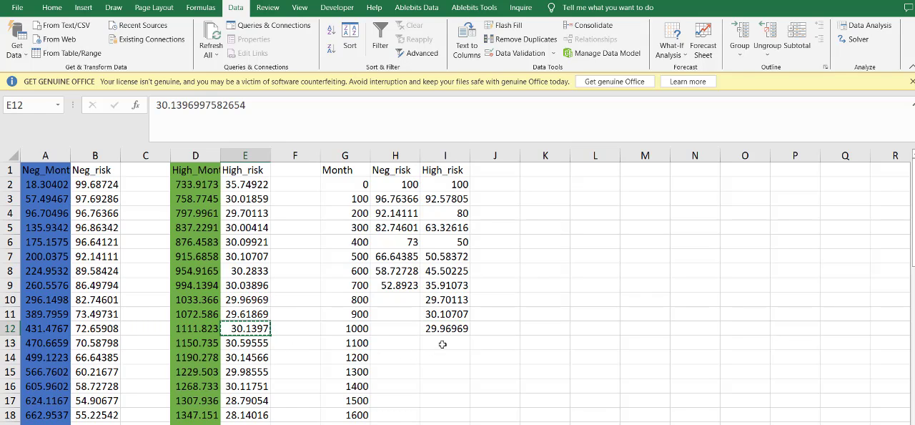
{"action": "left_click", "coordinate": [443, 343]}
{"action": "key", "text": "ctrl+v"}
- Review the High_risk column from Month 0 to 1100 and compare it with the High survival curve in WebPlotDigitizer
{"action": "left_click_drag", "start_coordinate": [449, 300], "coordinate": [435, 362]}
{"action": "left_click", "coordinate": [438, 383]}
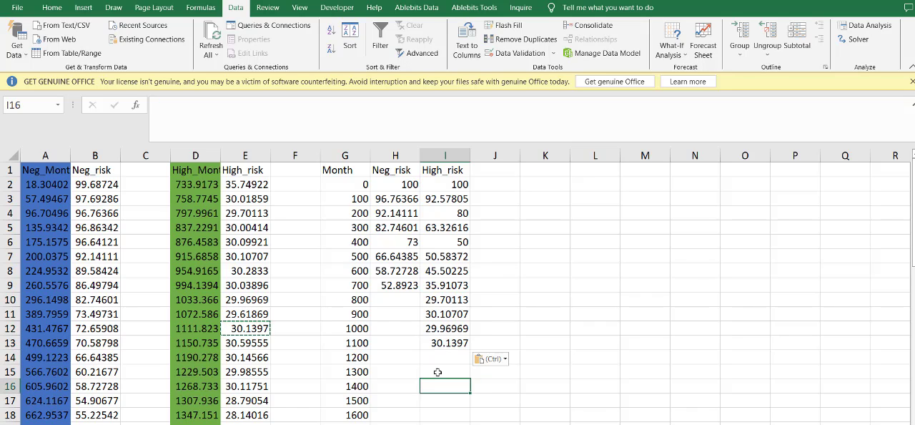
{"action": "left_click_drag", "start_coordinate": [444, 302], "coordinate": [449, 348]}
{"action": "left_click", "coordinate": [456, 257]}
{"action": "left_click_drag", "start_coordinate": [447, 299], "coordinate": [448, 302]}
{"action": "left_click_drag", "start_coordinate": [456, 188], "coordinate": [442, 327]}
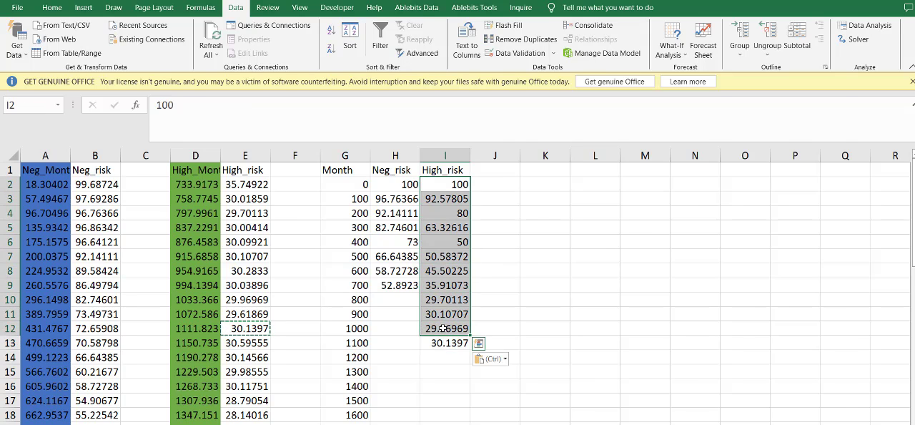
{"action": "key", "text": "alt+Tab"}
{"action": "key", "text": "alt+Tab"}
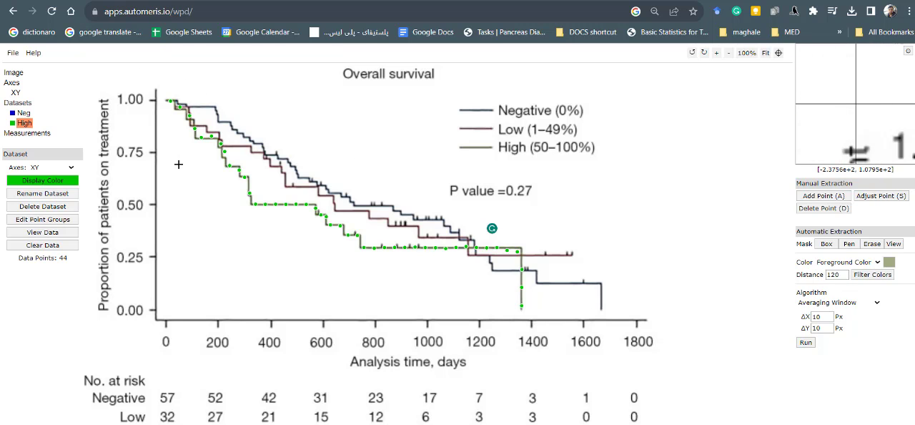
{"action": "key", "text": "alt+Tab"}
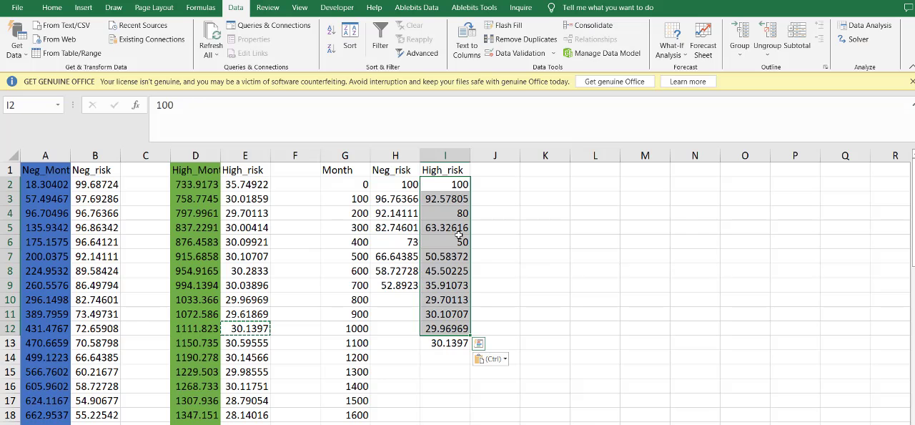
{"action": "left_click_drag", "start_coordinate": [459, 238], "coordinate": [459, 229]}
{"action": "left_click_drag", "start_coordinate": [458, 331], "coordinate": [445, 312]}
- Set the High_risk values for Months 800 and 900, in I10 and I11, to 30
{"action": "left_click", "coordinate": [446, 311]}
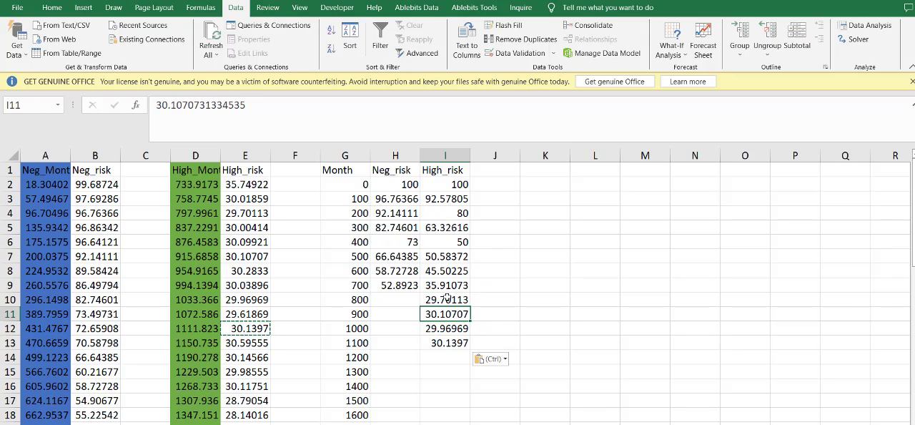
{"action": "left_click", "coordinate": [447, 298]}
{"action": "type", "text": "30"}
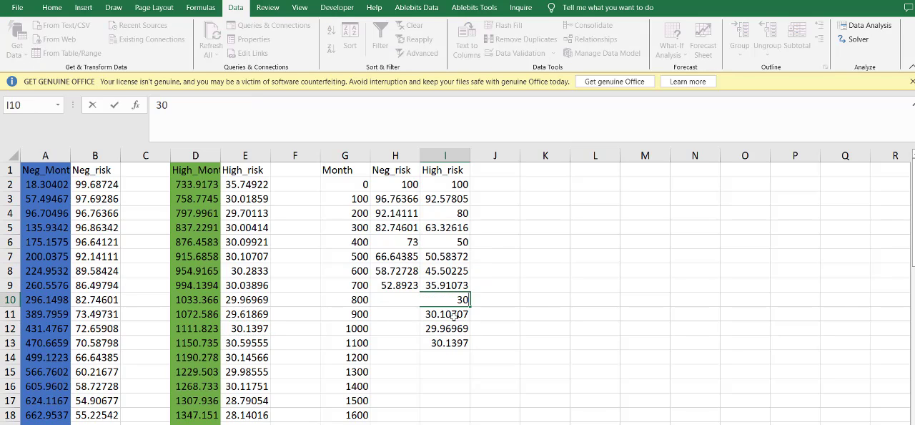
{"action": "key", "text": "Return"}
{"action": "type", "text": "30"}
{"action": "key", "text": "Return"}
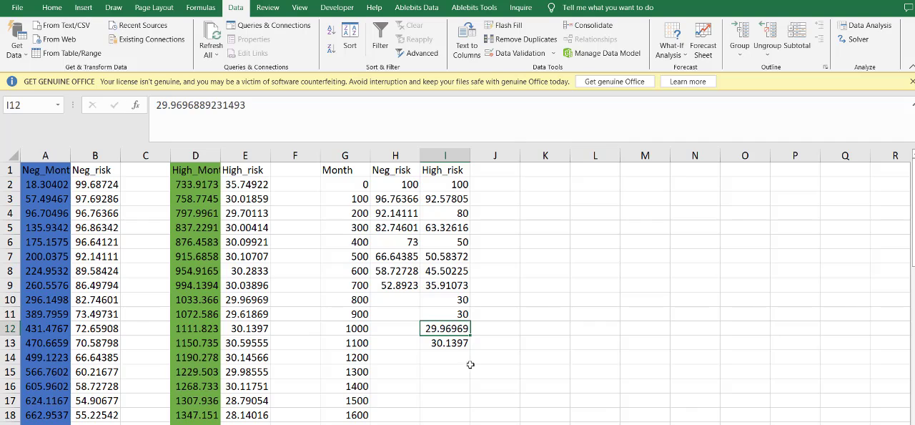
- Replace the Month 1100 High_risk value in I13 with a copy of the Month 1000 value from I12
{"action": "left_click", "coordinate": [464, 344]}
{"action": "left_click", "coordinate": [461, 331]}
{"action": "key", "text": "ctrl+c"}
{"action": "left_click", "coordinate": [458, 346]}
{"action": "key", "text": "ctrl+v"}
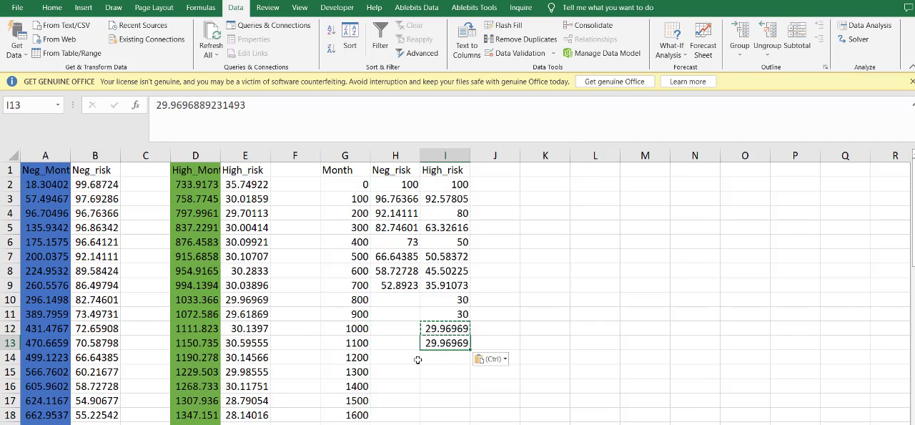
- Fill the Month 1200 High_risk cell I14 with a copy of the Month 1100 value from I13
{"action": "left_click", "coordinate": [245, 342]}
{"action": "left_click", "coordinate": [380, 354]}
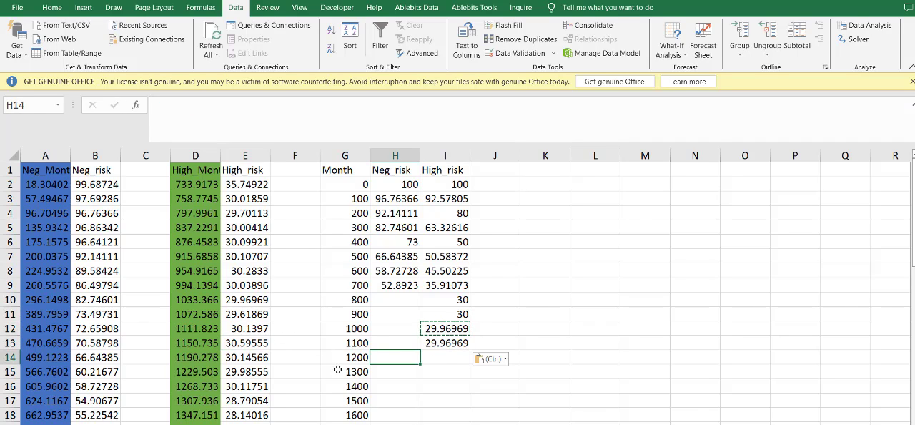
{"action": "left_click", "coordinate": [355, 361]}
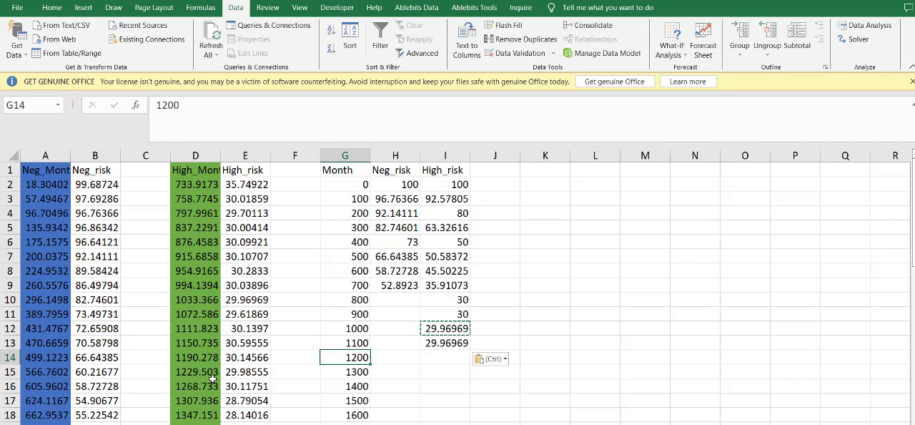
{"action": "left_click", "coordinate": [251, 358]}
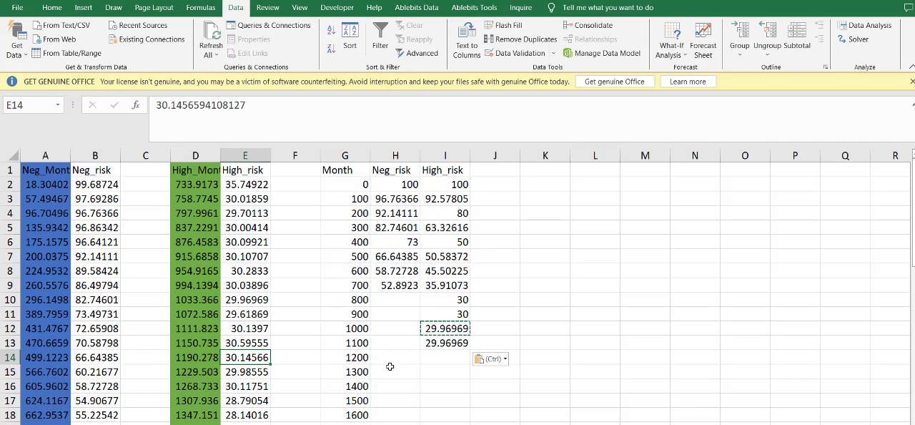
{"action": "left_click", "coordinate": [432, 345]}
{"action": "key", "text": "ctrl+c"}
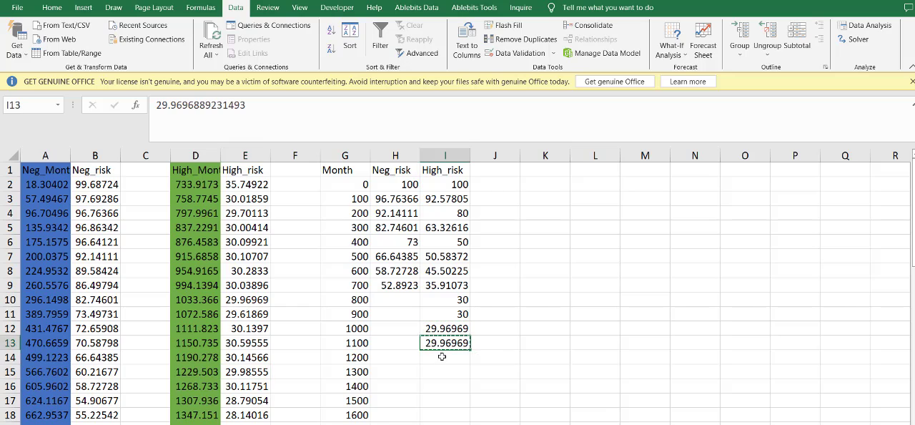
{"action": "left_click", "coordinate": [441, 357]}
{"action": "key", "text": "ctrl+v"}
- Copy the High survival reading at month 1307.936, in E17, into High_risk cell I15 for Month 1300
{"action": "scroll", "coordinate": [269, 390], "scroll_direction": "down", "scroll_amount": 3}
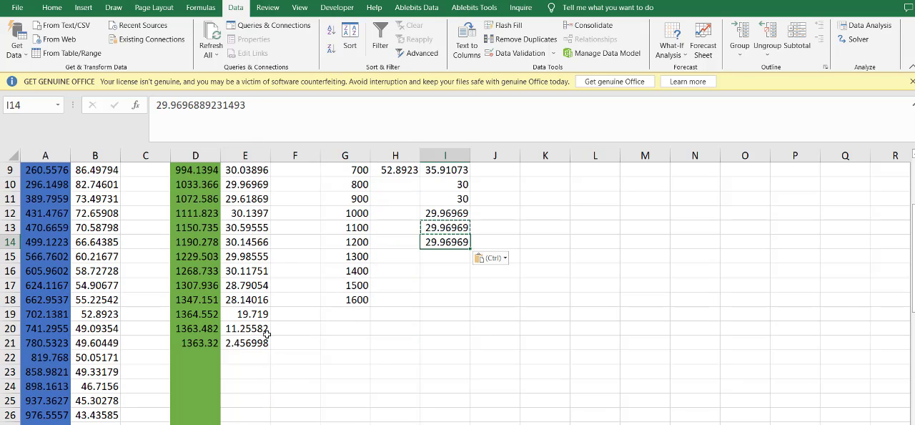
{"action": "left_click", "coordinate": [345, 256]}
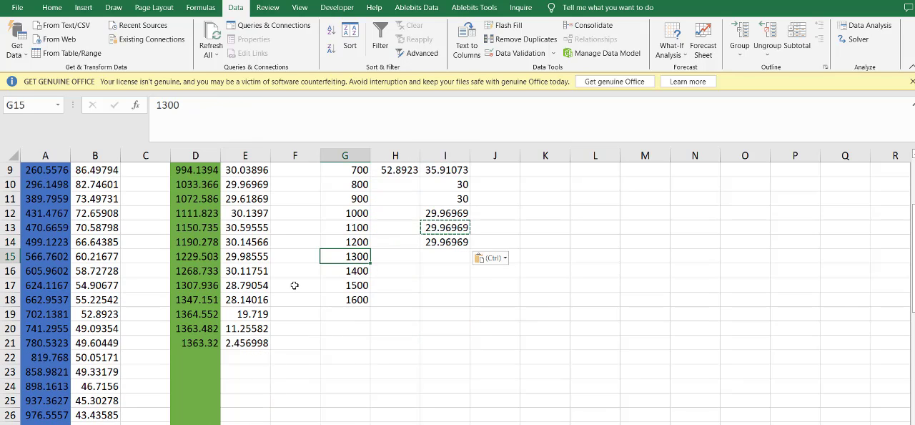
{"action": "left_click", "coordinate": [254, 287]}
{"action": "key", "text": "ctrl+c"}
{"action": "left_click", "coordinate": [426, 262]}
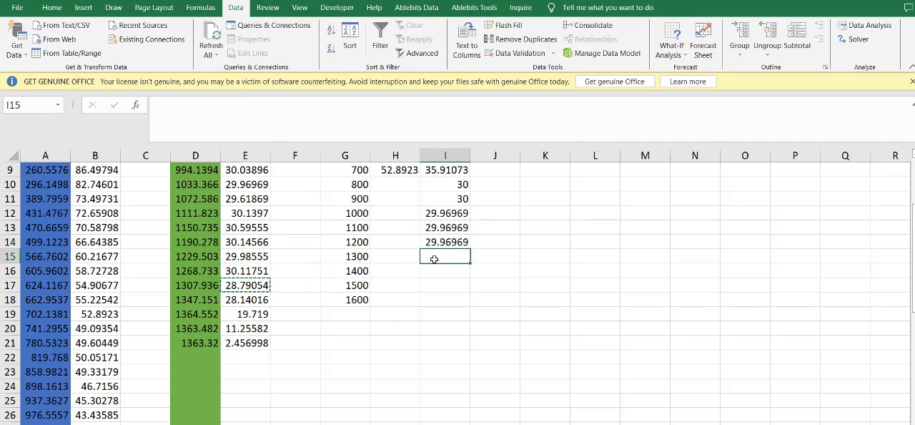
{"action": "key", "text": "ctrl+v"}
- Check the High curve's end in WebPlotDigitizer and enter 0 as High_risk for Months 1400, 1500 and 1600 in I16:I18
{"action": "key", "text": "alt+Tab"}
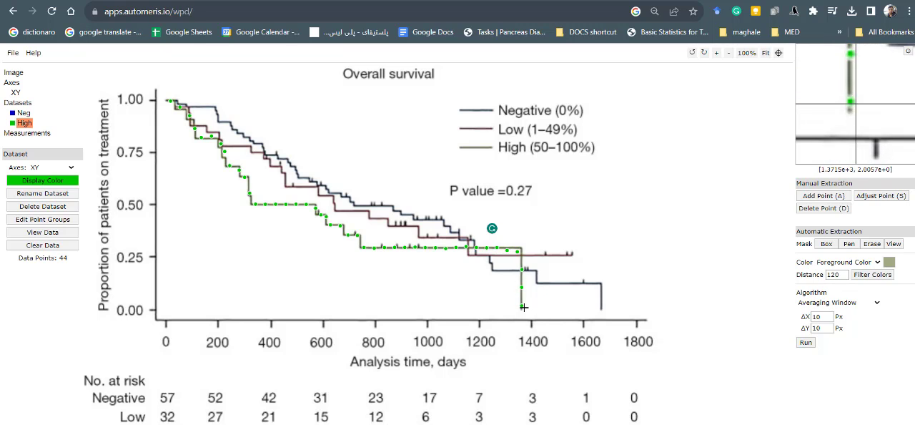
{"action": "key", "text": "alt+Tab"}
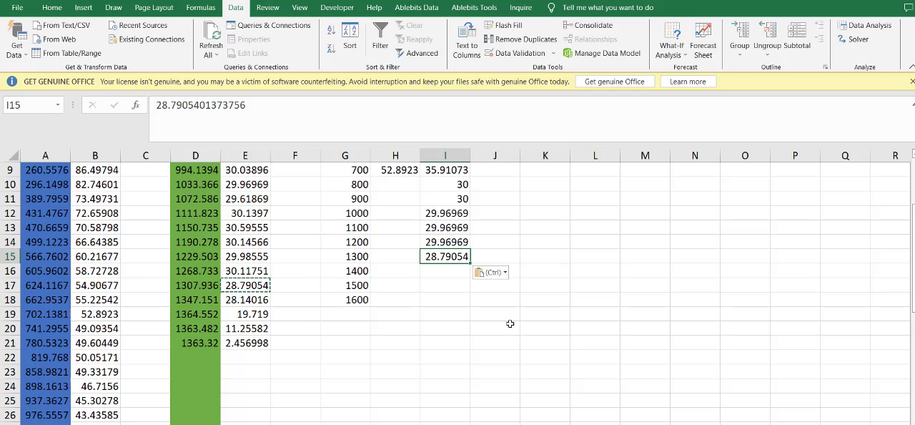
{"action": "left_click", "coordinate": [428, 271]}
{"action": "type", "text": "0"}
{"action": "key", "text": "Tab"}
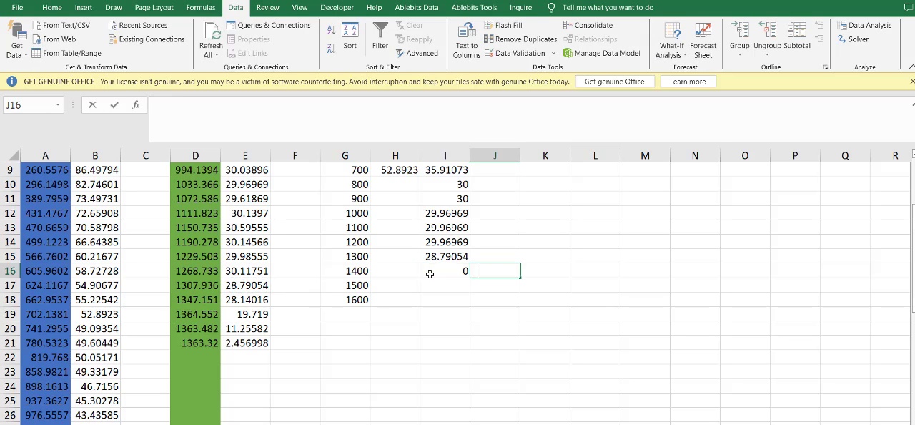
{"action": "type", "text": "0"}
{"action": "key", "text": "BackSpace"}
{"action": "key", "text": "Left"}
{"action": "key", "text": "Down"}
{"action": "type", "text": "0"}
{"action": "key", "text": "Down"}
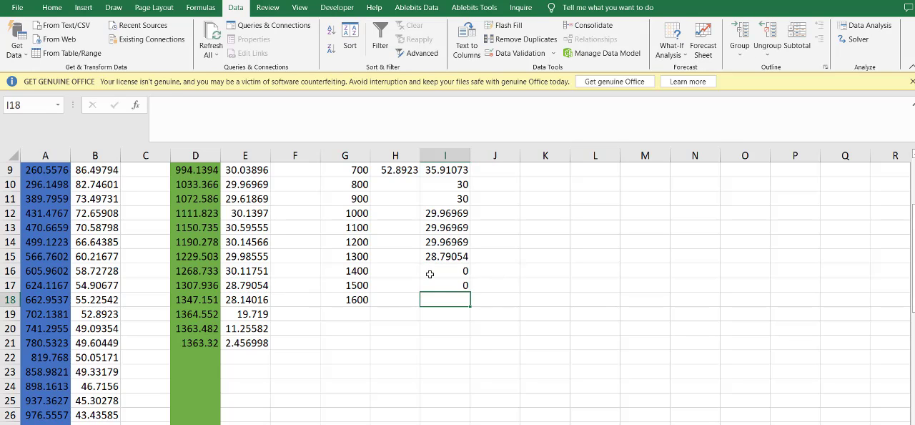
{"action": "type", "text": "0"}
{"action": "left_click", "coordinate": [398, 275]}
- Copy the Negative survival reading at month 819.768, in B22, into Neg_risk cell H10 for Month 800
{"action": "scroll", "coordinate": [404, 293], "scroll_direction": "up", "scroll_amount": 3}
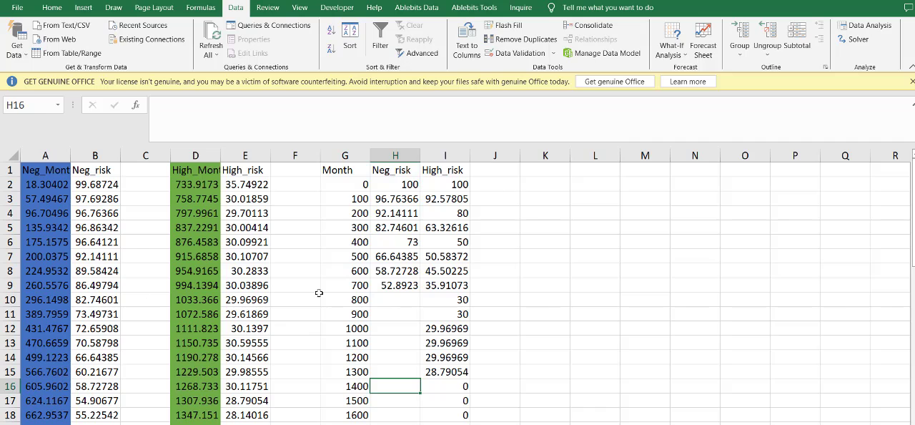
{"action": "left_click", "coordinate": [375, 299]}
{"action": "scroll", "coordinate": [89, 308], "scroll_direction": "down", "scroll_amount": 2}
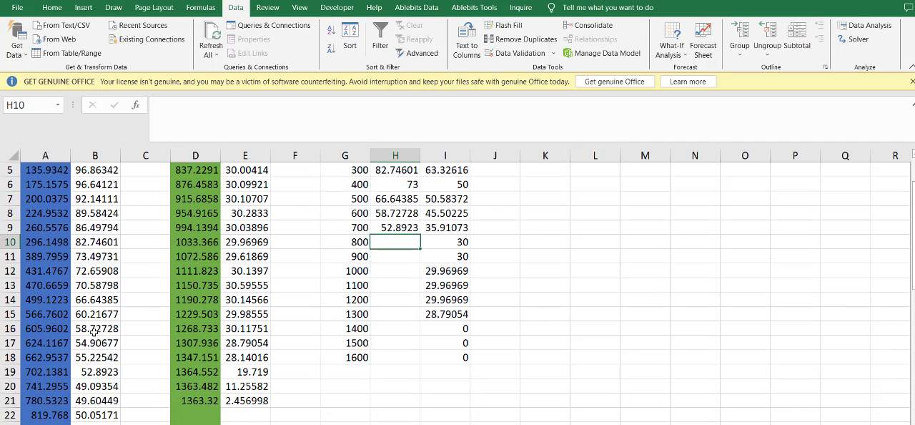
{"action": "left_click", "coordinate": [111, 411]}
{"action": "key", "text": "ctrl+c"}
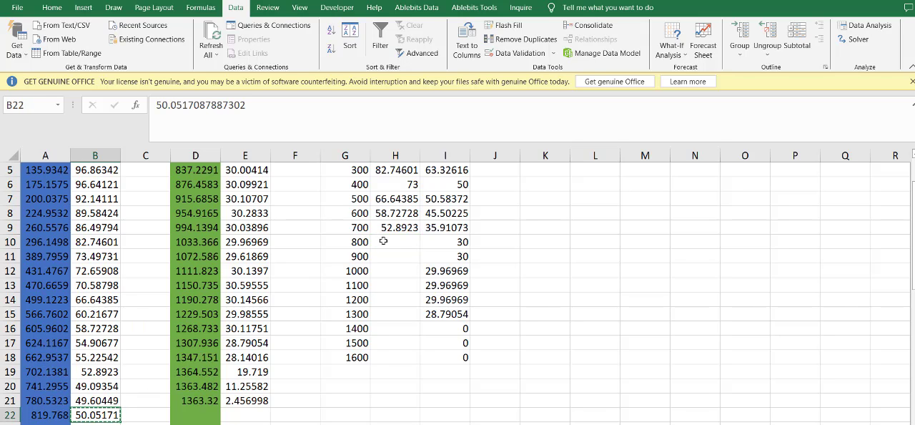
{"action": "left_click", "coordinate": [380, 242]}
{"action": "key", "text": "ctrl+v"}
- Copy the Negative survival reading at month 898.1613, in B24, into Neg_risk cell H11 for Month 900
{"action": "scroll", "coordinate": [108, 312], "scroll_direction": "down", "scroll_amount": 3}
{"action": "left_click", "coordinate": [125, 328]}
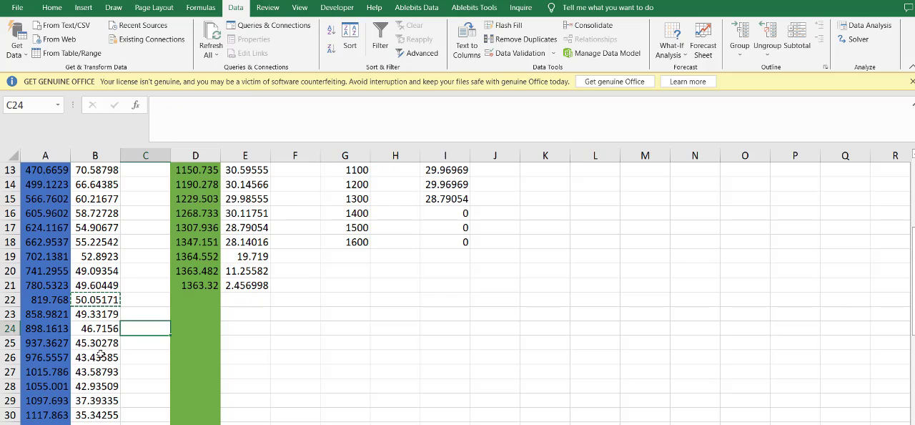
{"action": "left_click", "coordinate": [105, 329]}
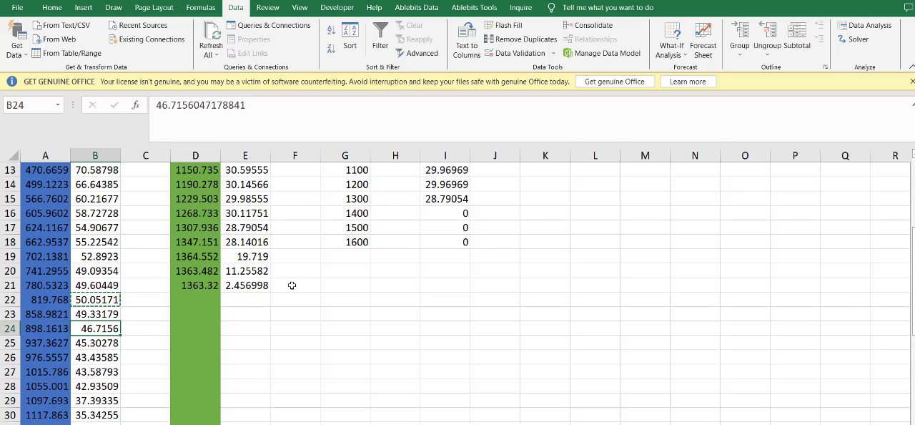
{"action": "key", "text": "ctrl+c"}
{"action": "scroll", "coordinate": [413, 272], "scroll_direction": "up", "scroll_amount": 3}
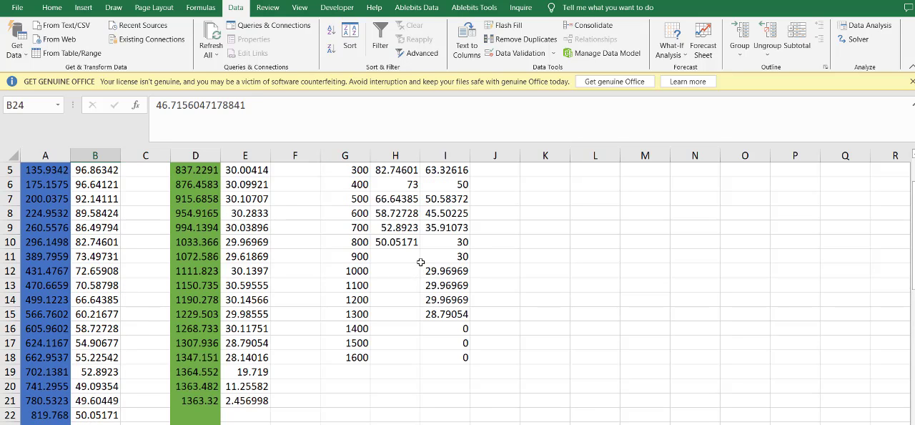
{"action": "left_click", "coordinate": [404, 256]}
{"action": "key", "text": "ctrl+v"}
- Copy the Negative survival reading at month 1015.786, in B27, into Neg_risk cell H12 for Month 1000
{"action": "scroll", "coordinate": [397, 284], "scroll_direction": "down", "scroll_amount": 3}
{"action": "left_click", "coordinate": [101, 372]}
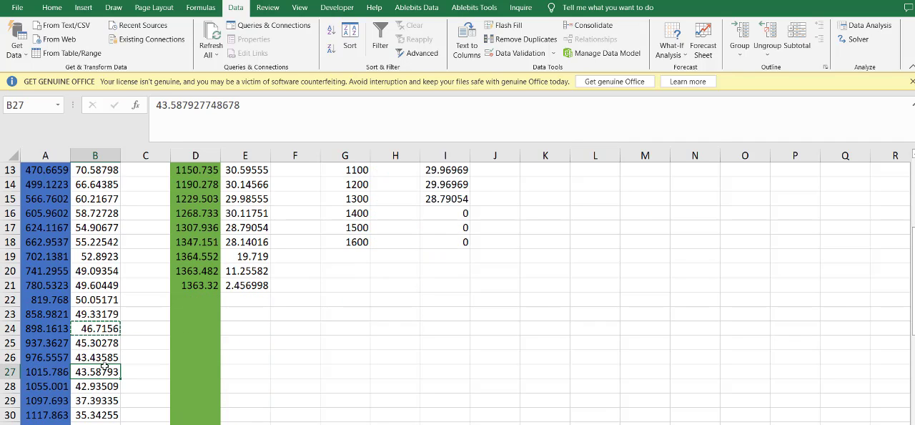
{"action": "key", "text": "Down"}
{"action": "key", "text": "Up"}
{"action": "key", "text": "ctrl+c"}
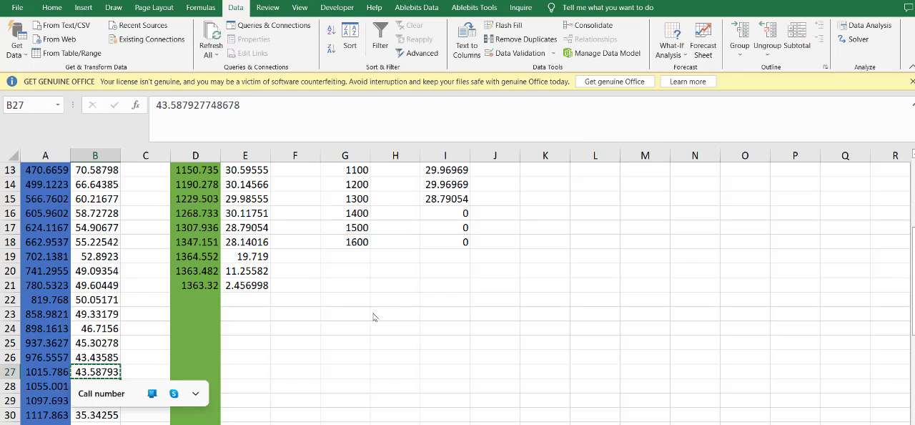
{"action": "scroll", "coordinate": [393, 306], "scroll_direction": "up", "scroll_amount": 2}
{"action": "left_click", "coordinate": [392, 213]}
{"action": "key", "text": "ctrl+v"}
- Copy the Negative survival reading at month 1097.693, in B29, into Neg_risk cell H13 for Month 1100
{"action": "scroll", "coordinate": [392, 213], "scroll_direction": "down", "scroll_amount": 2}
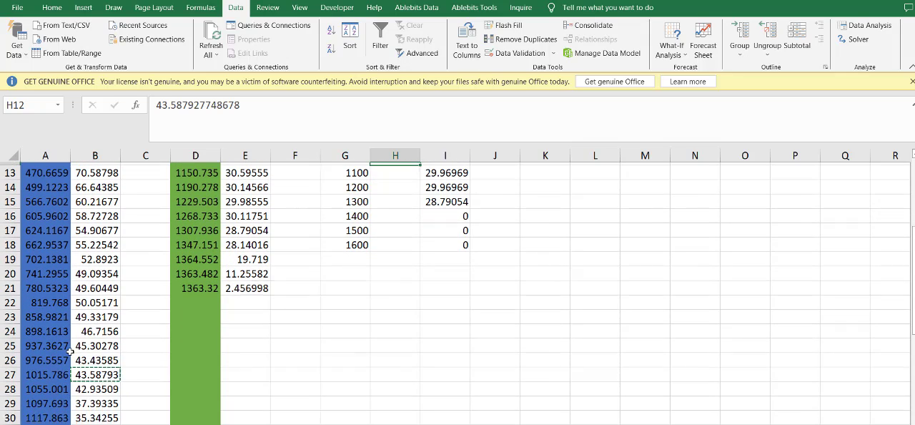
{"action": "left_click", "coordinate": [96, 386]}
{"action": "left_click", "coordinate": [114, 413]}
{"action": "left_click", "coordinate": [117, 401]}
{"action": "key", "text": "ctrl+c"}
{"action": "scroll", "coordinate": [381, 278], "scroll_direction": "up", "scroll_amount": 4}
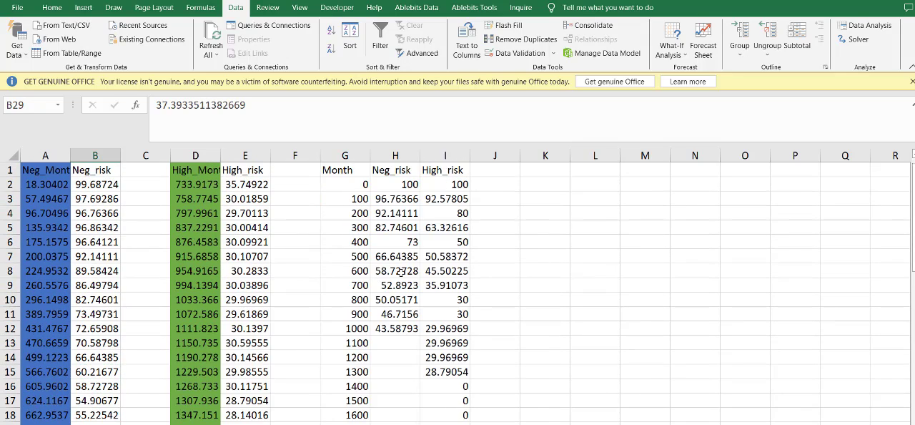
{"action": "left_click", "coordinate": [396, 342]}
{"action": "key", "text": "ctrl+v"}
- Copy the Negative survival reading at month 1215.194, in B33, into Neg_risk cell H14 for Month 1200
{"action": "scroll", "coordinate": [102, 363], "scroll_direction": "down", "scroll_amount": 5}
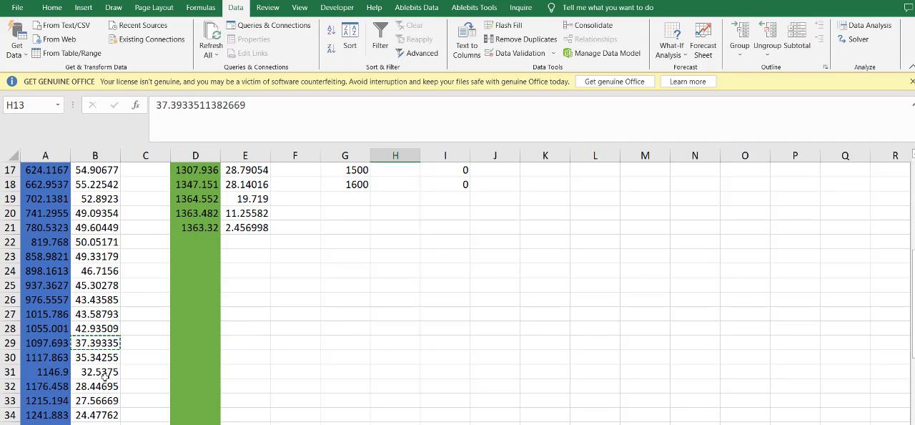
{"action": "left_click", "coordinate": [104, 375]}
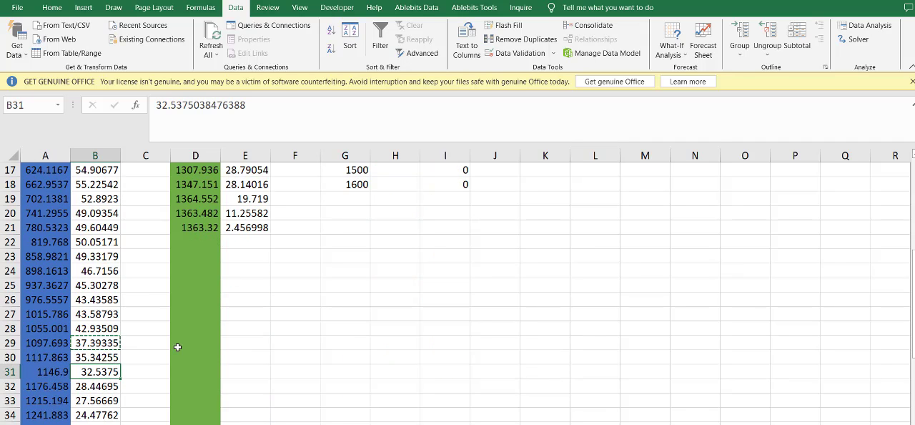
{"action": "left_click", "coordinate": [109, 399]}
{"action": "scroll", "coordinate": [407, 279], "scroll_direction": "up", "scroll_amount": 4}
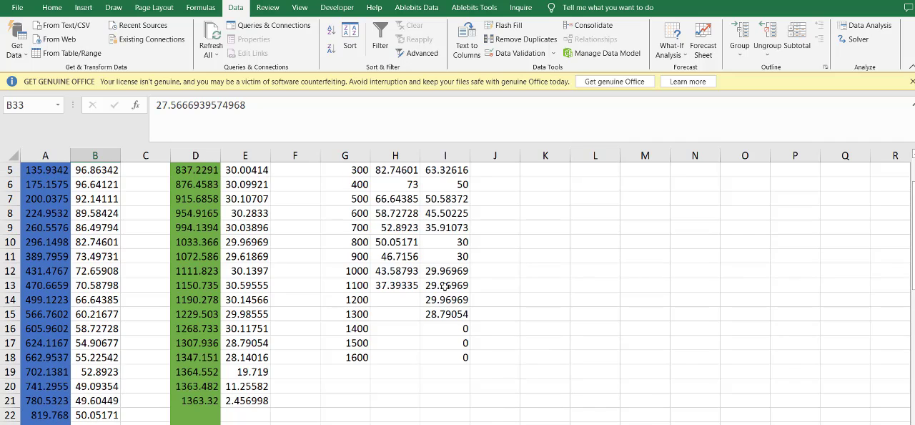
{"action": "left_click", "coordinate": [397, 299]}
{"action": "key", "text": "ctrl+v"}
- Copy the Negative survival reading at month 1307.757, in B36, into Neg_risk cell H15 for Month 1300
{"action": "scroll", "coordinate": [214, 329], "scroll_direction": "down", "scroll_amount": 5}
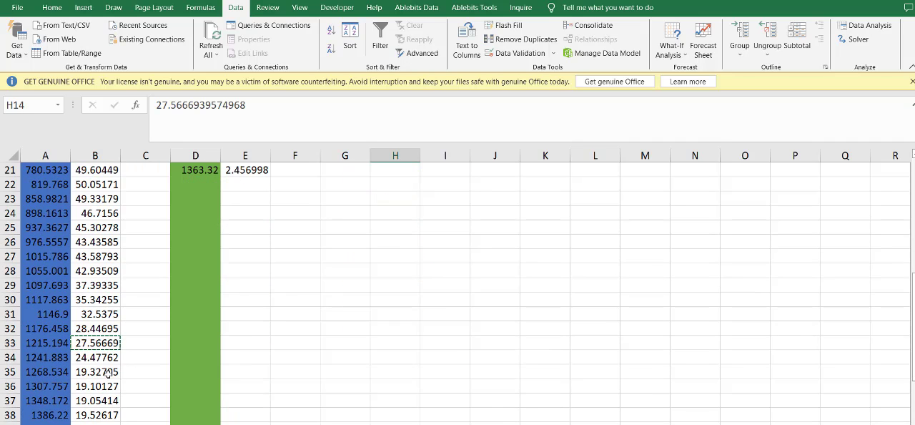
{"action": "left_click", "coordinate": [108, 357]}
{"action": "left_click", "coordinate": [109, 372]}
{"action": "left_click", "coordinate": [108, 386]}
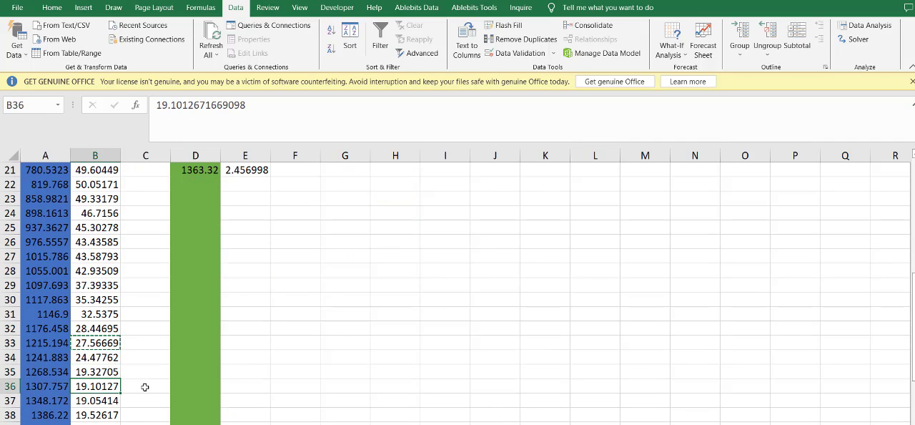
{"action": "scroll", "coordinate": [343, 331], "scroll_direction": "up", "scroll_amount": 5}
{"action": "scroll", "coordinate": [343, 330], "scroll_direction": "up", "scroll_amount": 2}
{"action": "left_click", "coordinate": [383, 371]}
{"action": "key", "text": "ctrl+v"}
- Copy the Negative survival reading at month 1414.729, in B39, into Neg_risk cell H16 for Month 1400
{"action": "scroll", "coordinate": [100, 386], "scroll_direction": "down", "scroll_amount": 7}
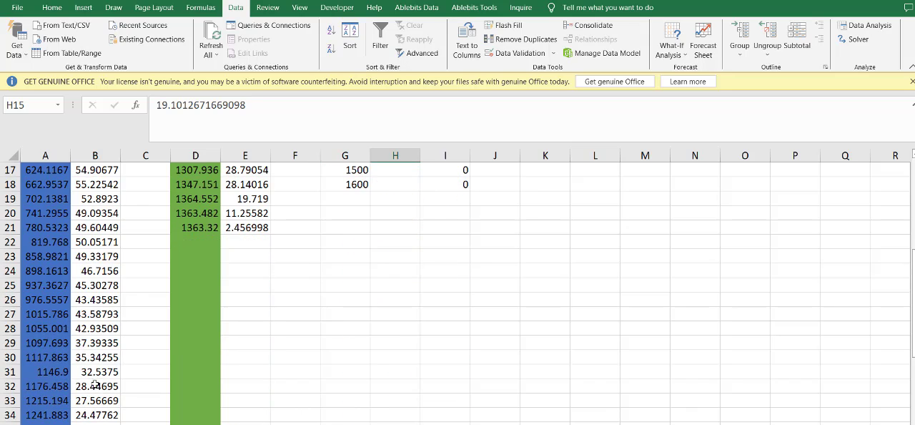
{"action": "left_click", "coordinate": [103, 405]}
{"action": "scroll", "coordinate": [129, 383], "scroll_direction": "down", "scroll_amount": 4}
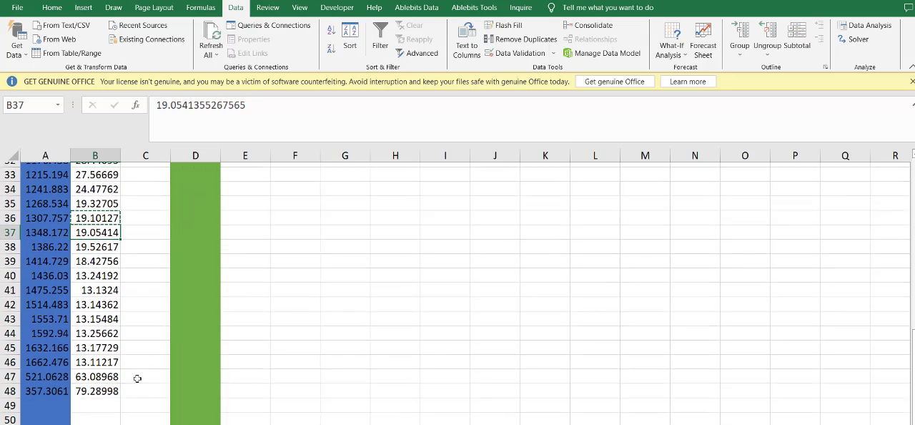
{"action": "left_click", "coordinate": [95, 241]}
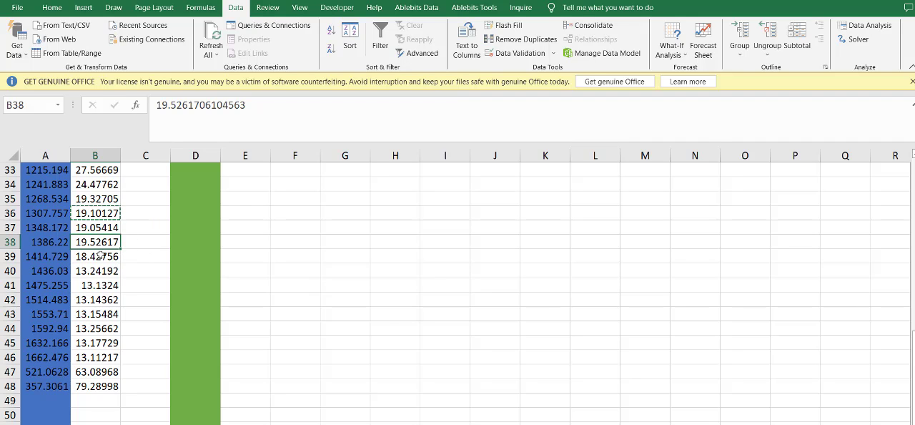
{"action": "left_click", "coordinate": [101, 256]}
{"action": "key", "text": "ctrl+c"}
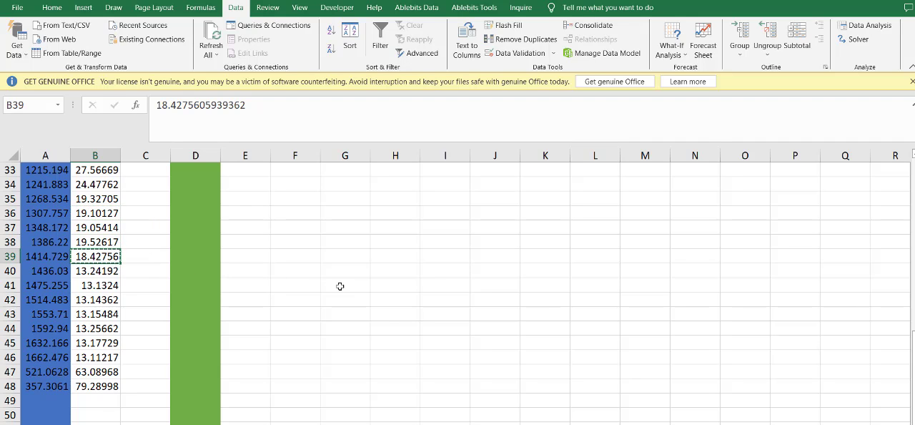
{"action": "scroll", "coordinate": [341, 286], "scroll_direction": "up", "scroll_amount": 9}
{"action": "left_click", "coordinate": [395, 329]}
{"action": "key", "text": "ctrl+v"}
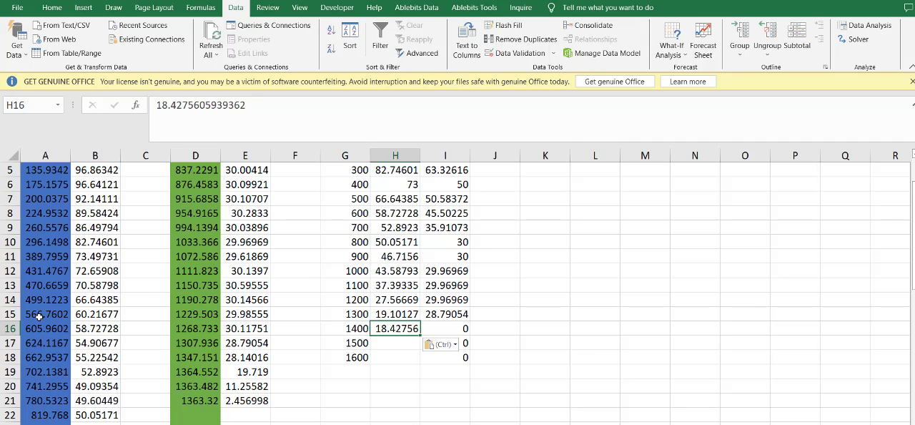
{"action": "scroll", "coordinate": [239, 310], "scroll_direction": "down", "scroll_amount": 8}
{"action": "scroll", "coordinate": [313, 321], "scroll_direction": "up", "scroll_amount": 7}
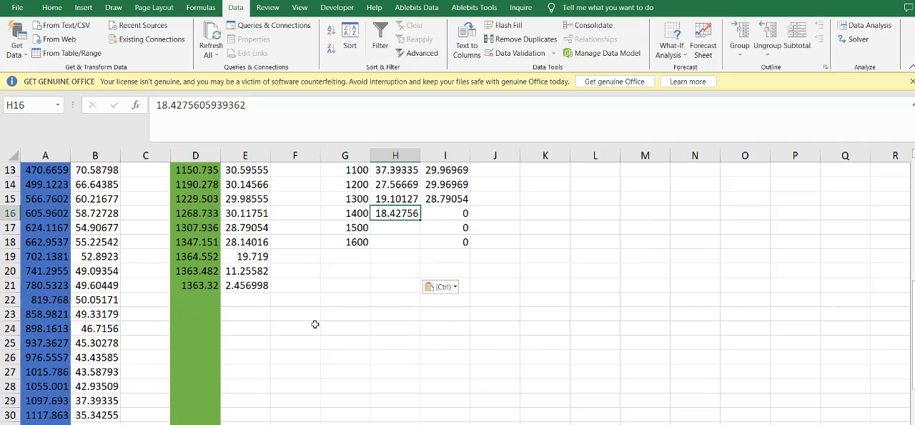
{"action": "scroll", "coordinate": [125, 336], "scroll_direction": "down", "scroll_amount": 7}
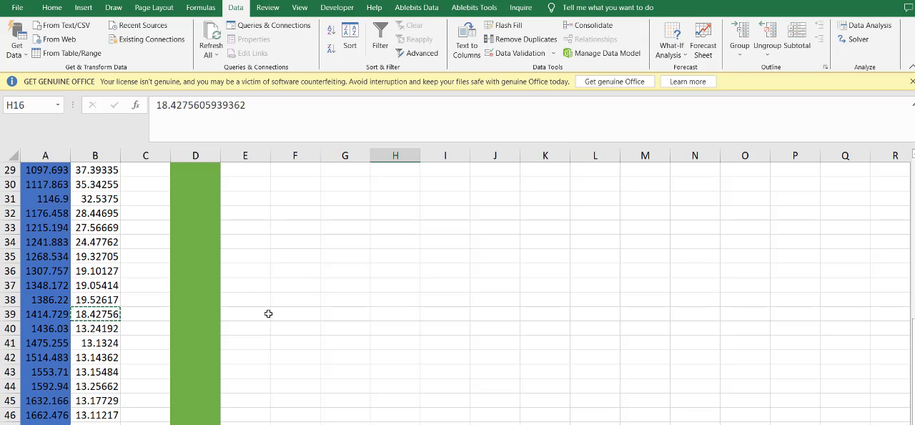
{"action": "left_click_drag", "start_coordinate": [54, 306], "coordinate": [103, 306]}
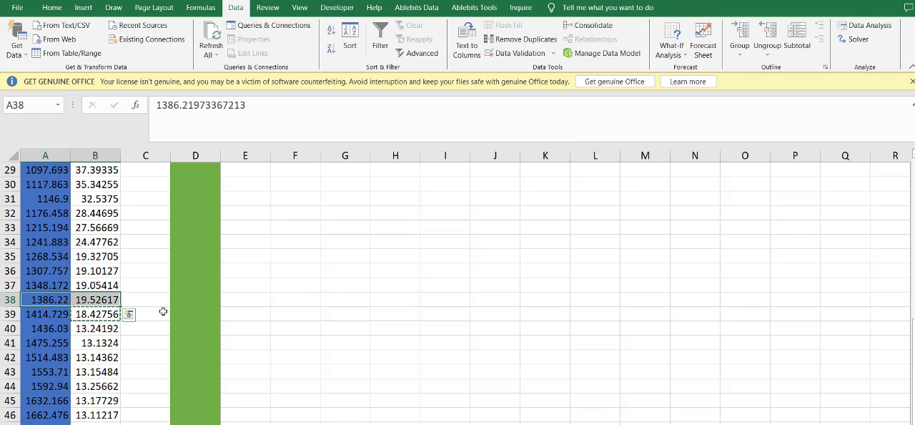
{"action": "left_click", "coordinate": [52, 312]}
{"action": "left_click", "coordinate": [158, 299]}
{"action": "type", "text": "="}
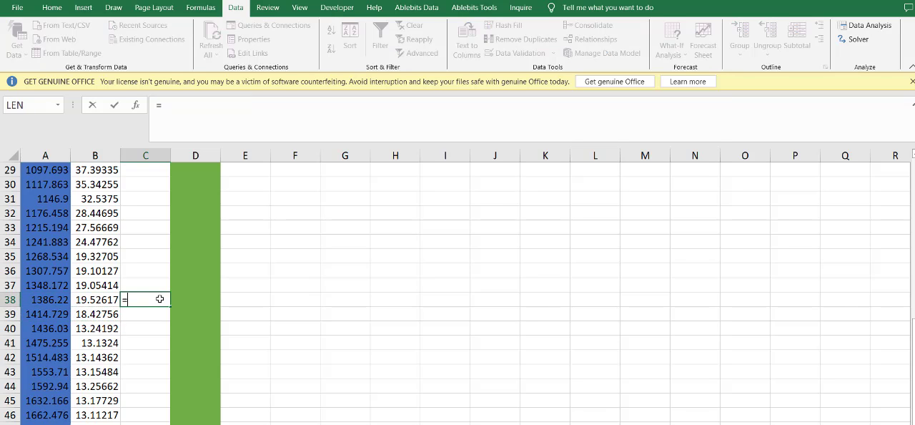
{"action": "left_click_drag", "start_coordinate": [84, 299], "coordinate": [92, 315]}
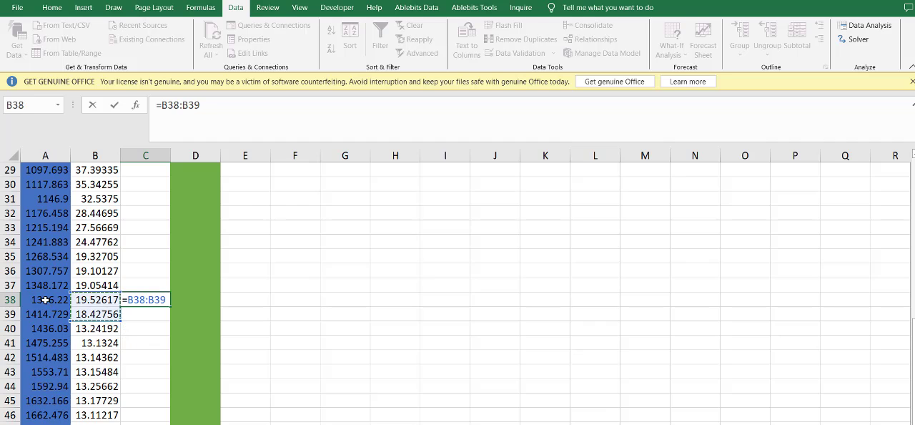
{"action": "mouse_move", "coordinate": [44, 301]}
{"action": "left_mouse_down"}
{"action": "mouse_move", "coordinate": [39, 315]}
{"action": "mouse_move", "coordinate": [39, 306]}
{"action": "left_mouse_up"}
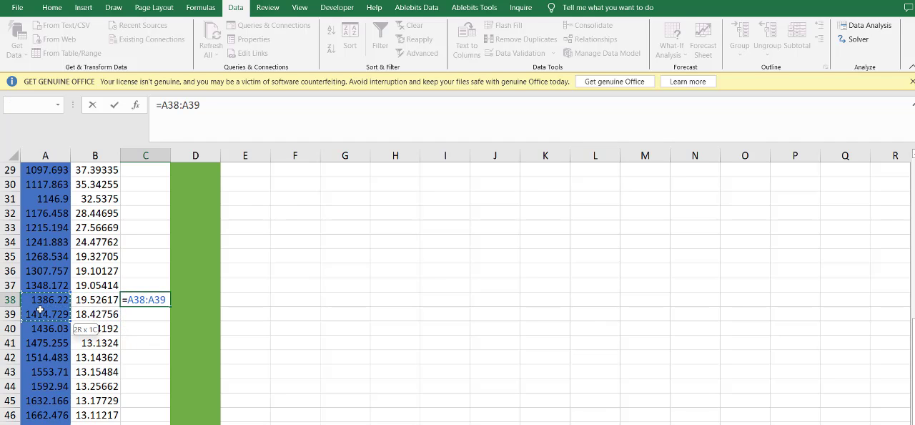
{"action": "left_click", "coordinate": [145, 313]}
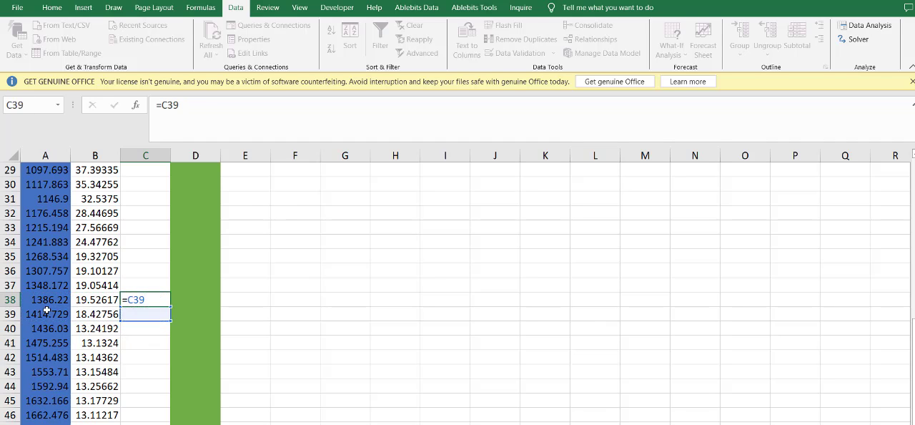
{"action": "key", "text": "Escape"}
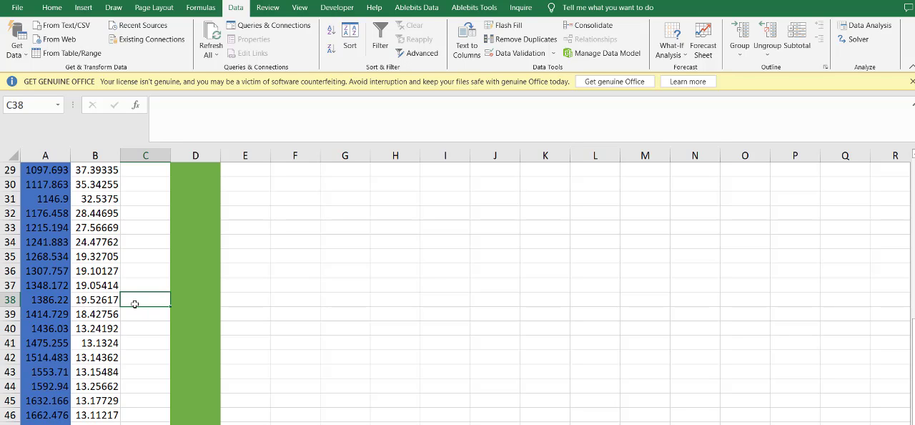
- Insert a blank row between the Negative months 1386.22 and 1414.729 and enter 1400 in A39
{"action": "left_click", "coordinate": [36, 305]}
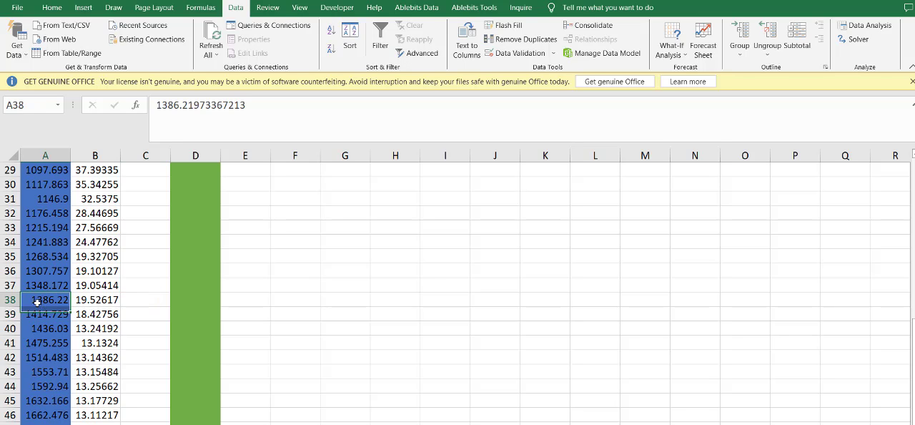
{"action": "right_click", "coordinate": [19, 313]}
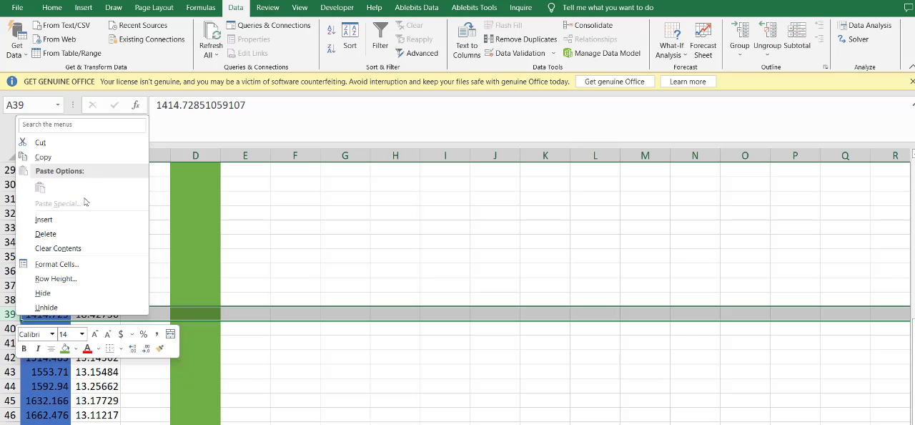
{"action": "key", "text": "Escape"}
{"action": "left_click", "coordinate": [68, 314]}
{"action": "type", "text": "1"}
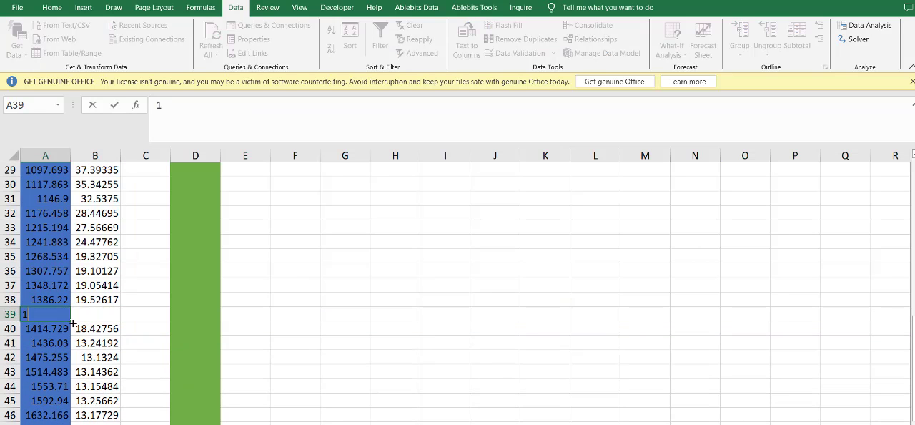
{"action": "type", "text": "400"}
{"action": "left_click", "coordinate": [200, 338]}
{"action": "left_click", "coordinate": [56, 313]}
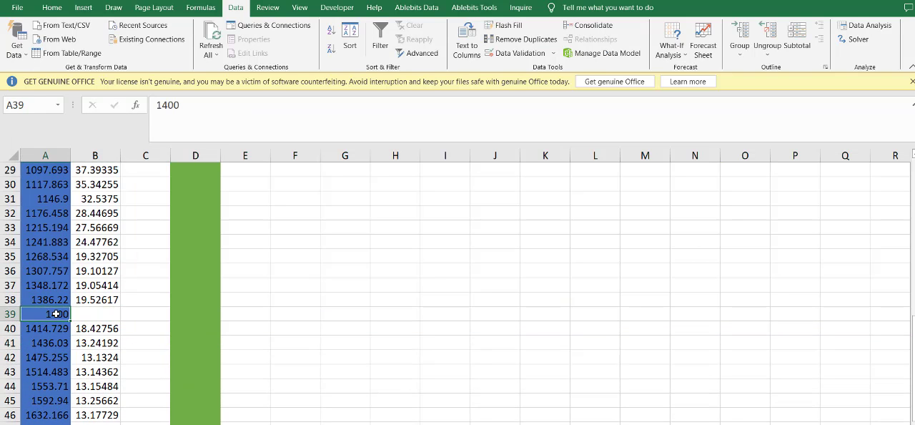
- Calculate the month difference around 1400 in D39 by subtracting A38 from A40
{"action": "left_click", "coordinate": [57, 300]}
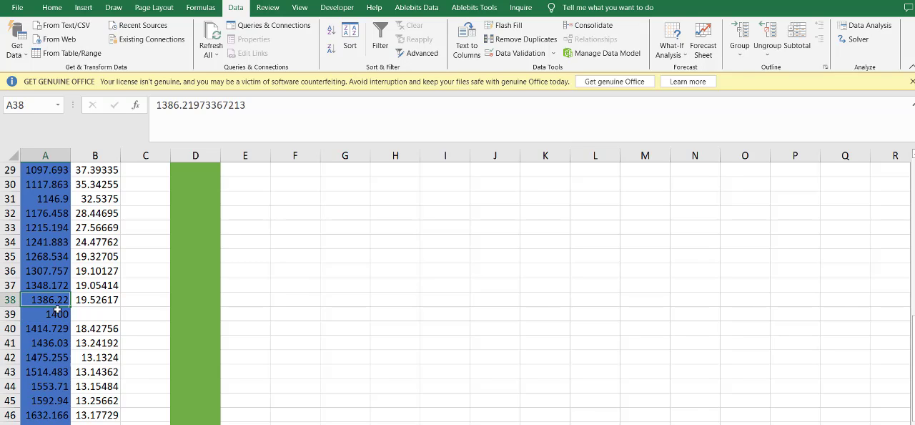
{"action": "left_click", "coordinate": [186, 314]}
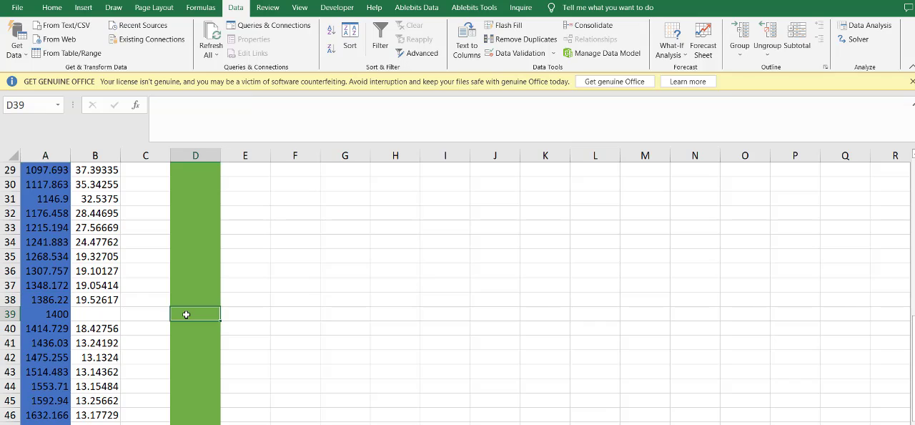
{"action": "type", "text": "="}
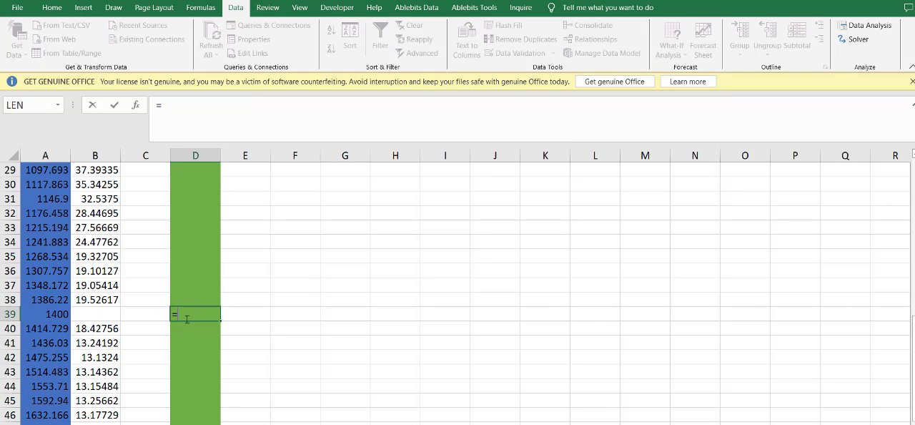
{"action": "left_click", "coordinate": [52, 330]}
{"action": "type", "text": "-"}
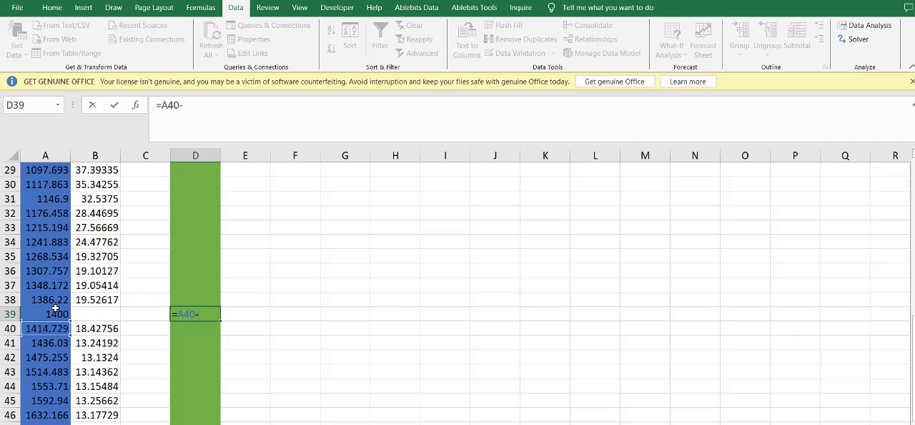
{"action": "left_click", "coordinate": [53, 298]}
{"action": "type", "text": "-"}
{"action": "key", "text": "Return"}
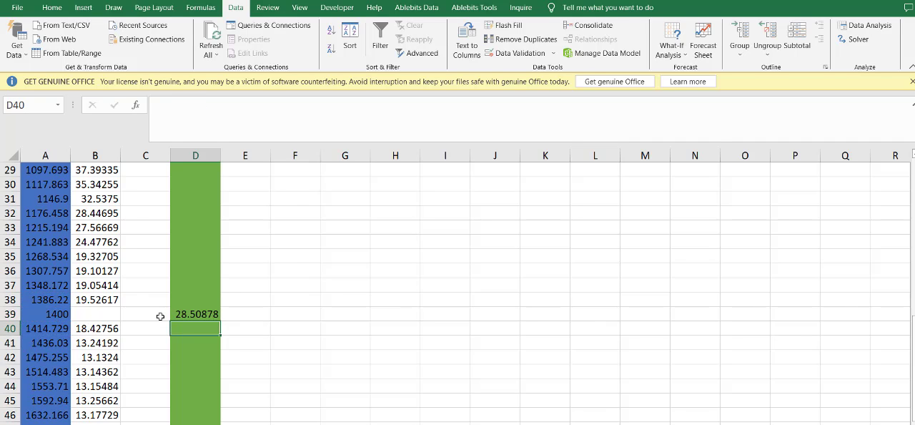
- Calculate the Negative survival difference around month 1400 in E39 by subtracting B38 from B40
{"action": "left_click", "coordinate": [190, 316]}
{"action": "left_click", "coordinate": [250, 314]}
{"action": "type", "text": "="}
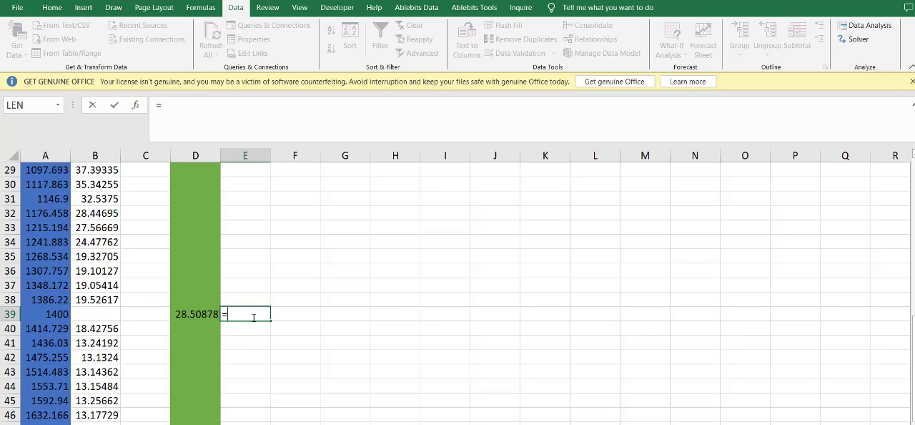
{"action": "left_click", "coordinate": [96, 330]}
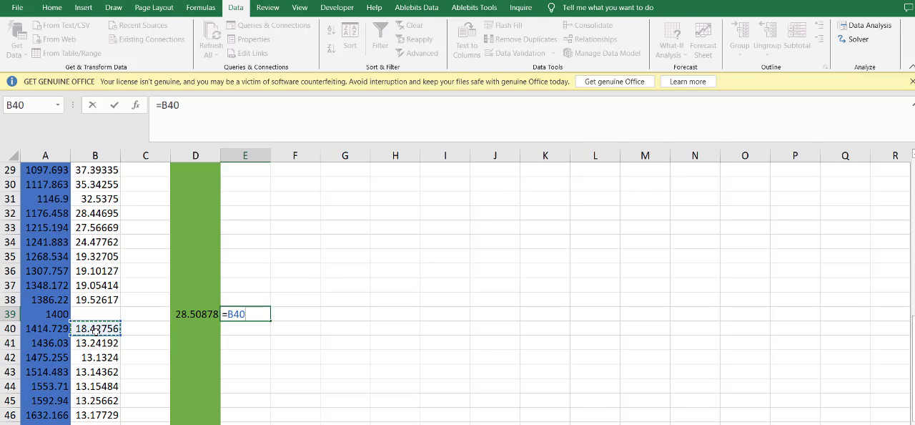
{"action": "type", "text": "-"}
{"action": "left_click", "coordinate": [107, 300]}
{"action": "key", "text": "Return"}
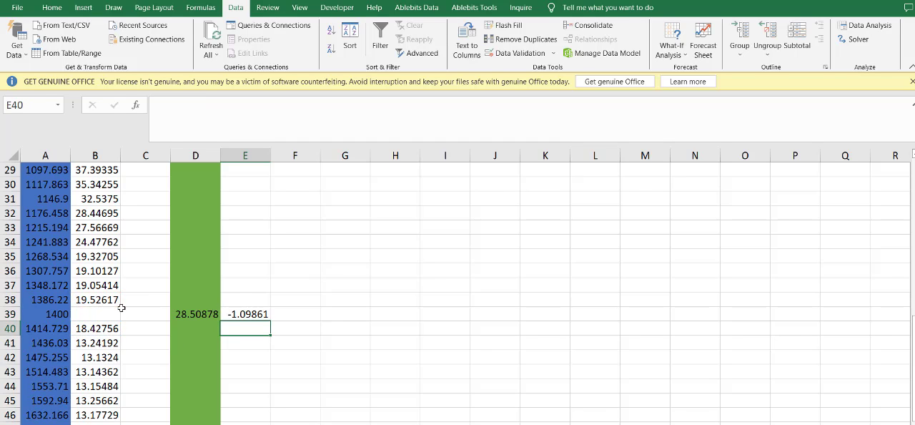
{"action": "left_click", "coordinate": [241, 320]}
{"action": "left_click", "coordinate": [282, 315]}
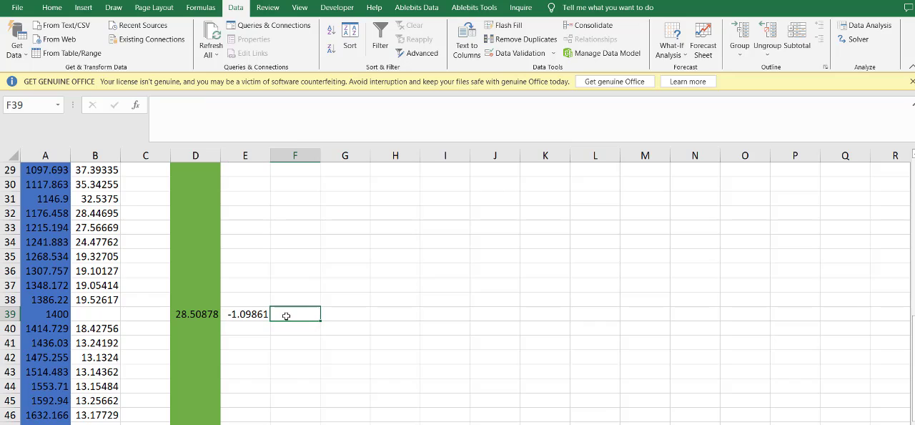
- Calculate the survival slope per month around month 1400 in F39 by dividing E39 by D39
{"action": "type", "text": "="}
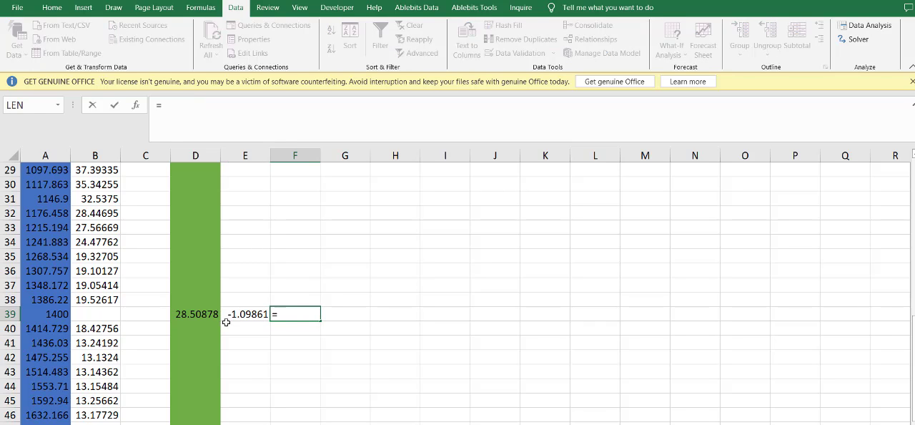
{"action": "left_click", "coordinate": [238, 313]}
{"action": "type", "text": "/"}
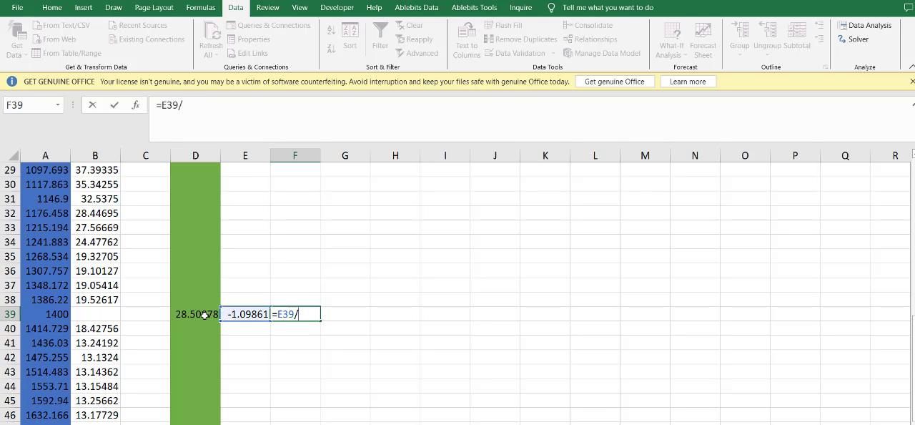
{"action": "left_click", "coordinate": [208, 315]}
{"action": "key", "text": "Return"}
{"action": "left_click", "coordinate": [279, 317]}
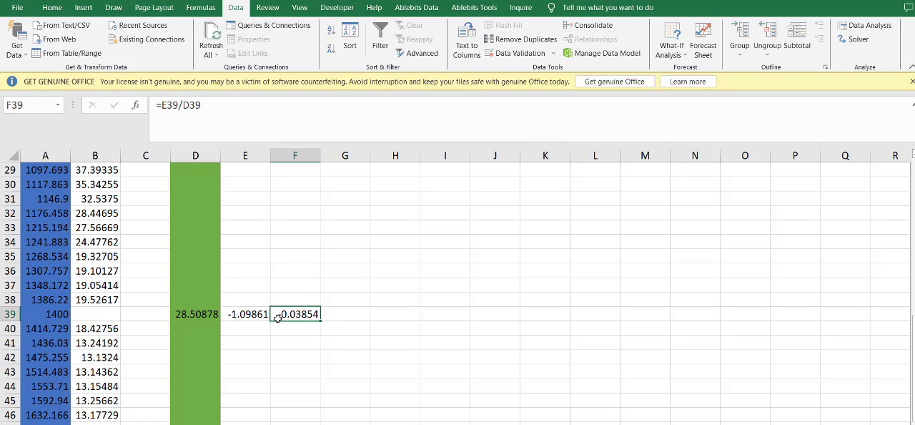
{"action": "left_click", "coordinate": [331, 318]}
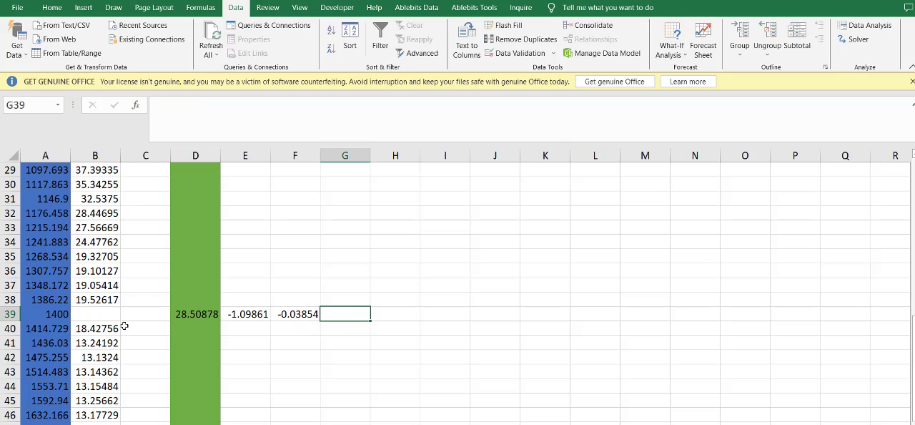
- Calculate the survival change from month 1386.22 to 1400 in B39 with the formula =(A39-A38)*F39
{"action": "left_click", "coordinate": [111, 314]}
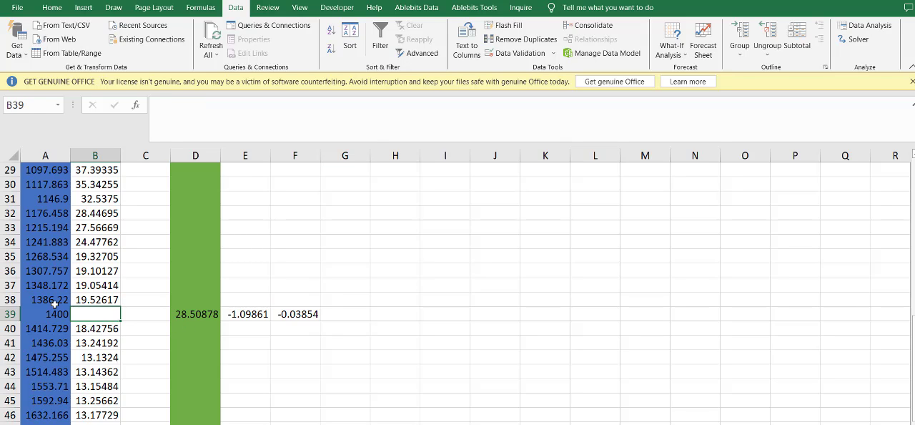
{"action": "left_click_drag", "start_coordinate": [51, 313], "coordinate": [98, 313]}
{"action": "left_click", "coordinate": [101, 316]}
{"action": "type", "text": "="}
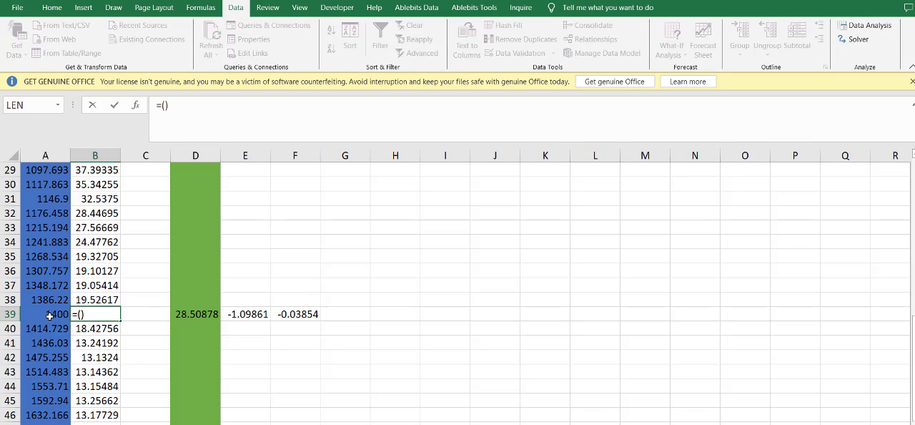
{"action": "type", "text": "()"}
{"action": "key", "text": "Return"}
{"action": "left_click", "coordinate": [452, 292]}
{"action": "left_click", "coordinate": [52, 314]}
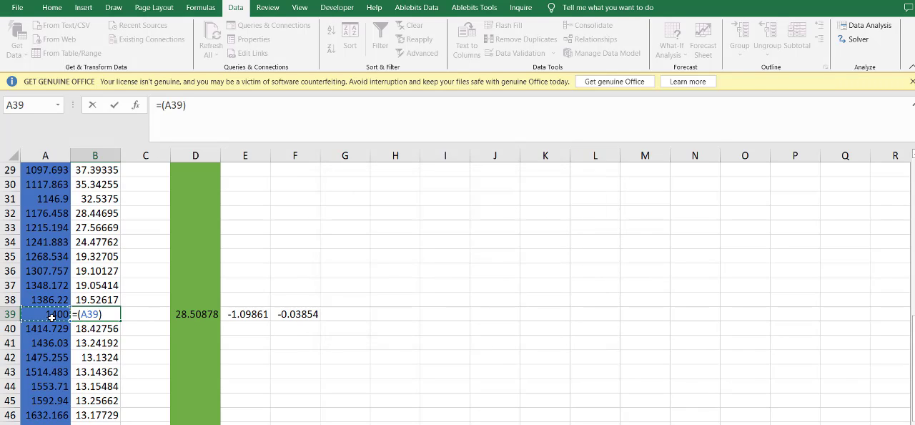
{"action": "type", "text": "-"}
{"action": "left_click", "coordinate": [37, 299]}
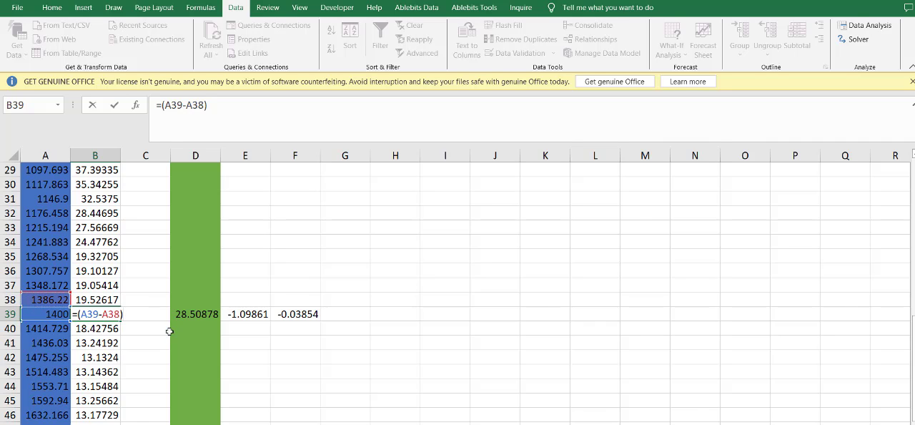
{"action": "type", "text": "*"}
{"action": "left_click", "coordinate": [295, 314]}
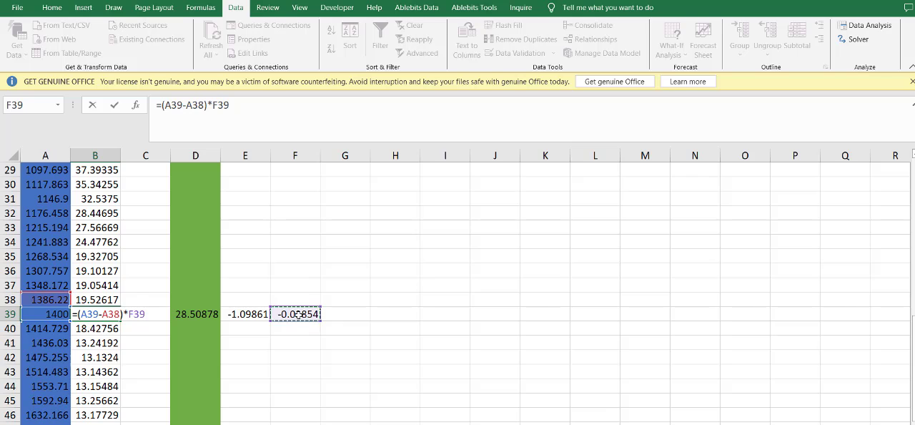
{"action": "key", "text": "Return"}
{"action": "left_click", "coordinate": [101, 314]}
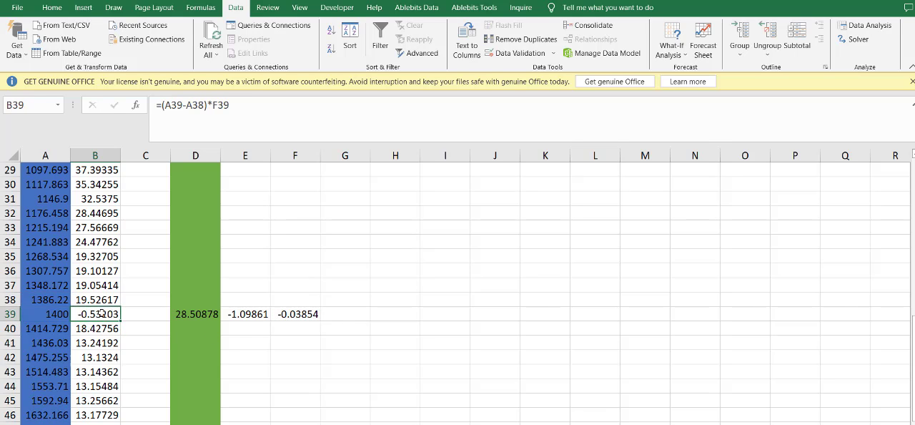
- Extend the B39 formula to =((A39-A38)*F39)+B38 so it gives the interpolated Negative survival at month 1400
{"action": "double_click", "coordinate": [110, 313]}
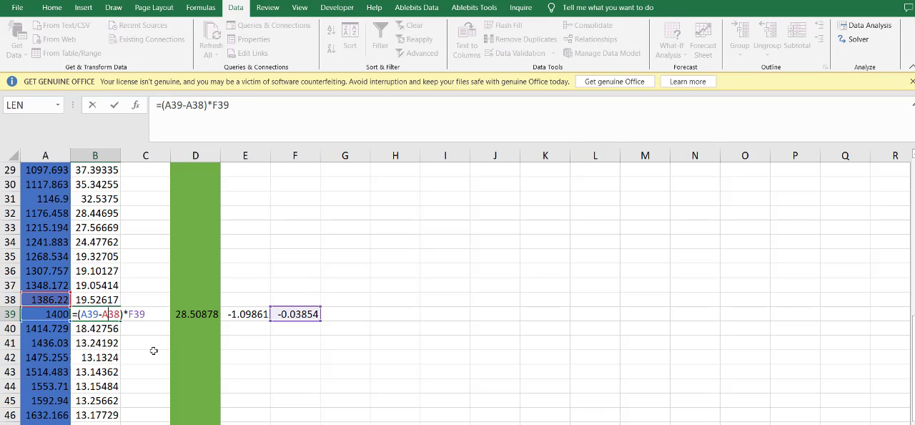
{"action": "key", "text": "Return"}
{"action": "left_click", "coordinate": [104, 316]}
{"action": "left_click", "coordinate": [91, 301]}
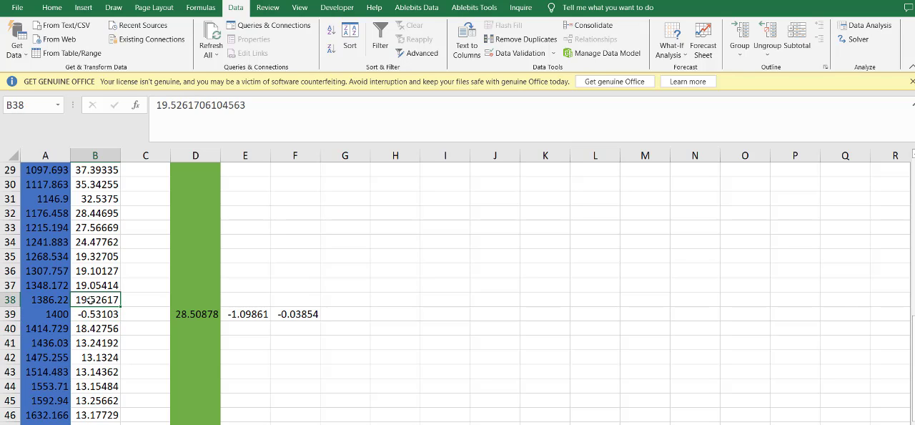
{"action": "left_click", "coordinate": [92, 313]}
{"action": "key", "text": "ctrl+Up"}
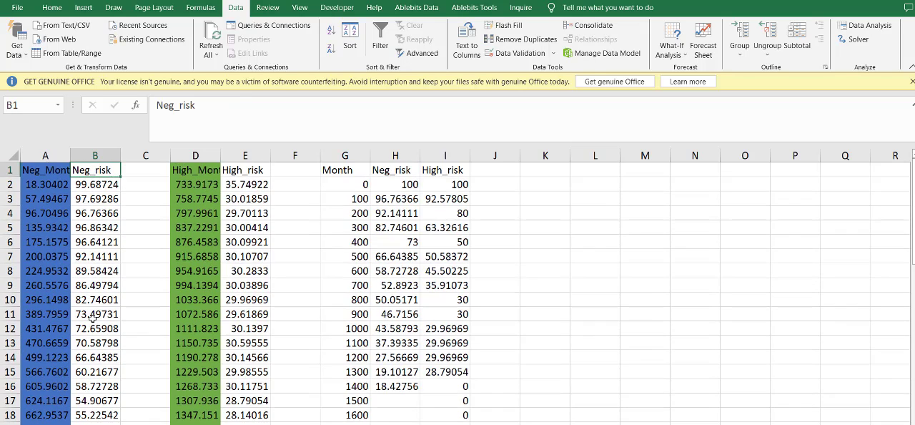
{"action": "scroll", "coordinate": [91, 311], "scroll_direction": "down", "scroll_amount": 11}
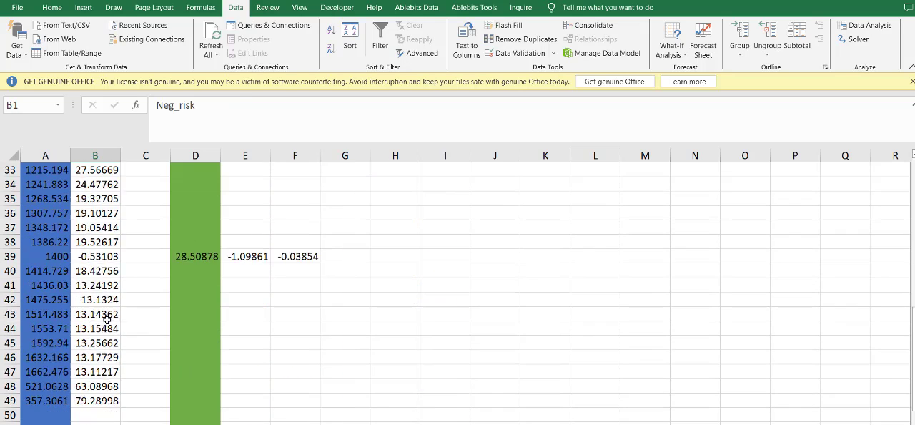
{"action": "double_click", "coordinate": [100, 257]}
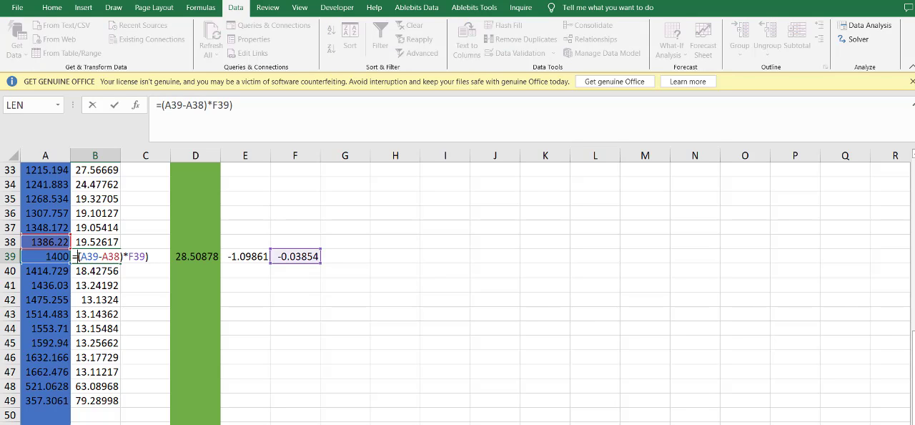
{"action": "type", "text": "("}
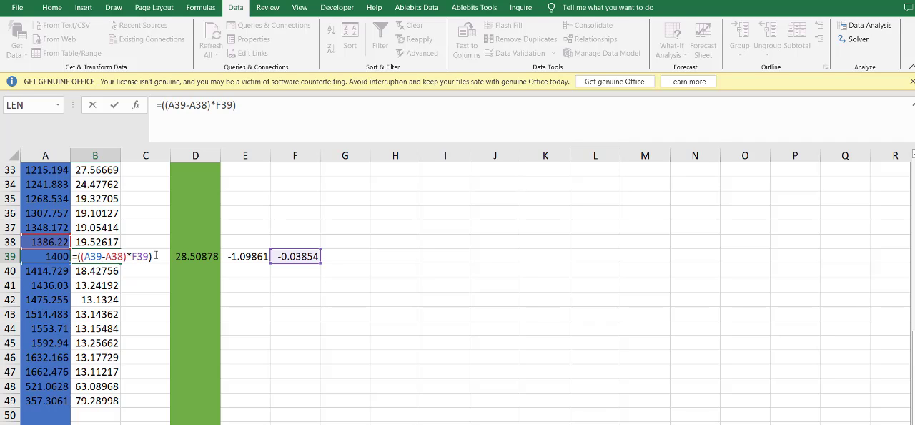
{"action": "type", "text": "+"}
{"action": "left_click", "coordinate": [106, 241]}
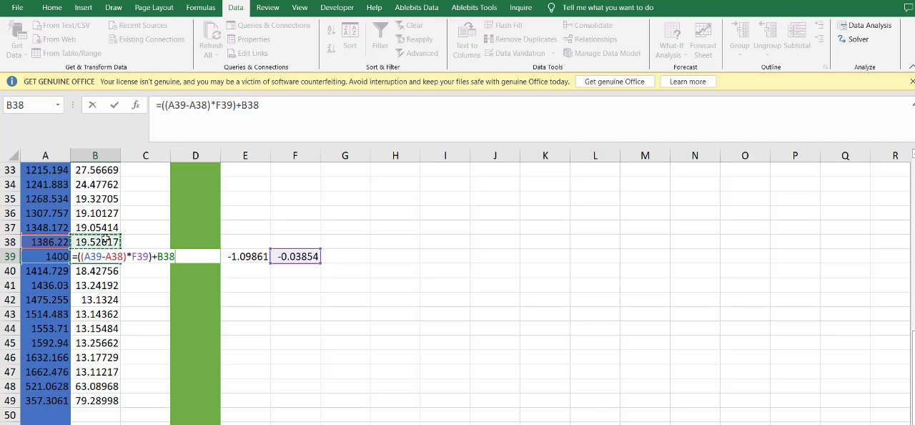
{"action": "key", "text": "Return"}
{"action": "left_click", "coordinate": [107, 259]}
- Try to copy the interpolated survival in B39 with its formula into Neg_risk cell H16 for Month 1400
{"action": "key", "text": "ctrl+c"}
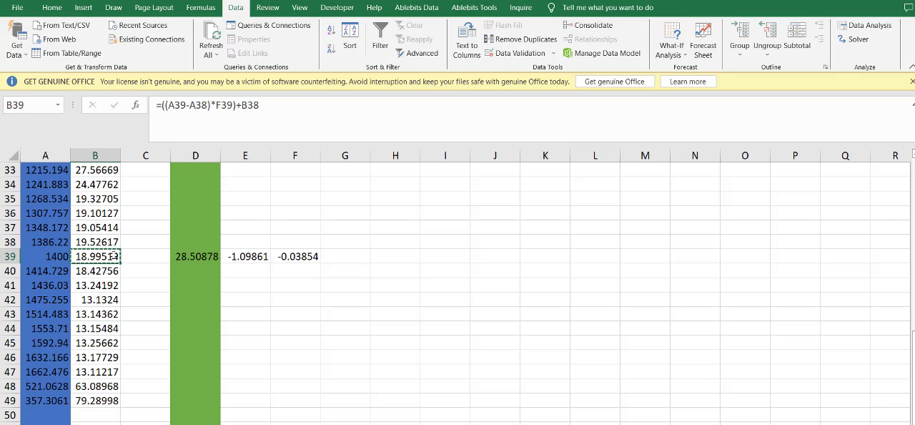
{"action": "scroll", "coordinate": [70, 255], "scroll_direction": "up", "scroll_amount": 11}
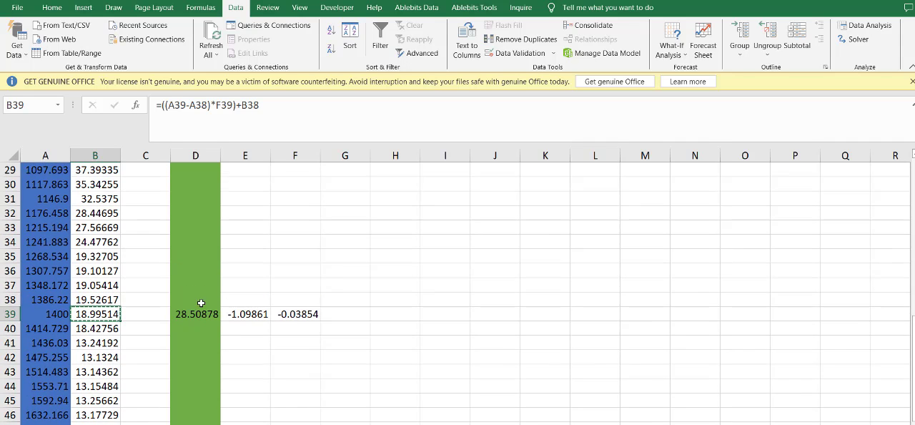
{"action": "left_click", "coordinate": [404, 388]}
{"action": "key", "text": "ctrl+v"}
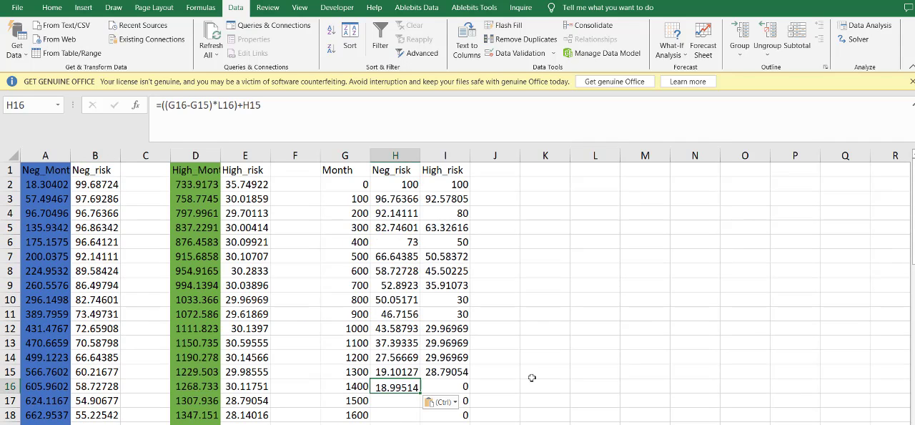
{"action": "key", "text": "ctrl+z"}
{"action": "key", "text": "ctrl+v"}
{"action": "key", "text": "ctrl+z"}
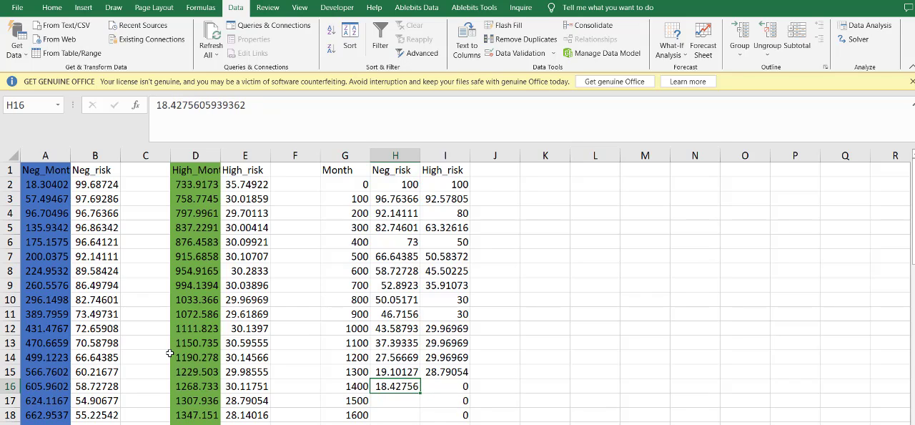
- Copy the interpolated Negative survival from B39 into Neg_risk cell H16 for Month 1400, pasting it as a value only
{"action": "scroll", "coordinate": [150, 351], "scroll_direction": "down", "scroll_amount": 9}
{"action": "left_click", "coordinate": [107, 317]}
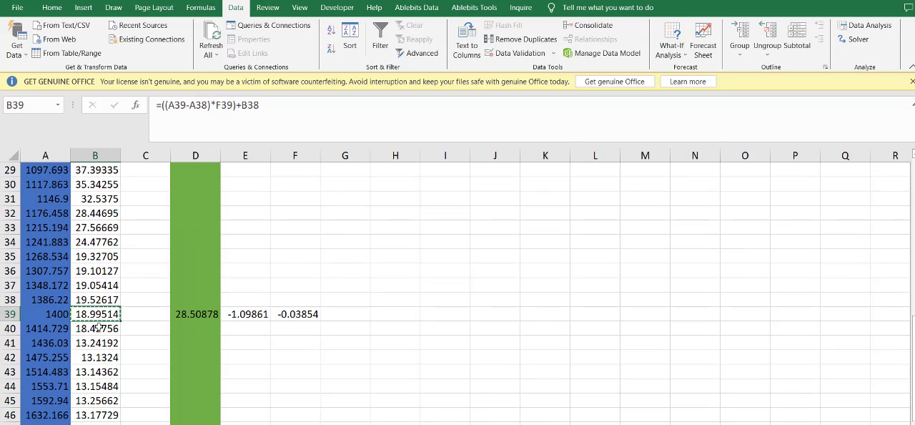
{"action": "scroll", "coordinate": [404, 300], "scroll_direction": "up", "scroll_amount": 9}
{"action": "scroll", "coordinate": [413, 330], "scroll_direction": "down", "scroll_amount": 3}
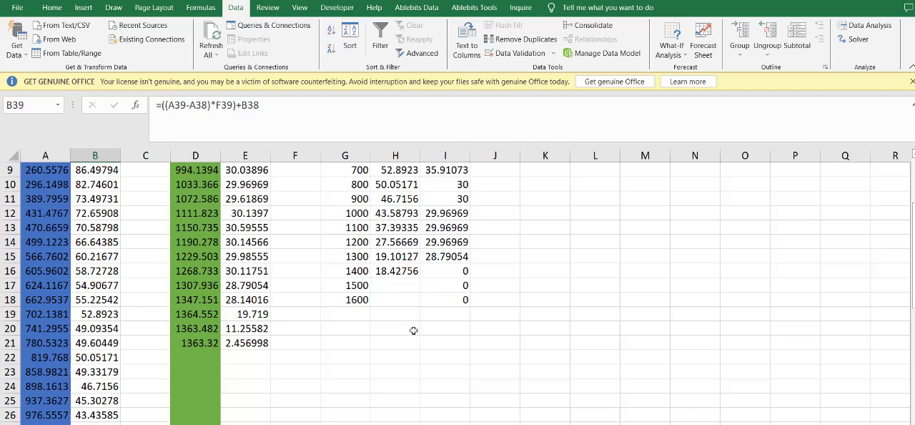
{"action": "right_click", "coordinate": [397, 272]}
{"action": "left_click", "coordinate": [399, 274]}
{"action": "right_click", "coordinate": [401, 276]}
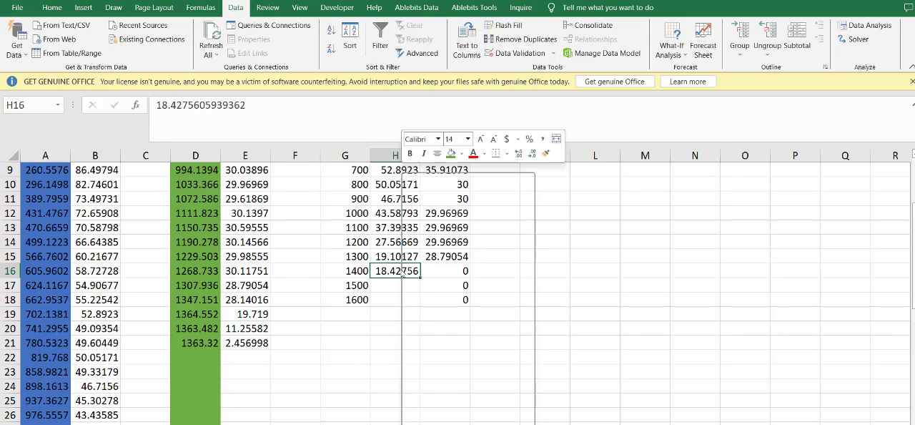
{"action": "left_click", "coordinate": [443, 244]}
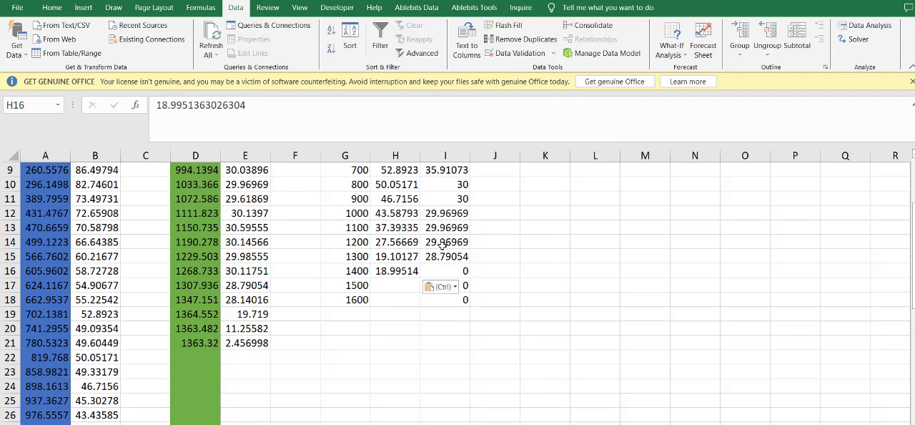
- Copy the Negative survival reading at month 1475.255, in B42, into Neg_risk cell H17 for Month 1500
{"action": "scroll", "coordinate": [193, 331], "scroll_direction": "down", "scroll_amount": 9}
{"action": "left_click", "coordinate": [150, 299]}
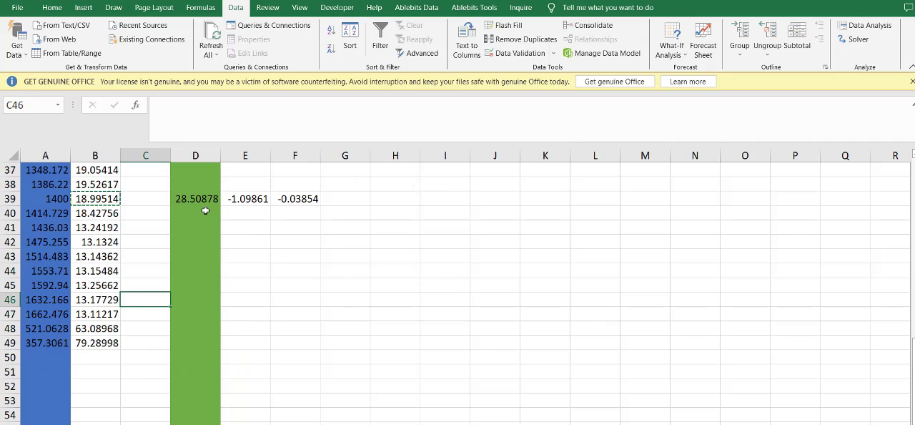
{"action": "left_click", "coordinate": [142, 258]}
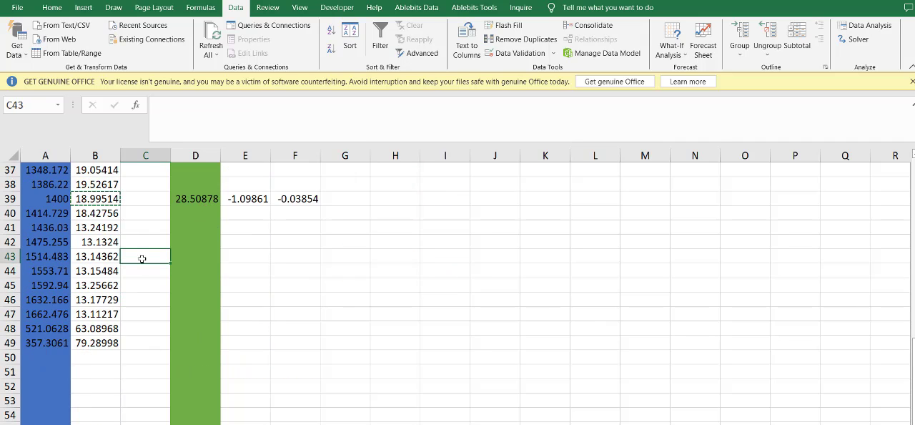
{"action": "scroll", "coordinate": [142, 258], "scroll_direction": "up", "scroll_amount": 3}
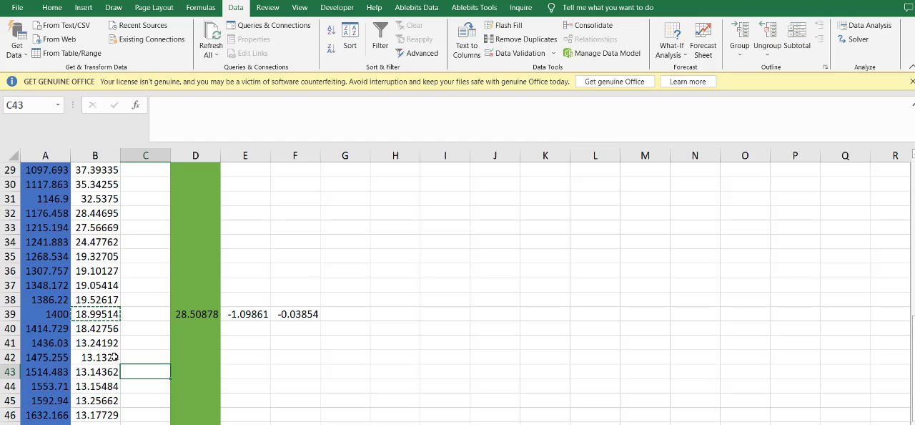
{"action": "scroll", "coordinate": [133, 346], "scroll_direction": "up", "scroll_amount": 4}
{"action": "scroll", "coordinate": [106, 343], "scroll_direction": "down", "scroll_amount": 5}
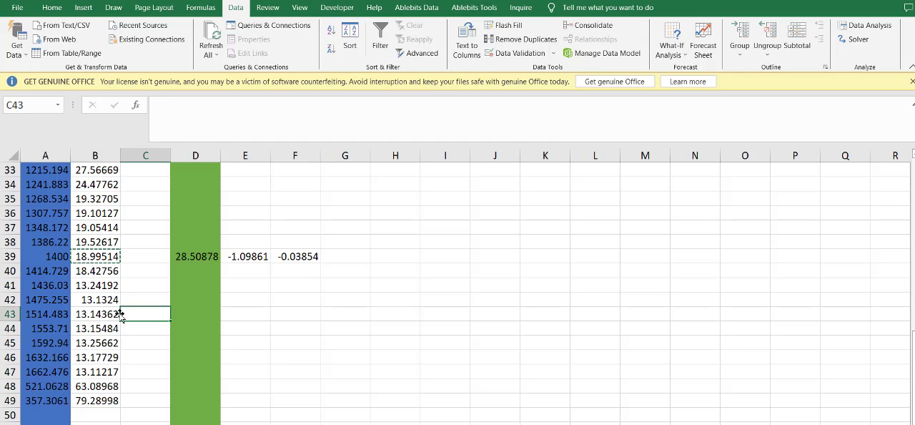
{"action": "left_click", "coordinate": [96, 299]}
{"action": "key", "text": "ctrl+c"}
{"action": "scroll", "coordinate": [296, 306], "scroll_direction": "up", "scroll_amount": 8}
{"action": "left_click", "coordinate": [396, 285]}
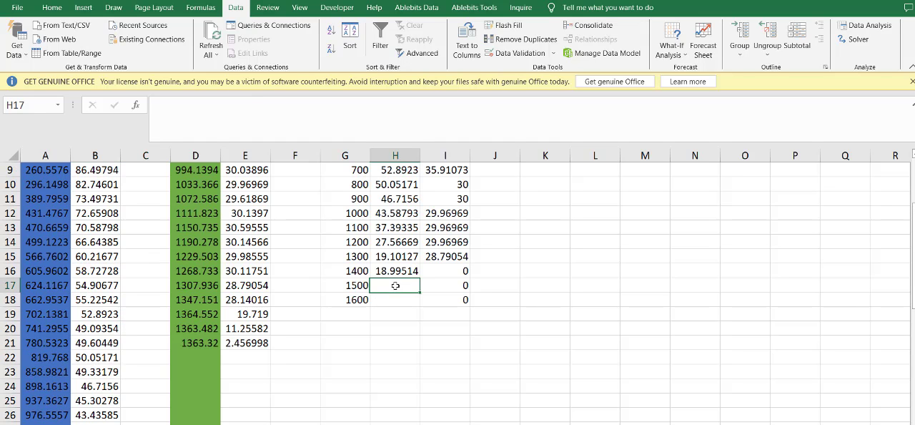
{"action": "key", "text": "ctrl+v"}
- Copy the Negative survival reading at month 1662.476, in B47, into Neg_risk cell H18 for Month 1600
{"action": "scroll", "coordinate": [41, 355], "scroll_direction": "down", "scroll_amount": 5}
{"action": "scroll", "coordinate": [114, 371], "scroll_direction": "down", "scroll_amount": 3}
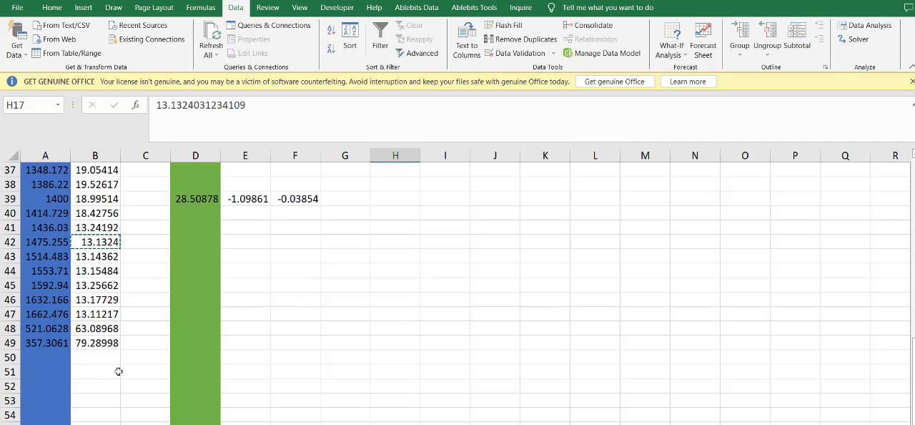
{"action": "left_click", "coordinate": [121, 313]}
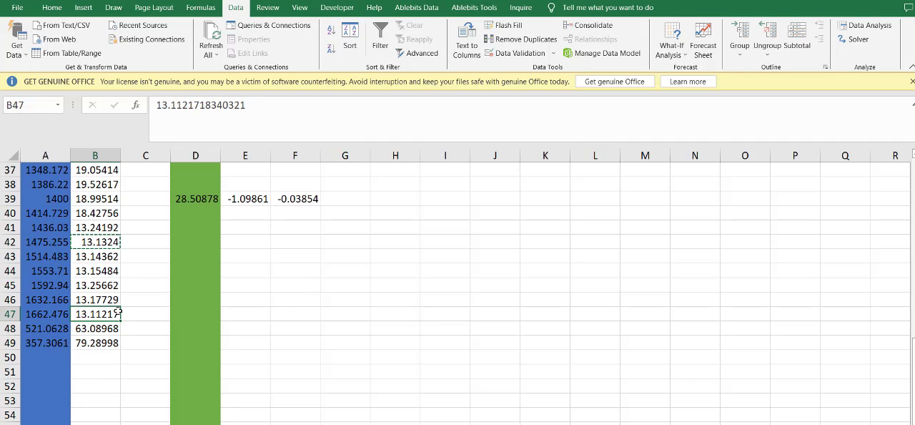
{"action": "key", "text": "ctrl+c"}
{"action": "scroll", "coordinate": [416, 293], "scroll_direction": "up", "scroll_amount": 9}
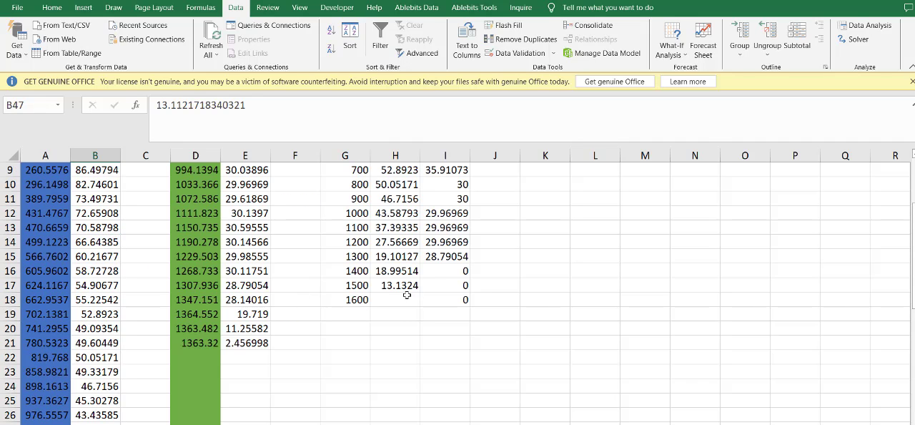
{"action": "left_click", "coordinate": [416, 298]}
{"action": "key", "text": "ctrl+v"}
{"action": "left_click", "coordinate": [593, 314]}
- Compare the aligned Neg_risk values with the tail of the Negative curve in WebPlotDigitizer
{"action": "key", "text": "alt+Tab"}
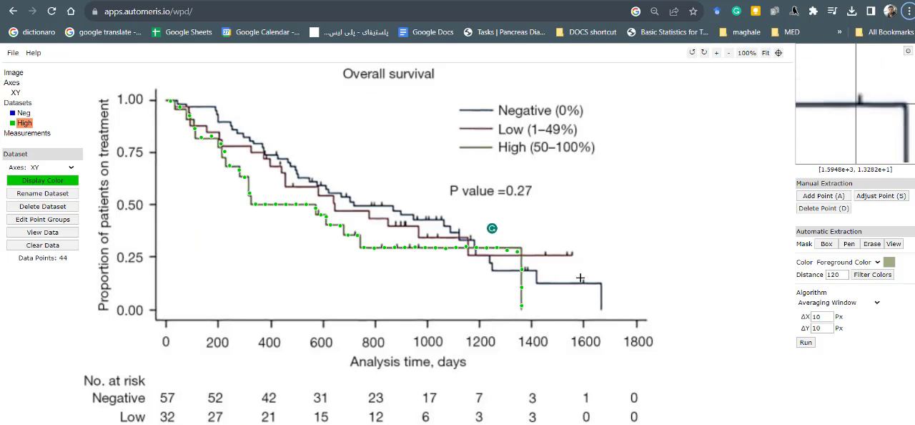
{"action": "key", "text": "alt+Tab"}
{"action": "left_click", "coordinate": [487, 356]}
{"action": "left_click_drag", "start_coordinate": [445, 300], "coordinate": [390, 188]}
{"action": "left_click", "coordinate": [400, 300]}
{"action": "key", "text": "alt+Tab"}
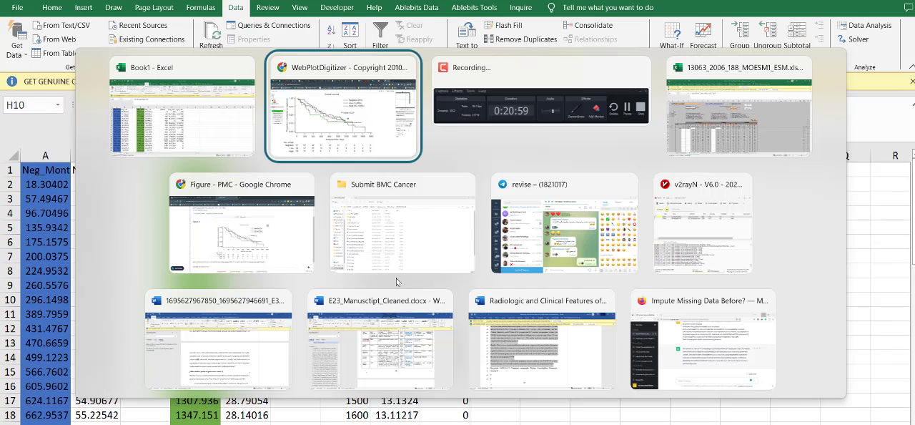
- Switch to the hazard ratio calculator workbook 13063_2006_188_MOESM1_ESM and enable editing for it
{"action": "key", "text": "alt+Tab"}
{"action": "key", "text": "alt+Tab"}
{"action": "key", "text": "ctrl+Page_Up"}
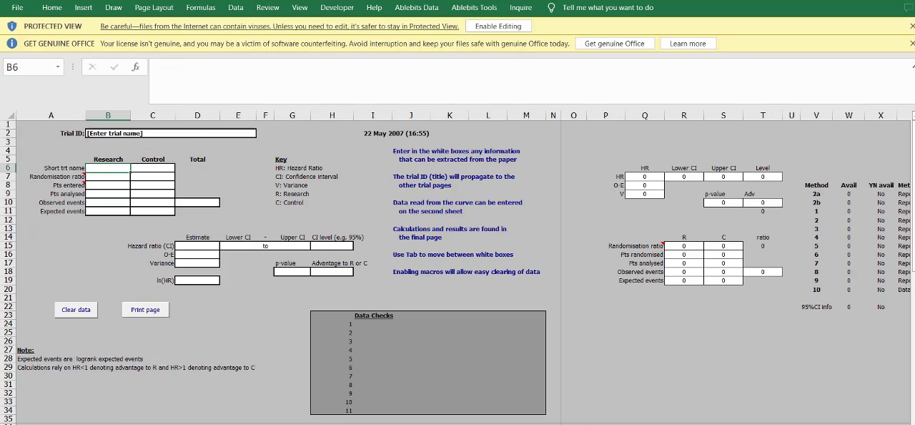
{"action": "key", "text": "alt+Tab"}
{"action": "key", "text": "alt+Tab"}
{"action": "key", "text": "ctrl+Page_Down"}
{"action": "key", "text": "ctrl+Page_Up"}
{"action": "left_click_drag", "start_coordinate": [59, 160], "coordinate": [684, 375]}
{"action": "left_click", "coordinate": [684, 375]}
{"action": "left_click", "coordinate": [105, 170]}
{"action": "left_click", "coordinate": [383, 69]}
{"action": "left_click", "coordinate": [435, 263]}
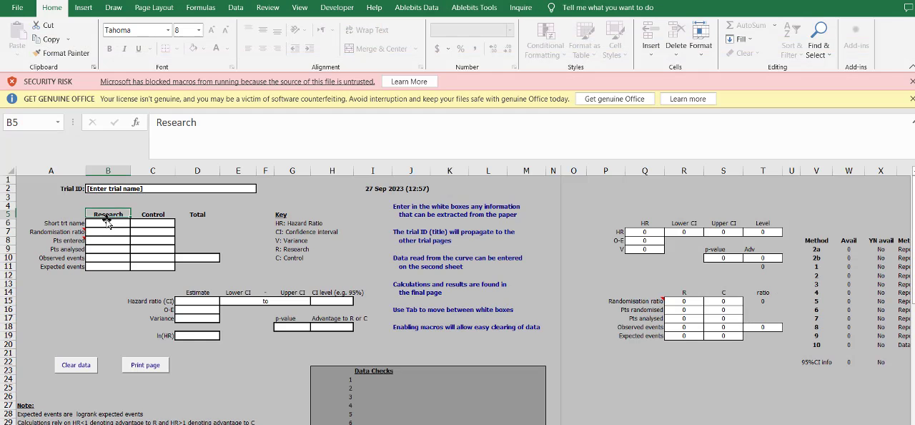
- Enter the short treatment names in row 6: Neg for Research and High PDL-1 for Control
{"action": "left_click", "coordinate": [108, 222]}
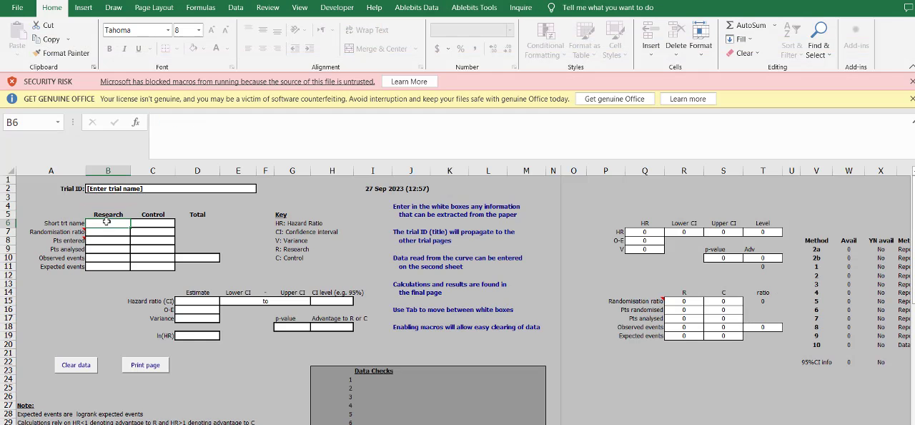
{"action": "type", "text": "Neg"}
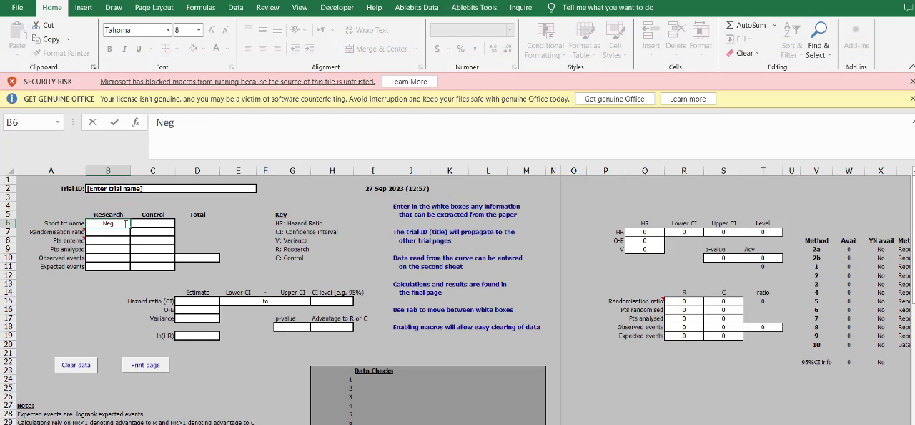
{"action": "left_click", "coordinate": [147, 222]}
{"action": "type", "text": "High"}
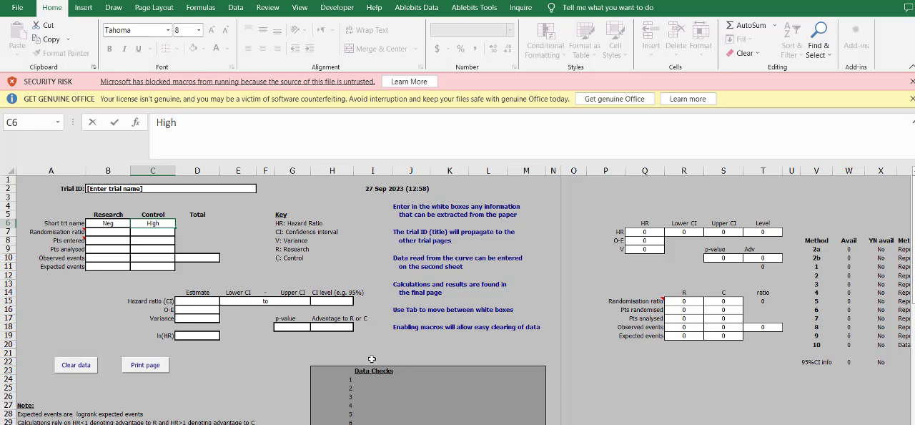
{"action": "type", "text": " PDL"}
{"action": "type", "text": "01"}
{"action": "key", "text": "BackSpace"}
{"action": "type", "text": "-1"}
{"action": "key", "text": "BackSpace"}
{"action": "key", "text": "BackSpace"}
{"action": "key", "text": "BackSpace"}
{"action": "type", "text": "1"}
{"action": "key", "text": "BackSpace"}
{"action": "type", "text": "-1"}
{"action": "left_click", "coordinate": [195, 301]}
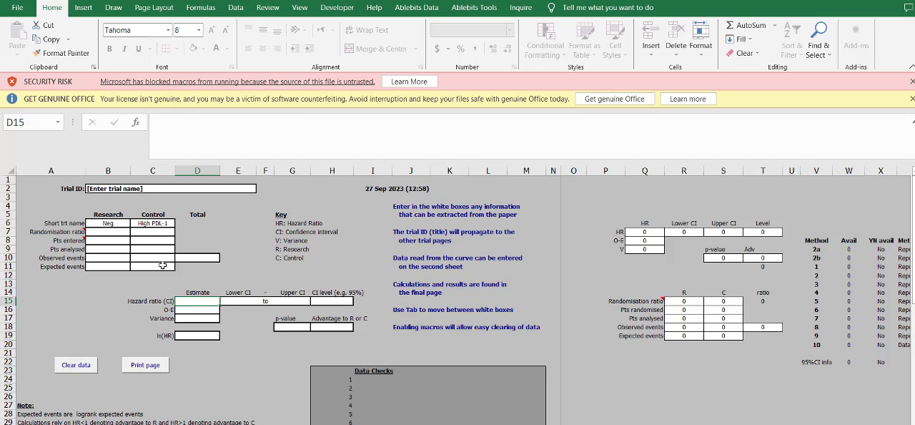
{"action": "left_click", "coordinate": [109, 213]}
{"action": "left_click", "coordinate": [112, 222]}
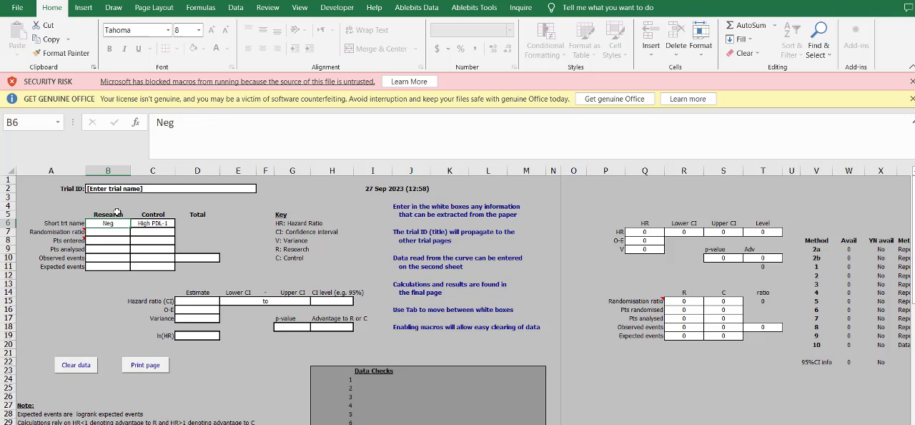
{"action": "mouse_move", "coordinate": [98, 208]}
{"action": "left_mouse_down"}
{"action": "mouse_move", "coordinate": [112, 275]}
{"action": "mouse_move", "coordinate": [98, 208]}
{"action": "left_mouse_up"}
{"action": "left_click", "coordinate": [92, 319]}
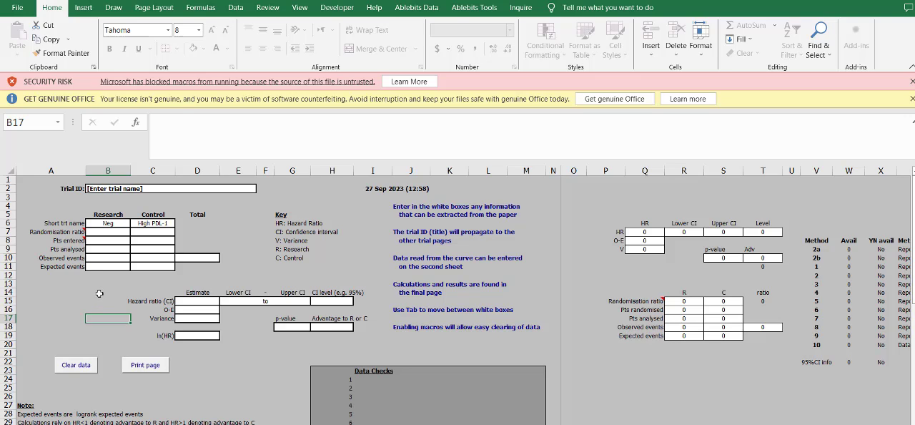
{"action": "left_click", "coordinate": [119, 234]}
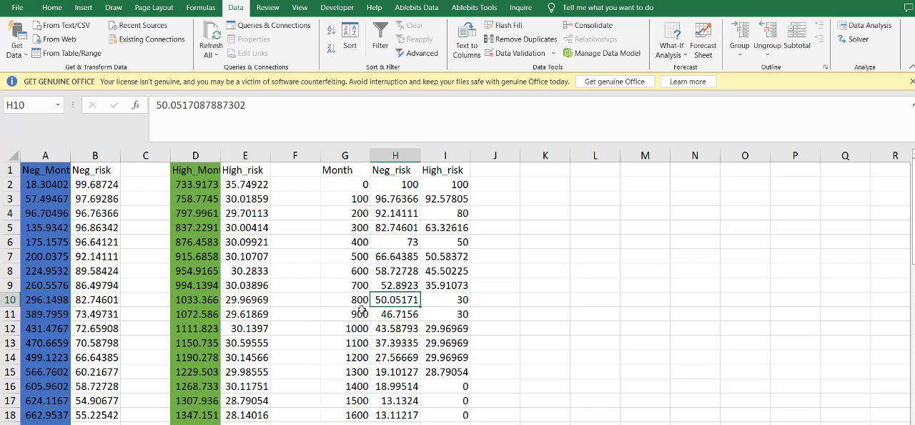
- On the calculator's curve data sheet, set the follow-up minimum to 0 and the maximum to 1600
{"action": "left_click", "coordinate": [493, 328]}
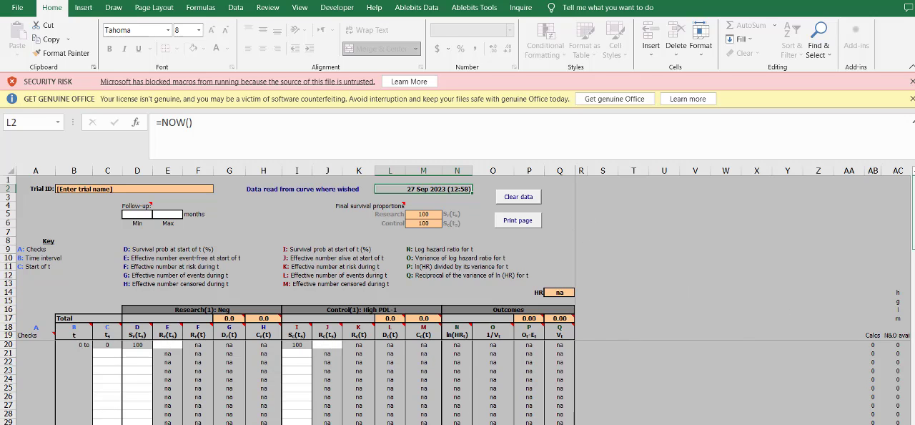
{"action": "left_click", "coordinate": [138, 216]}
{"action": "key", "text": "alt+Tab"}
{"action": "key", "text": "alt+Tab"}
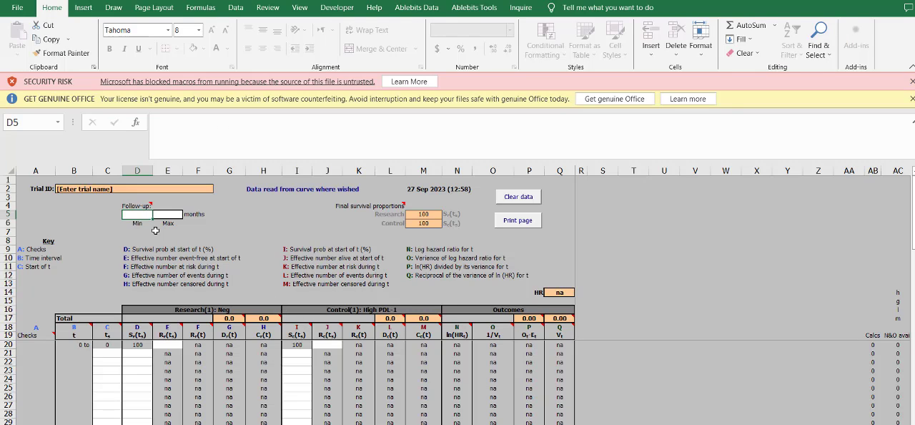
{"action": "type", "text": "0"}
{"action": "key", "text": "Tab"}
{"action": "type", "text": "1"}
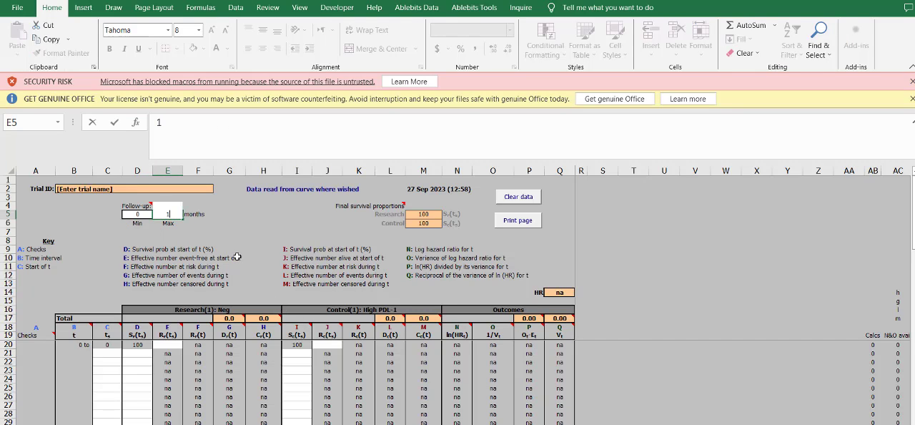
{"action": "type", "text": "600"}
{"action": "key", "text": "Tab"}
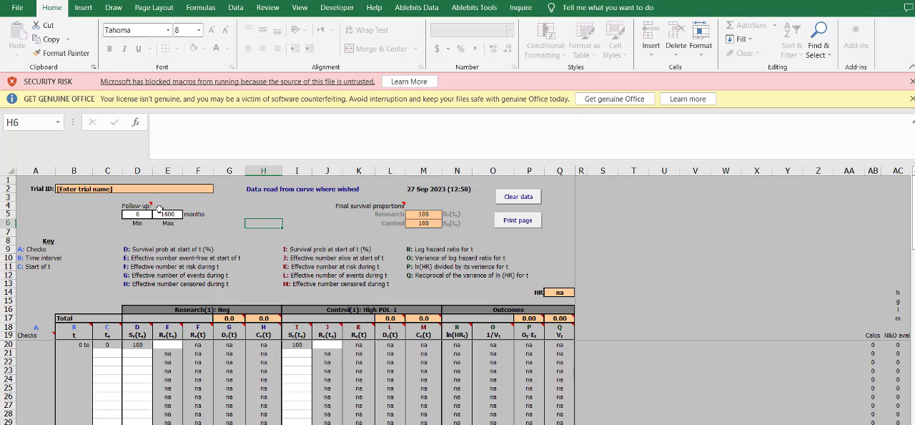
- Review the key and column headings of the curve data sheet alongside the aligned survival table in Book1
{"action": "left_click", "coordinate": [313, 248]}
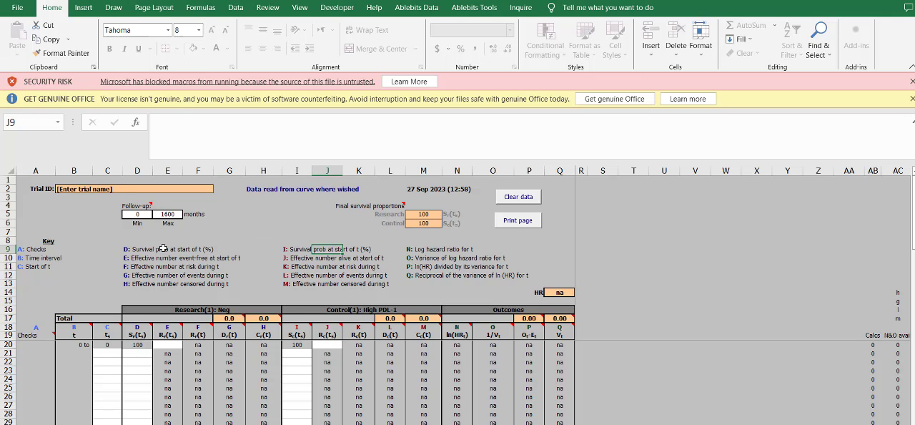
{"action": "left_click", "coordinate": [139, 206]}
{"action": "left_click", "coordinate": [262, 258]}
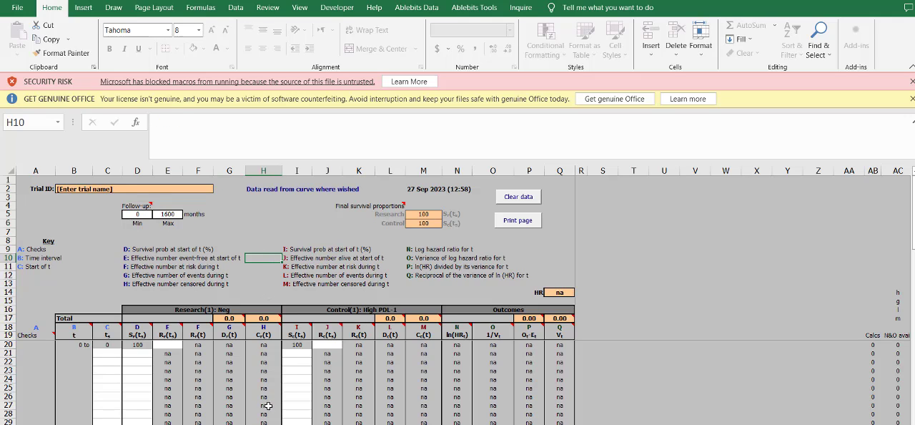
{"action": "scroll", "coordinate": [359, 390], "scroll_direction": "down", "scroll_amount": 3}
{"action": "scroll", "coordinate": [359, 390], "scroll_direction": "up", "scroll_amount": 3}
{"action": "left_click", "coordinate": [8, 335]}
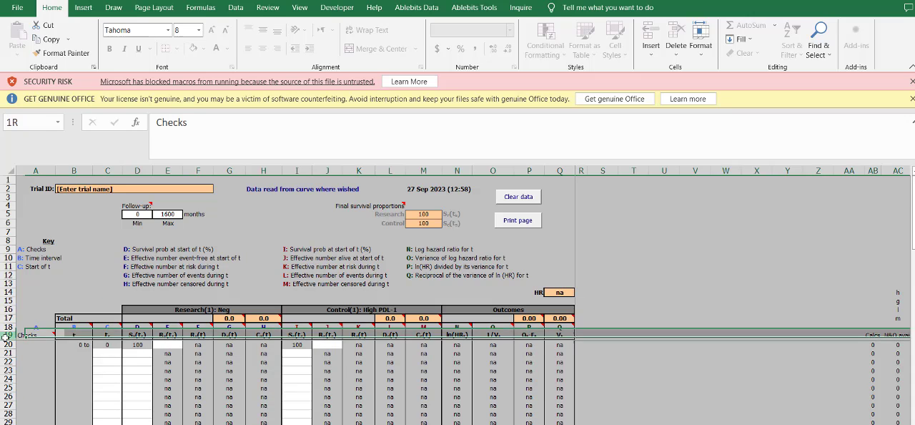
{"action": "left_click", "coordinate": [688, 410]}
{"action": "left_click", "coordinate": [142, 373]}
{"action": "key", "text": "alt+Tab"}
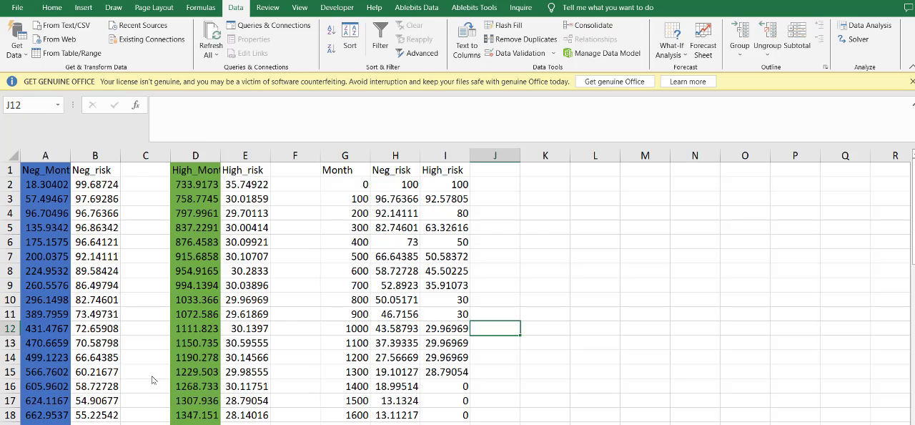
{"action": "key", "text": "alt+Tab"}
- Examine the effective-number-alive columns E and J for both arms, including column E's header note and its formula in E21
{"action": "left_click", "coordinate": [171, 344]}
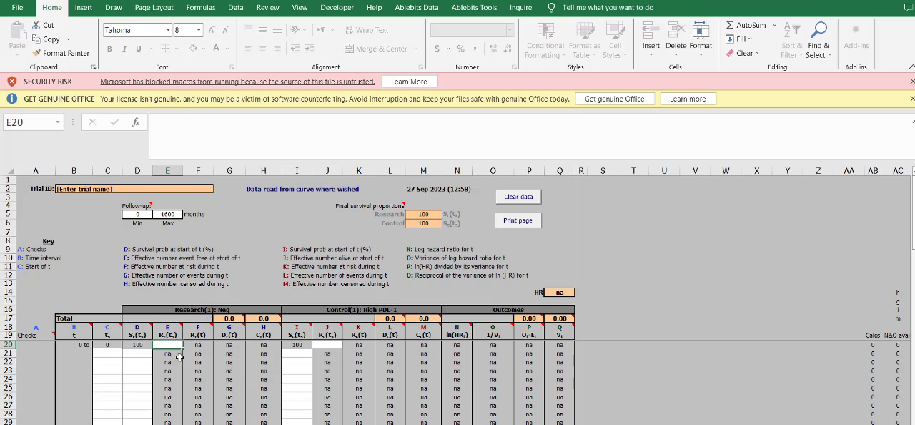
{"action": "left_click", "coordinate": [163, 326]}
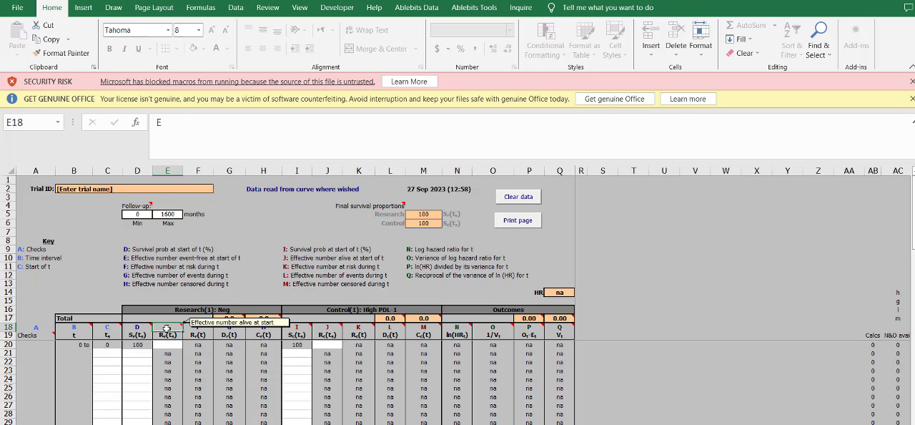
{"action": "key", "text": "alt+Tab"}
{"action": "key", "text": "alt+Tab"}
{"action": "left_click", "coordinate": [167, 353]}
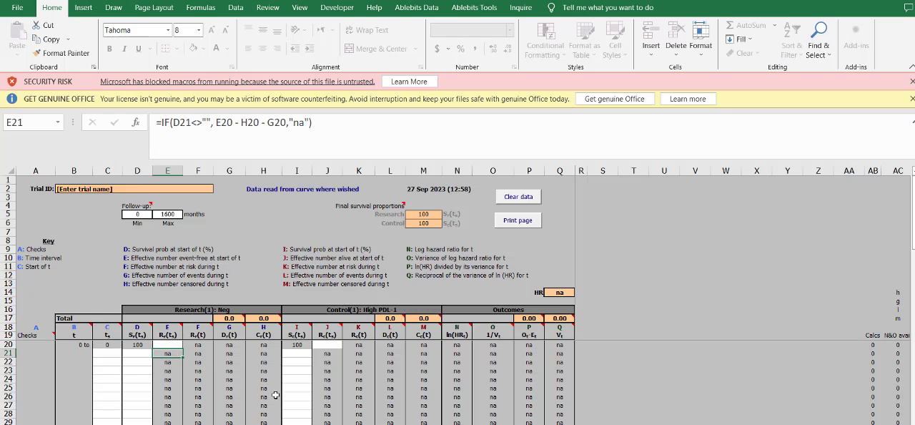
{"action": "left_click", "coordinate": [171, 335]}
{"action": "left_click", "coordinate": [332, 344]}
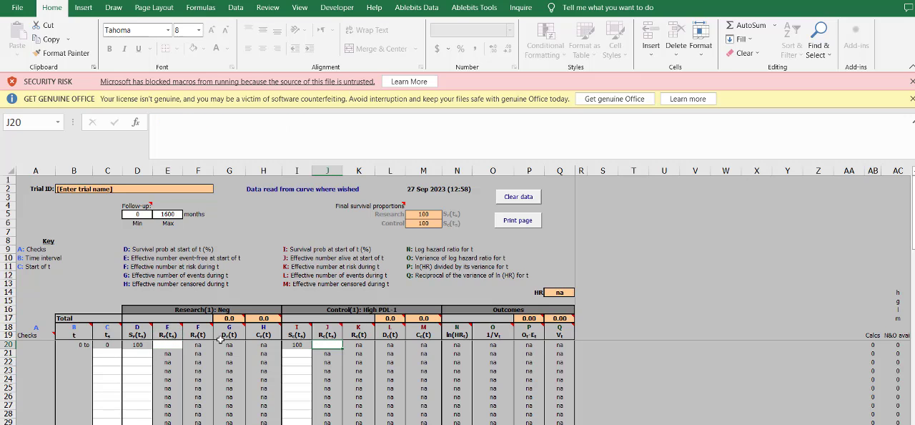
{"action": "left_click", "coordinate": [176, 343]}
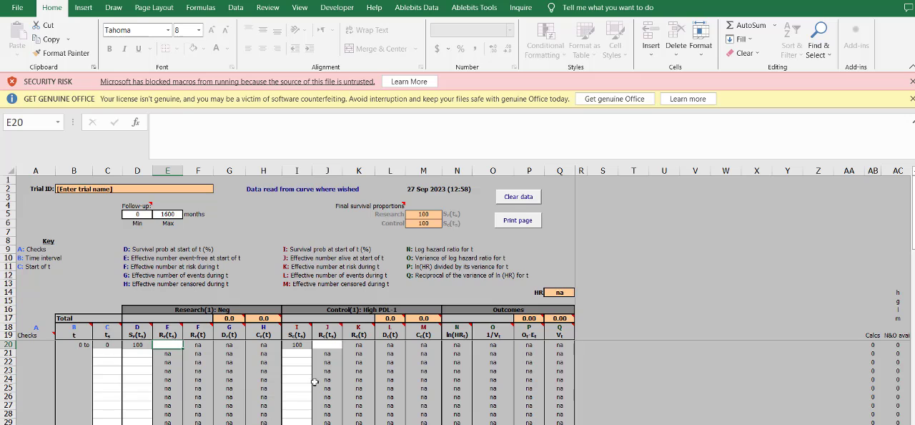
- Examine the number-at-risk rows under the overall survival plot in WebPlotDigitizer and on the article's Figure 4 page in Chrome
{"action": "key", "text": "alt+Tab"}
{"action": "key", "text": "alt+Tab"}
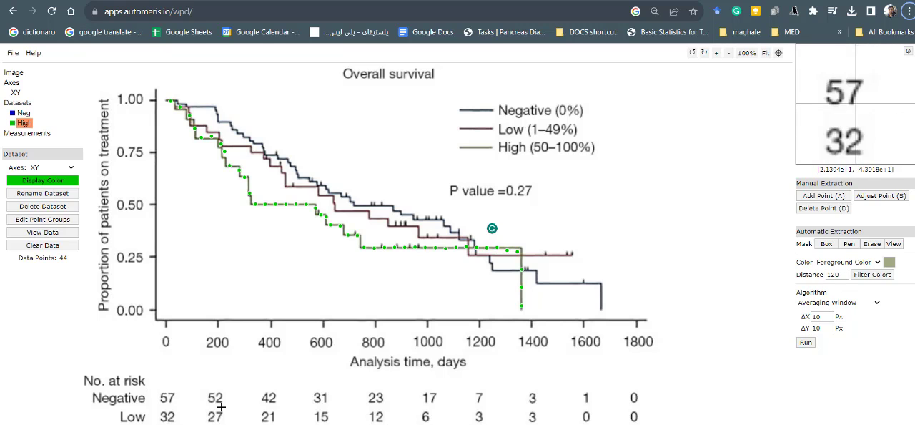
{"action": "key", "text": "alt+Tab"}
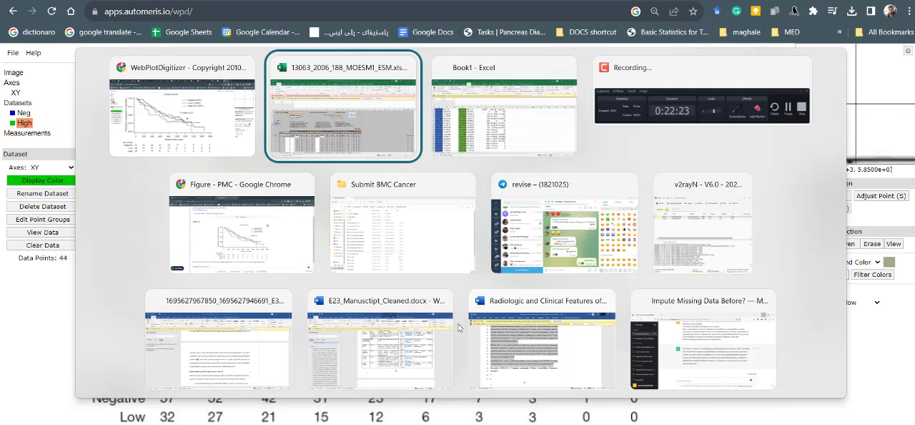
{"action": "key", "text": "Tab"}
{"action": "key", "text": "Tab"}
{"action": "key", "text": "Tab"}
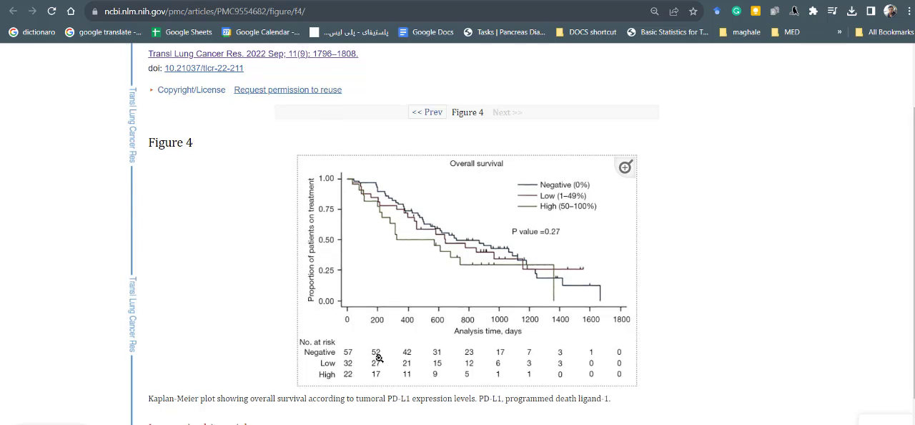
{"action": "scroll", "coordinate": [386, 293], "scroll_direction": "up", "scroll_amount": 1}
{"action": "scroll", "coordinate": [381, 215], "scroll_direction": "down", "scroll_amount": 2}
{"action": "scroll", "coordinate": [381, 200], "scroll_direction": "up", "scroll_amount": 2}
- Look through the full article's Kaplan-Meier figures and their number-at-risk tables
{"action": "left_click", "coordinate": [383, 2]}
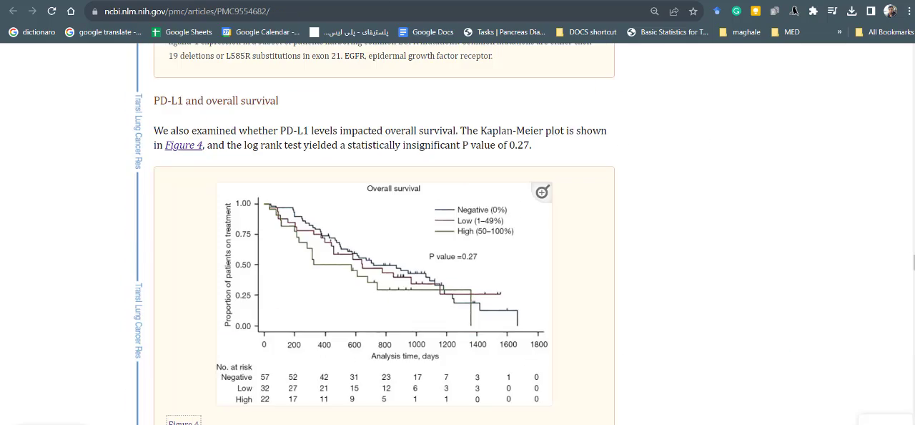
{"action": "scroll", "coordinate": [444, 413], "scroll_direction": "up", "scroll_amount": 5}
{"action": "scroll", "coordinate": [432, 410], "scroll_direction": "down", "scroll_amount": 2}
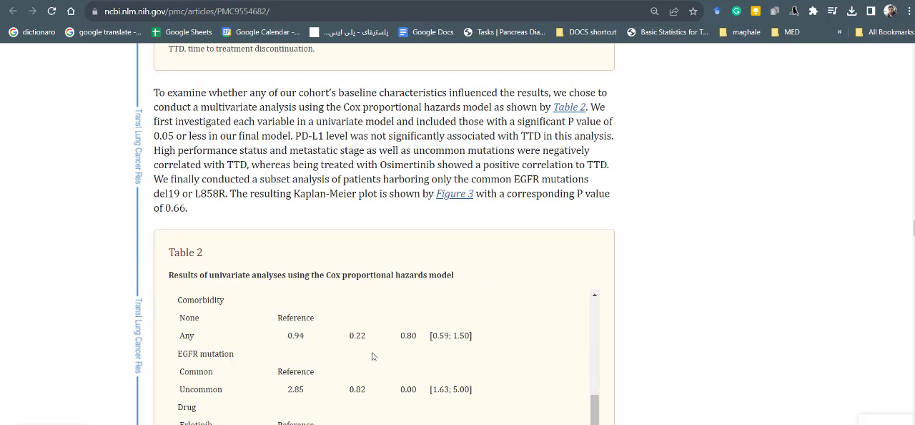
{"action": "scroll", "coordinate": [432, 409], "scroll_direction": "up", "scroll_amount": 4}
{"action": "scroll", "coordinate": [734, 267], "scroll_direction": "down", "scroll_amount": 5}
{"action": "scroll", "coordinate": [735, 267], "scroll_direction": "down", "scroll_amount": 8}
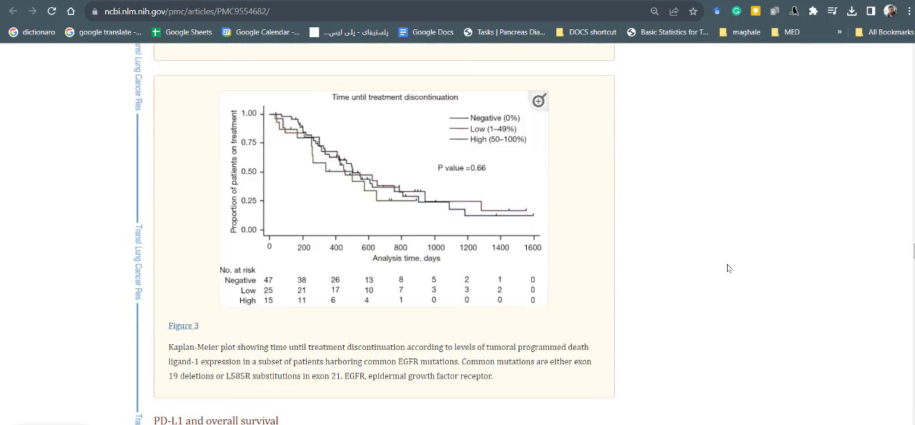
{"action": "scroll", "coordinate": [728, 266], "scroll_direction": "down", "scroll_amount": 3}
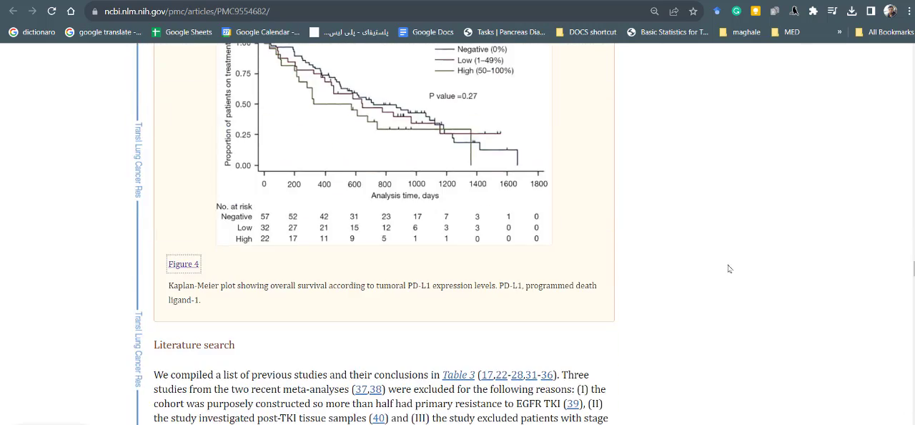
{"action": "scroll", "coordinate": [729, 268], "scroll_direction": "up", "scroll_amount": 3}
{"action": "scroll", "coordinate": [671, 309], "scroll_direction": "up", "scroll_amount": 15}
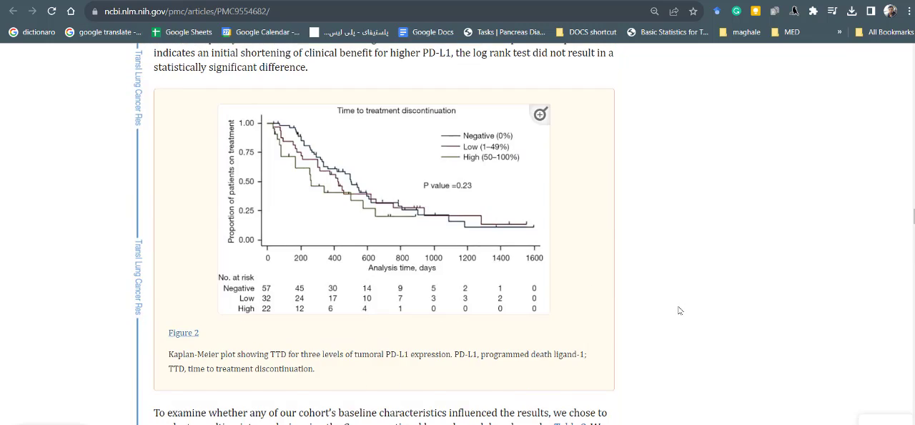
{"action": "scroll", "coordinate": [676, 309], "scroll_direction": "down", "scroll_amount": 2}
- Search the article for "high" and read the patient counts per PD-L1 group in the abstract's Results
{"action": "key", "text": "ctrl+f"}
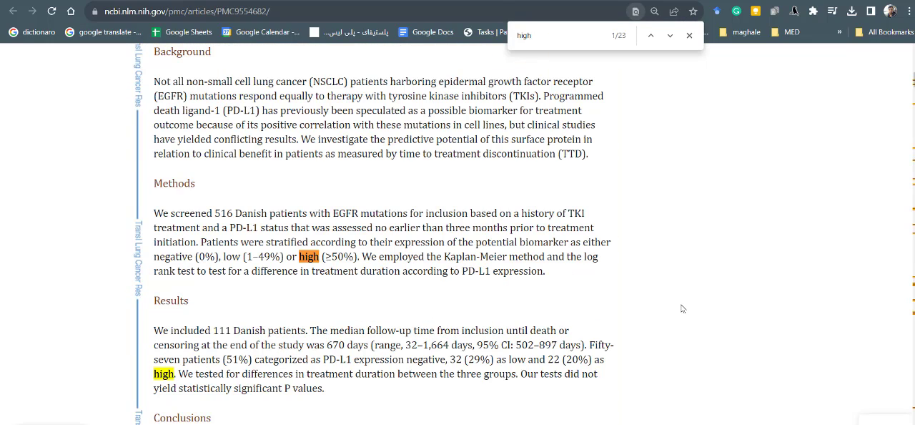
{"action": "left_click_drag", "start_coordinate": [508, 364], "coordinate": [367, 361]}
{"action": "left_click", "coordinate": [554, 375]}
{"action": "left_click", "coordinate": [367, 361]}
- Return to the calculator and enter 57 in E20 as the Neg arm's effective number alive at time 0
{"action": "key", "text": "alt+Tab"}
{"action": "key", "text": "alt+Tab"}
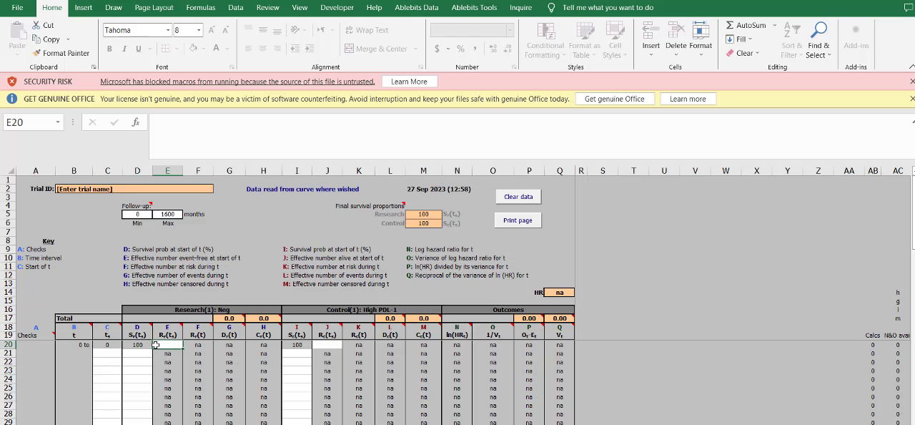
{"action": "left_click", "coordinate": [175, 379]}
{"action": "left_click", "coordinate": [176, 346]}
{"action": "type", "text": "57"}
- Look up the high PD-L1 patient count in Chrome's article abstract and enter 22 in J20 as the control arm's number alive at time 0
{"action": "left_click", "coordinate": [328, 346]}
{"action": "key", "text": "alt+Tab"}
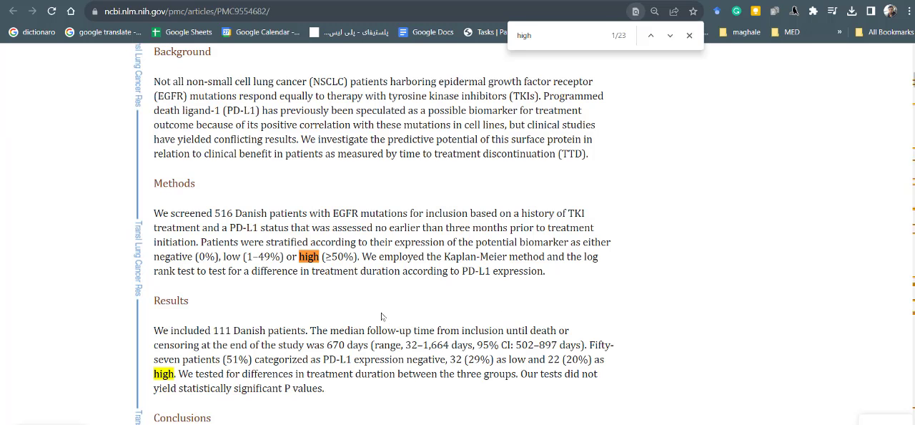
{"action": "double_click", "coordinate": [552, 360]}
{"action": "key", "text": "alt+Tab"}
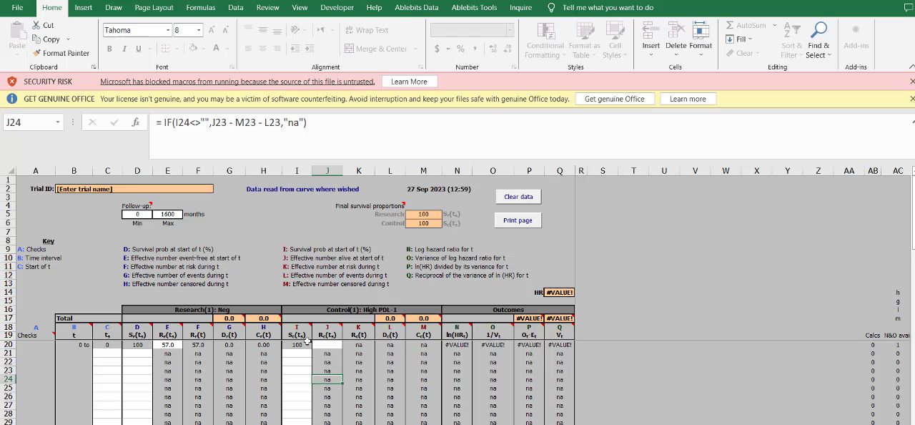
{"action": "left_click", "coordinate": [337, 344]}
{"action": "type", "text": "22"}
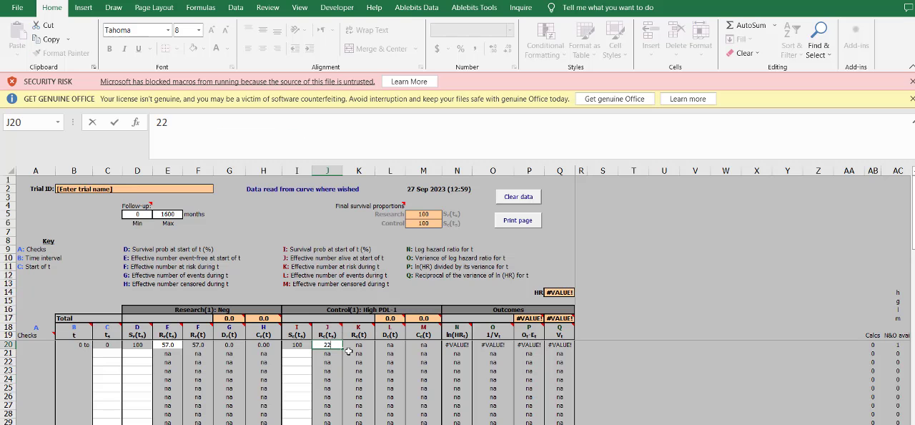
{"action": "key", "text": "Return"}
- Review the calculator's column headings and notes for the effective number alive and the start of each time interval
{"action": "left_click", "coordinate": [336, 327]}
{"action": "left_click", "coordinate": [172, 329]}
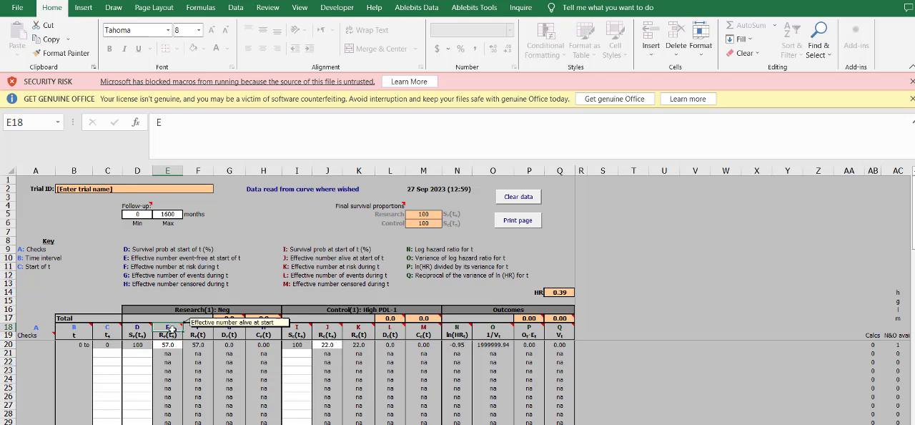
{"action": "left_click", "coordinate": [139, 360]}
{"action": "scroll", "coordinate": [143, 347], "scroll_direction": "down", "scroll_amount": 3}
{"action": "left_click", "coordinate": [105, 348]}
{"action": "scroll", "coordinate": [106, 343], "scroll_direction": "up", "scroll_amount": 3}
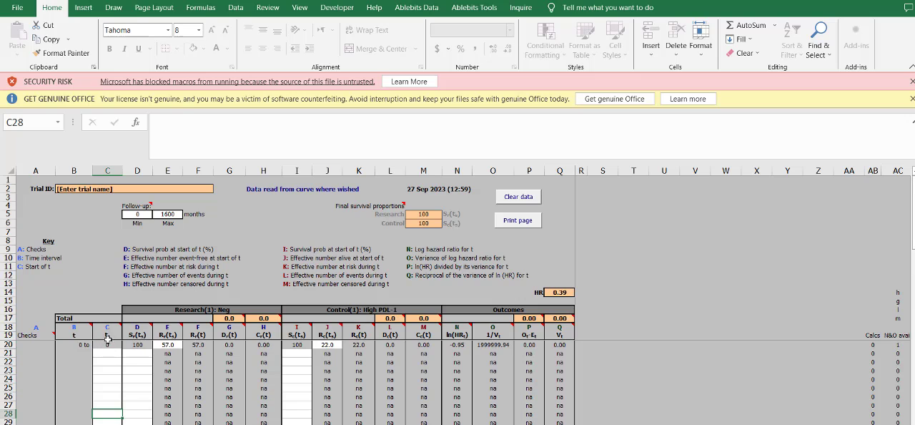
{"action": "left_click", "coordinate": [109, 327]}
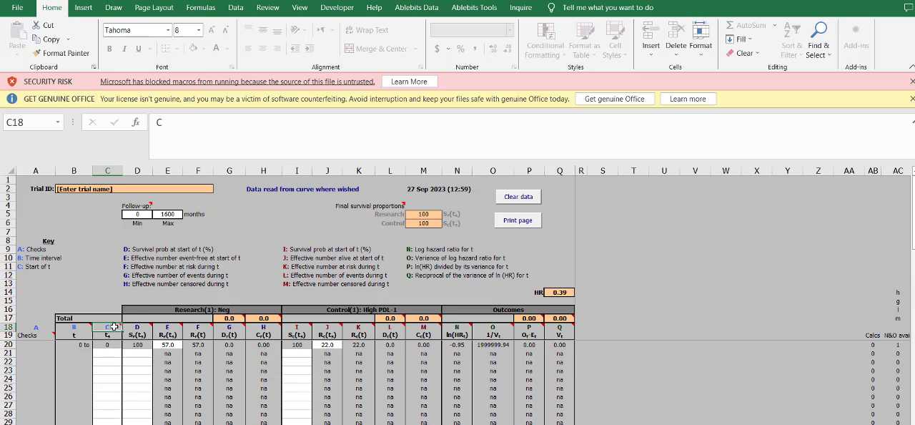
- Copy the Month values 100 to 1600 from G3:G18 of the aligned data workbook into the calculator's start-time column from C21
{"action": "left_click", "coordinate": [110, 351]}
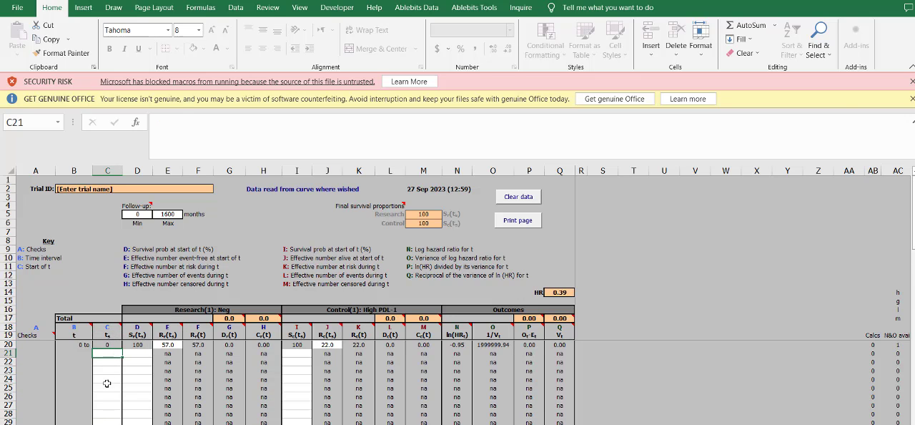
{"action": "key", "text": "alt+Tab"}
{"action": "key", "text": "alt+Tab"}
{"action": "key", "text": "alt+Tab"}
{"action": "key", "text": "alt+Tab"}
{"action": "key", "text": "alt+Tab"}
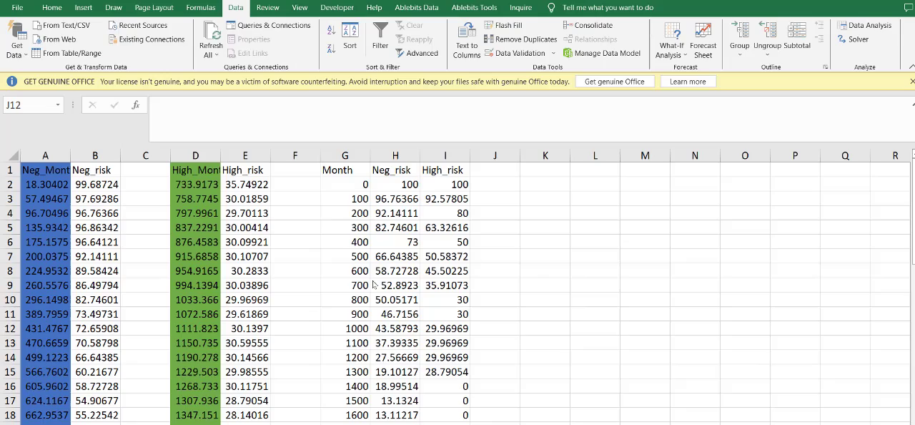
{"action": "left_click_drag", "start_coordinate": [356, 200], "coordinate": [357, 413]}
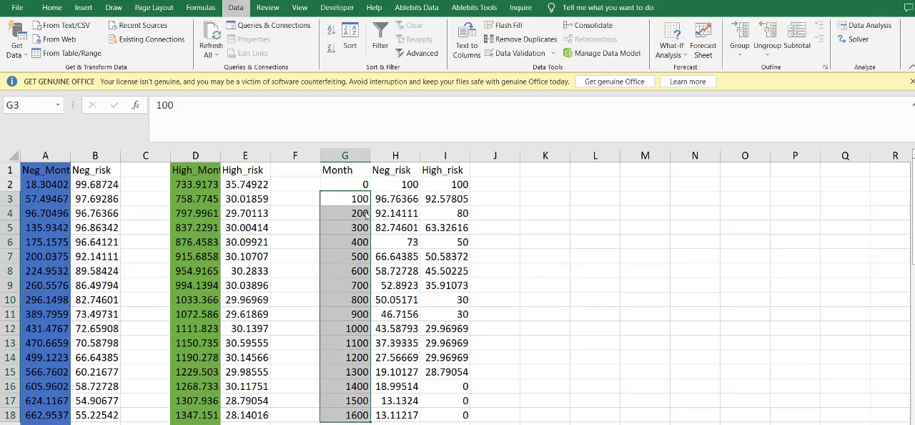
{"action": "key", "text": "alt+Tab"}
{"action": "key", "text": "alt+Tab"}
{"action": "key", "text": "ctrl+c"}
{"action": "key", "text": "alt+Tab"}
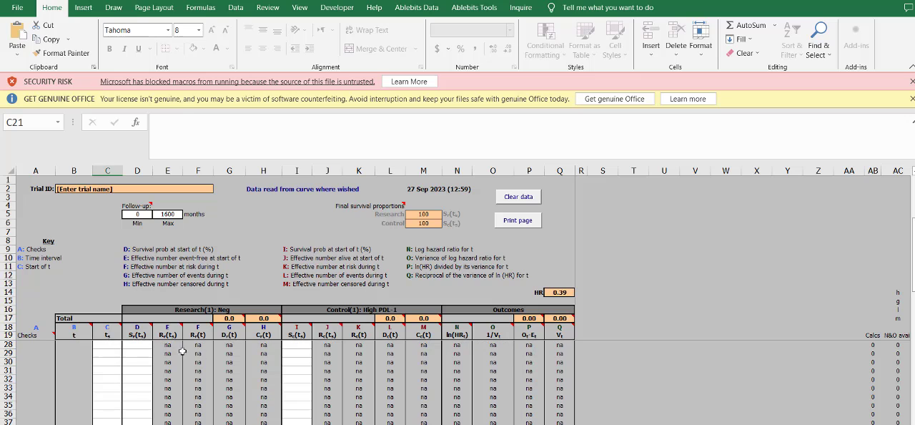
{"action": "key", "text": "ctrl+v"}
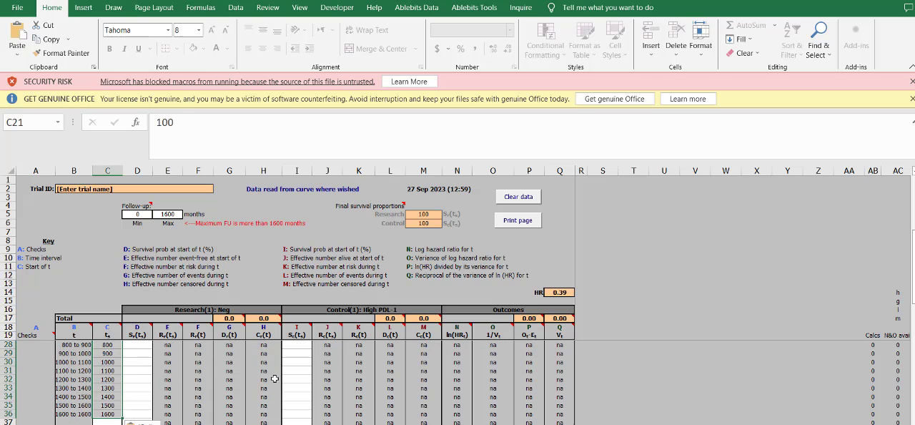
- Copy the Neg_risk values from H3:H18 of the data workbook into the calculator's research-arm survival column from D21
{"action": "left_click", "coordinate": [136, 353]}
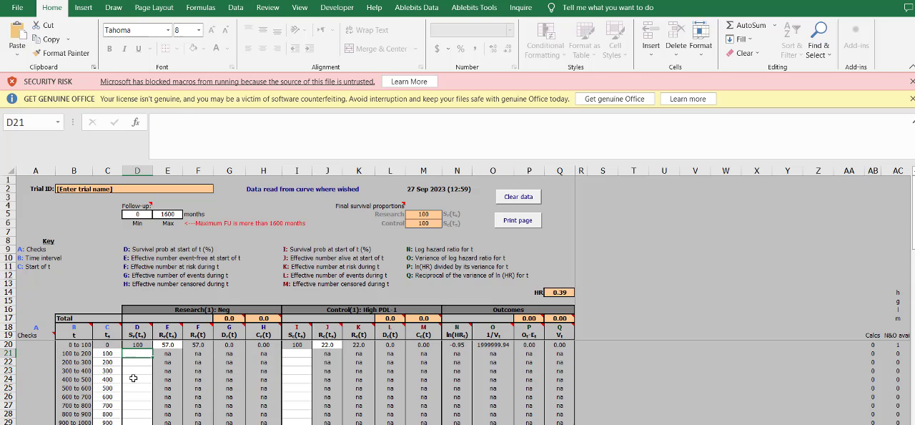
{"action": "key", "text": "alt+Tab"}
{"action": "left_click_drag", "start_coordinate": [395, 198], "coordinate": [379, 415]}
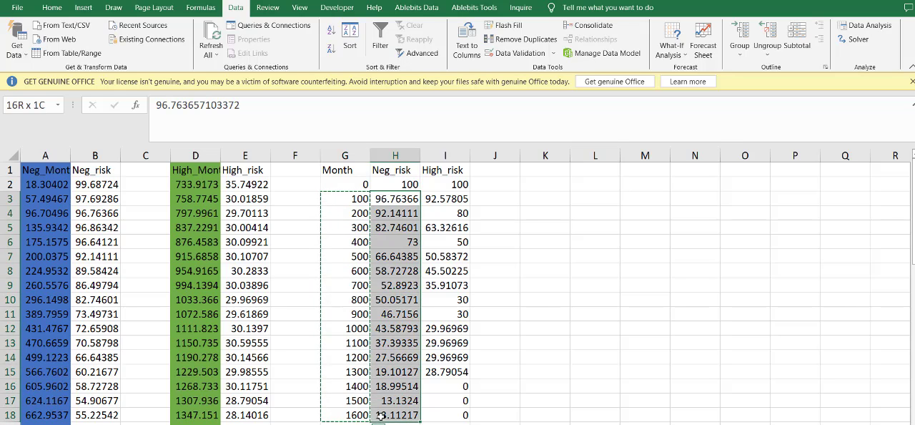
{"action": "key", "text": "ctrl+c"}
{"action": "key", "text": "alt+Tab"}
{"action": "key", "text": "ctrl+v"}
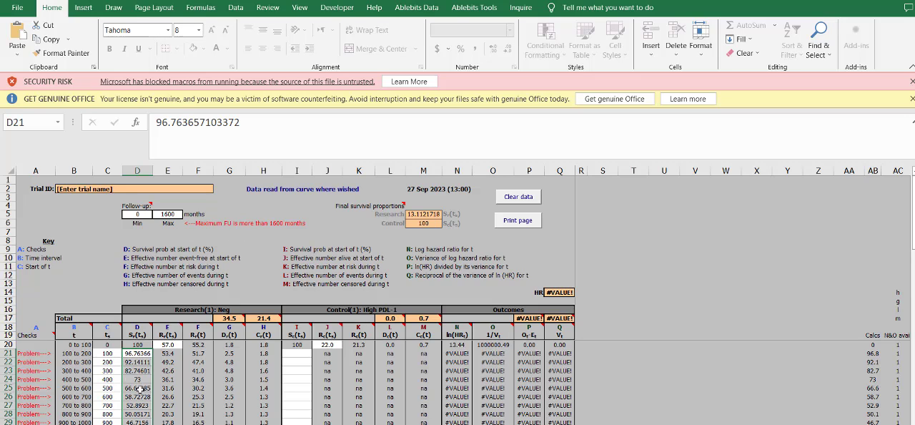
- Compare the maximum follow-up with the pasted start times, try clearing the 1600 entry in C36, and undo the deletion
{"action": "scroll", "coordinate": [139, 389], "scroll_direction": "down", "scroll_amount": 4}
{"action": "left_click", "coordinate": [178, 215]}
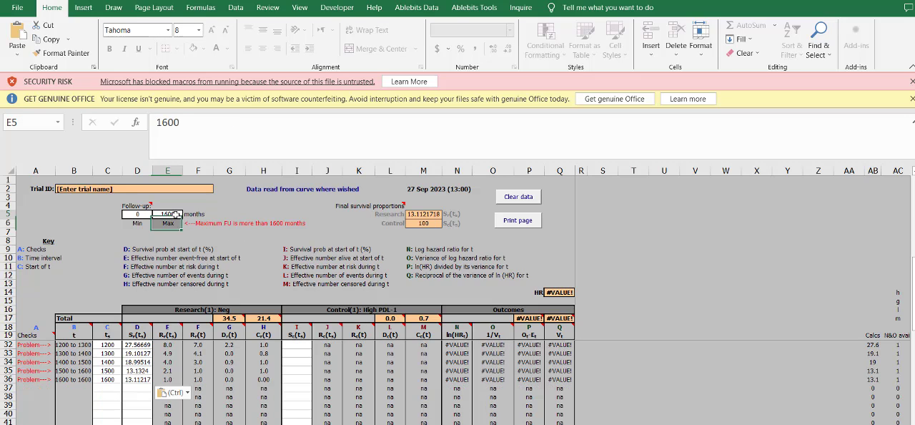
{"action": "scroll", "coordinate": [106, 388], "scroll_direction": "up", "scroll_amount": 4}
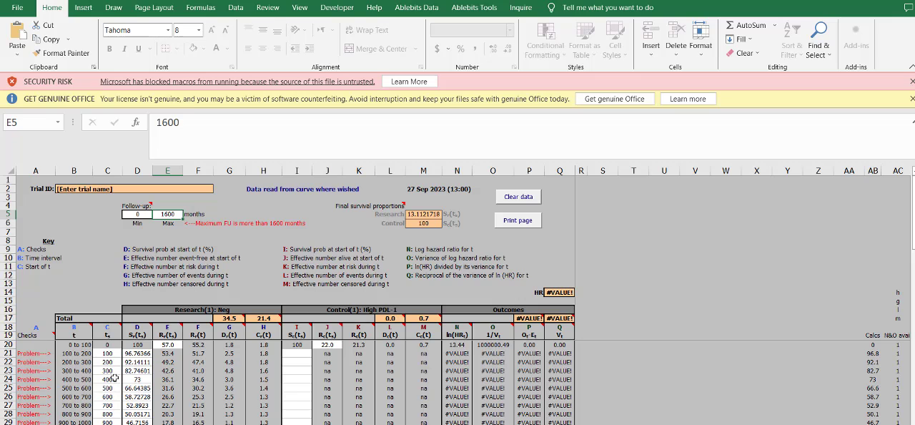
{"action": "scroll", "coordinate": [118, 372], "scroll_direction": "down", "scroll_amount": 3}
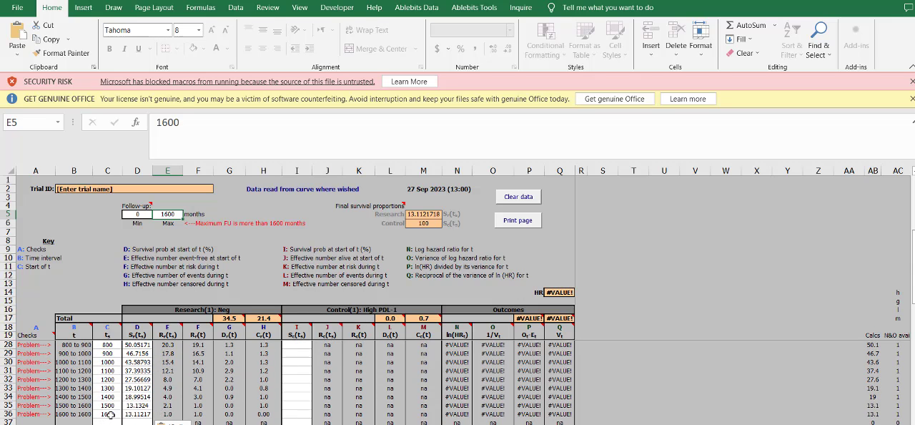
{"action": "left_click", "coordinate": [111, 415]}
{"action": "key", "text": "Delete"}
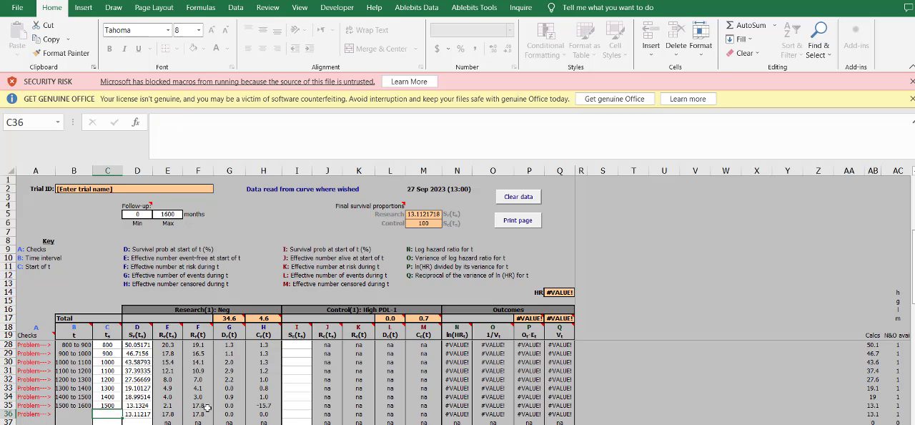
{"action": "key", "text": "ctrl+z"}
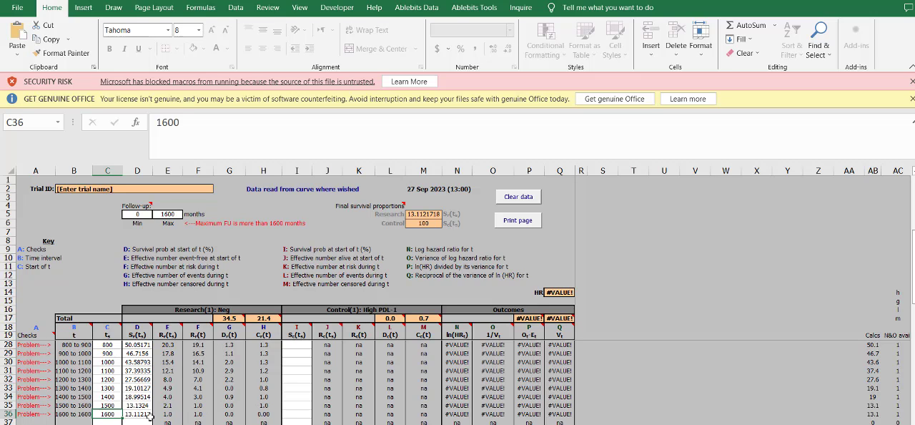
- Set the maximum follow-up in E5 to 1601 months
{"action": "left_click", "coordinate": [172, 221]}
{"action": "left_click", "coordinate": [172, 208]}
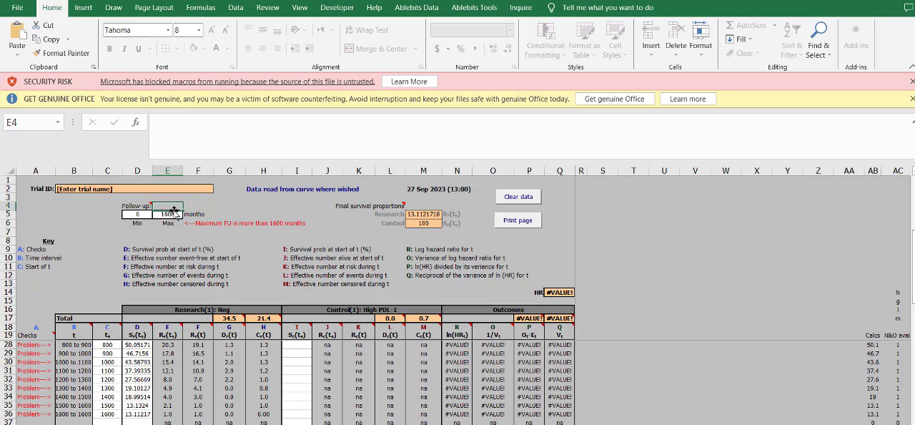
{"action": "left_click", "coordinate": [173, 220]}
{"action": "left_click", "coordinate": [176, 213]}
{"action": "double_click", "coordinate": [177, 211]}
{"action": "left_click", "coordinate": [177, 213]}
{"action": "left_click", "coordinate": [199, 151]}
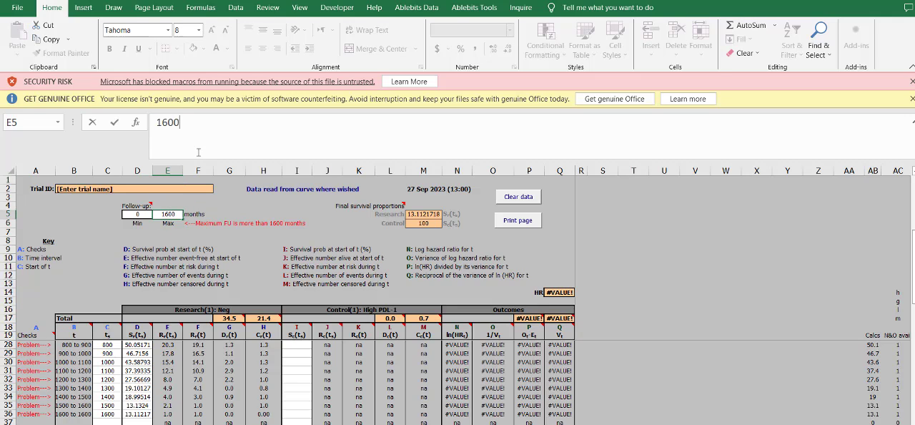
{"action": "left_click", "coordinate": [177, 391]}
{"action": "left_click", "coordinate": [128, 421]}
{"action": "scroll", "coordinate": [148, 402], "scroll_direction": "up", "scroll_amount": 3}
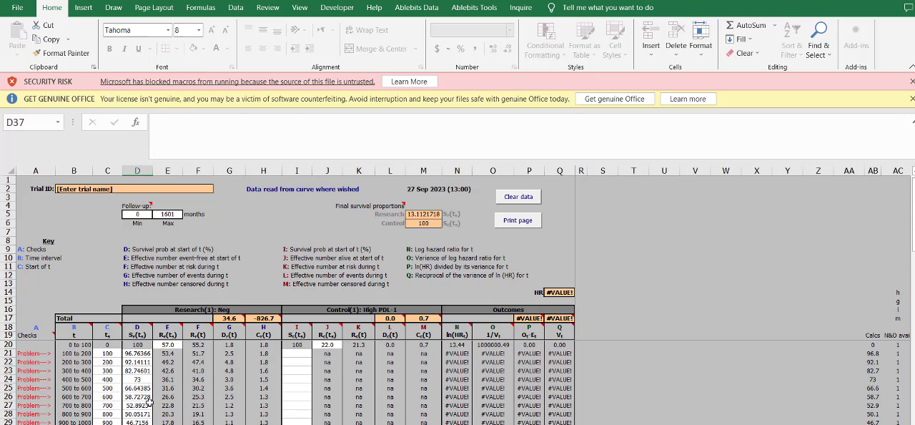
- Examine the start-time, interval and survival columns of the flagged rows against the follow-up fields
{"action": "left_click", "coordinate": [103, 354]}
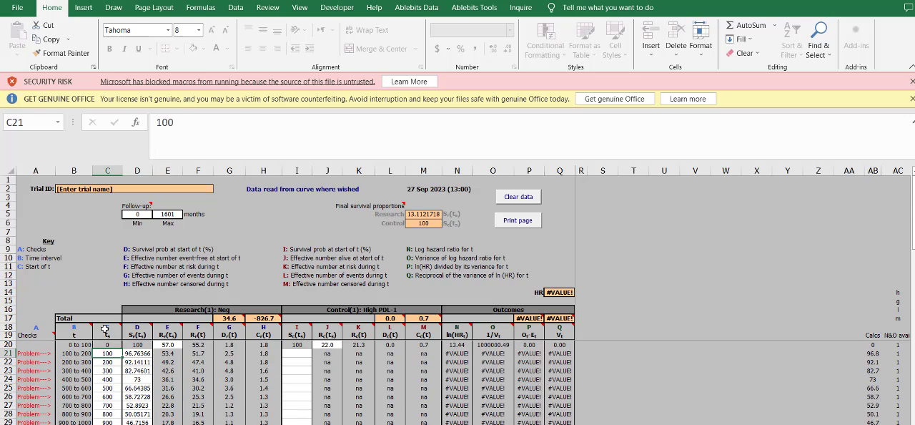
{"action": "left_click", "coordinate": [104, 328]}
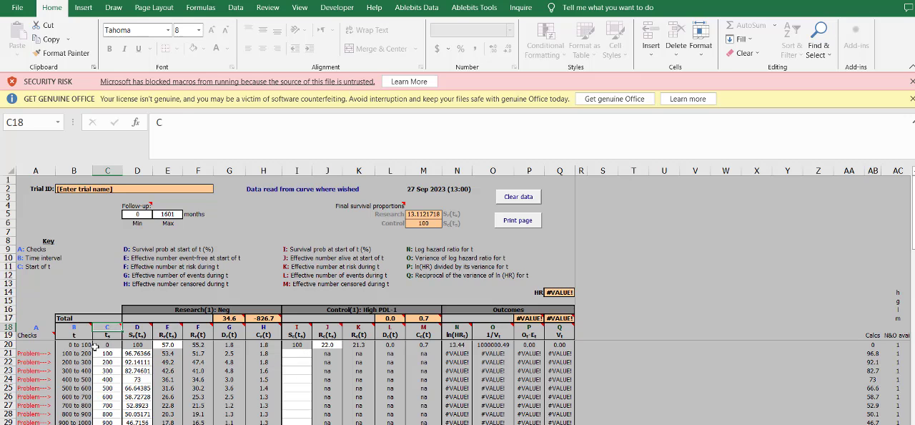
{"action": "left_click", "coordinate": [67, 352]}
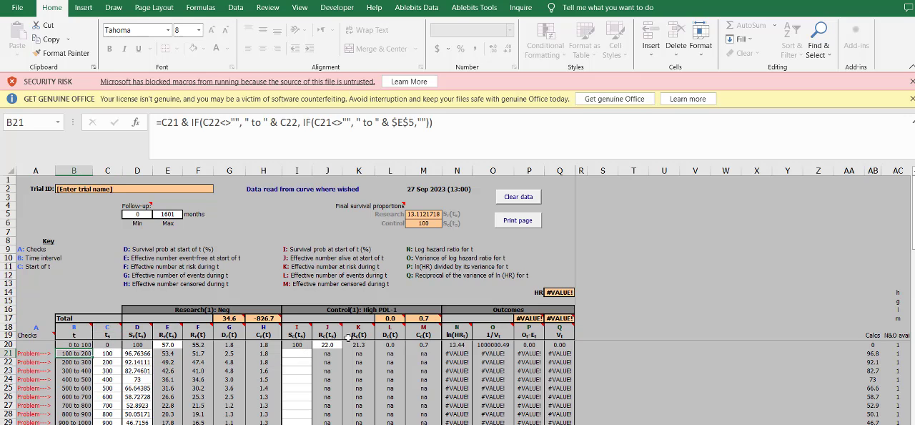
{"action": "left_click", "coordinate": [117, 329]}
{"action": "left_click", "coordinate": [133, 327]}
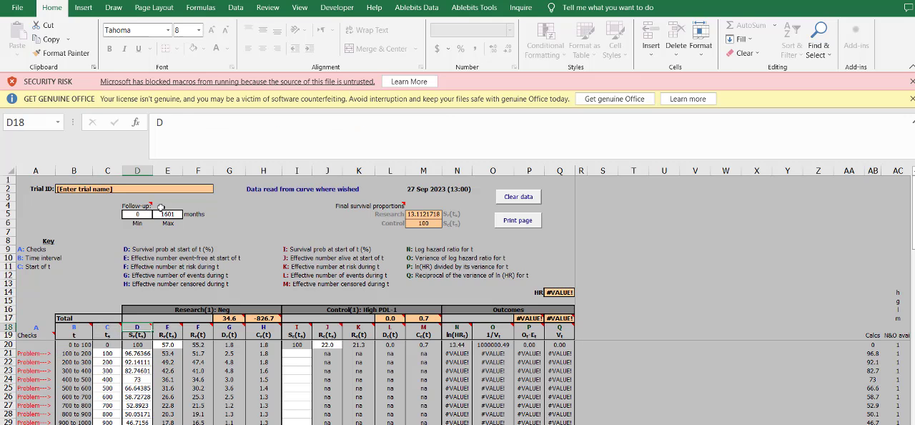
{"action": "left_click", "coordinate": [169, 214]}
{"action": "left_click", "coordinate": [147, 206]}
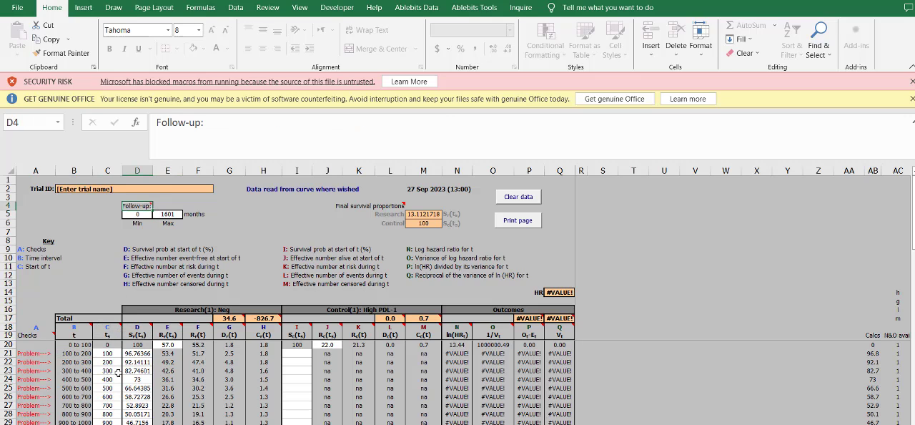
{"action": "left_click", "coordinate": [116, 371]}
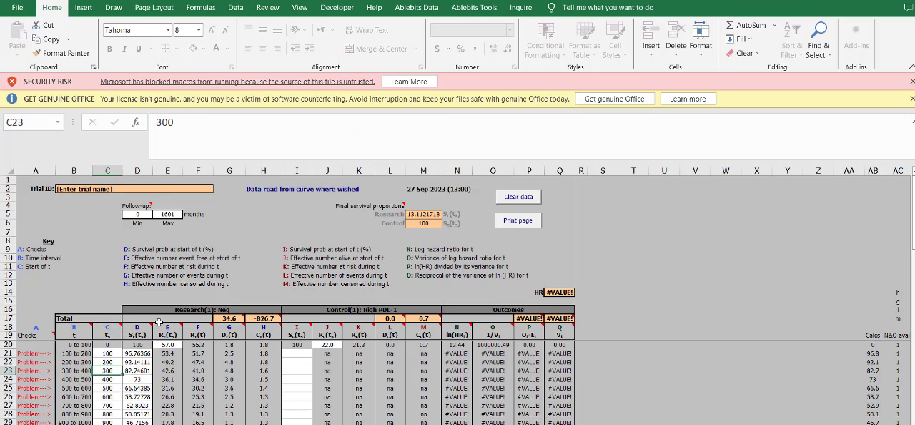
- Dismiss the security and licence warnings, shrink the formula bar and collapse the ribbon to show more calculator rows
{"action": "left_click", "coordinate": [911, 81]}
{"action": "left_click", "coordinate": [911, 80]}
{"action": "scroll", "coordinate": [163, 259], "scroll_direction": "down", "scroll_amount": 3}
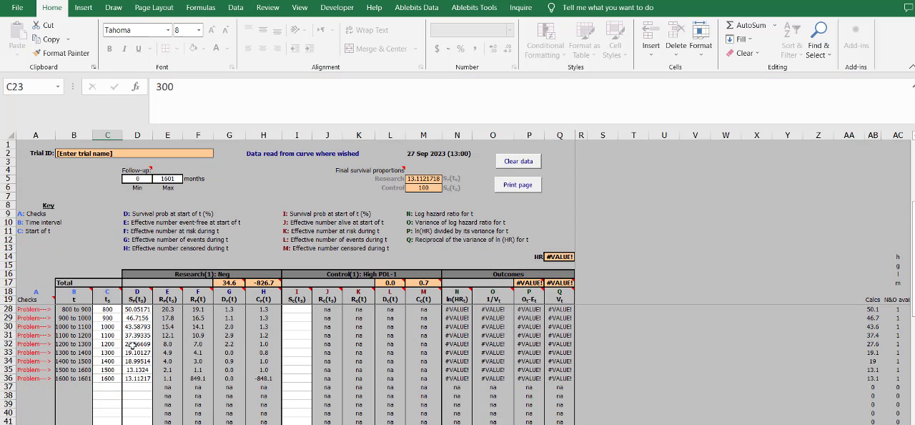
{"action": "left_click", "coordinate": [174, 124]}
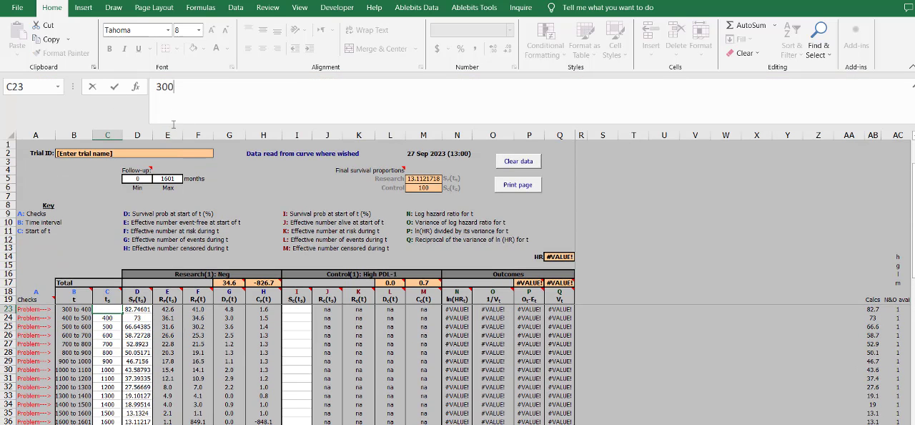
{"action": "left_click_drag", "start_coordinate": [175, 126], "coordinate": [175, 98]}
{"action": "scroll", "coordinate": [183, 349], "scroll_direction": "down", "scroll_amount": 3}
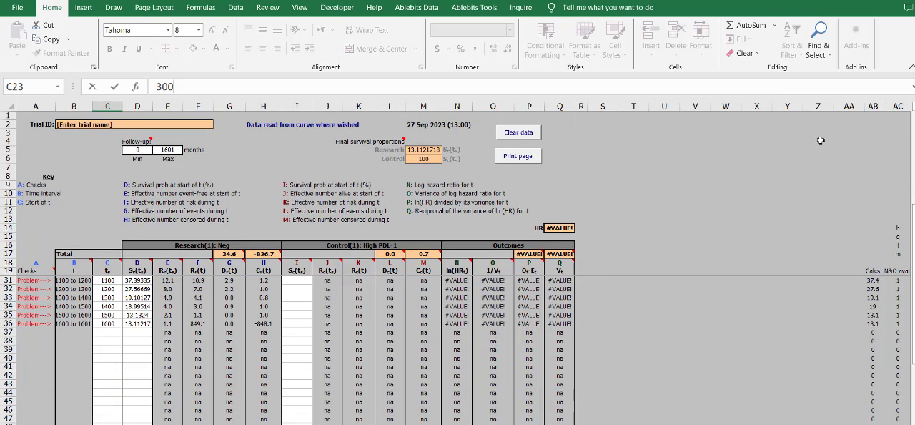
{"action": "left_click", "coordinate": [911, 67]}
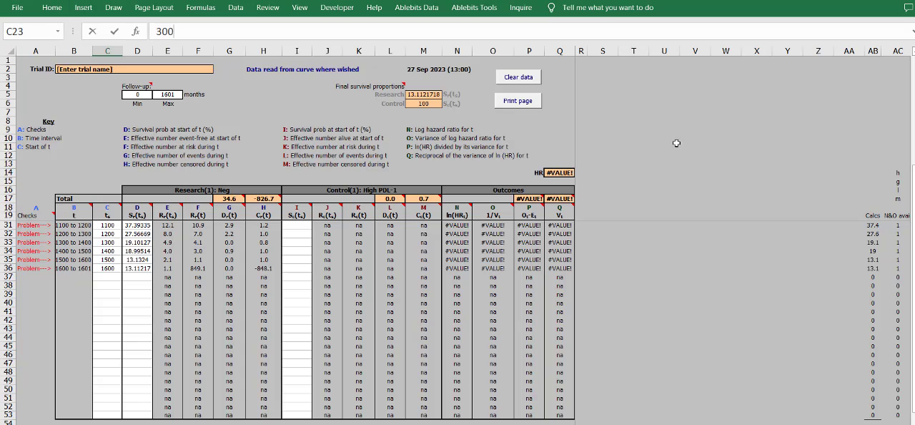
{"action": "scroll", "coordinate": [250, 289], "scroll_direction": "up", "scroll_amount": 4}
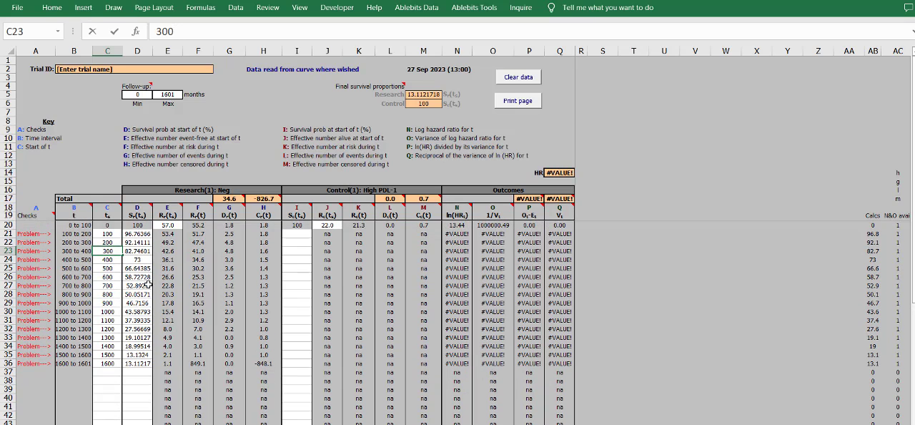
- Review the Neg arm's pasted survival values in D21:D36, especially the last intervals
{"action": "left_click_drag", "start_coordinate": [140, 233], "coordinate": [136, 366]}
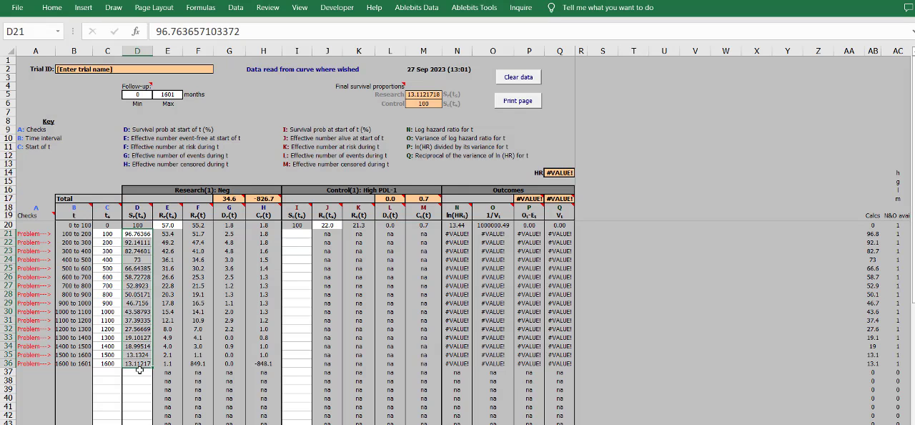
{"action": "left_click", "coordinate": [144, 373]}
{"action": "left_click", "coordinate": [146, 364]}
{"action": "left_click", "coordinate": [140, 355]}
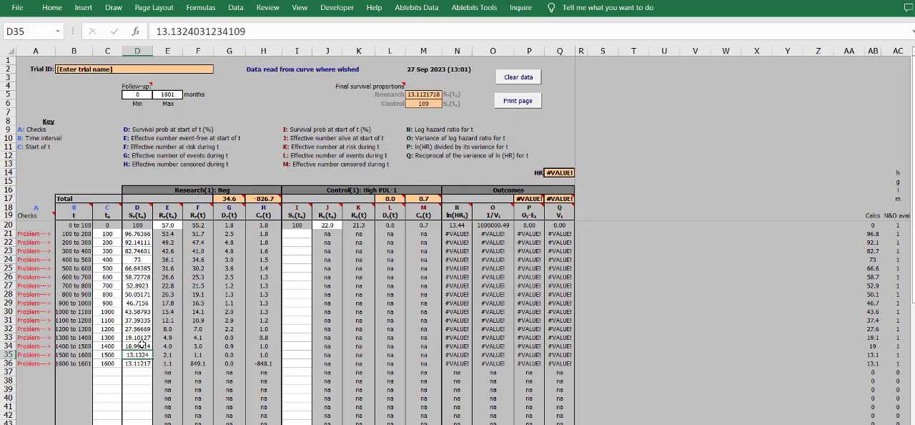
- Try a maximum follow-up of 1600 months in E5
{"action": "left_click", "coordinate": [140, 346]}
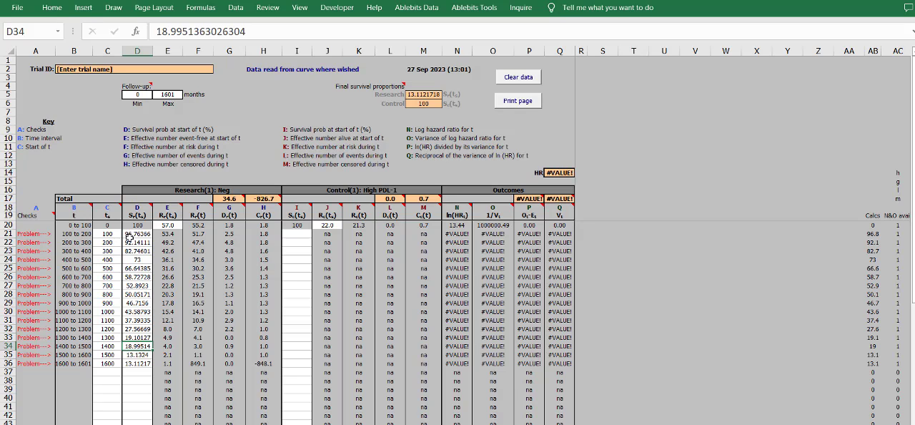
{"action": "left_click", "coordinate": [170, 94]}
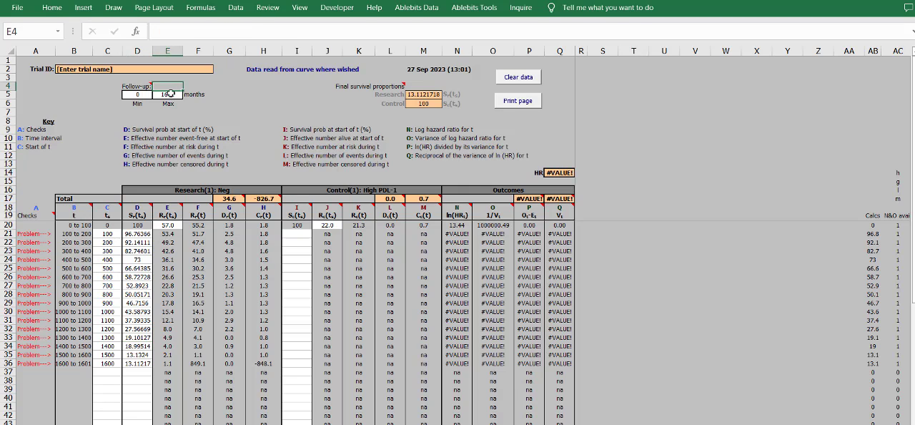
{"action": "type", "text": "1600"}
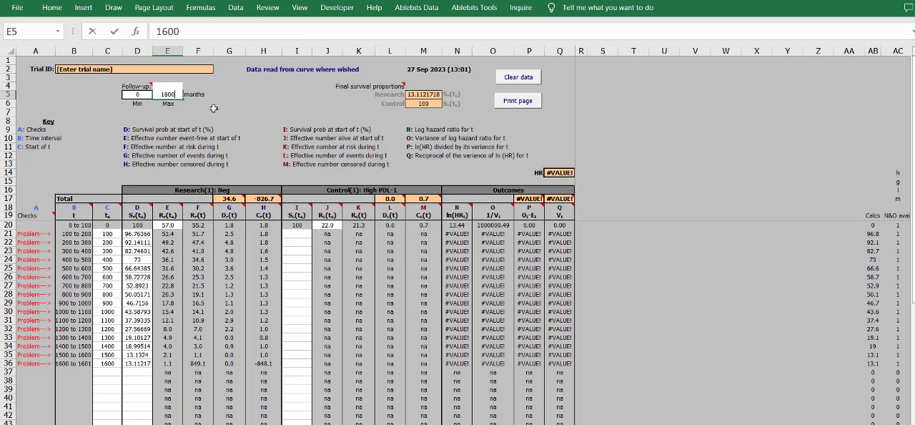
{"action": "key", "text": "Return"}
- Clear the minimum and maximum follow-up values in D5:E5
{"action": "left_click_drag", "start_coordinate": [137, 94], "coordinate": [171, 93]}
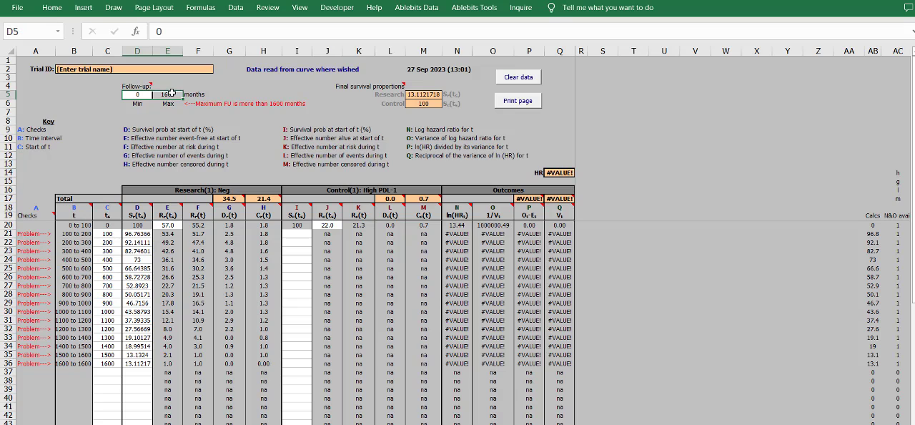
{"action": "key", "text": "Delete"}
{"action": "left_click", "coordinate": [293, 129]}
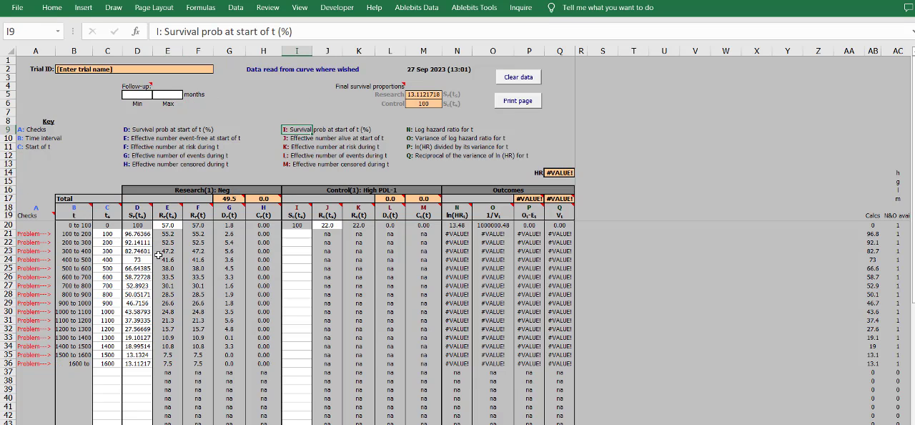
{"action": "left_click", "coordinate": [138, 93]}
- Copy the High_risk survival values I3:I18 from the Book1 workbook into the calculator's High PDL-1 control survival column, starting at I21
{"action": "left_click", "coordinate": [36, 242]}
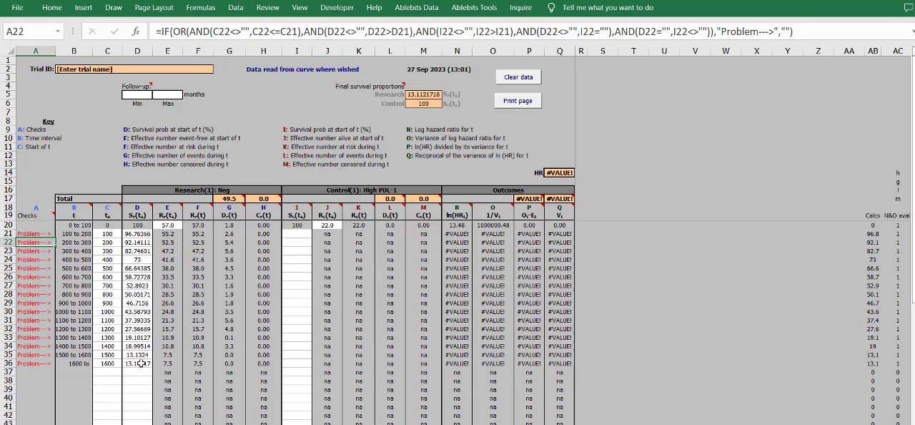
{"action": "left_click_drag", "start_coordinate": [141, 363], "coordinate": [150, 253]}
{"action": "left_click", "coordinate": [293, 253]}
{"action": "key", "text": "alt+Tab"}
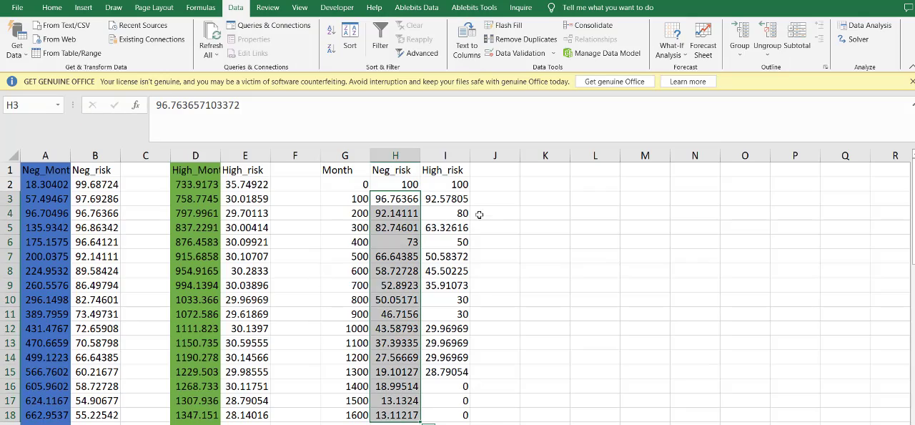
{"action": "left_click_drag", "start_coordinate": [448, 204], "coordinate": [442, 414]}
{"action": "key", "text": "ctrl+c"}
{"action": "key", "text": "alt+Tab"}
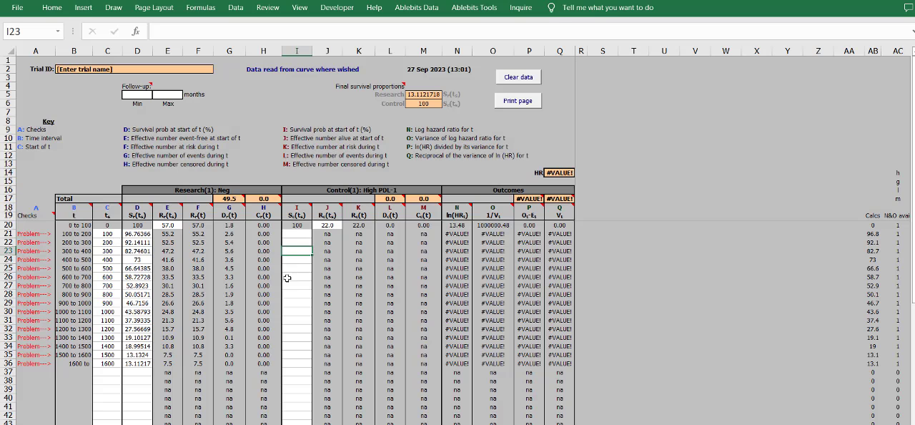
{"action": "left_click", "coordinate": [298, 235]}
{"action": "key", "text": "ctrl+v"}
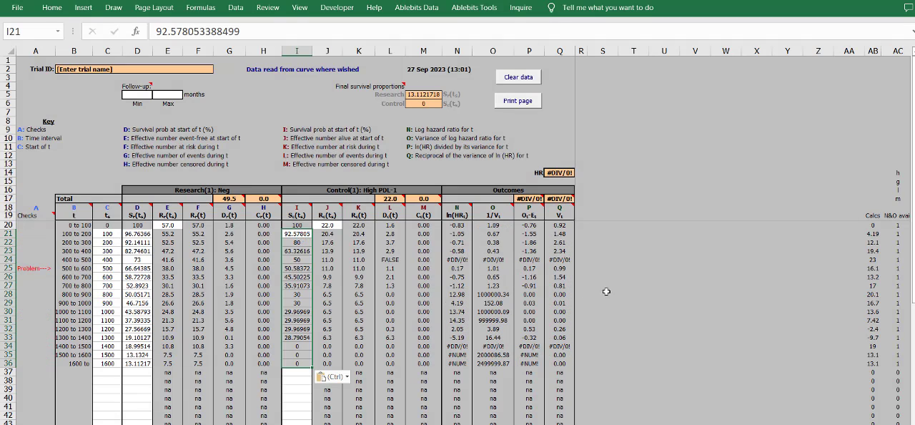
{"action": "left_click", "coordinate": [602, 293]}
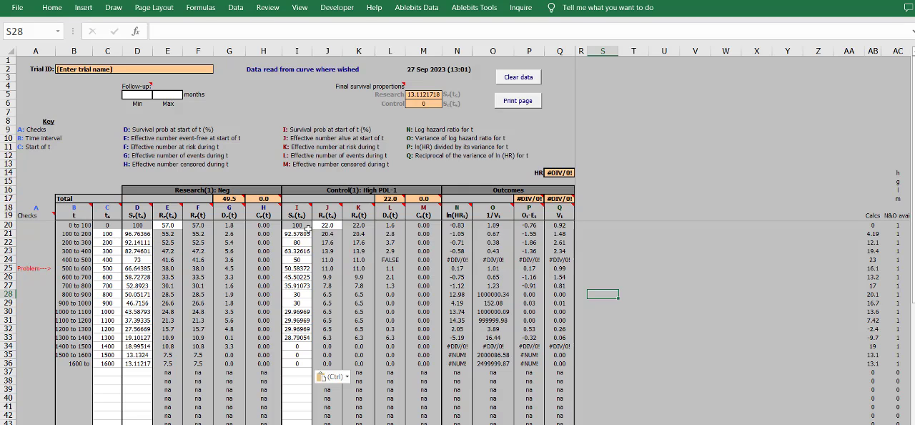
- Enter a follow-up range of 0 minimum in D5 and 1600 months maximum in E5
{"action": "left_click_drag", "start_coordinate": [298, 234], "coordinate": [293, 360]}
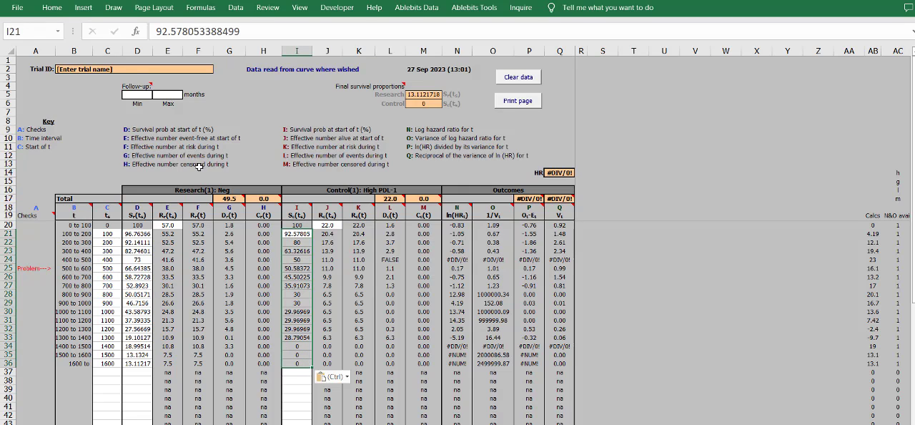
{"action": "left_click", "coordinate": [137, 94]}
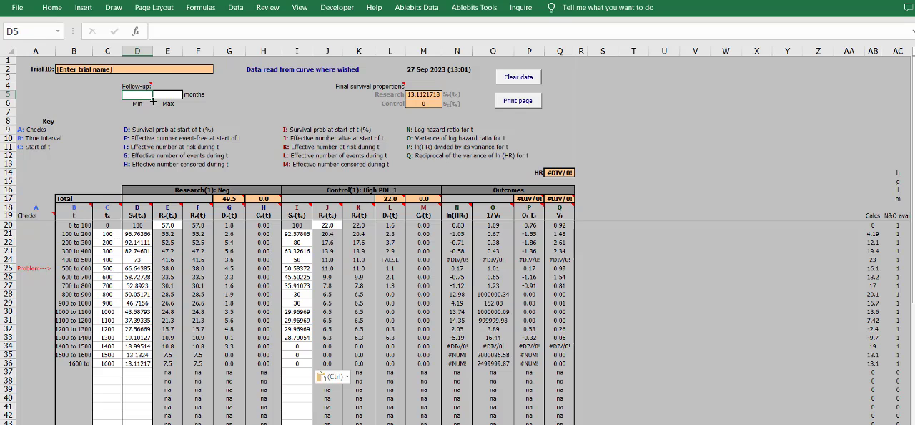
{"action": "type", "text": "0"}
{"action": "key", "text": "Tab"}
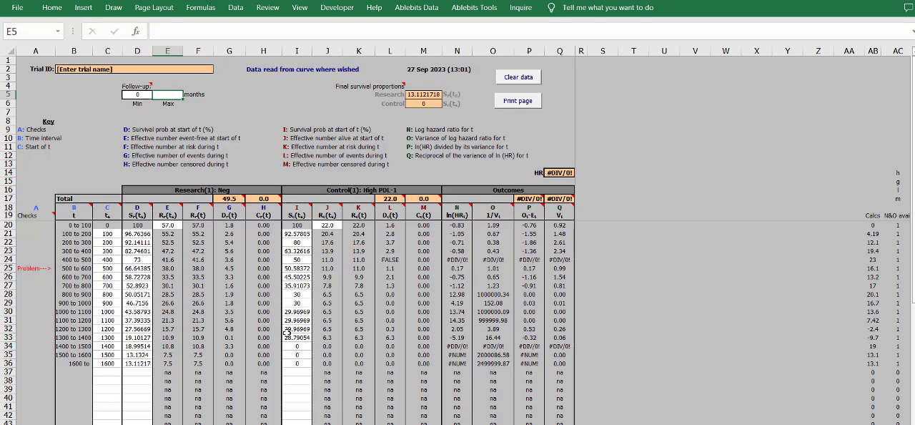
{"action": "type", "text": "1600"}
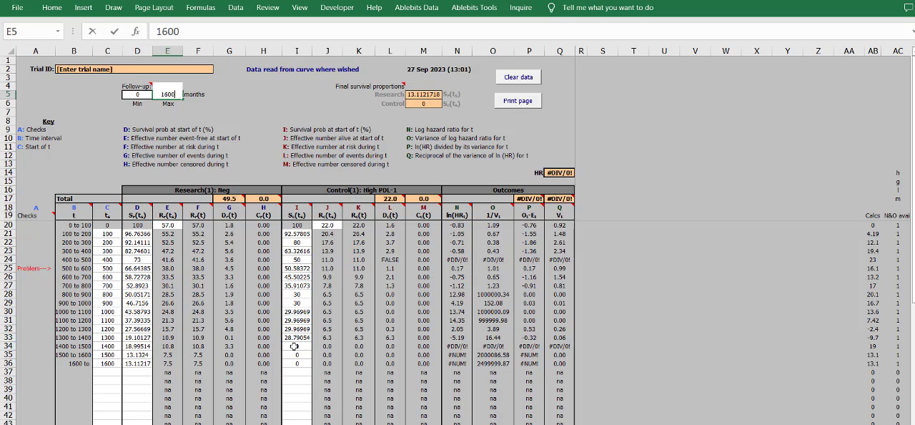
{"action": "left_click", "coordinate": [701, 304]}
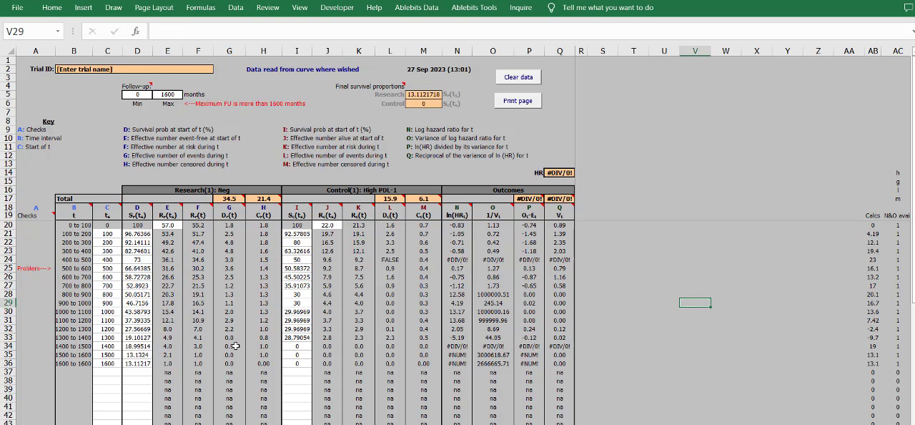
- Set the maximum follow-up in E5 to 1700 months
{"action": "left_click", "coordinate": [170, 96]}
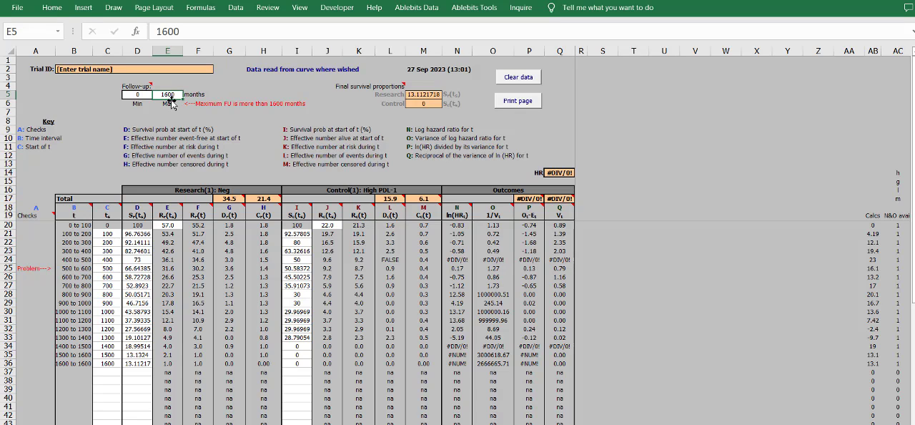
{"action": "type", "text": "1700"}
{"action": "left_click", "coordinate": [621, 224]}
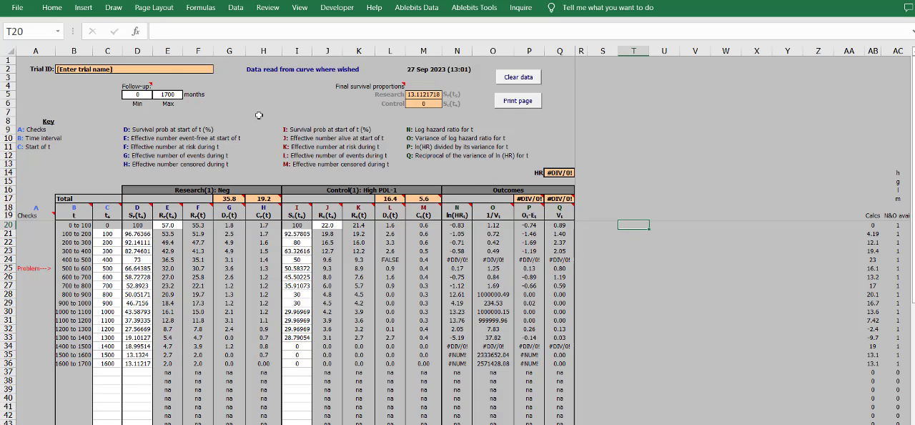
- Review the time intervals, start times and both arms' survival values in rows 21 to 36
{"action": "left_click_drag", "start_coordinate": [81, 367], "coordinate": [74, 199]}
{"action": "left_click", "coordinate": [437, 397]}
{"action": "left_click_drag", "start_coordinate": [288, 234], "coordinate": [297, 363]}
{"action": "left_click_drag", "start_coordinate": [145, 365], "coordinate": [142, 234]}
{"action": "left_click_drag", "start_coordinate": [304, 362], "coordinate": [299, 241]}
{"action": "left_click_drag", "start_coordinate": [106, 363], "coordinate": [103, 235]}
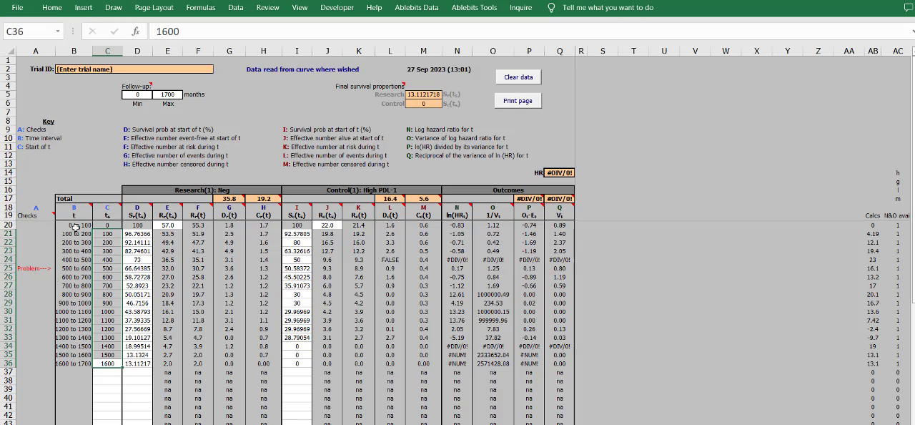
{"action": "left_click", "coordinate": [107, 233]}
- Switch to the Book1 workbook and examine the values in row 39 and the Month, Neg_risk and High_risk table
{"action": "key", "text": "alt+Tab"}
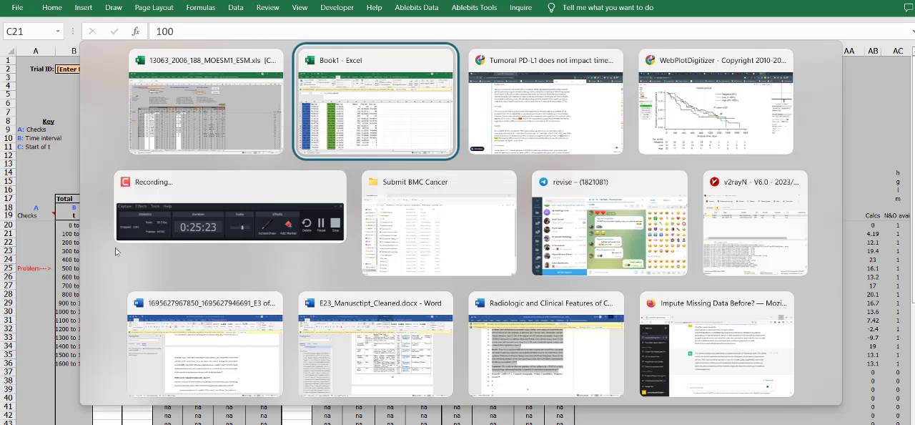
{"action": "scroll", "coordinate": [453, 359], "scroll_direction": "down", "scroll_amount": 7}
{"action": "scroll", "coordinate": [262, 349], "scroll_direction": "down", "scroll_amount": 4}
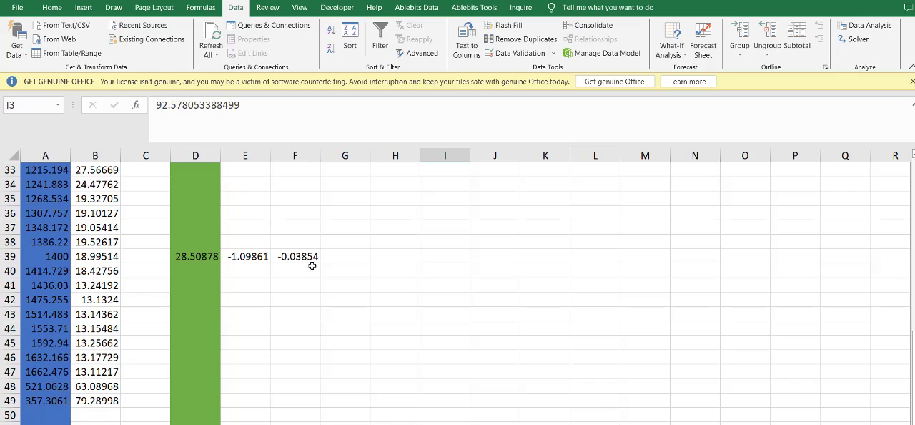
{"action": "left_click_drag", "start_coordinate": [326, 257], "coordinate": [156, 259]}
{"action": "left_click", "coordinate": [298, 370]}
{"action": "scroll", "coordinate": [403, 331], "scroll_direction": "up", "scroll_amount": 8}
{"action": "scroll", "coordinate": [403, 331], "scroll_direction": "up", "scroll_amount": 3}
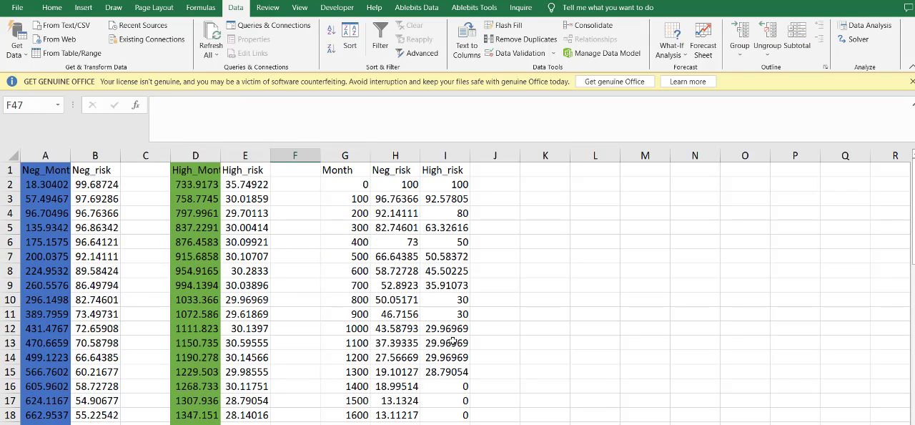
{"action": "left_click_drag", "start_coordinate": [451, 413], "coordinate": [345, 171]}
{"action": "scroll", "coordinate": [240, 251], "scroll_direction": "down", "scroll_amount": 7}
{"action": "scroll", "coordinate": [240, 252], "scroll_direction": "up", "scroll_amount": 7}
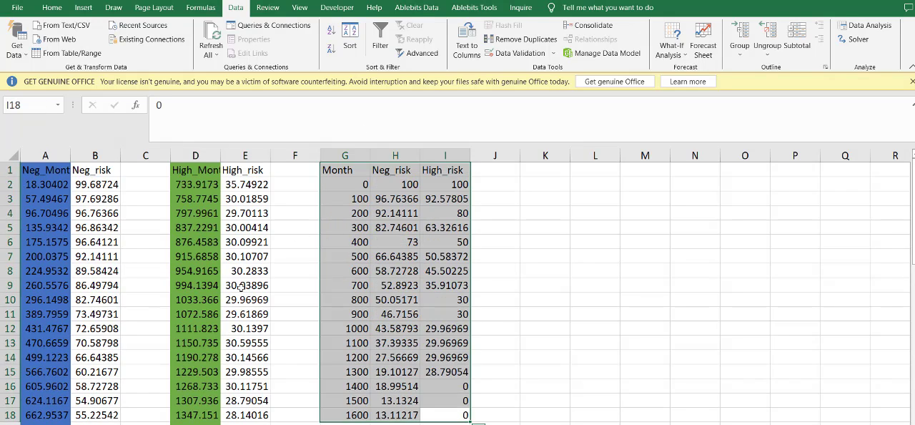
{"action": "left_click", "coordinate": [241, 285]}
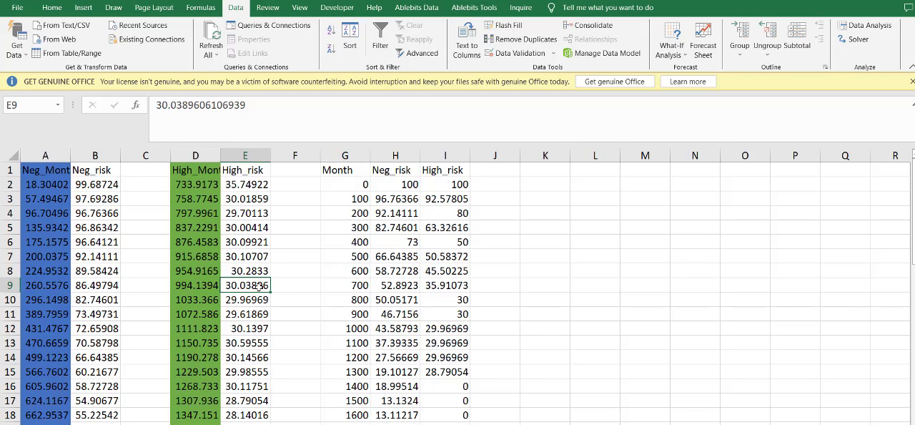
- Return to the calculator, inspect the HR formula in Q14 and look through the summary data and results sheets
{"action": "key", "text": "alt+Tab"}
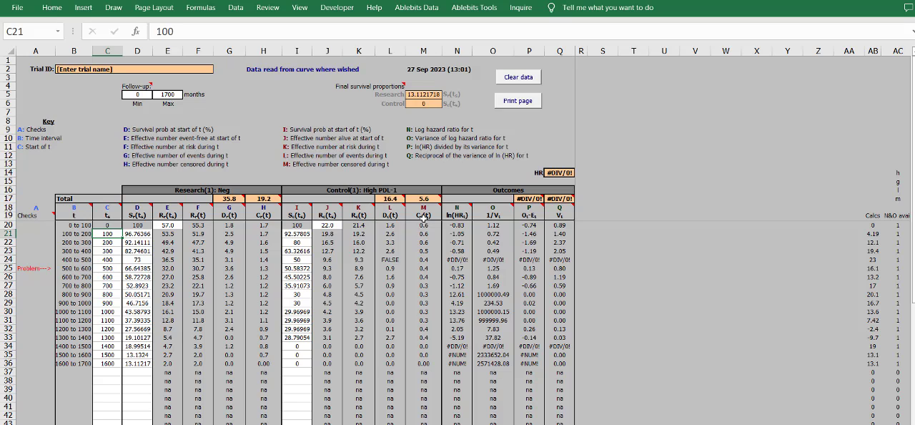
{"action": "left_click", "coordinate": [561, 173]}
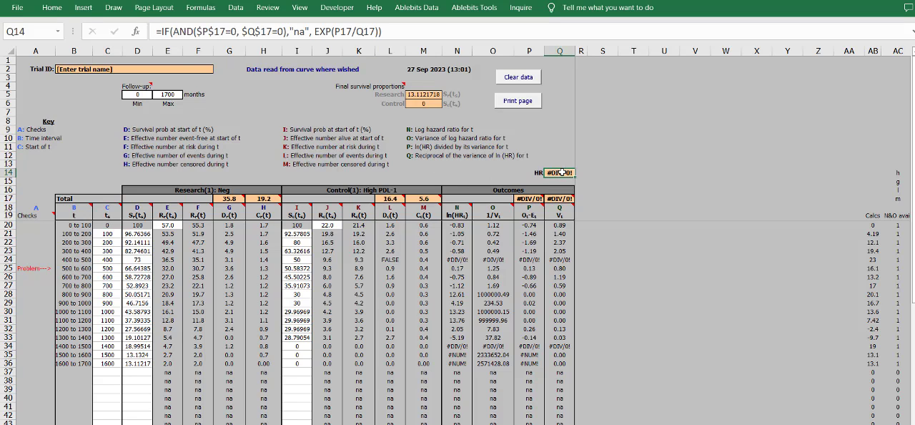
{"action": "left_click", "coordinate": [587, 225]}
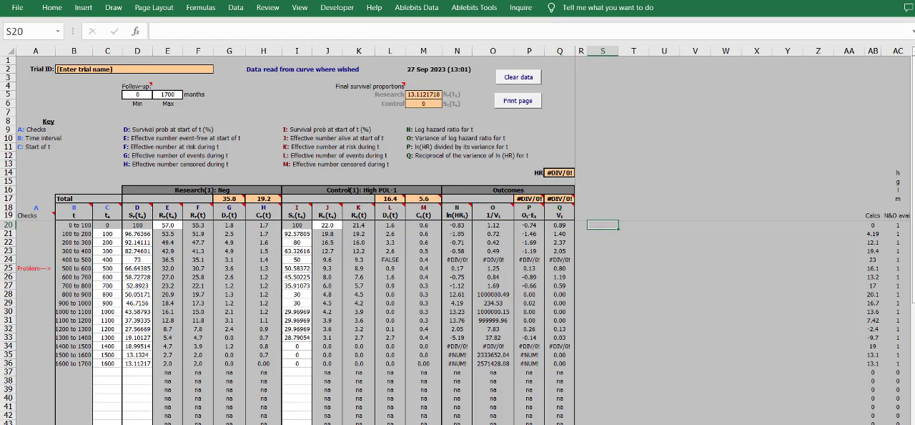
{"action": "key", "text": "ctrl+Page_Up"}
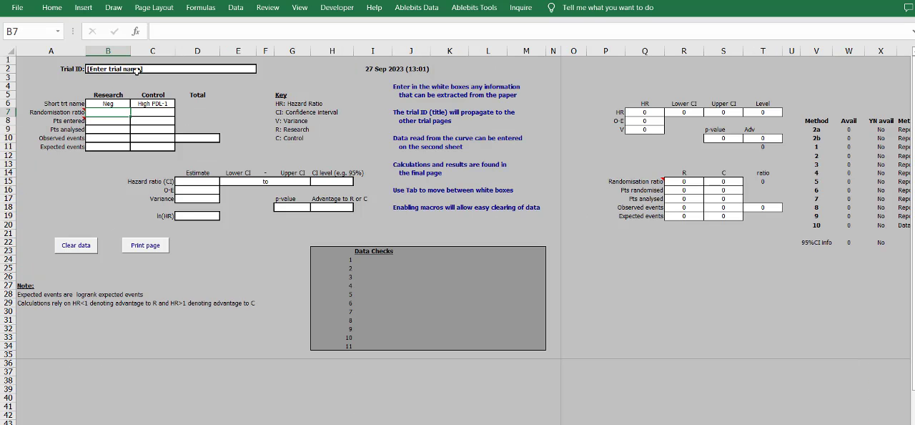
{"action": "key", "text": "ctrl+Page_Down"}
{"action": "key", "text": "ctrl+Page_Down"}
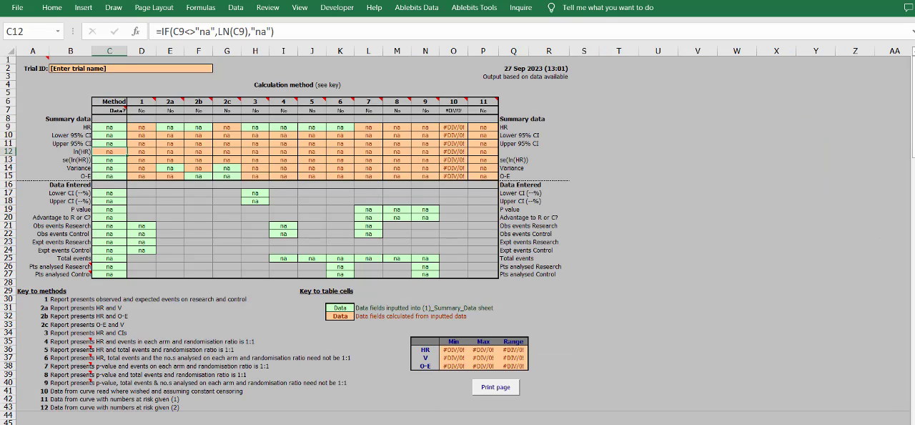
{"action": "key", "text": "ctrl+Page_Down"}
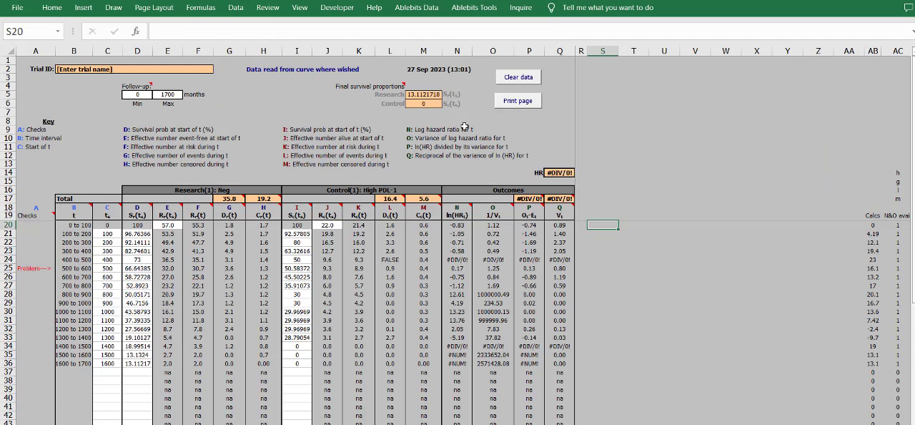
{"action": "left_click", "coordinate": [560, 181]}
- Examine calculation method 10 on the results sheet, including its outputs in O9:O15 and the HR formula in O9
{"action": "key", "text": "ctrl+Page_Up"}
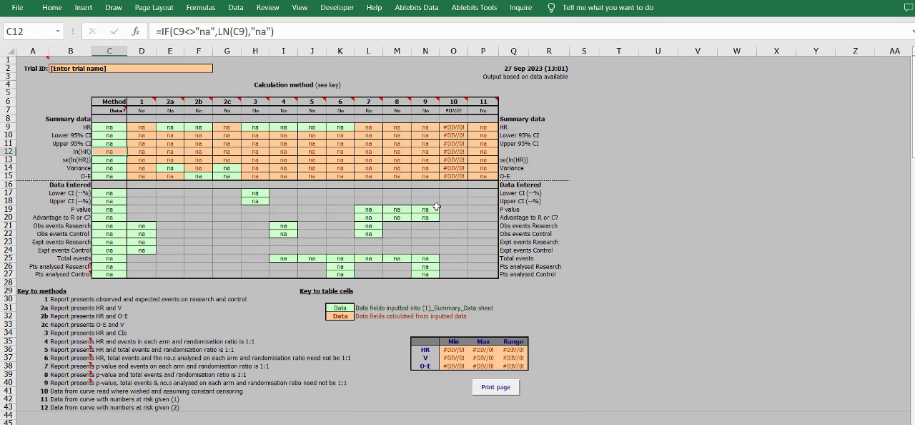
{"action": "left_click", "coordinate": [122, 177]}
{"action": "left_click", "coordinate": [446, 102]}
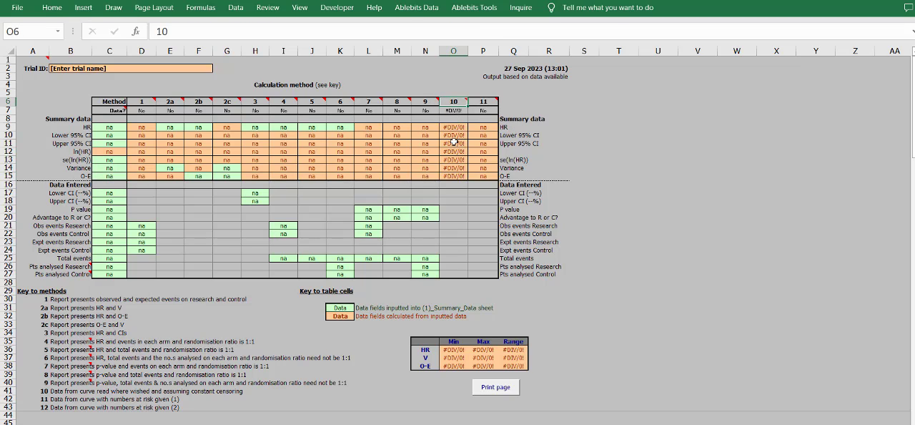
{"action": "left_click_drag", "start_coordinate": [455, 175], "coordinate": [455, 126]}
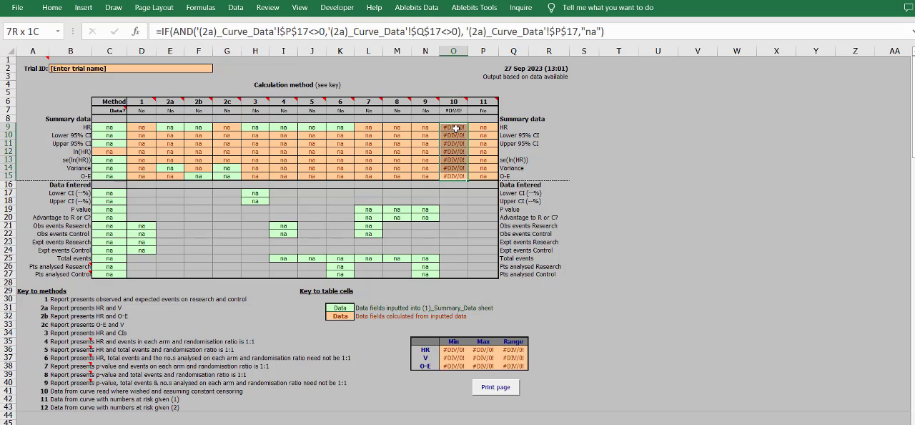
{"action": "left_click", "coordinate": [455, 126]}
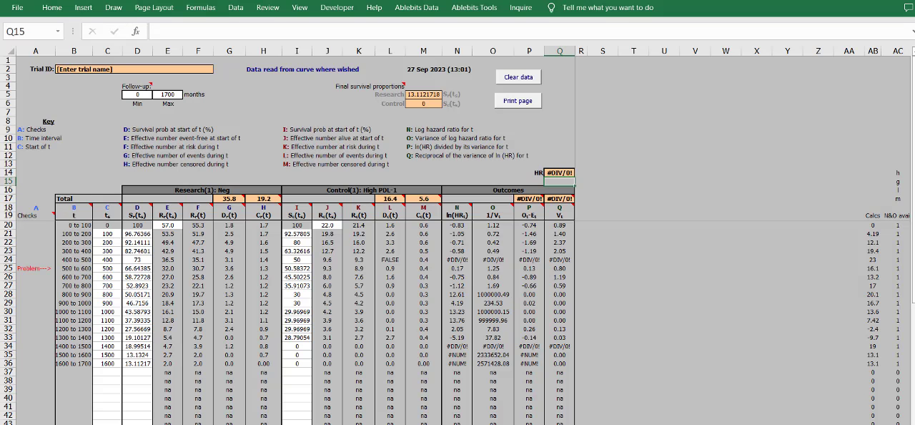
- Go back to the curve data sheet and review the High PDL-1 control survival values in I21:I36
{"action": "left_click", "coordinate": [296, 320]}
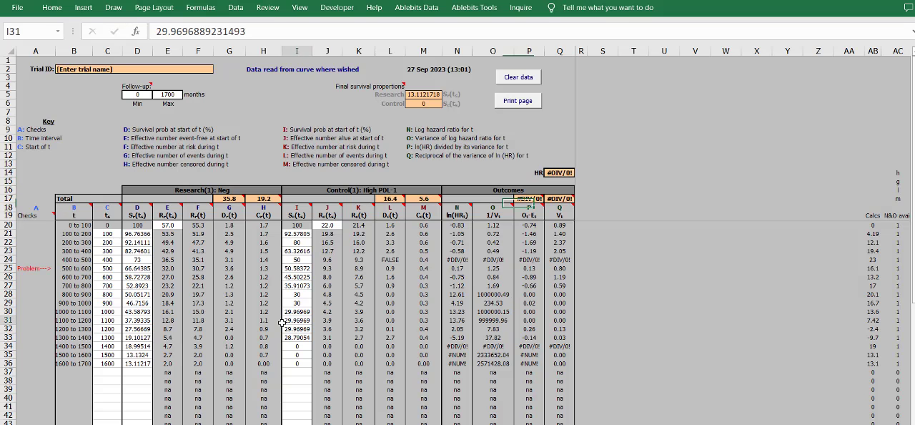
{"action": "left_click", "coordinate": [295, 347]}
{"action": "left_click_drag", "start_coordinate": [297, 362], "coordinate": [295, 230]}
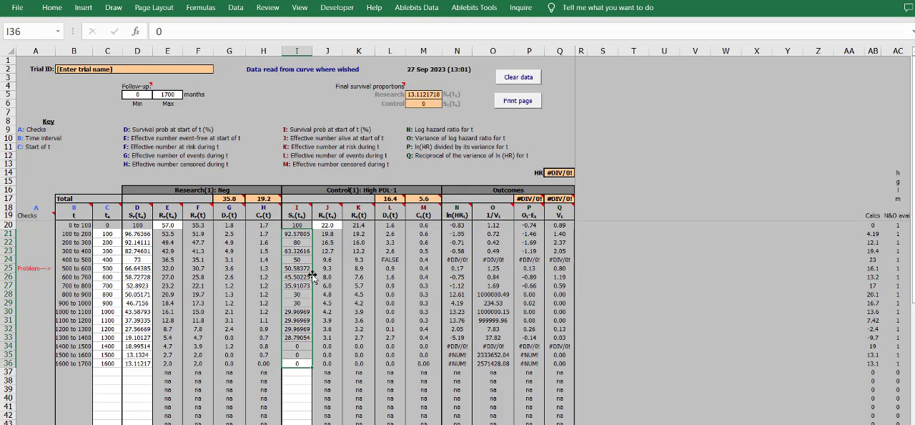
- Examine the row flagged as a problem, 500 to 600, and compare its control survival value in I25 with those in neighbouring rows
{"action": "left_click", "coordinate": [529, 198]}
{"action": "left_click", "coordinate": [664, 268]}
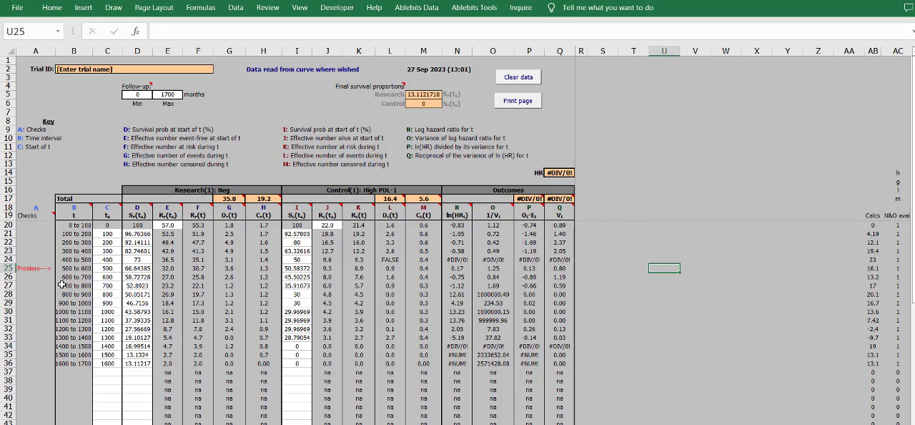
{"action": "left_click", "coordinate": [31, 268]}
{"action": "left_click_drag", "start_coordinate": [31, 268], "coordinate": [313, 271]}
{"action": "left_click", "coordinate": [167, 277]}
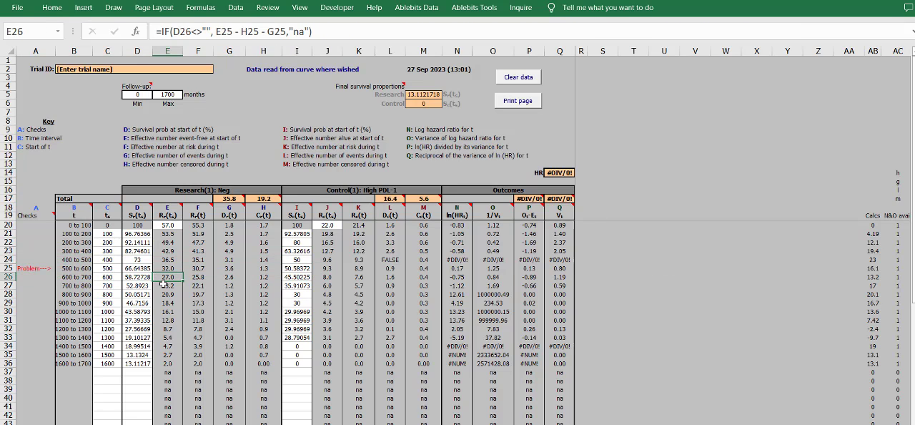
{"action": "left_click", "coordinate": [143, 260]}
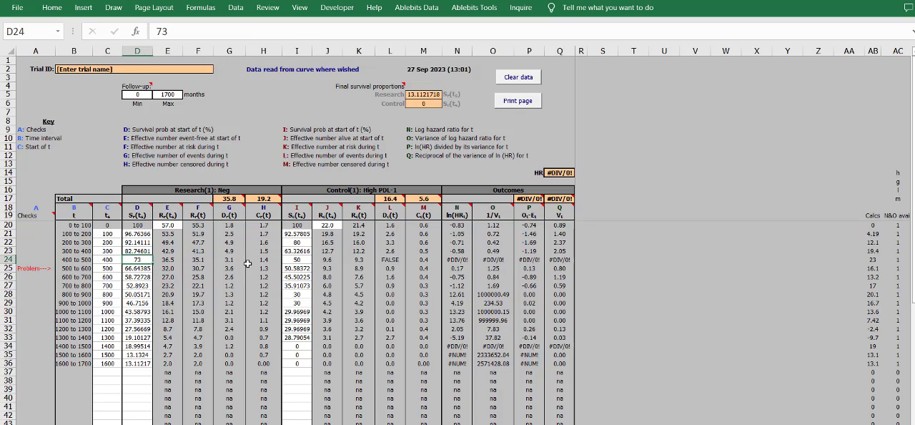
{"action": "left_click", "coordinate": [304, 270]}
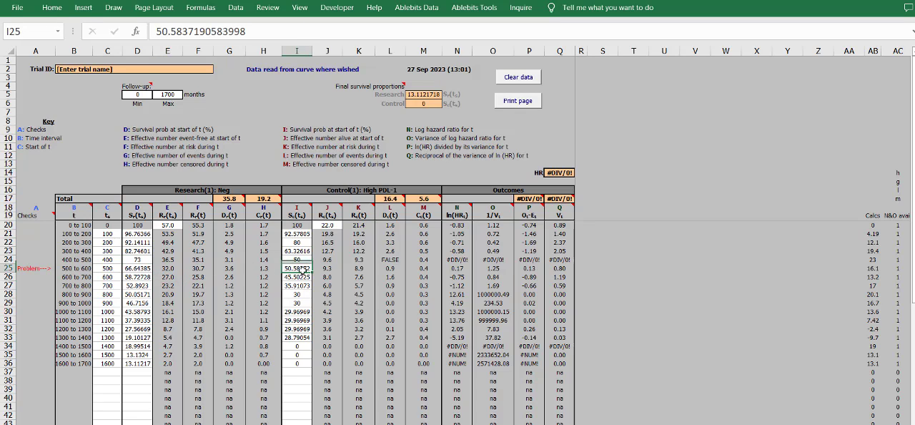
{"action": "left_click", "coordinate": [304, 285]}
{"action": "left_click", "coordinate": [304, 268]}
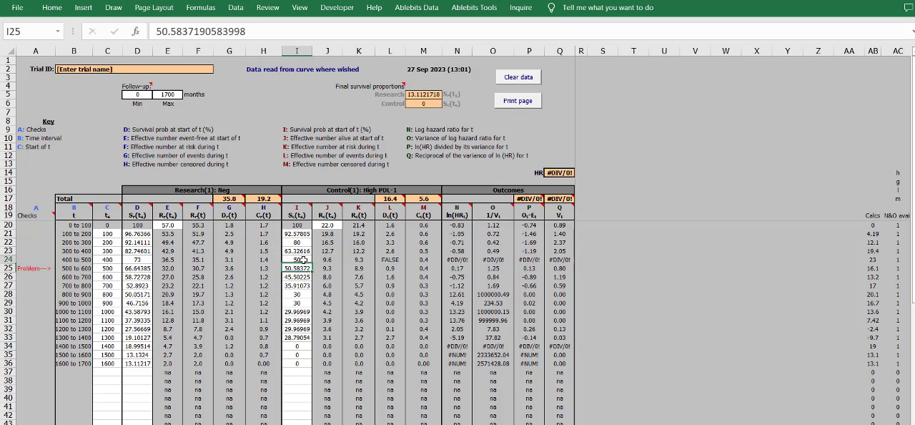
{"action": "left_click", "coordinate": [298, 260]}
{"action": "left_click", "coordinate": [303, 270]}
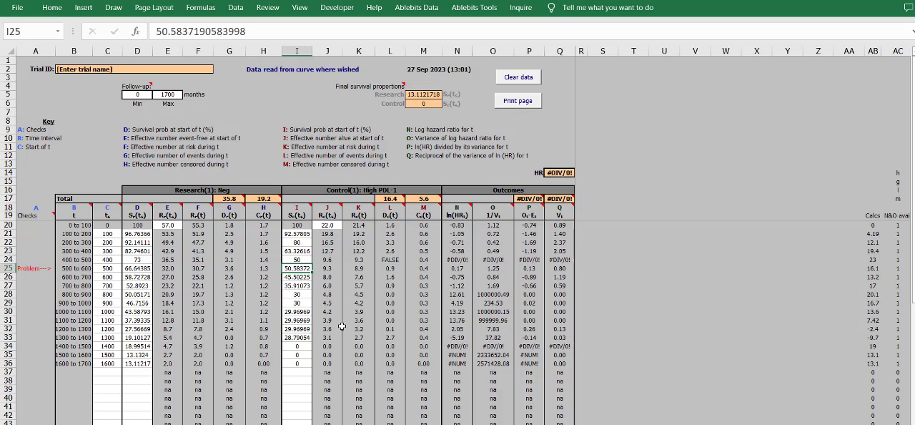
- Set the High PDL-1 control survival value for the 400 to 500 interval, cell I24, to 51
{"action": "left_click", "coordinate": [304, 260]}
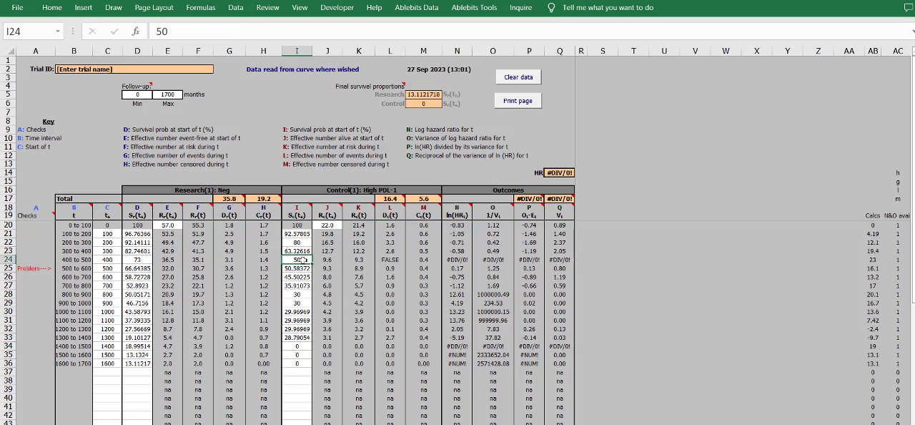
{"action": "type", "text": "51"}
{"action": "left_click", "coordinate": [308, 277]}
{"action": "key", "text": "Up"}
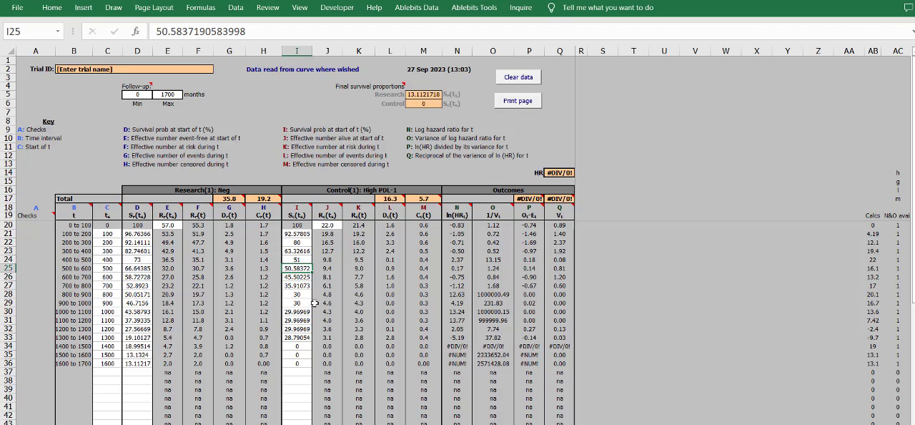
- Review the remaining rows of the curve data table, checking the control survival values and interval start times against the outcome columns
{"action": "left_click", "coordinate": [426, 303]}
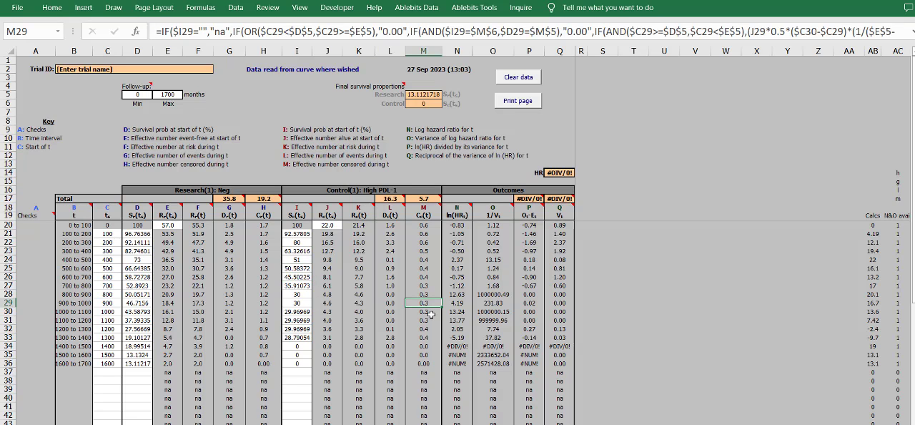
{"action": "left_click", "coordinate": [321, 344]}
{"action": "left_click_drag", "start_coordinate": [296, 373], "coordinate": [76, 225]}
{"action": "left_click", "coordinate": [290, 336]}
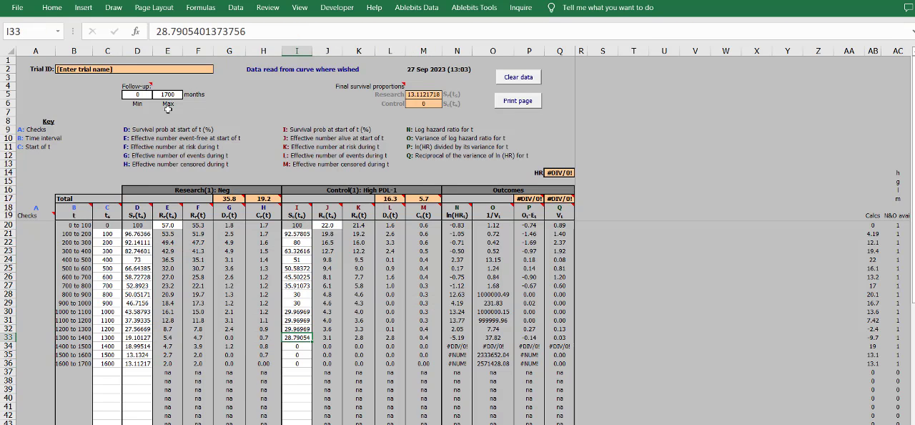
{"action": "left_click", "coordinate": [43, 216]}
{"action": "left_click", "coordinate": [107, 303]}
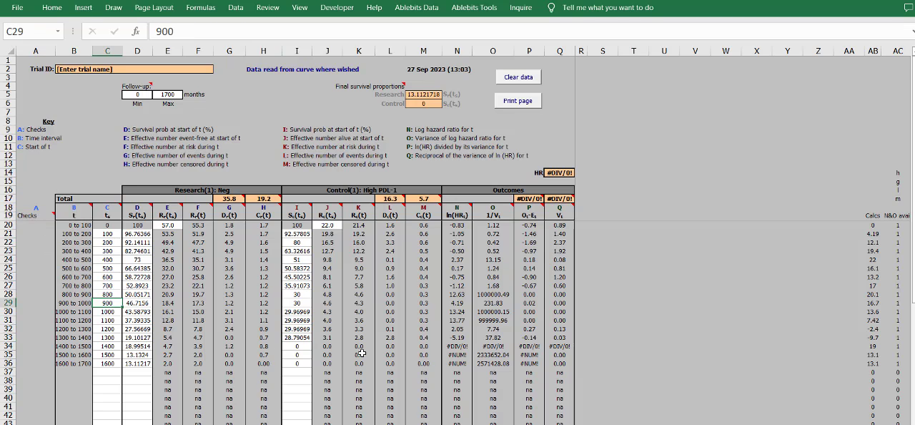
{"action": "left_click", "coordinate": [595, 156]}
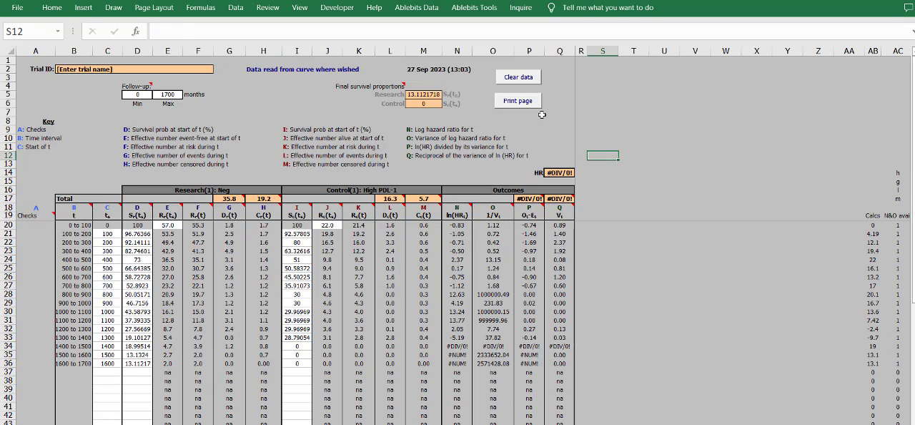
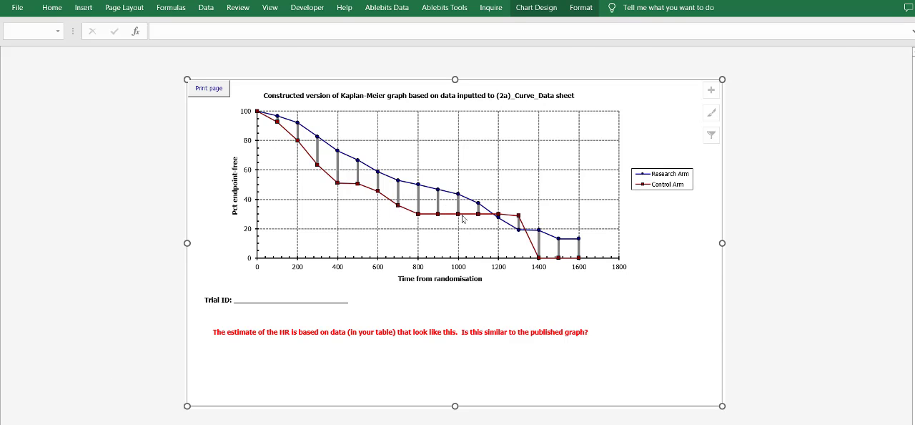
- Bring up WebPlotDigitizer in a smaller window and compare the published overall survival plot with the constructed Kaplan-Meier graph
{"action": "key", "text": "alt+Tab"}
{"action": "key", "text": "Tab"}
{"action": "key", "text": "Tab"}
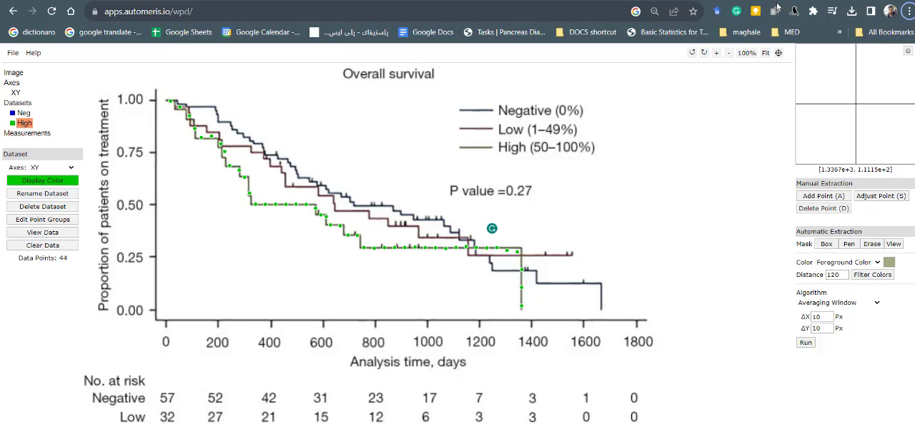
{"action": "left_click_drag", "start_coordinate": [786, 1], "coordinate": [733, 36]}
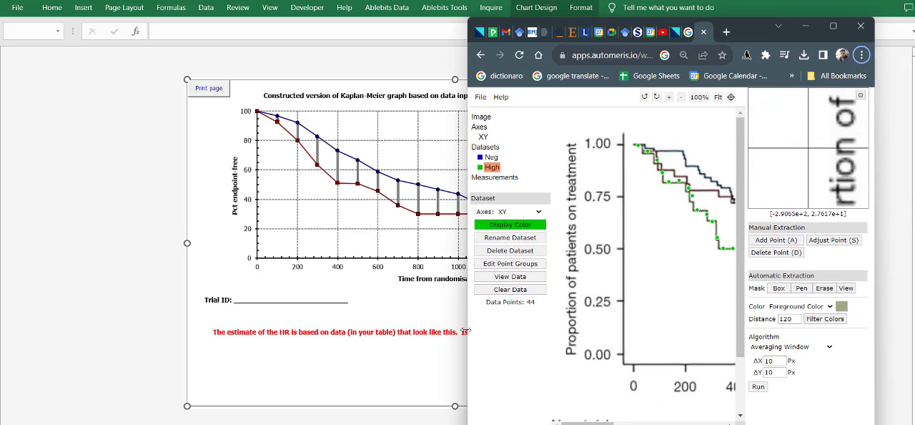
{"action": "left_click_drag", "start_coordinate": [465, 330], "coordinate": [276, 323]}
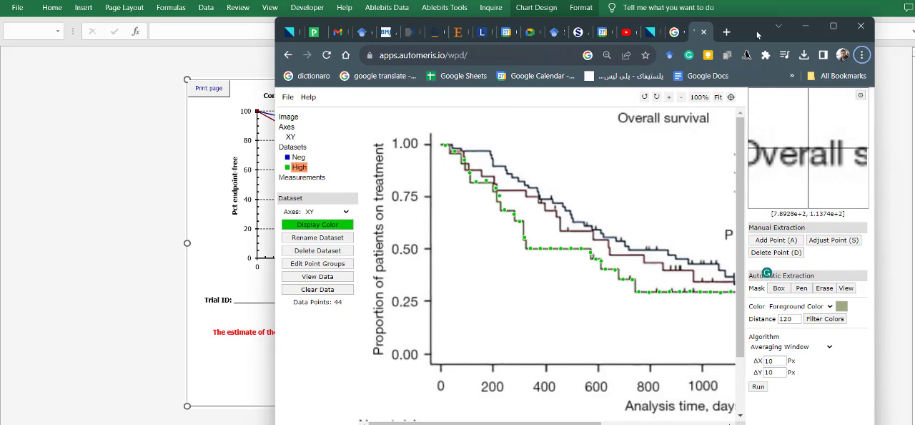
{"action": "left_click_drag", "start_coordinate": [758, 34], "coordinate": [914, 46]}
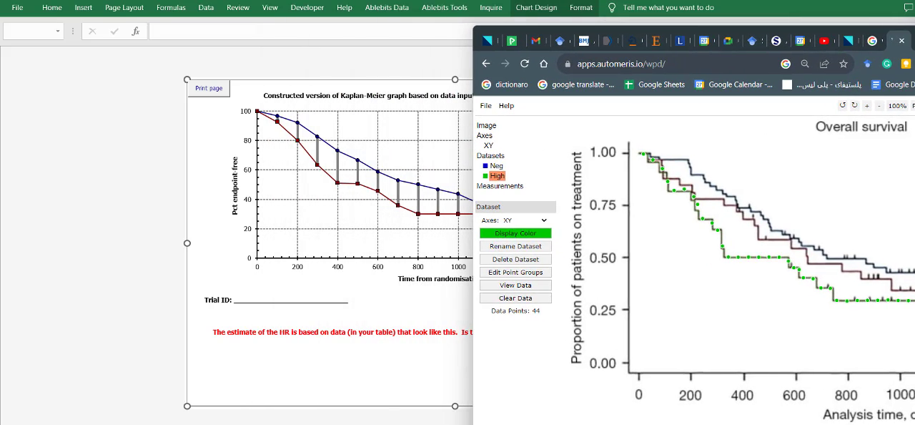
{"action": "left_click", "coordinate": [374, 90]}
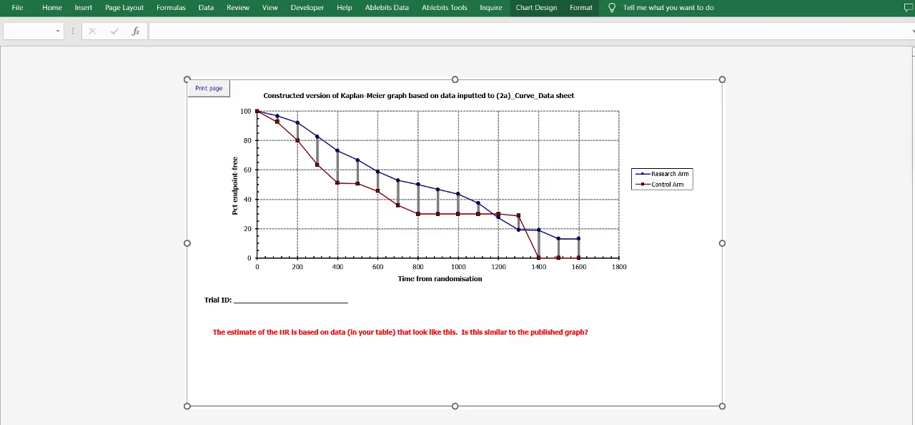
{"action": "key", "text": "alt+Tab"}
{"action": "left_click_drag", "start_coordinate": [348, 88], "coordinate": [619, 176]}
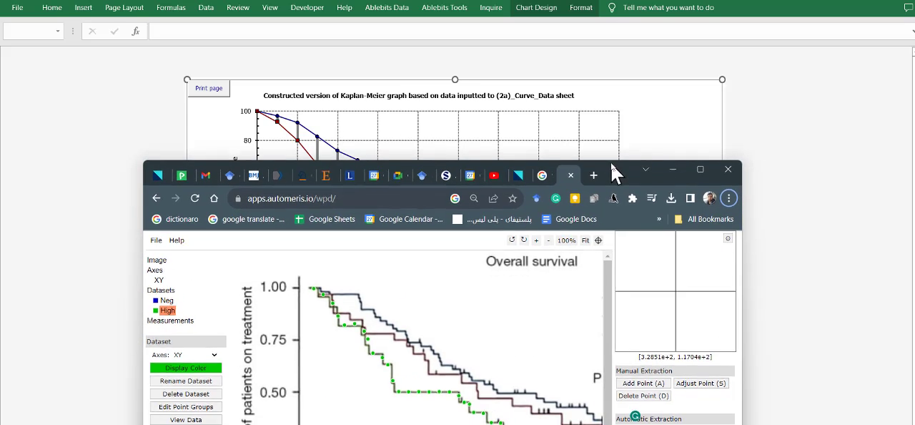
{"action": "left_click", "coordinate": [672, 169]}
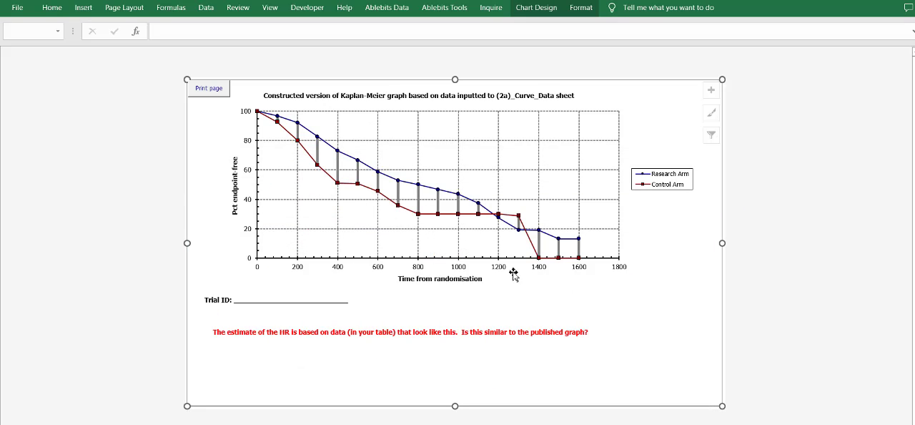
- Return to the curve data sheet and inspect the hazard ratio formula in Q14 along with the outcome columns
{"action": "left_click", "coordinate": [187, 423]}
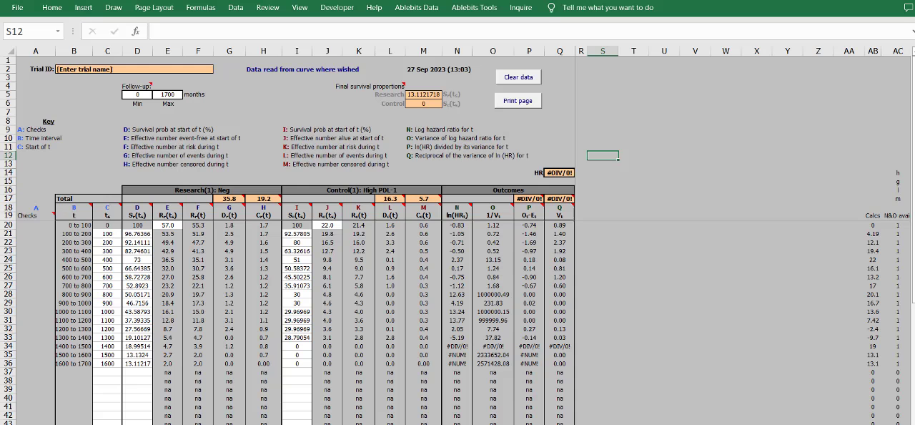
{"action": "left_click", "coordinate": [236, 423]}
{"action": "left_click", "coordinate": [188, 423]}
{"action": "left_click", "coordinate": [483, 208]}
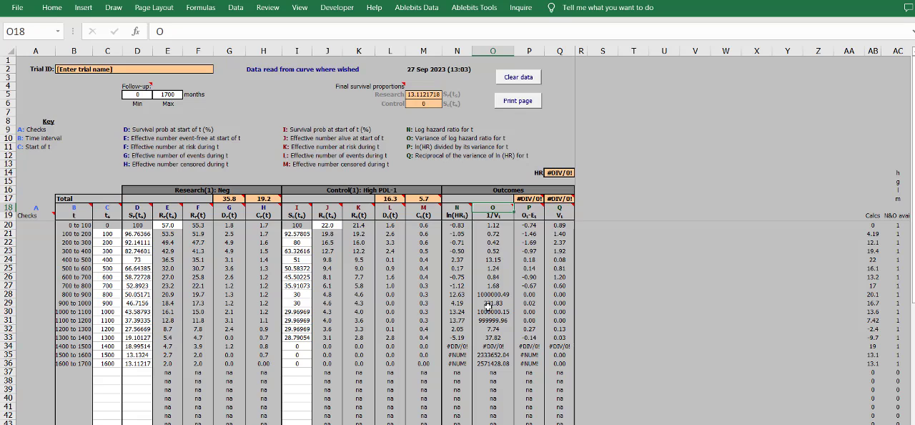
{"action": "left_click", "coordinate": [550, 181]}
{"action": "left_click", "coordinate": [557, 173]}
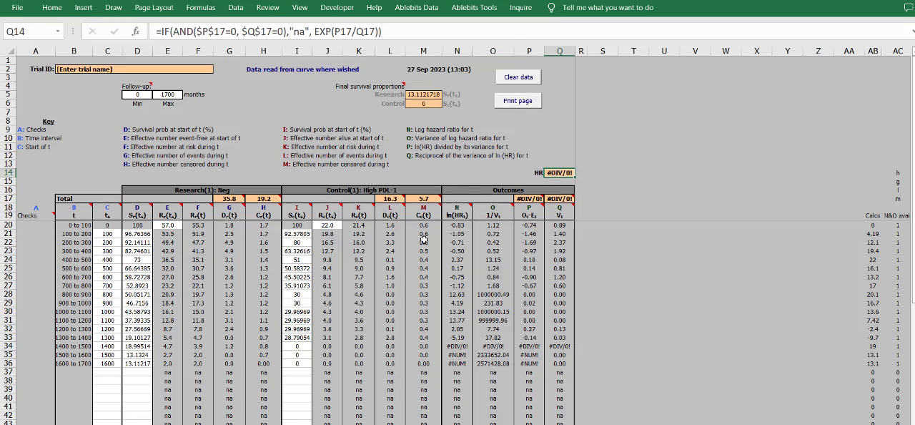
{"action": "left_click", "coordinate": [360, 320]}
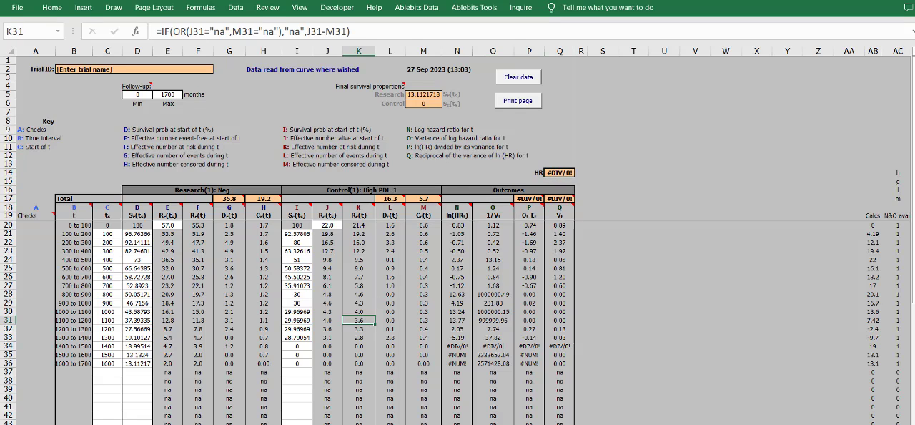
- Open the reported summary data sheet and review the Research arm's randomisation ratio, patients entered and observed events fields
{"action": "left_click", "coordinate": [74, 424]}
{"action": "left_click", "coordinate": [90, 424]}
{"action": "left_click", "coordinate": [107, 173]}
{"action": "left_click_drag", "start_coordinate": [105, 123], "coordinate": [105, 114]}
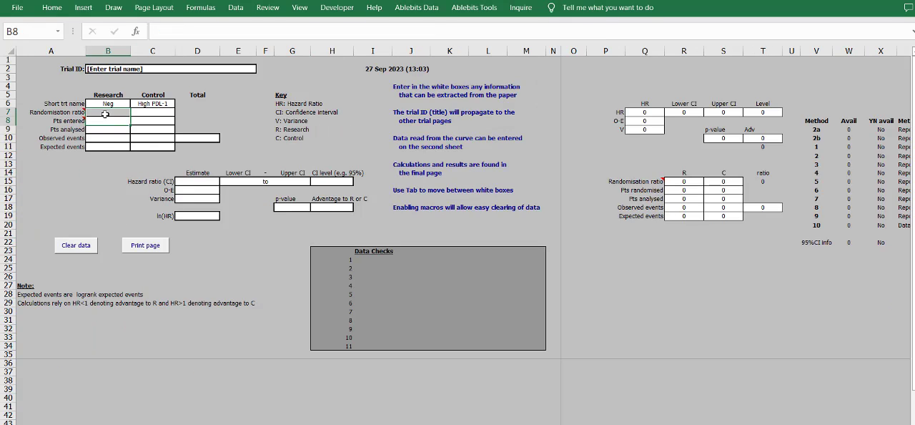
{"action": "left_click", "coordinate": [105, 113]}
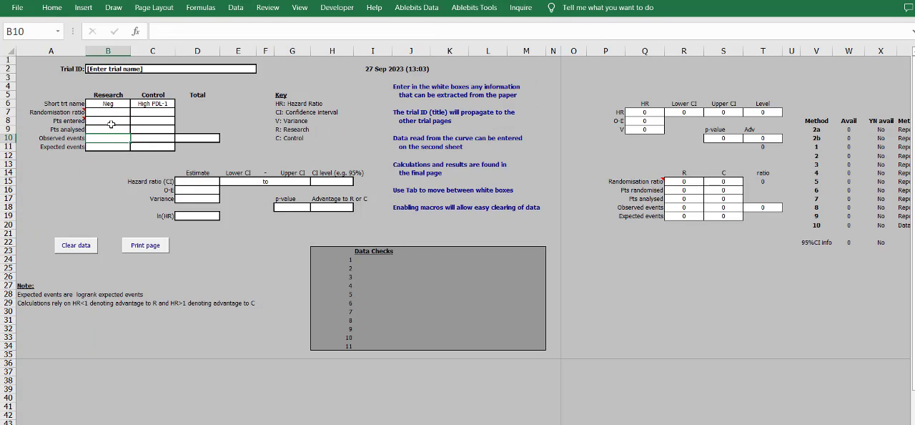
{"action": "left_click", "coordinate": [111, 120]}
- Bring up WebPlotDigitizer briefly, then check the Pts entered and Pts analysed rows on the reported summary data sheet
{"action": "key", "text": "alt+Tab"}
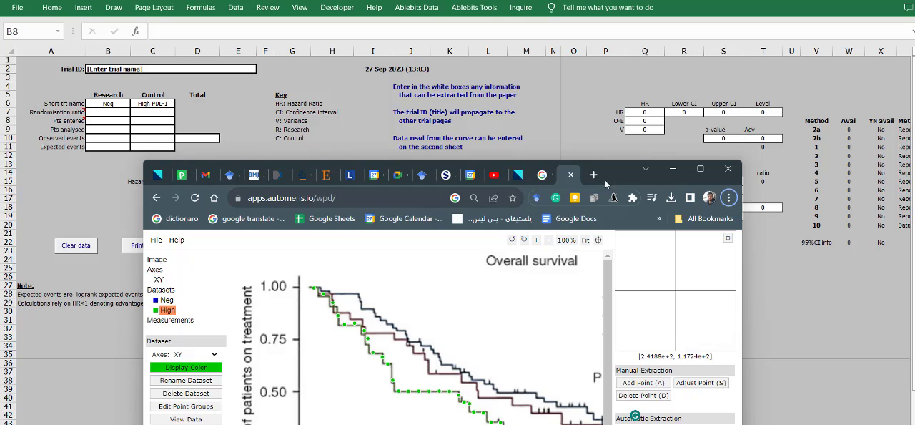
{"action": "left_click_drag", "start_coordinate": [620, 165], "coordinate": [653, 351]}
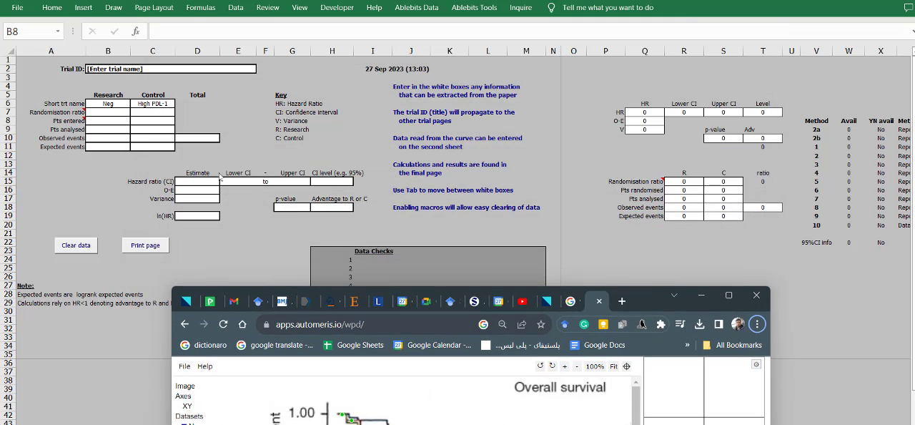
{"action": "left_click", "coordinate": [97, 129]}
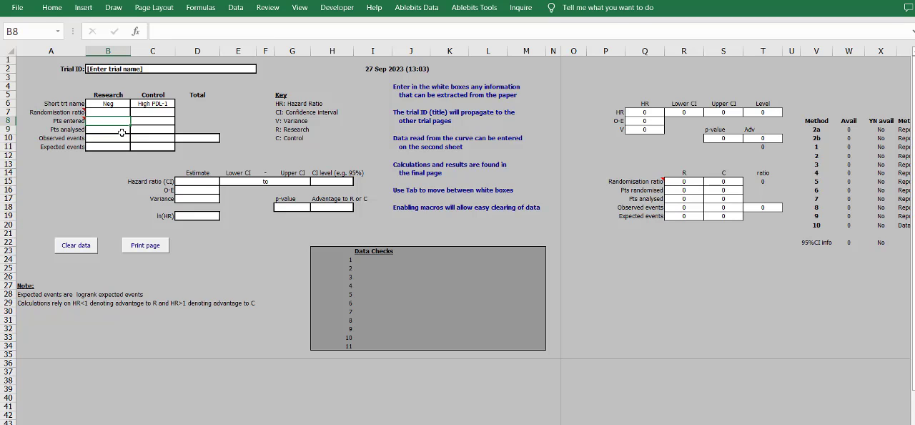
{"action": "mouse_move", "coordinate": [112, 130]}
{"action": "left_mouse_down"}
{"action": "mouse_move", "coordinate": [190, 136]}
{"action": "mouse_move", "coordinate": [97, 128]}
{"action": "mouse_move", "coordinate": [162, 117]}
{"action": "mouse_move", "coordinate": [107, 123]}
{"action": "left_mouse_up"}
{"action": "left_click", "coordinate": [102, 129]}
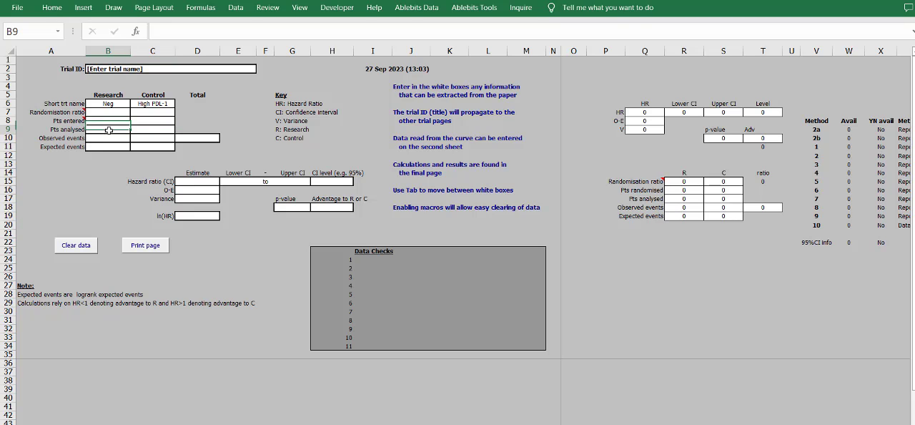
{"action": "left_click", "coordinate": [67, 130]}
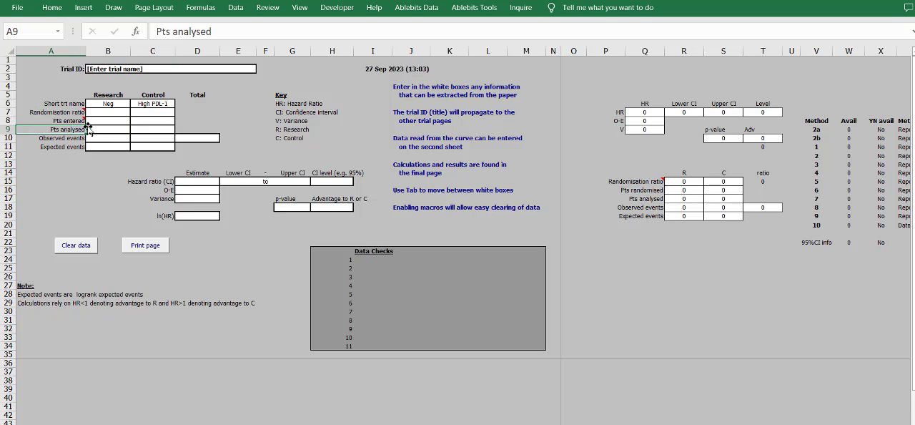
{"action": "left_click", "coordinate": [77, 121]}
{"action": "left_click", "coordinate": [116, 130]}
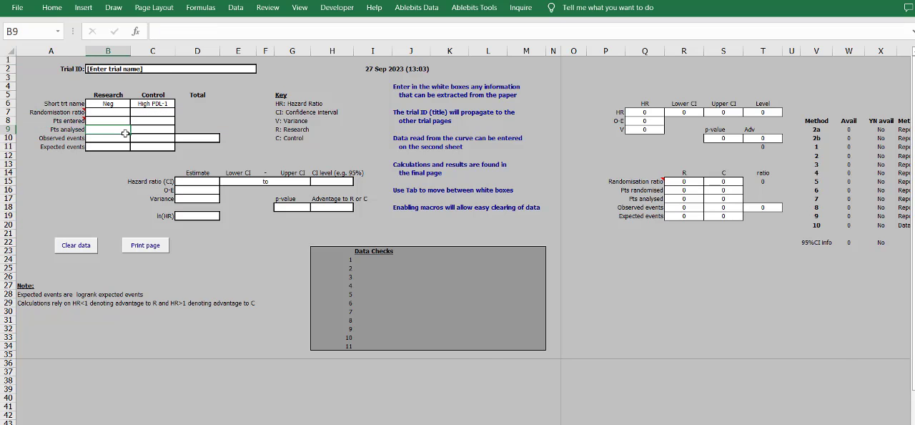
- Switch to the PMC article on tumoral PD-L1 in Chrome and scan its abstract and methods sections
{"action": "key", "text": "alt+Tab"}
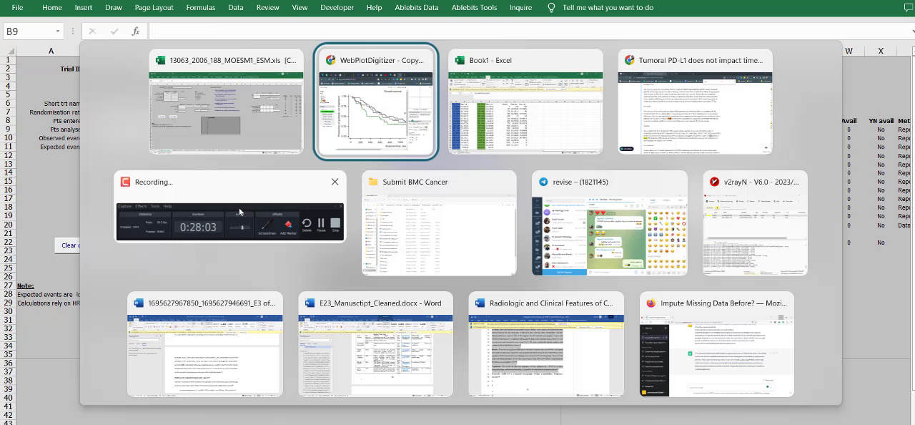
{"action": "key", "text": "alt+Tab"}
{"action": "key", "text": "alt+Tab"}
{"action": "scroll", "coordinate": [374, 273], "scroll_direction": "down", "scroll_amount": 1}
{"action": "left_click", "coordinate": [446, 252]}
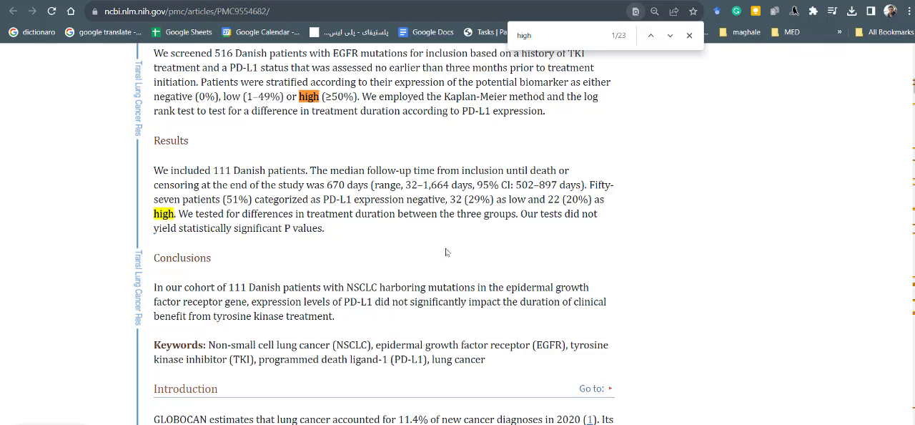
{"action": "scroll", "coordinate": [427, 215], "scroll_direction": "down", "scroll_amount": 15}
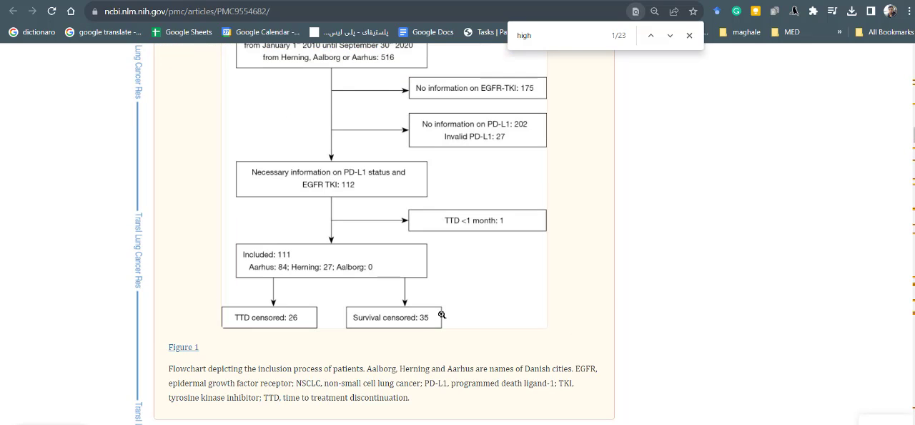
{"action": "scroll", "coordinate": [450, 312], "scroll_direction": "down", "scroll_amount": 20}
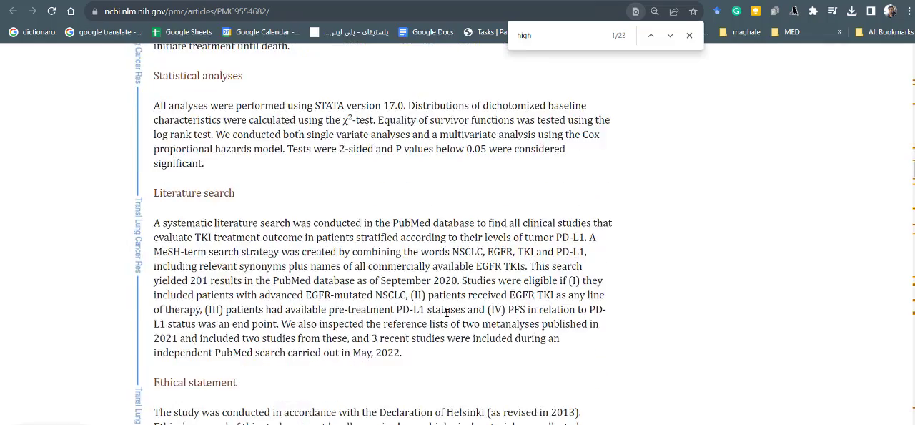
{"action": "scroll", "coordinate": [464, 308], "scroll_direction": "up", "scroll_amount": 1}
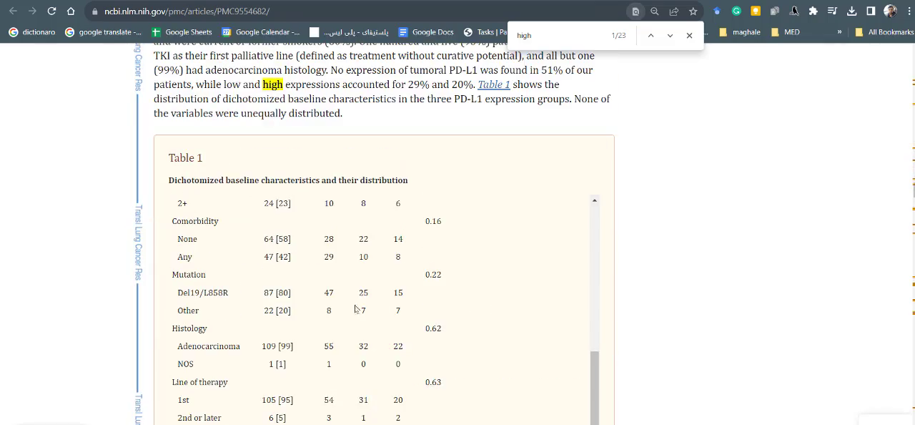
- Scan the article's results, covering Table 1, the time to treatment discontinuation plot, Table 2 and the overall survival figure
{"action": "scroll", "coordinate": [355, 309], "scroll_direction": "down", "scroll_amount": 3}
{"action": "left_click_drag", "start_coordinate": [263, 309], "coordinate": [273, 338]}
{"action": "left_click", "coordinate": [282, 332]}
{"action": "scroll", "coordinate": [306, 328], "scroll_direction": "down", "scroll_amount": 3}
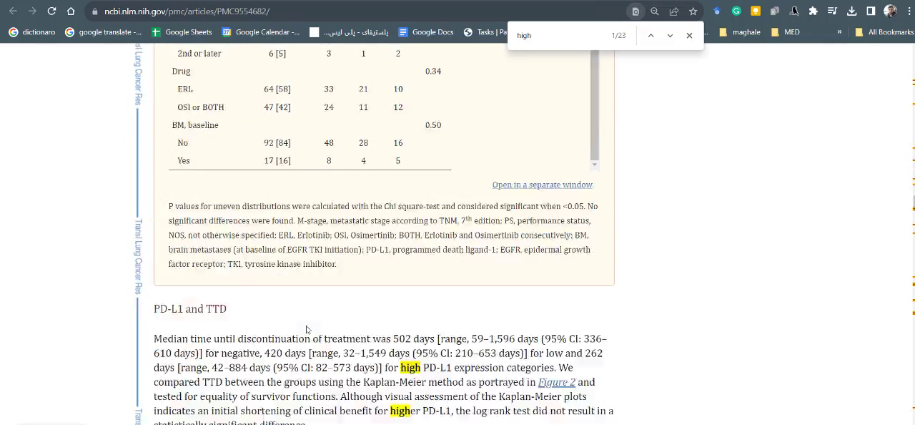
{"action": "scroll", "coordinate": [306, 328], "scroll_direction": "down", "scroll_amount": 7}
{"action": "scroll", "coordinate": [306, 329], "scroll_direction": "up", "scroll_amount": 2}
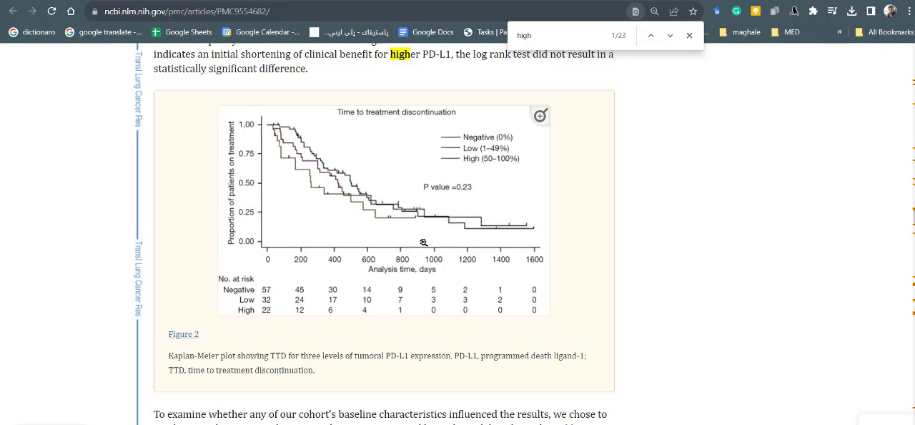
{"action": "scroll", "coordinate": [421, 247], "scroll_direction": "down", "scroll_amount": 3}
{"action": "scroll", "coordinate": [421, 249], "scroll_direction": "up", "scroll_amount": 1}
{"action": "scroll", "coordinate": [360, 279], "scroll_direction": "down", "scroll_amount": 5}
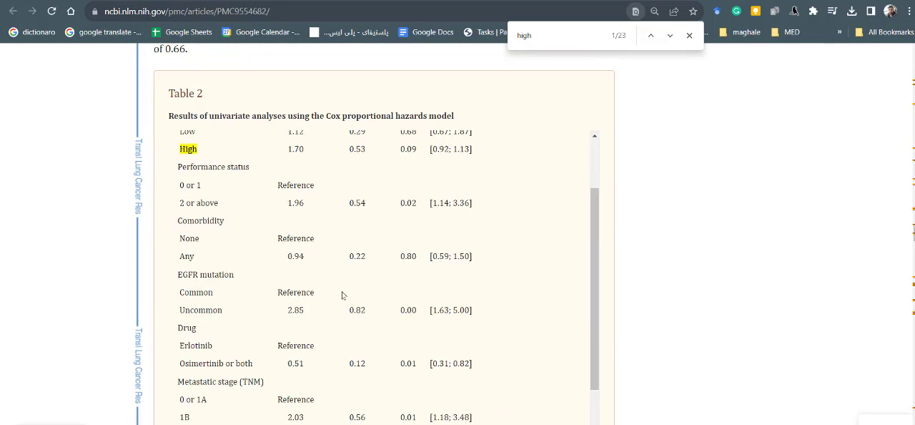
{"action": "scroll", "coordinate": [511, 288], "scroll_direction": "down", "scroll_amount": 10}
- Search the article for "high" and step through the matches to the PD-L1 and TTD paragraph
{"action": "key", "text": "ctrl+f"}
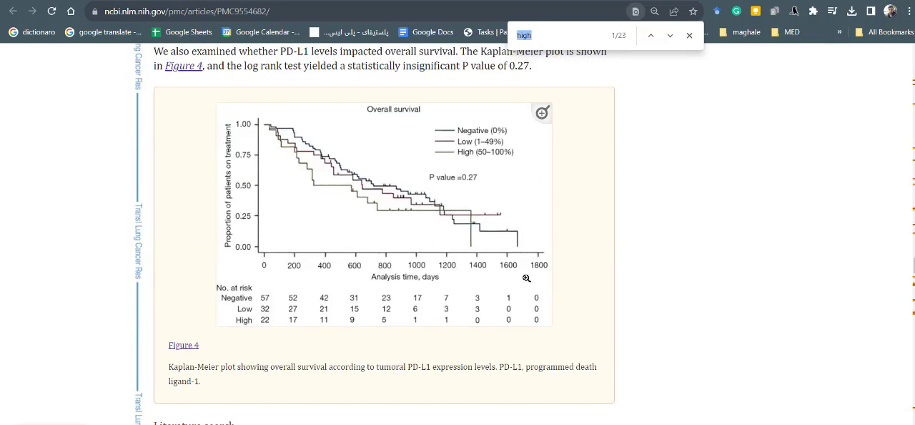
{"action": "scroll", "coordinate": [525, 278], "scroll_direction": "down", "scroll_amount": 5}
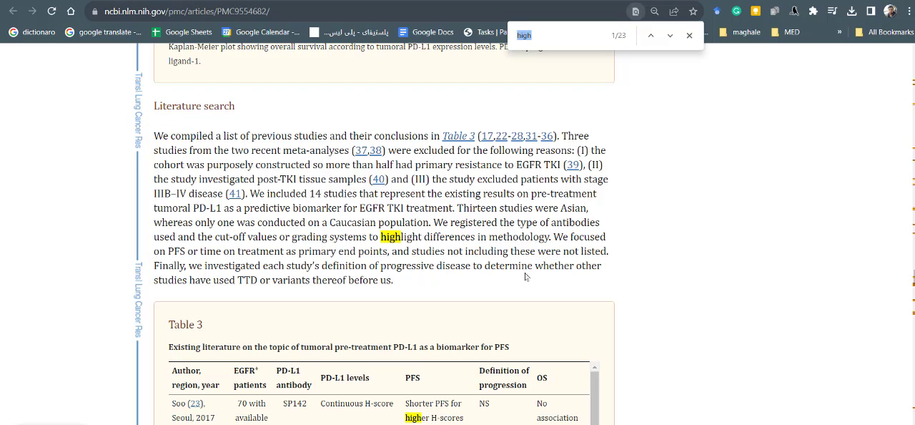
{"action": "type", "text": "high"}
{"action": "key", "text": "Return"}
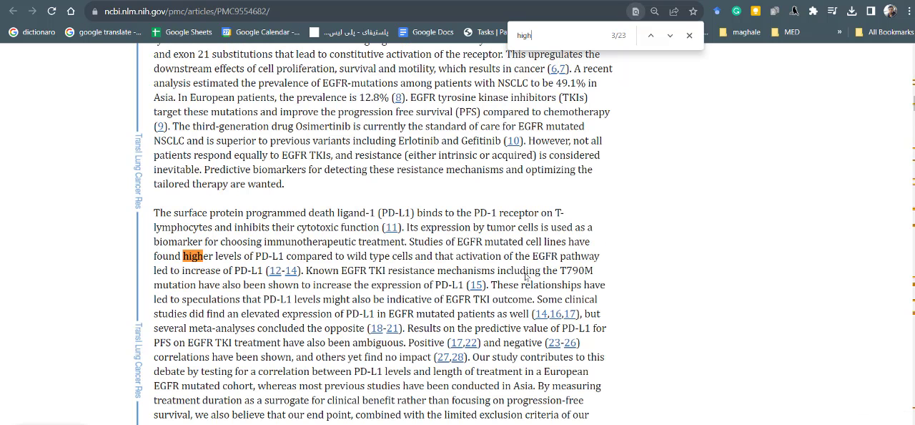
{"action": "key", "text": "Return"}
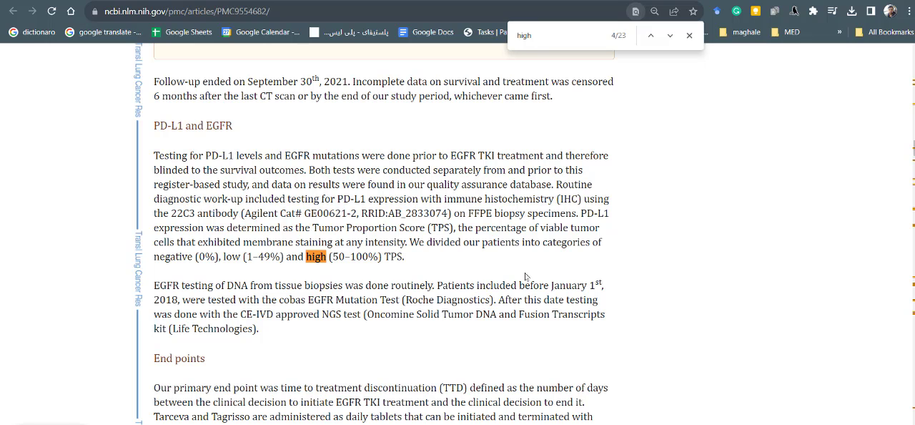
{"action": "key", "text": "Return"}
{"action": "key", "text": "Return"}
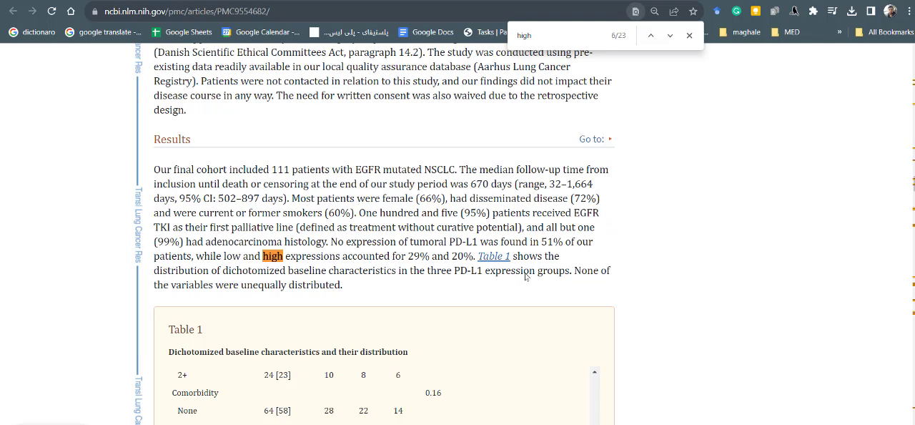
{"action": "key", "text": "Return"}
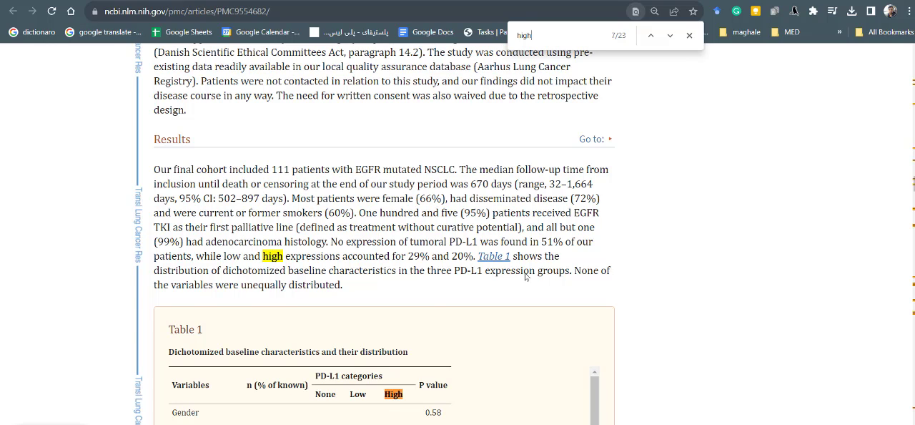
{"action": "key", "text": "Return"}
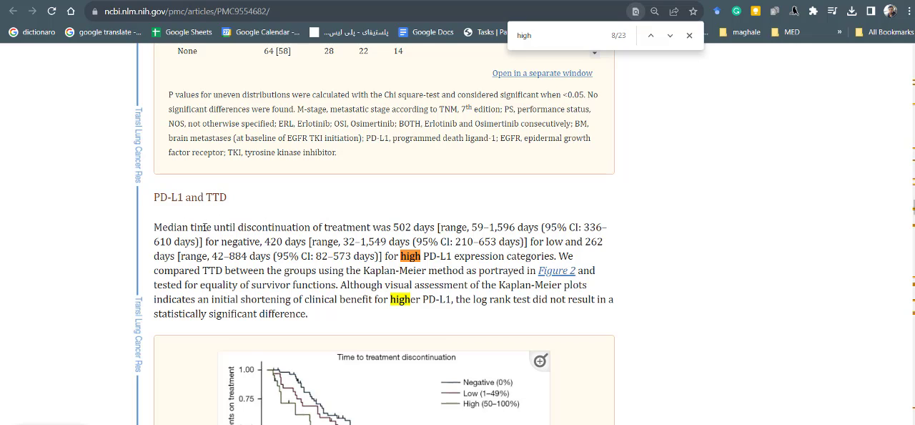
- Highlight "502 days", the negative group's median time until discontinuation of treatment, in the PD-L1 and TTD paragraph
{"action": "double_click", "coordinate": [397, 226]}
{"action": "left_click", "coordinate": [398, 227]}
{"action": "left_click_drag", "start_coordinate": [393, 226], "coordinate": [435, 226]}
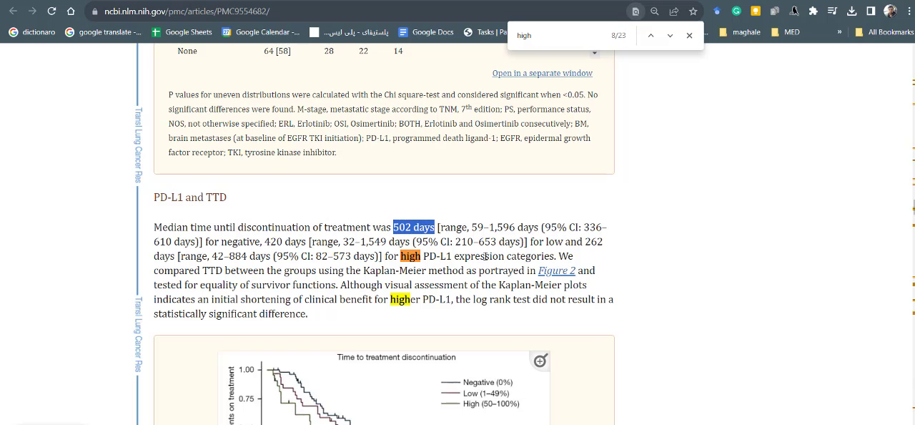
- Compare the calculator's empty randomisation ratio and patient fields with the article's PD-L1 and TTD paragraph and Figure 2
{"action": "key", "text": "alt+Tab"}
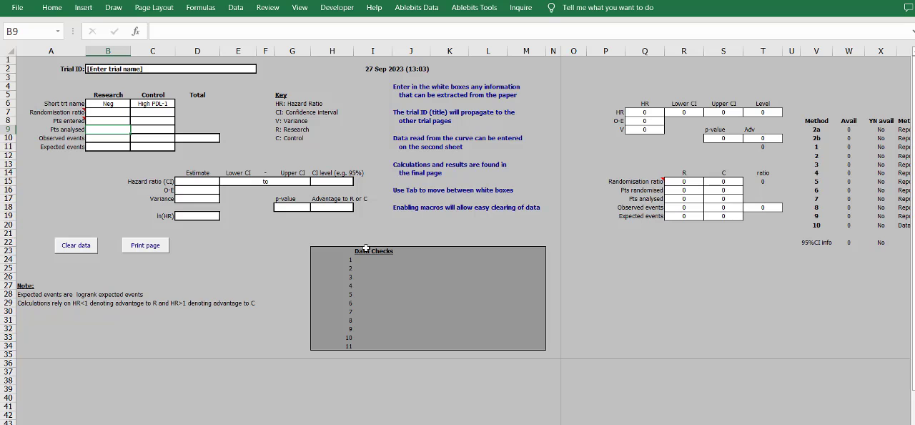
{"action": "key", "text": "alt"}
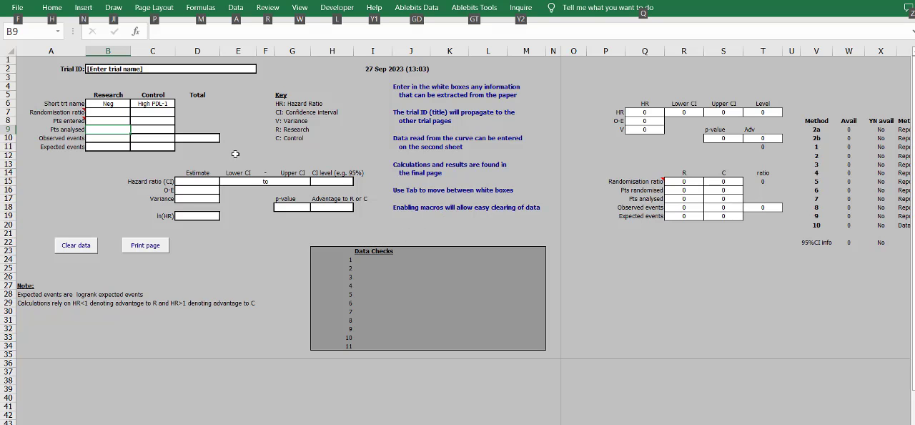
{"action": "left_click", "coordinate": [126, 112]}
{"action": "key", "text": "alt+Tab"}
{"action": "scroll", "coordinate": [458, 182], "scroll_direction": "down", "scroll_amount": 1}
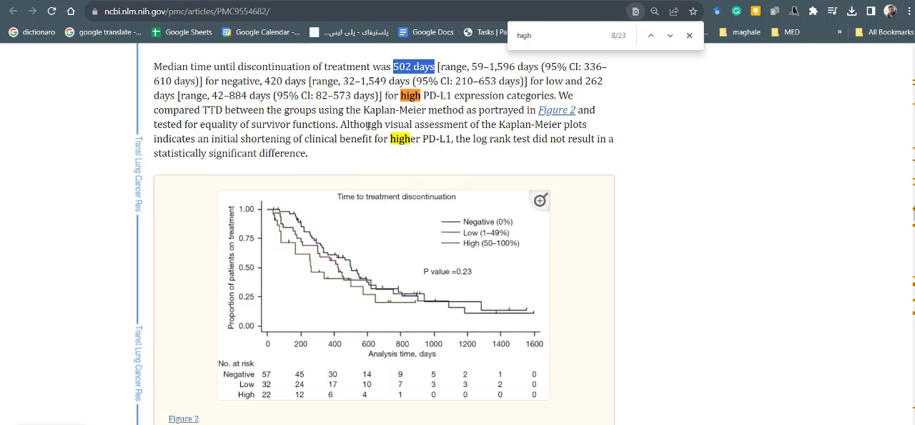
{"action": "scroll", "coordinate": [443, 193], "scroll_direction": "up", "scroll_amount": 1}
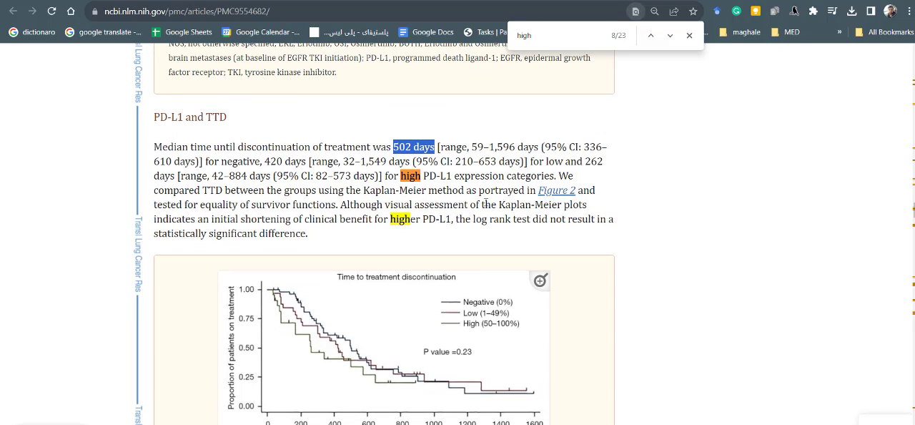
- Step through the article's "high" matches to the High row of the PD-L1 category in Table 2
{"action": "left_click", "coordinate": [670, 35]}
{"action": "left_click", "coordinate": [671, 36]}
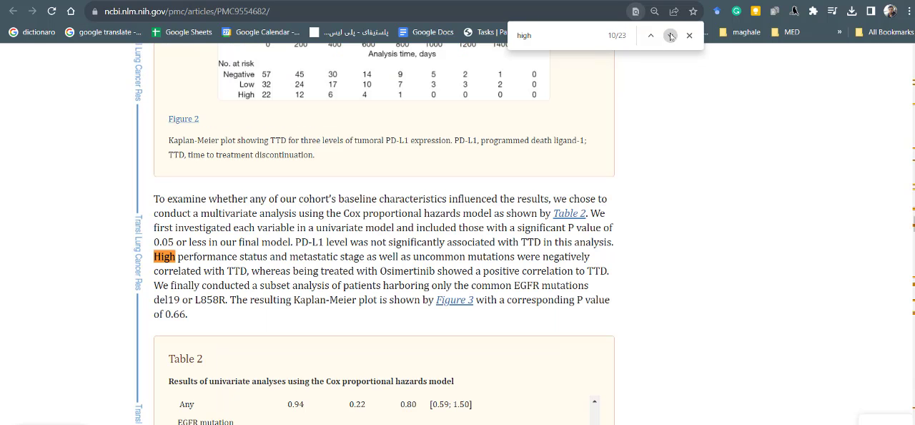
{"action": "left_click", "coordinate": [671, 35]}
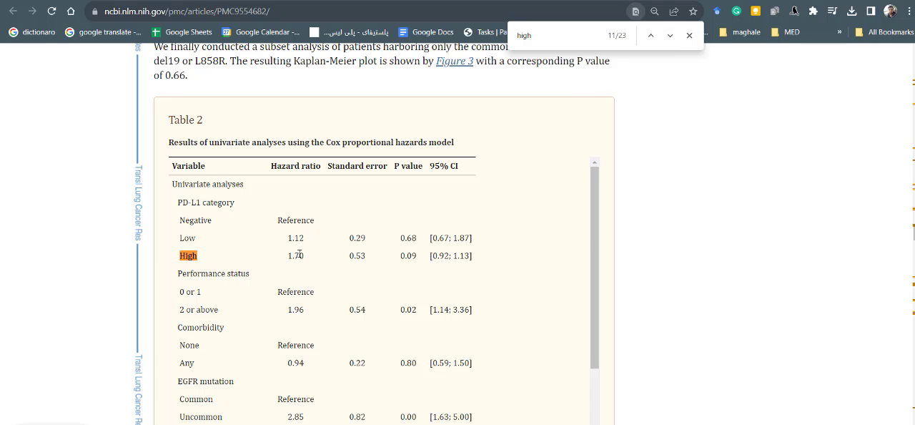
{"action": "left_click", "coordinate": [671, 36]}
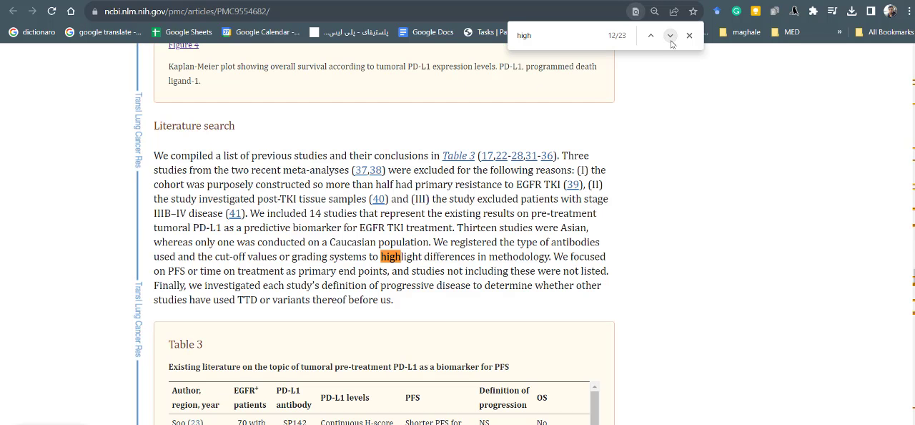
{"action": "left_click", "coordinate": [650, 36]}
- Examine the Table 2 title and its Negative, Low and High PD-L1 rows for hazard ratios, P values and confidence intervals
{"action": "left_click_drag", "start_coordinate": [182, 219], "coordinate": [443, 418]}
{"action": "left_click", "coordinate": [477, 265]}
{"action": "left_click_drag", "start_coordinate": [198, 256], "coordinate": [211, 220]}
{"action": "left_click", "coordinate": [163, 208]}
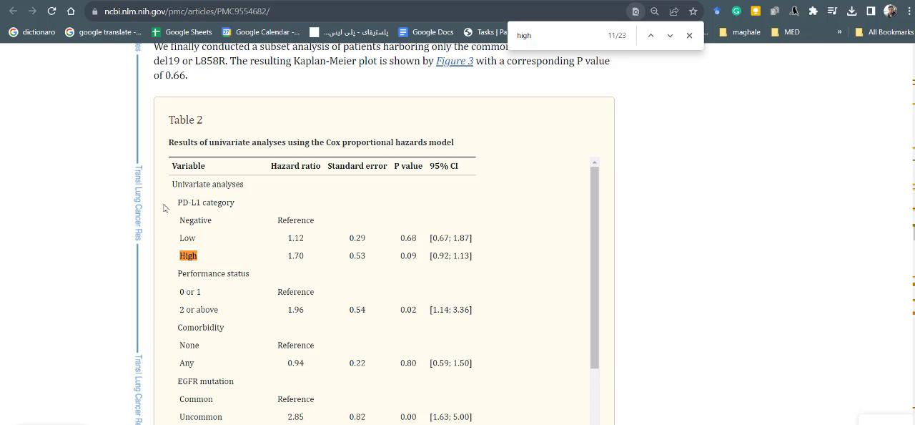
{"action": "left_click_drag", "start_coordinate": [172, 184], "coordinate": [316, 227]}
{"action": "left_click", "coordinate": [315, 226]}
{"action": "left_click", "coordinate": [301, 150]}
{"action": "left_click_drag", "start_coordinate": [200, 141], "coordinate": [406, 146]}
{"action": "left_click", "coordinate": [405, 149]}
{"action": "left_click_drag", "start_coordinate": [179, 218], "coordinate": [314, 223]}
{"action": "left_click", "coordinate": [254, 242]}
{"action": "left_click_drag", "start_coordinate": [172, 256], "coordinate": [483, 238]}
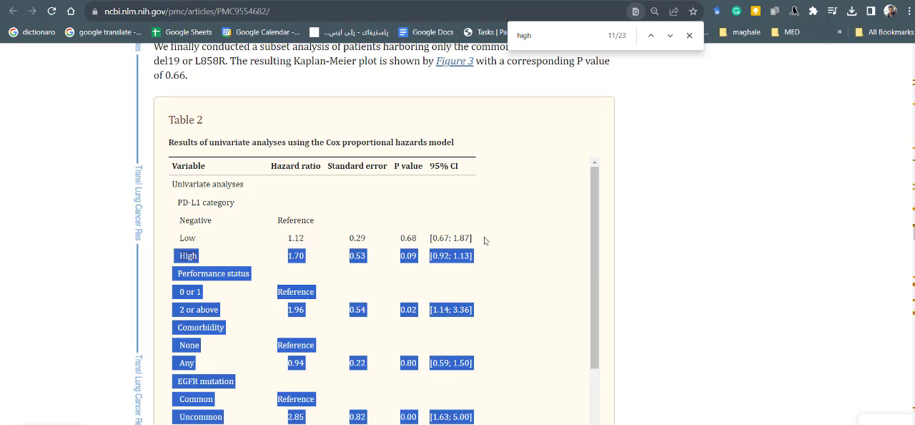
{"action": "left_click", "coordinate": [468, 238]}
- Scan the remaining article sections and return to the abstract's results to read the patient numbers per PD-L1 group
{"action": "scroll", "coordinate": [679, 250], "scroll_direction": "down", "scroll_amount": 13}
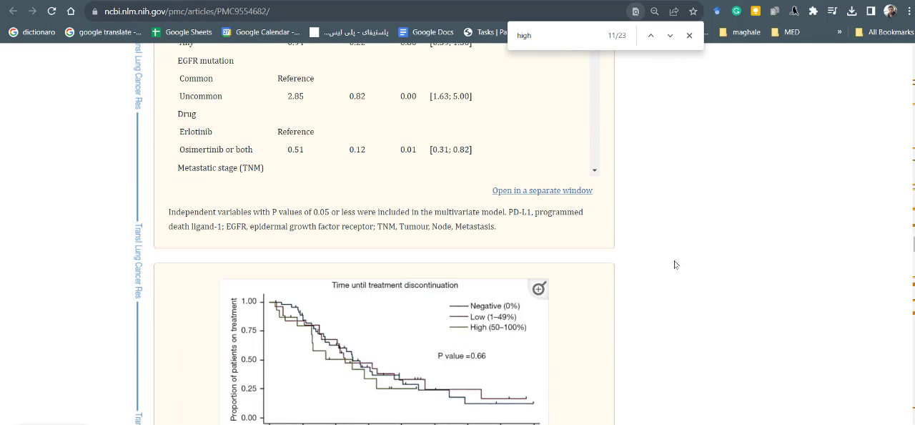
{"action": "scroll", "coordinate": [530, 299], "scroll_direction": "down", "scroll_amount": 6}
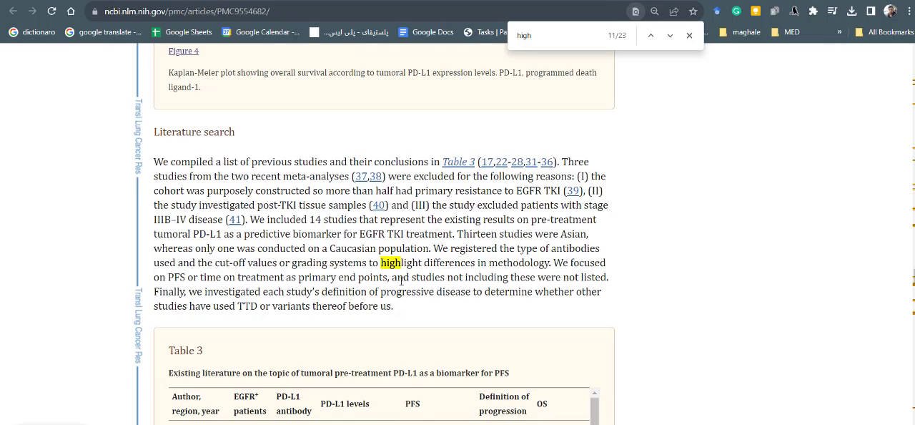
{"action": "scroll", "coordinate": [429, 293], "scroll_direction": "down", "scroll_amount": 5}
{"action": "scroll", "coordinate": [740, 275], "scroll_direction": "down", "scroll_amount": 20}
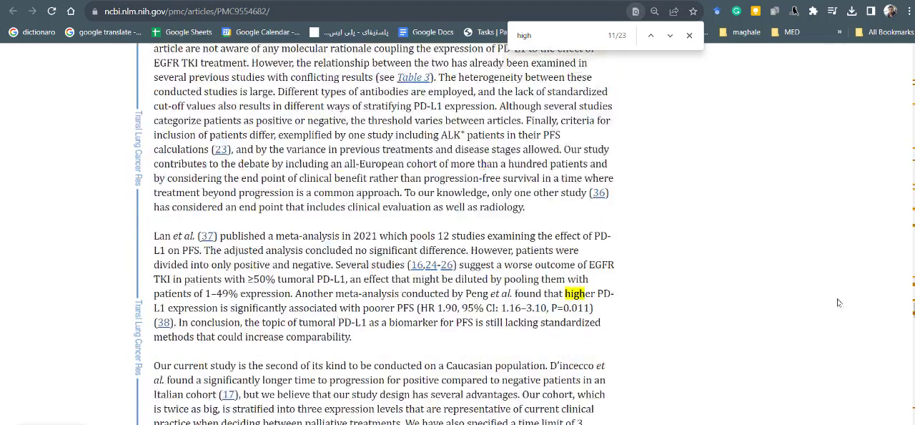
{"action": "left_click_drag", "start_coordinate": [913, 321], "coordinate": [914, 58]}
{"action": "scroll", "coordinate": [442, 267], "scroll_direction": "down", "scroll_amount": 10}
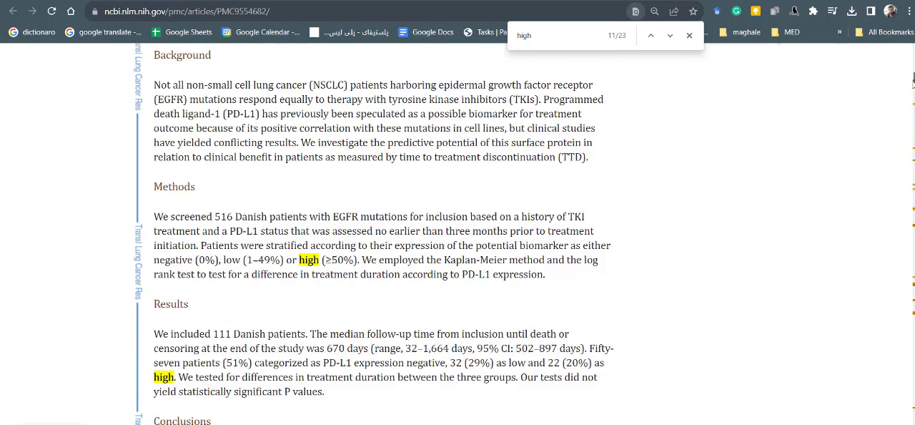
{"action": "scroll", "coordinate": [442, 266], "scroll_direction": "up", "scroll_amount": 1}
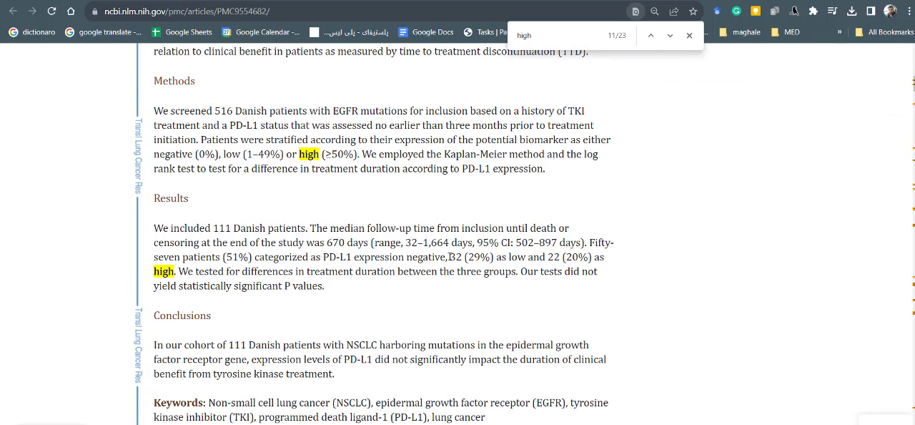
{"action": "double_click", "coordinate": [452, 256]}
{"action": "left_click", "coordinate": [484, 274]}
- In the calculator, enter 57 patients for the Neg research group and 22 for the High PDL-1 control group in the Pts entered row
{"action": "key", "text": "alt+Tab"}
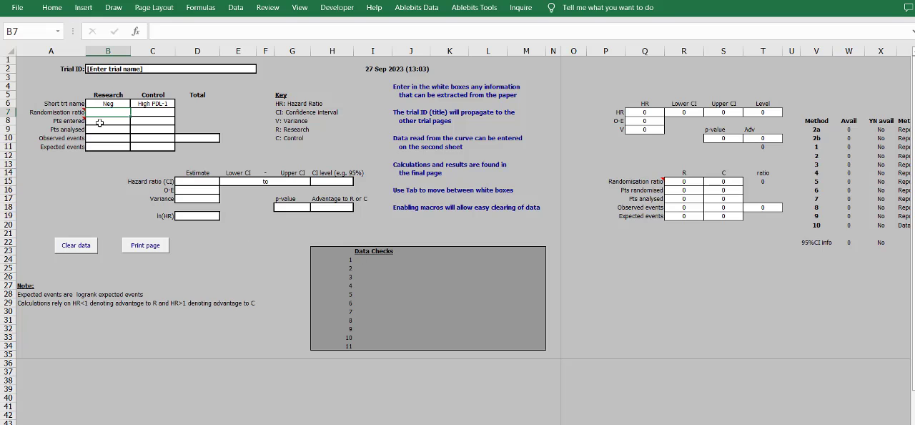
{"action": "left_click", "coordinate": [100, 123]}
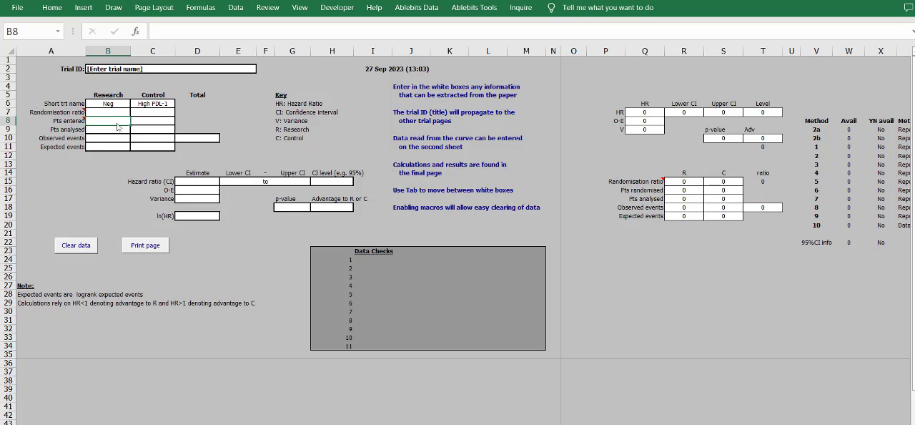
{"action": "type", "text": "57"}
{"action": "key", "text": "Tab"}
{"action": "key", "text": "alt+Tab"}
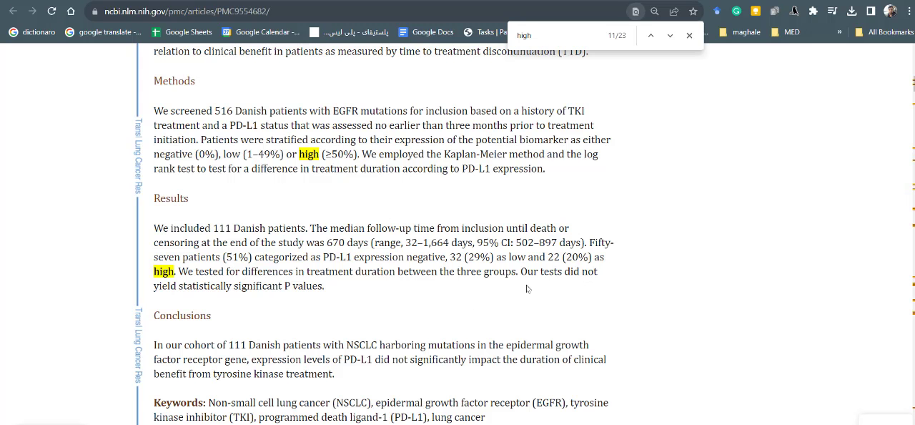
{"action": "double_click", "coordinate": [561, 256]}
{"action": "key", "text": "alt+Tab"}
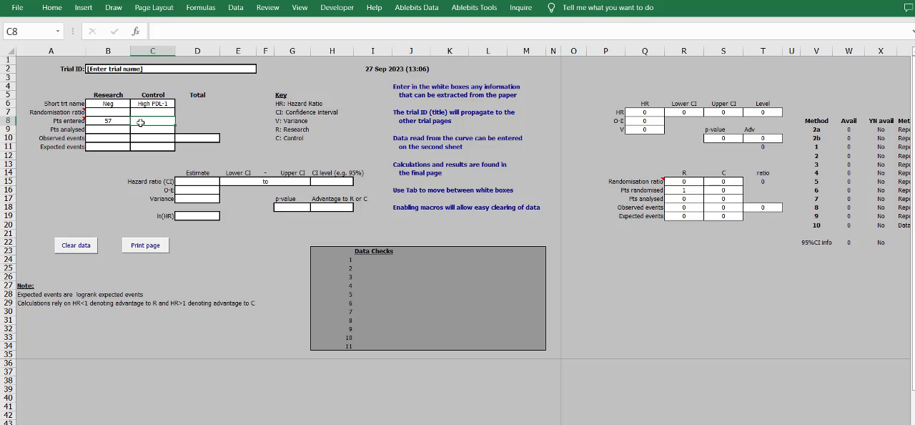
{"action": "type", "text": "22"}
{"action": "key", "text": "Return"}
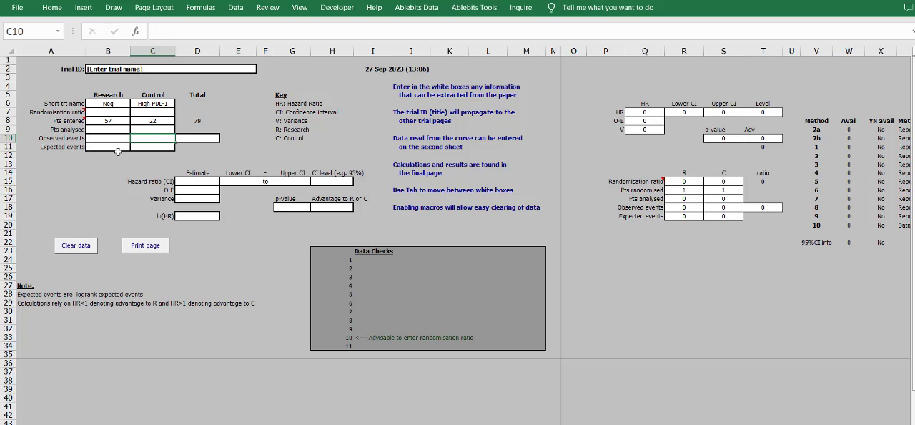
- Copy both Pts entered values into the Pts analysed row for the research and control groups
{"action": "left_click_drag", "start_coordinate": [104, 120], "coordinate": [165, 120]}
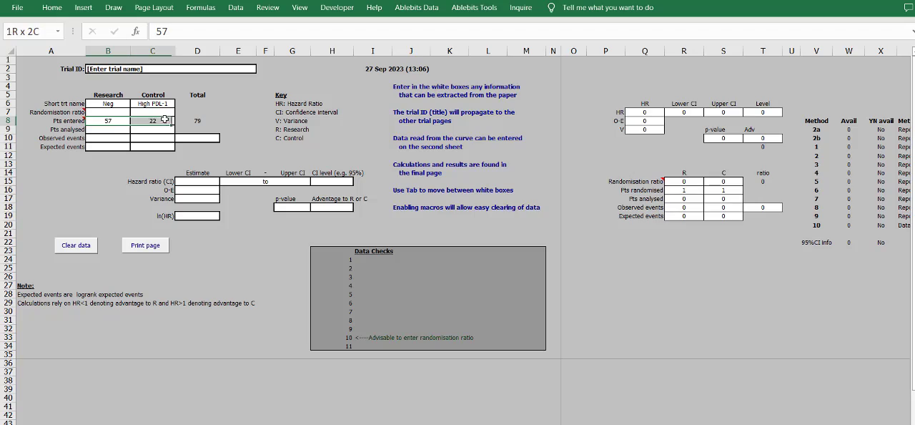
{"action": "key", "text": "ctrl+c"}
{"action": "left_click", "coordinate": [120, 131]}
{"action": "key", "text": "ctrl+v"}
{"action": "left_click", "coordinate": [154, 157]}
- Examine the article's Figure 3 and Figure 4 Kaplan-Meier plots and their numbers at risk for event data
{"action": "key", "text": "alt+Tab"}
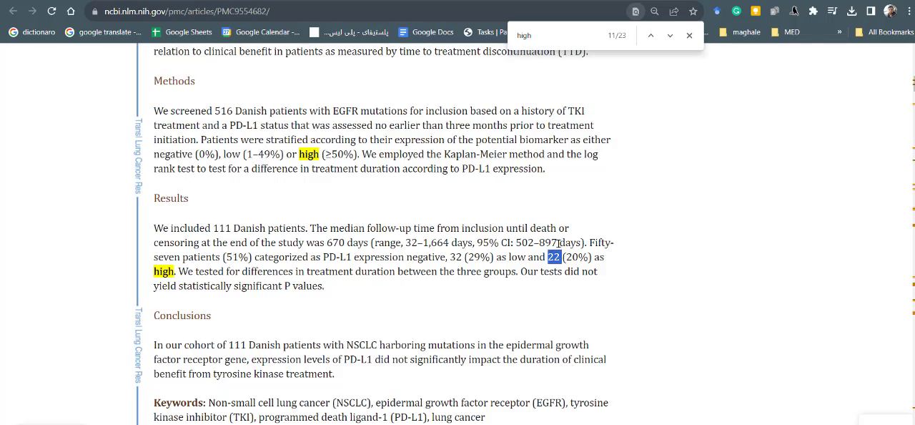
{"action": "scroll", "coordinate": [816, 240], "scroll_direction": "down", "scroll_amount": 15}
{"action": "scroll", "coordinate": [816, 241], "scroll_direction": "down", "scroll_amount": 20}
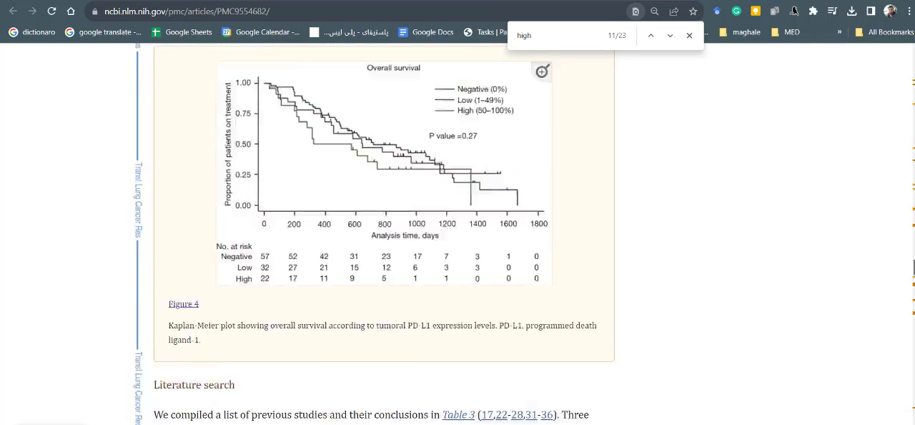
{"action": "scroll", "coordinate": [913, 254], "scroll_direction": "up", "scroll_amount": 1}
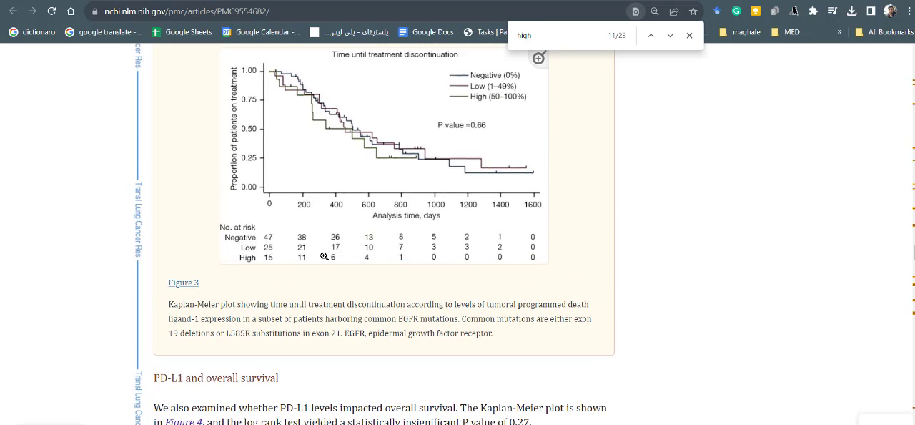
{"action": "scroll", "coordinate": [272, 258], "scroll_direction": "up", "scroll_amount": 4}
{"action": "scroll", "coordinate": [290, 286], "scroll_direction": "down", "scroll_amount": 7}
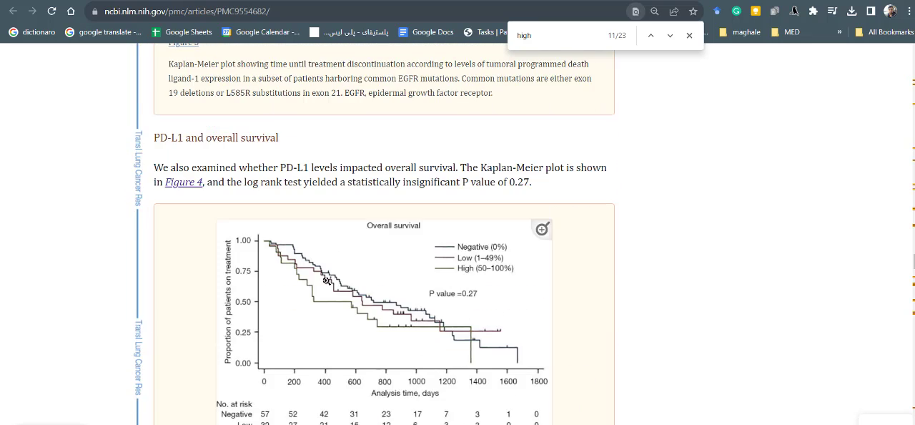
{"action": "scroll", "coordinate": [327, 280], "scroll_direction": "down", "scroll_amount": 2}
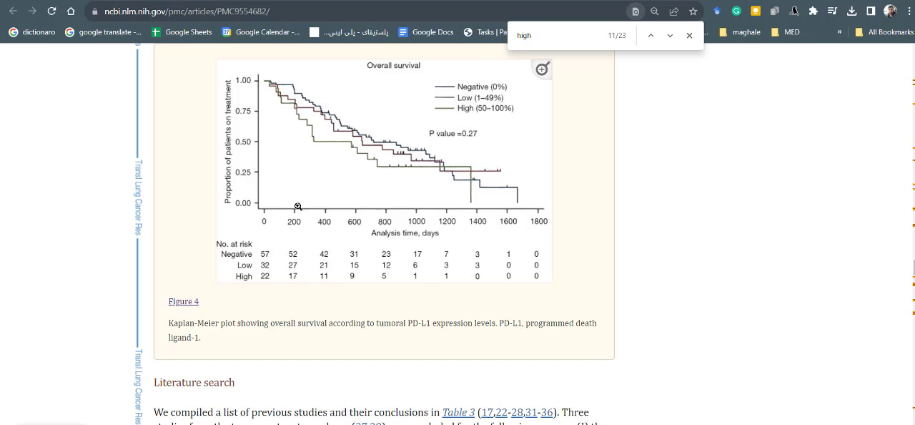
{"action": "scroll", "coordinate": [371, 144], "scroll_direction": "up", "scroll_amount": 1}
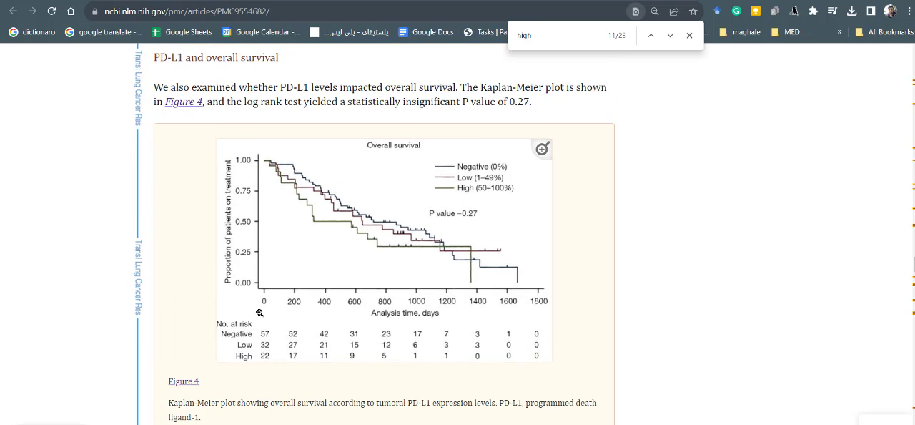
{"action": "scroll", "coordinate": [308, 356], "scroll_direction": "up", "scroll_amount": 5}
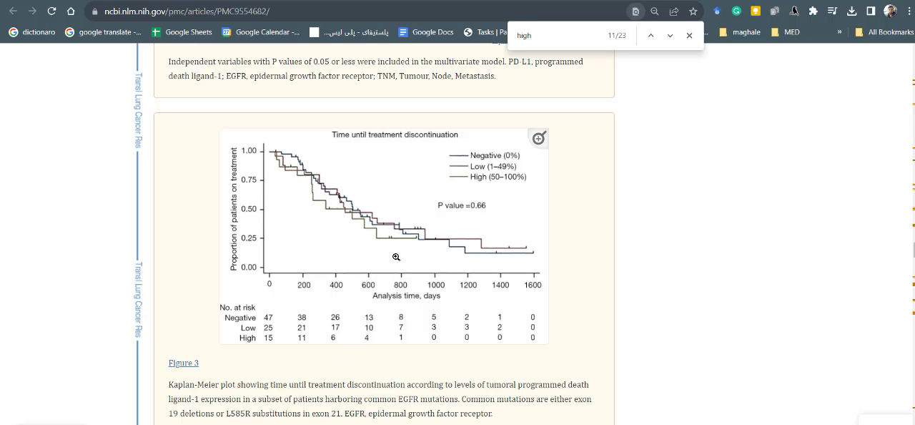
{"action": "scroll", "coordinate": [433, 258], "scroll_direction": "up", "scroll_amount": 3}
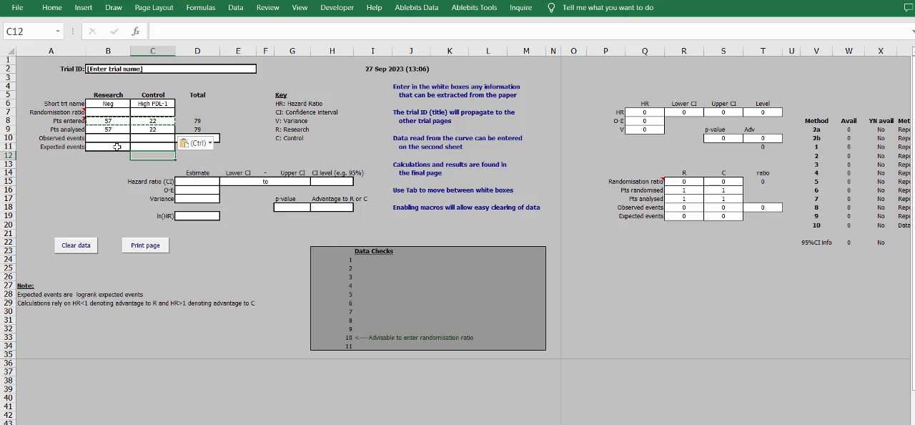
- Select the research group's Observed events cell and check the article from Figure 3 to the literature search for event counts
{"action": "left_click", "coordinate": [118, 145]}
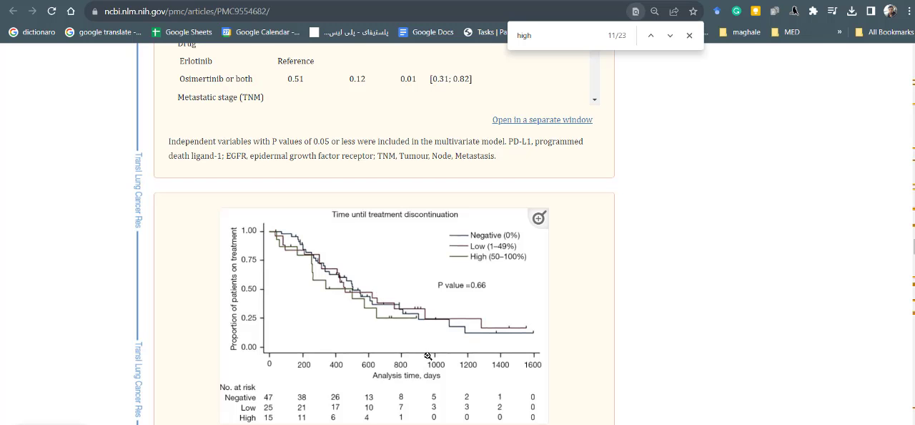
{"action": "scroll", "coordinate": [484, 334], "scroll_direction": "down", "scroll_amount": 1}
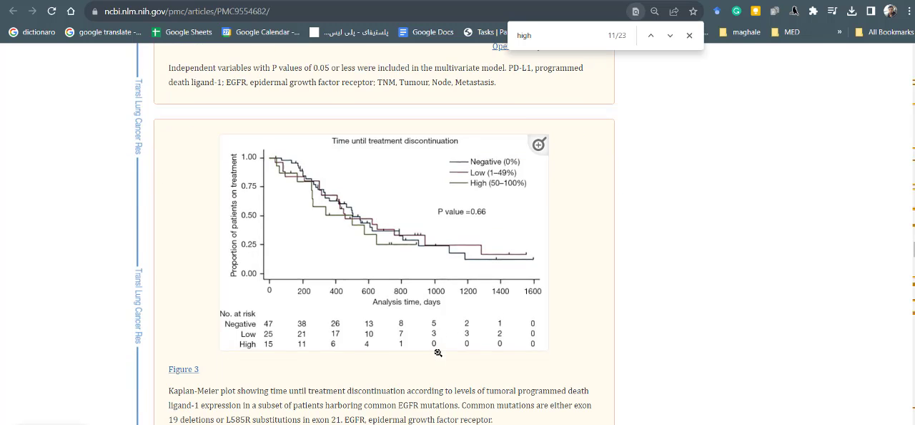
{"action": "scroll", "coordinate": [484, 334], "scroll_direction": "up", "scroll_amount": 3}
{"action": "scroll", "coordinate": [485, 334], "scroll_direction": "down", "scroll_amount": 2}
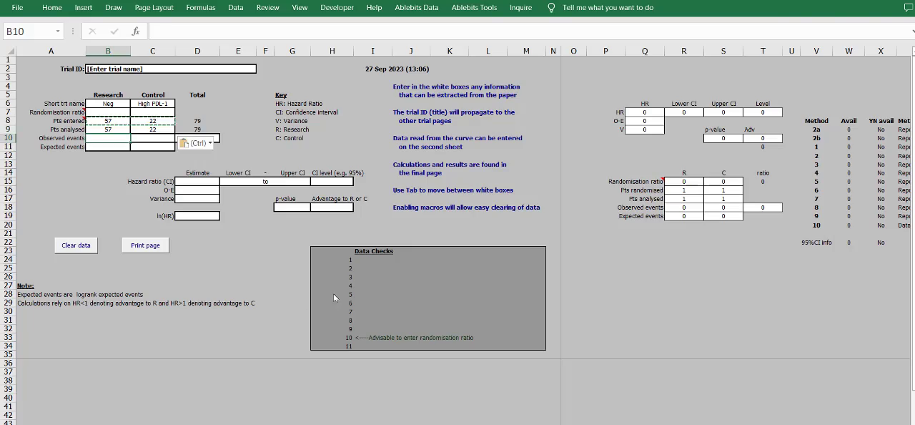
{"action": "scroll", "coordinate": [476, 303], "scroll_direction": "down", "scroll_amount": 3}
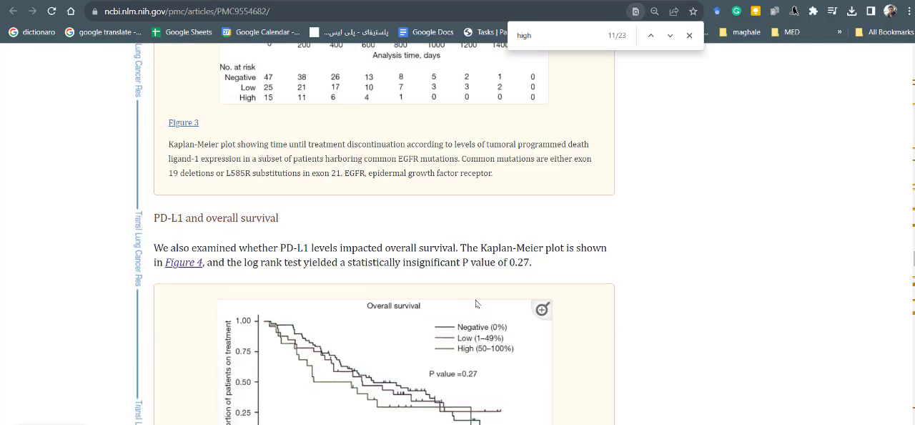
{"action": "scroll", "coordinate": [476, 303], "scroll_direction": "down", "scroll_amount": 3}
{"action": "scroll", "coordinate": [489, 294], "scroll_direction": "down", "scroll_amount": 3}
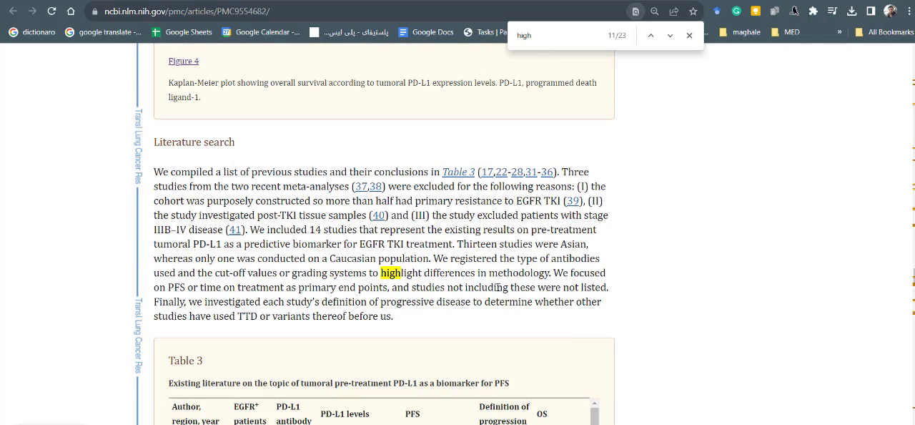
- Search the article for "died" and "dead" to find the number of deaths
{"action": "key", "text": "ctrl+f"}
{"action": "scroll", "coordinate": [509, 278], "scroll_direction": "down", "scroll_amount": 3}
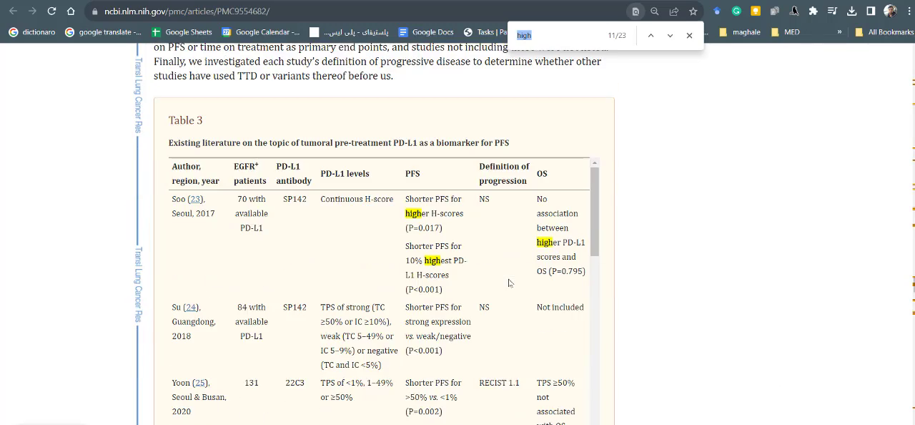
{"action": "type", "text": "died"}
{"action": "key", "text": "ctrl+a"}
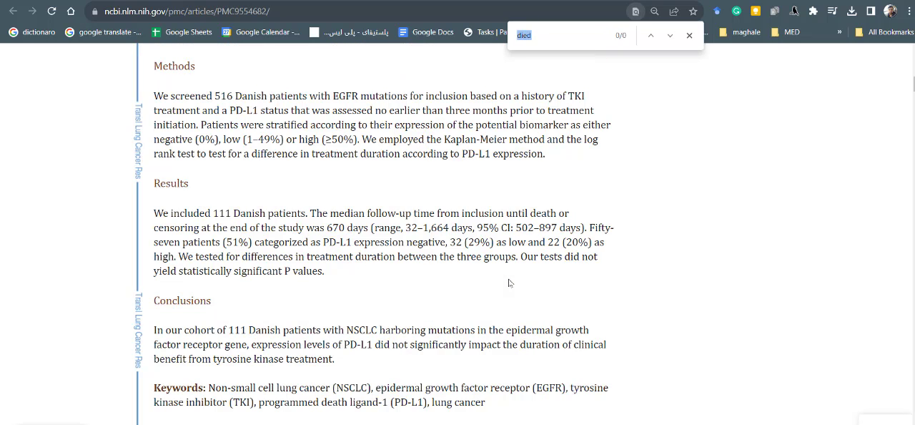
{"action": "key", "text": "BackSpace"}
{"action": "type", "text": "dead"}
- Search the article for "surviv" and go through the matches to look for death or survival counts
{"action": "key", "text": "ctrl+a"}
{"action": "type", "text": "survived"}
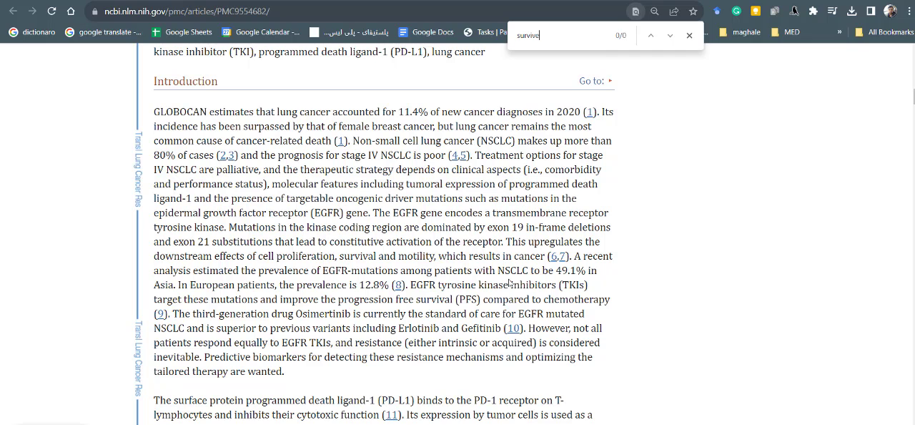
{"action": "key", "text": "BackSpace"}
{"action": "key", "text": "Return"}
{"action": "key", "text": "Return"}
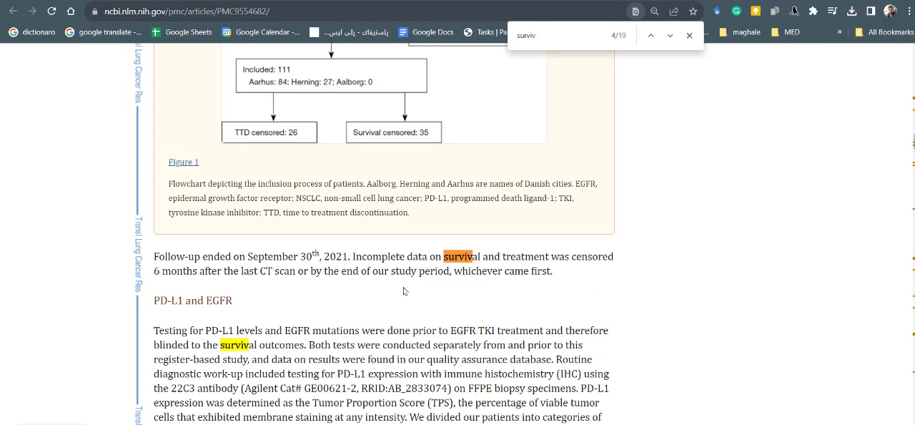
{"action": "key", "text": "Return"}
{"action": "key", "text": "Return"}
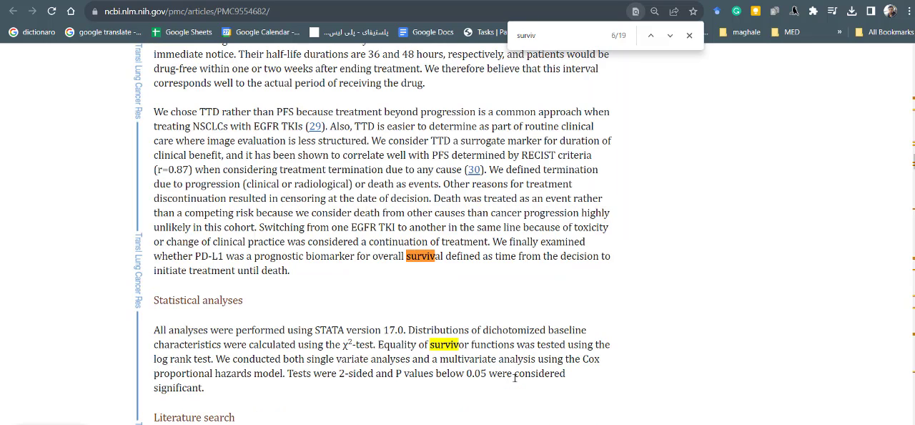
{"action": "key", "text": "Return"}
{"action": "key", "text": "Return"}
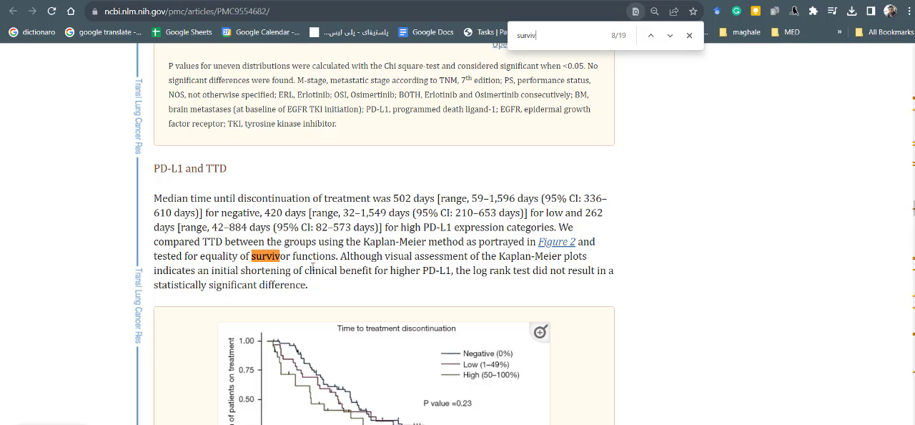
{"action": "key", "text": "Return"}
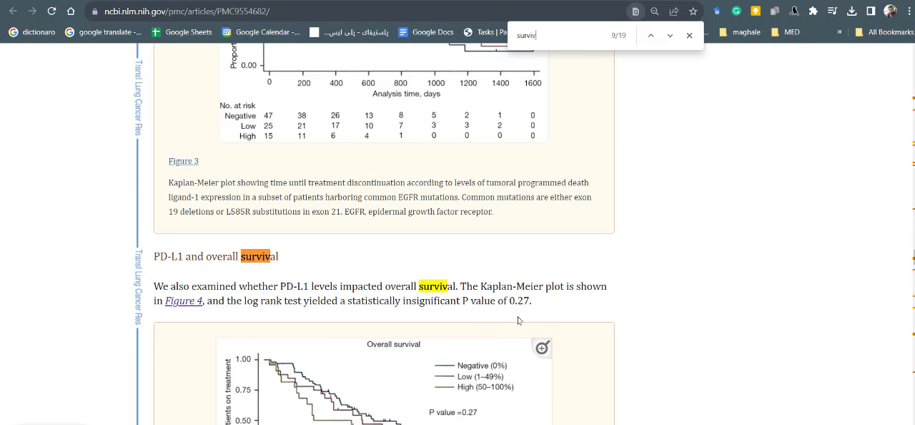
{"action": "key", "text": "Return"}
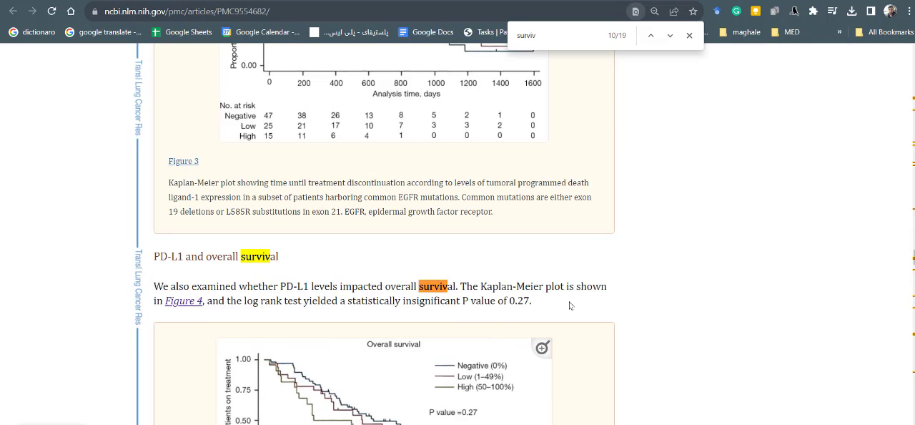
{"action": "key", "text": "Return"}
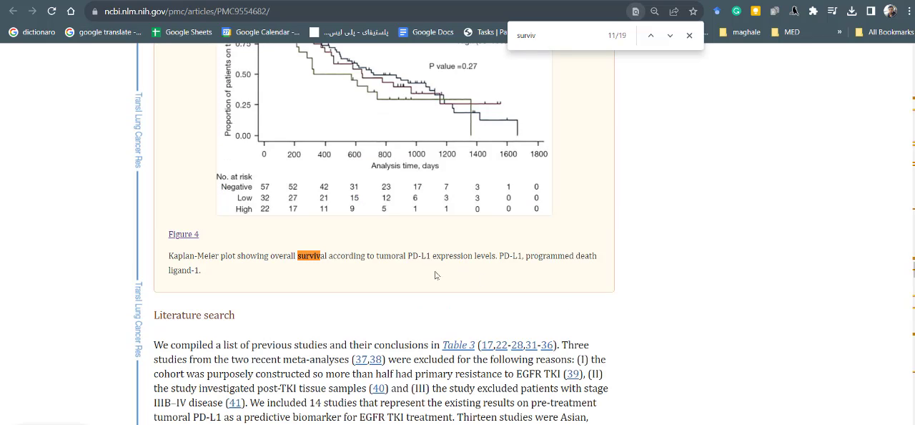
{"action": "key", "text": "Return"}
{"action": "scroll", "coordinate": [457, 322], "scroll_direction": "up", "scroll_amount": 5}
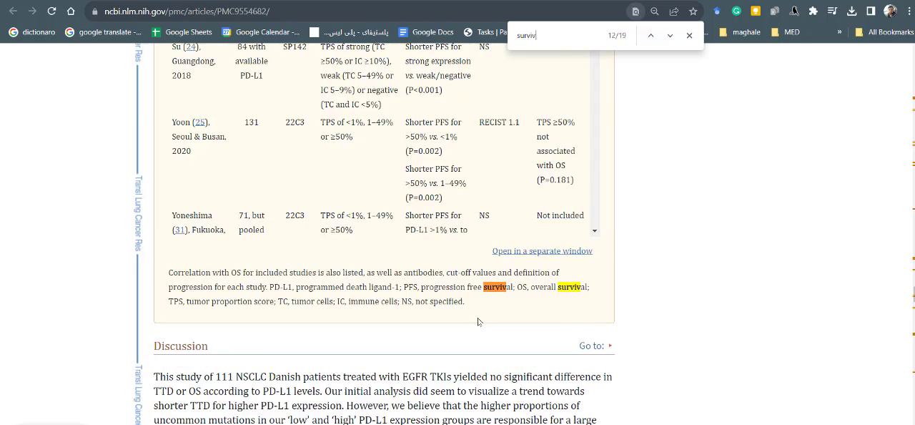
{"action": "key", "text": "Return"}
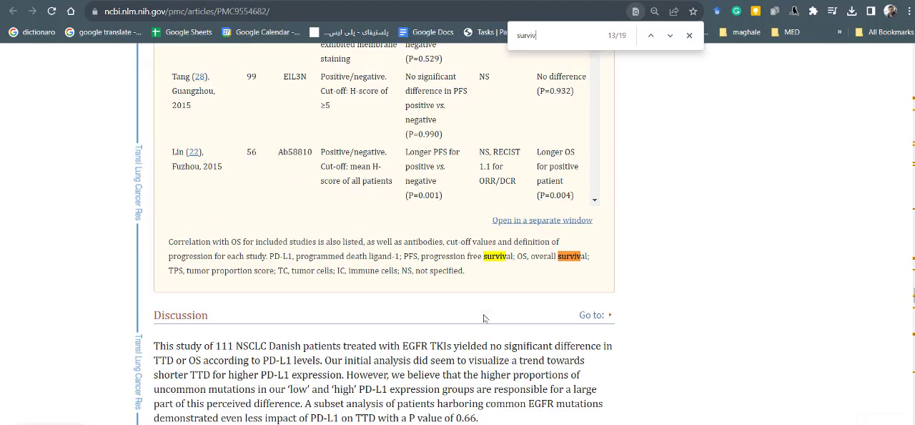
{"action": "key", "text": "Return"}
{"action": "key", "text": "Return"}
{"action": "key", "text": "Return"}
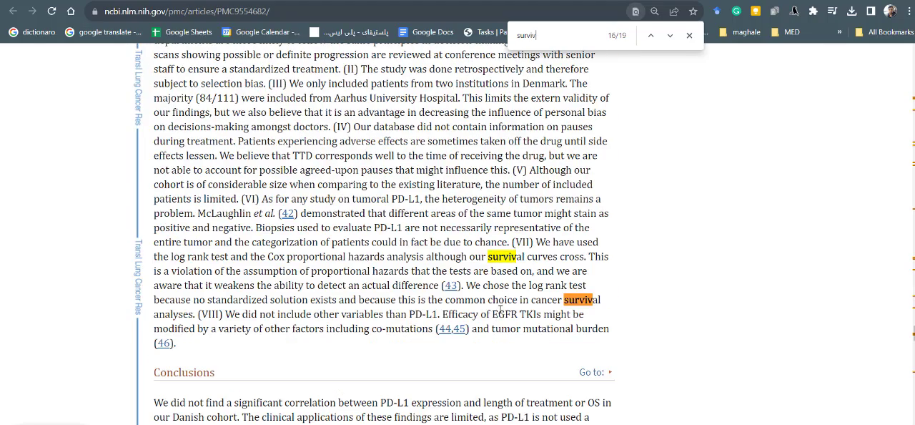
{"action": "key", "text": "Return"}
- Examine Tables 1 and 2, the Results text and the Kaplan-Meier figures for event counts, and close the text search
{"action": "scroll", "coordinate": [524, 320], "scroll_direction": "up", "scroll_amount": 20}
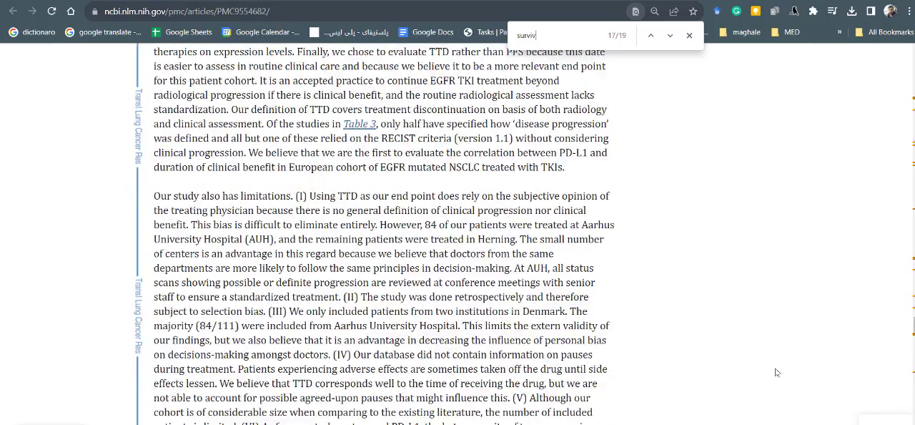
{"action": "scroll", "coordinate": [607, 355], "scroll_direction": "up", "scroll_amount": 7}
{"action": "scroll", "coordinate": [594, 321], "scroll_direction": "down", "scroll_amount": 9}
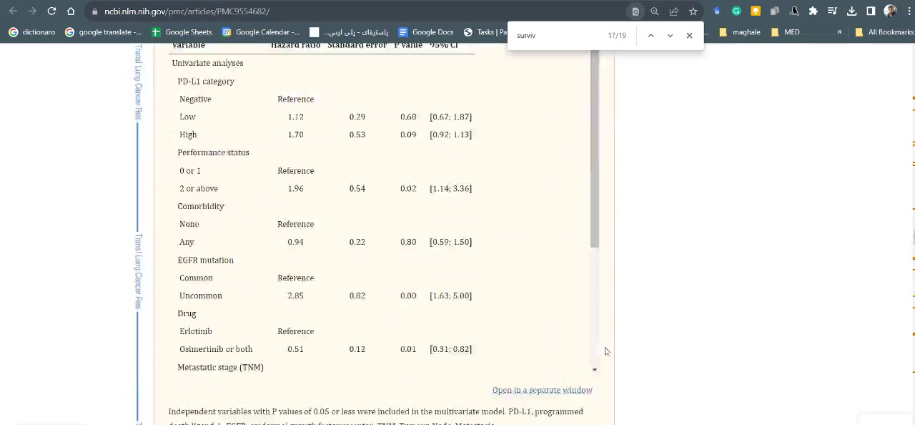
{"action": "scroll", "coordinate": [590, 310], "scroll_direction": "up", "scroll_amount": 15}
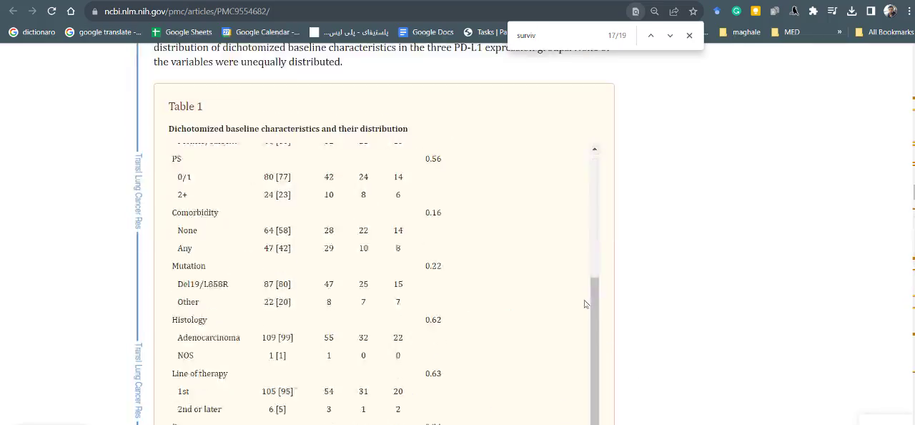
{"action": "scroll", "coordinate": [557, 286], "scroll_direction": "down", "scroll_amount": 5}
{"action": "scroll", "coordinate": [532, 271], "scroll_direction": "up", "scroll_amount": 7}
{"action": "scroll", "coordinate": [532, 272], "scroll_direction": "up", "scroll_amount": 5}
{"action": "scroll", "coordinate": [532, 270], "scroll_direction": "down", "scroll_amount": 10}
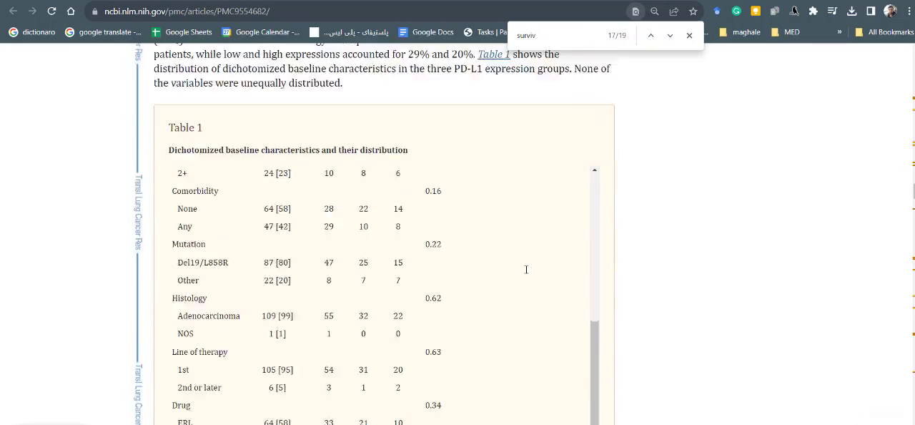
{"action": "scroll", "coordinate": [531, 267], "scroll_direction": "up", "scroll_amount": 3}
{"action": "scroll", "coordinate": [531, 267], "scroll_direction": "down", "scroll_amount": 8}
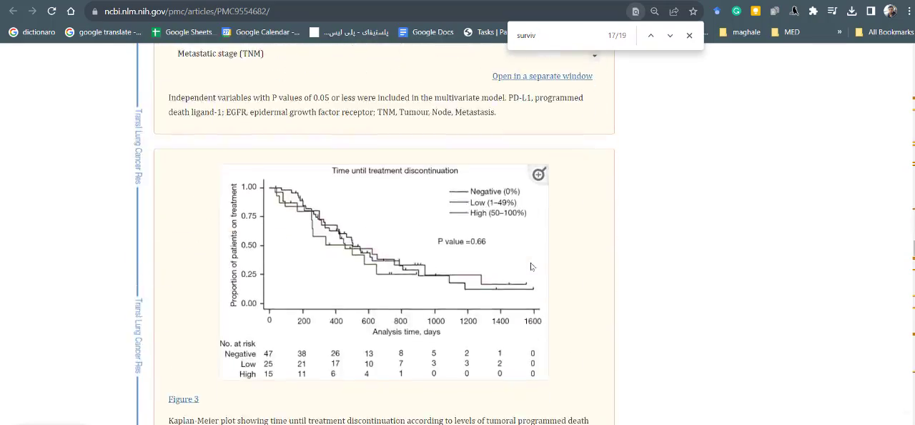
{"action": "scroll", "coordinate": [332, 306], "scroll_direction": "down", "scroll_amount": 1}
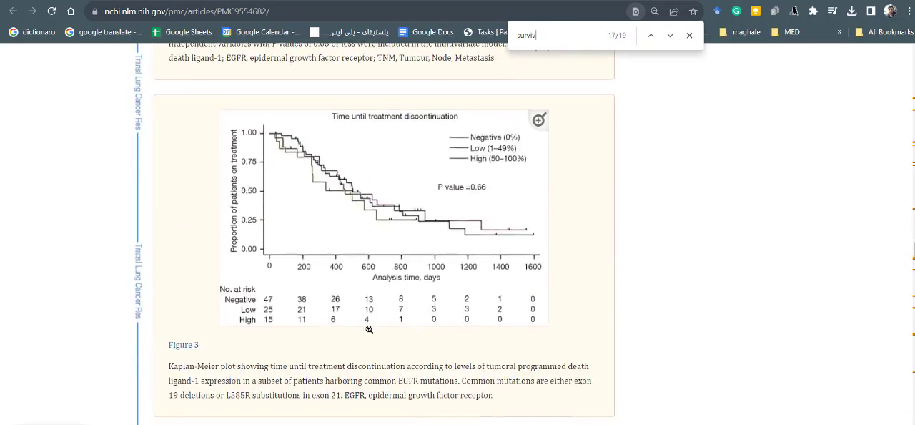
{"action": "scroll", "coordinate": [312, 268], "scroll_direction": "up", "scroll_amount": 1}
{"action": "scroll", "coordinate": [376, 327], "scroll_direction": "up", "scroll_amount": 12}
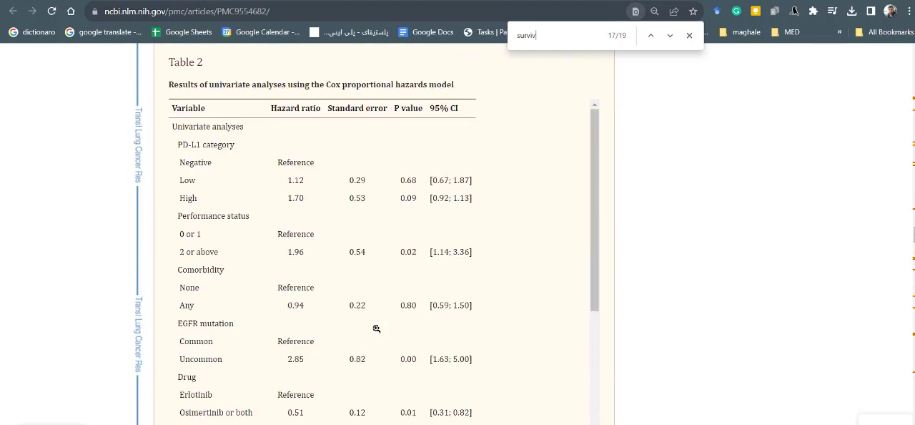
{"action": "scroll", "coordinate": [375, 328], "scroll_direction": "up", "scroll_amount": 5}
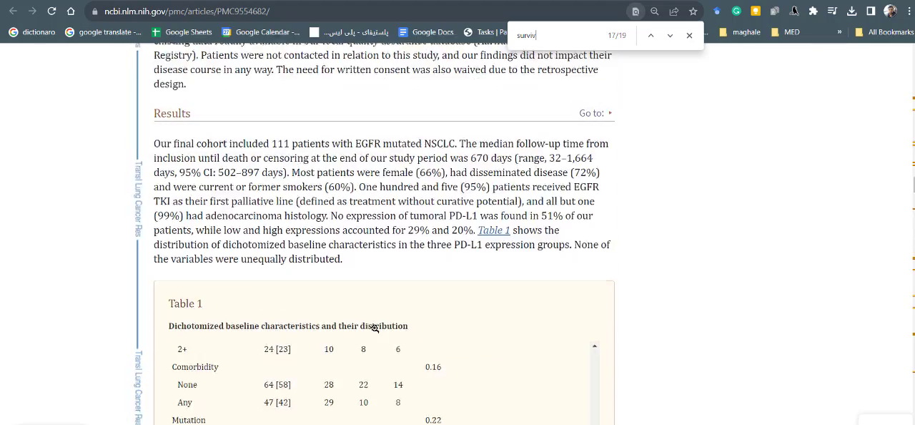
{"action": "scroll", "coordinate": [374, 328], "scroll_direction": "down", "scroll_amount": 7}
{"action": "scroll", "coordinate": [379, 327], "scroll_direction": "down", "scroll_amount": 2}
{"action": "scroll", "coordinate": [358, 233], "scroll_direction": "up", "scroll_amount": 1}
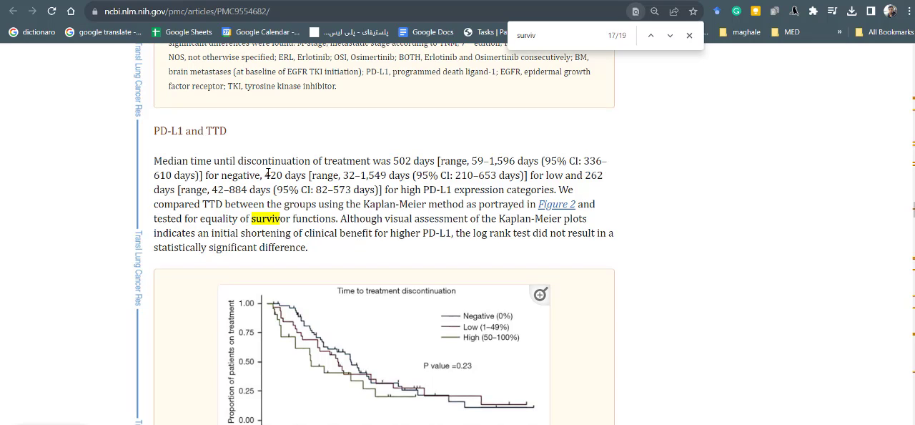
{"action": "left_click", "coordinate": [689, 36]}
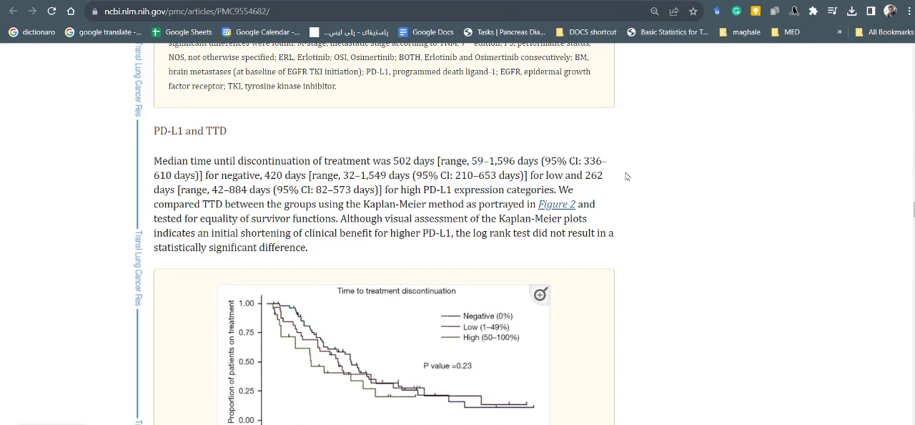
- Switch to the hazard ratio calculator in Excel and review the Observed events and Expected events cells of both groups
{"action": "key", "text": "alt+Tab"}
{"action": "left_click", "coordinate": [126, 154]}
{"action": "left_click", "coordinate": [116, 138]}
{"action": "left_click", "coordinate": [116, 146]}
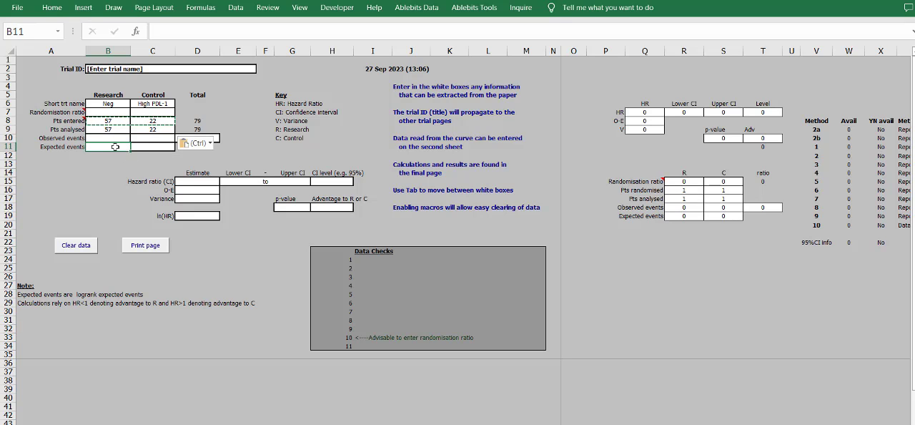
{"action": "left_click", "coordinate": [136, 146]}
{"action": "left_click", "coordinate": [118, 139]}
{"action": "left_click", "coordinate": [304, 189]}
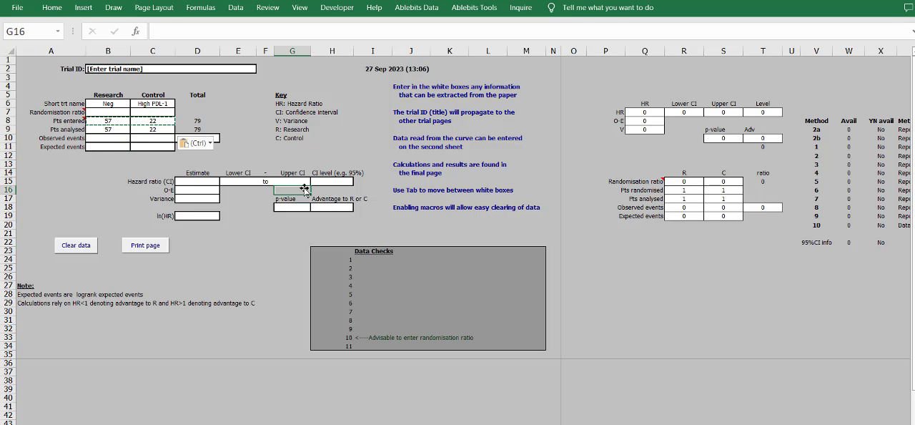
- Open the calculator's sheet for data from the curve and numbers at risk at set times
{"action": "key", "text": "ctrl+Page_Down"}
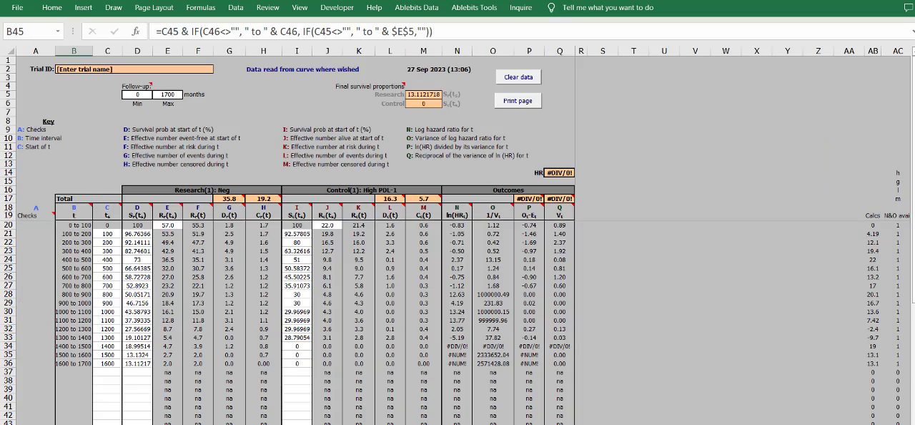
{"action": "key", "text": "ctrl+Page_Down"}
{"action": "key", "text": "ctrl+Page_Down"}
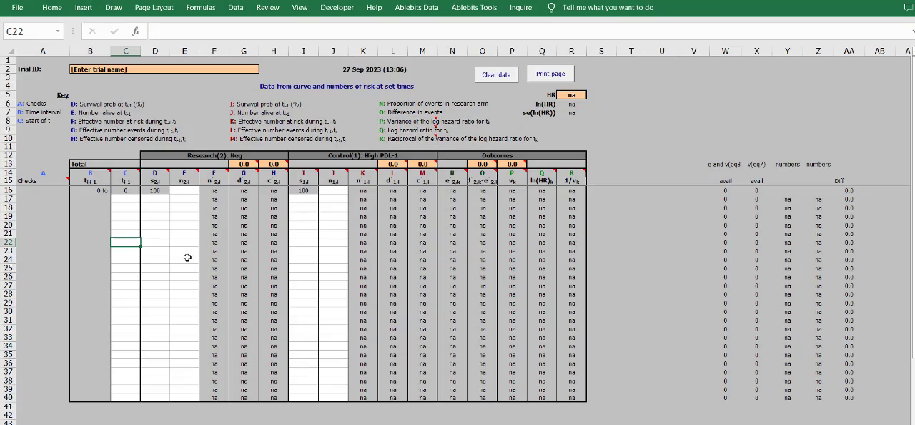
{"action": "left_click", "coordinate": [163, 211]}
- Switch to the workbook with the extracted curve data and copy the Month, Neg_risk and High_risk table from column G to cell L1
{"action": "key", "text": "alt+Tab"}
{"action": "key", "text": "alt+Tab"}
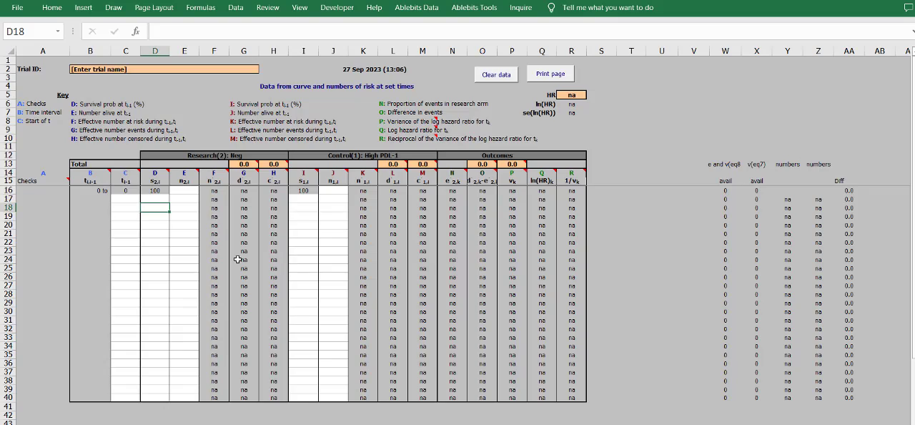
{"action": "key", "text": "alt+Tab"}
{"action": "key", "text": "alt+Tab"}
{"action": "key", "text": "alt+Tab"}
{"action": "key", "text": "alt+Tab"}
{"action": "key", "text": "alt+Tab"}
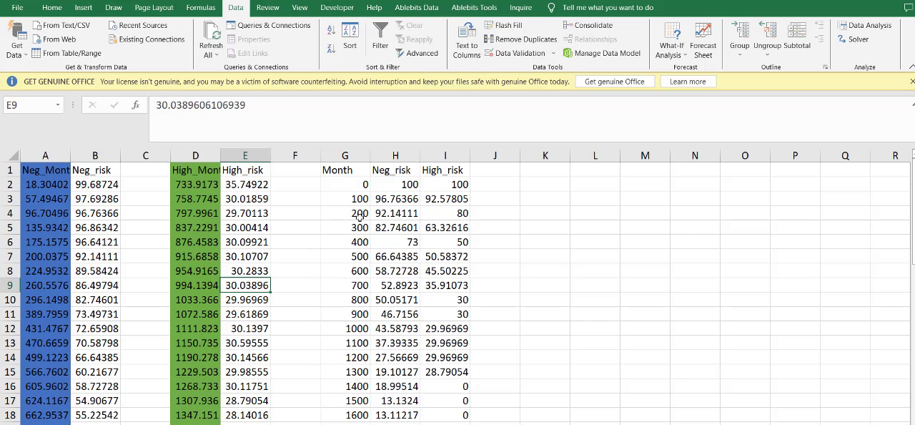
{"action": "left_click", "coordinate": [361, 213]}
{"action": "left_click_drag", "start_coordinate": [358, 184], "coordinate": [357, 415]}
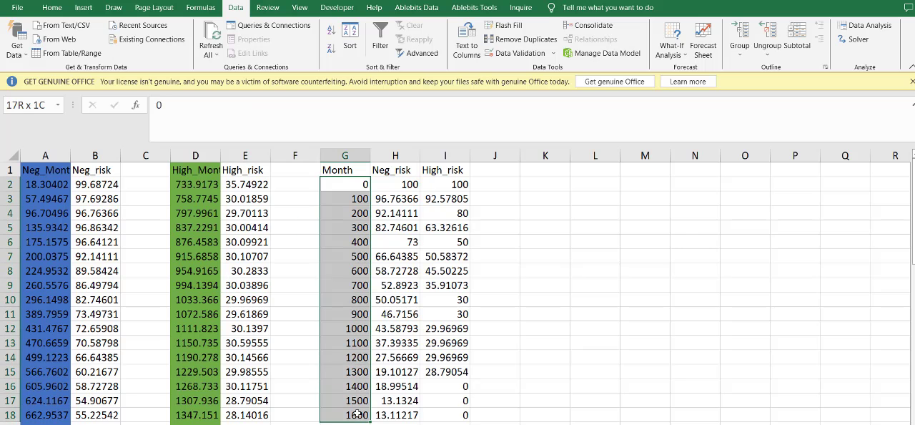
{"action": "left_click_drag", "start_coordinate": [348, 187], "coordinate": [450, 414]}
{"action": "key", "text": "ctrl+c"}
{"action": "left_click", "coordinate": [350, 213]}
{"action": "key", "text": "ctrl+c"}
{"action": "left_click", "coordinate": [578, 171]}
{"action": "key", "text": "ctrl+v"}
{"action": "left_click", "coordinate": [595, 270]}
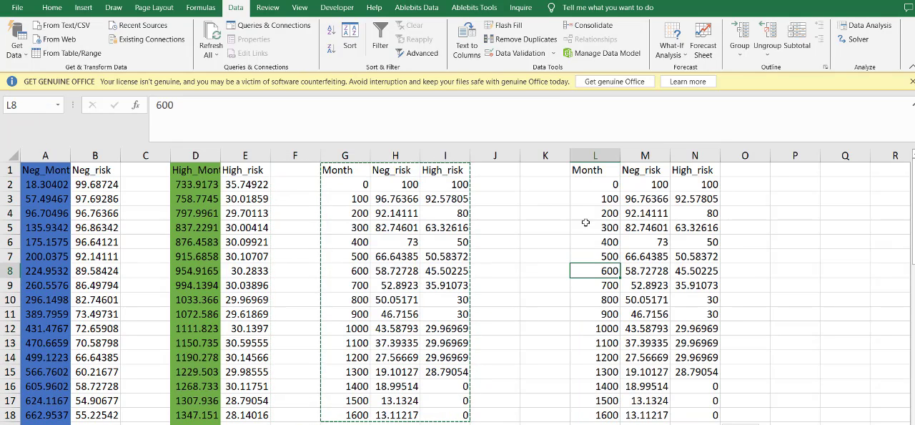
- Delete the 100 and 300 month rows from the copied table in columns L to N, shifting the cells up
{"action": "left_click_drag", "start_coordinate": [586, 198], "coordinate": [707, 195]}
{"action": "right_click", "coordinate": [700, 198]}
{"action": "left_click", "coordinate": [722, 278]}
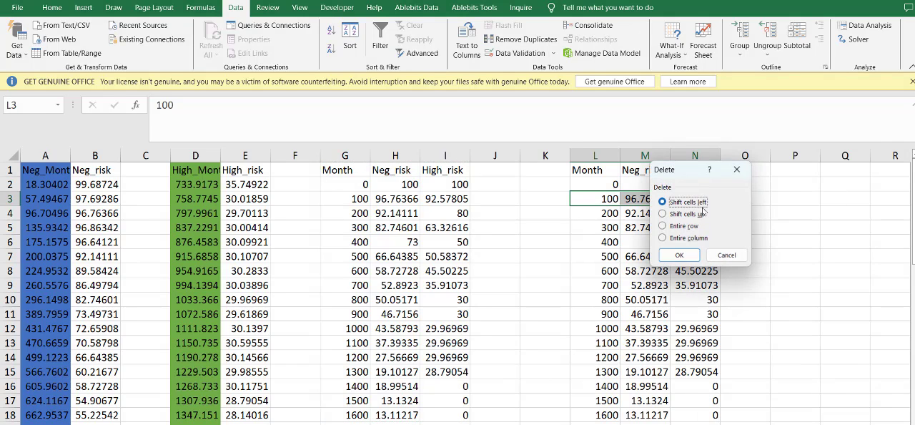
{"action": "left_click", "coordinate": [677, 255]}
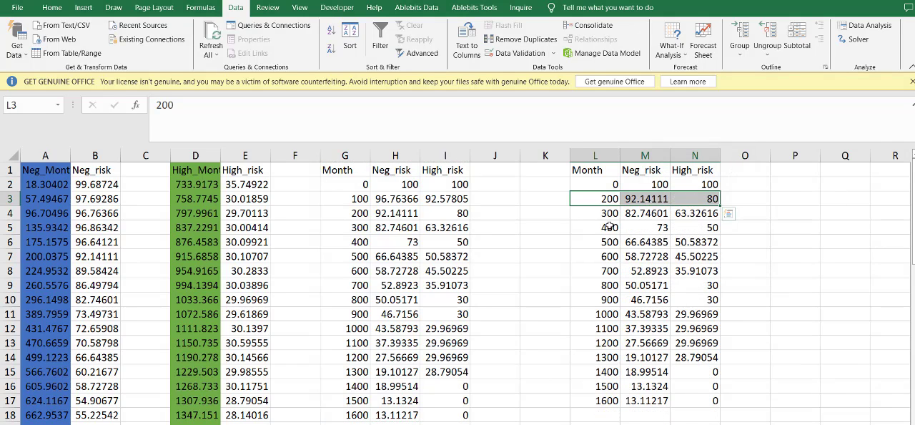
{"action": "left_click_drag", "start_coordinate": [597, 213], "coordinate": [682, 213]}
{"action": "right_click", "coordinate": [685, 212]}
{"action": "left_click", "coordinate": [717, 307]}
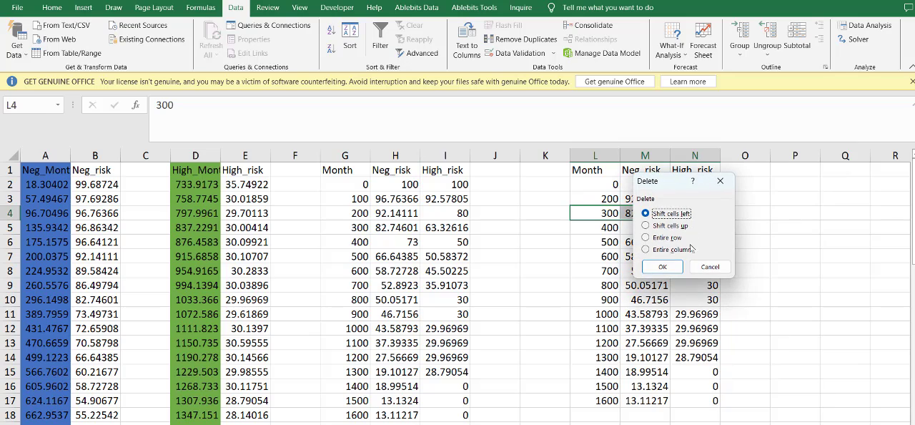
{"action": "left_click", "coordinate": [663, 225]}
{"action": "left_click", "coordinate": [662, 266]}
- Delete the 500 and 700 month rows from the copied table in columns L to N, shifting the cells up
{"action": "left_click_drag", "start_coordinate": [597, 228], "coordinate": [684, 230]}
{"action": "right_click", "coordinate": [684, 228]}
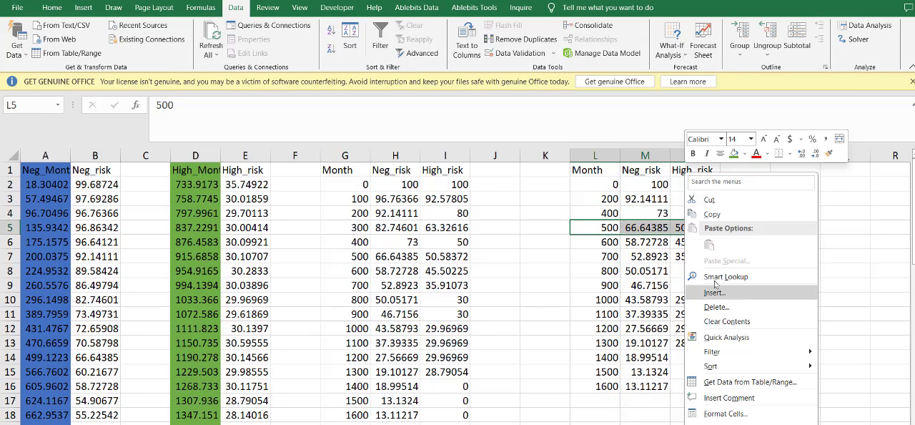
{"action": "left_click", "coordinate": [716, 306]}
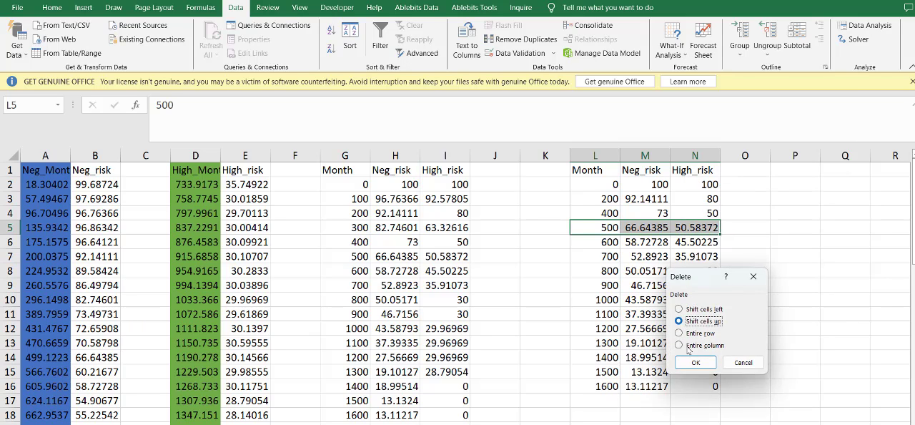
{"action": "left_click", "coordinate": [695, 363]}
{"action": "left_click_drag", "start_coordinate": [611, 242], "coordinate": [684, 248]}
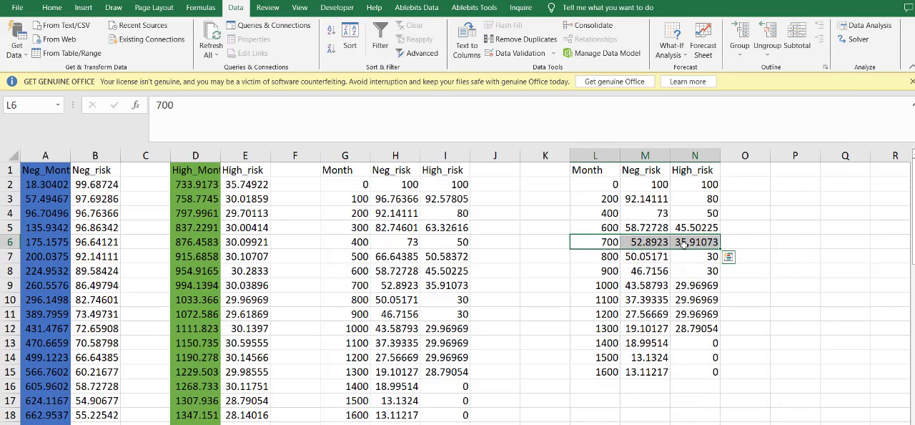
{"action": "right_click", "coordinate": [685, 244]}
{"action": "left_click", "coordinate": [716, 307]}
{"action": "left_click", "coordinate": [693, 362]}
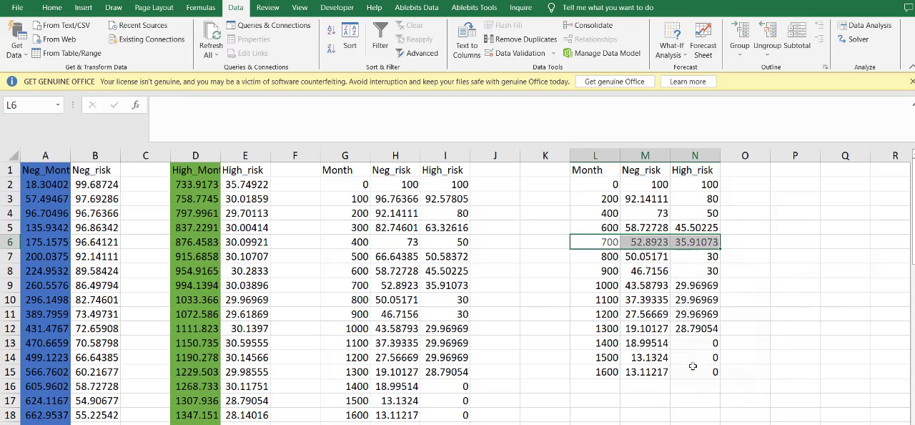
- Undo the clearing of the 700 month row and delete the 700 and 900 rows from columns L to N, shifting the cells up
{"action": "key", "text": "ctrl+z"}
{"action": "right_click", "coordinate": [611, 256]}
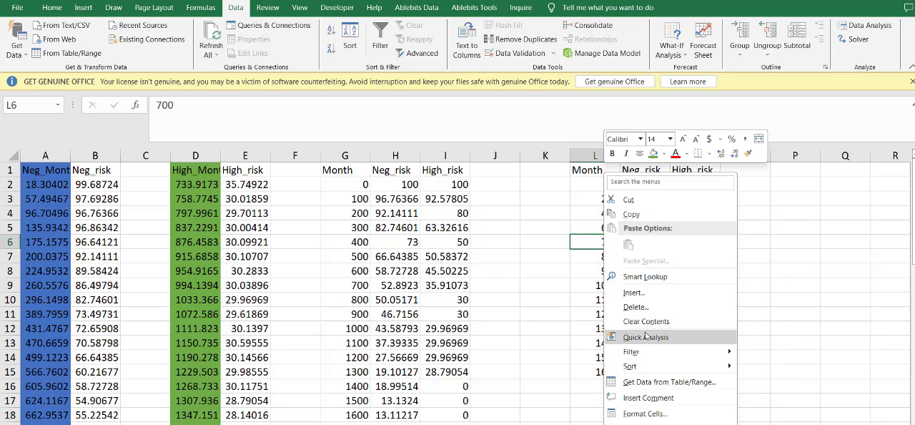
{"action": "left_click", "coordinate": [633, 307]}
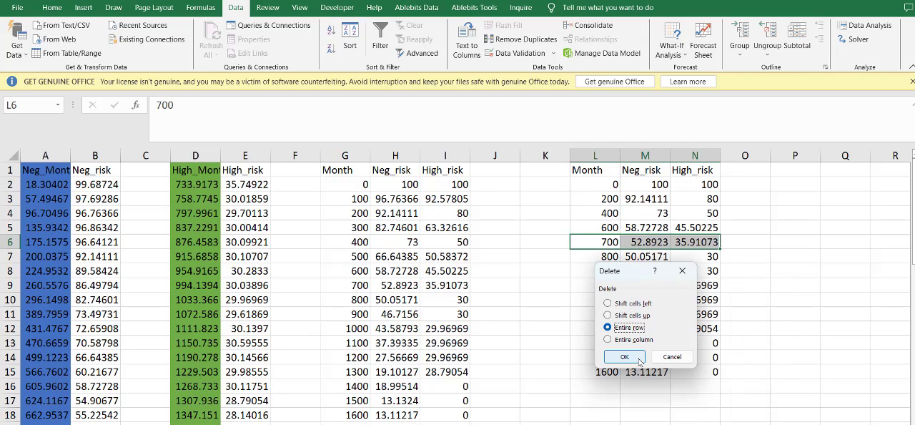
{"action": "left_click", "coordinate": [624, 356]}
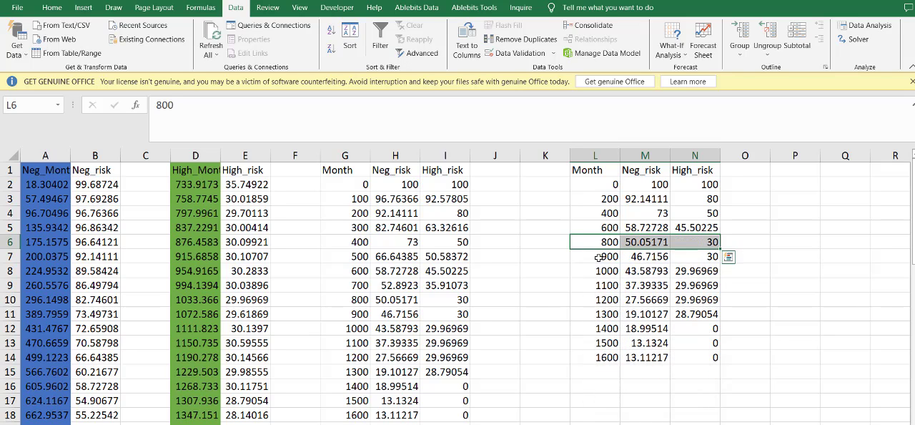
{"action": "left_click_drag", "start_coordinate": [604, 255], "coordinate": [672, 259]}
{"action": "right_click", "coordinate": [677, 257]}
{"action": "left_click", "coordinate": [704, 306]}
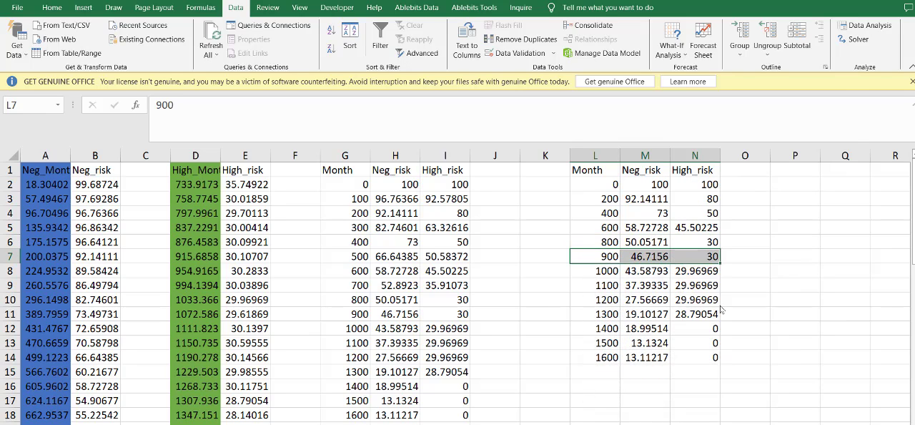
{"action": "left_click", "coordinate": [700, 318]}
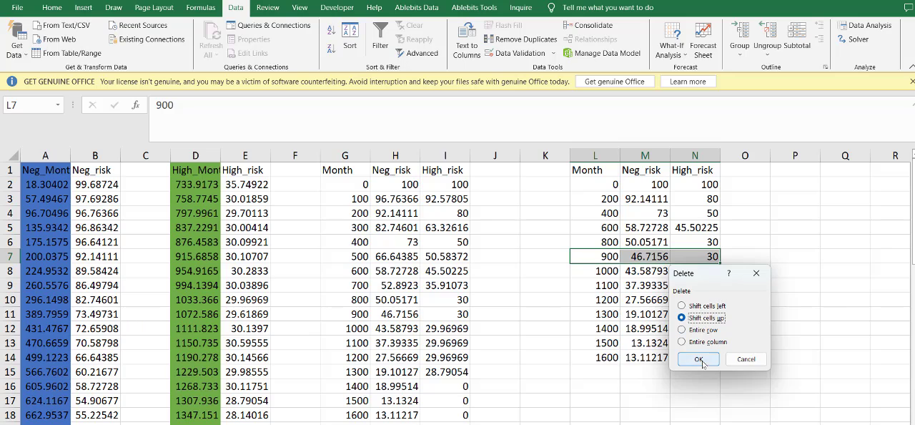
{"action": "left_click", "coordinate": [698, 358]}
- Delete the 1100 month row from the copied table in columns L to N, shifting the cells up
{"action": "left_click_drag", "start_coordinate": [604, 270], "coordinate": [694, 270]}
{"action": "right_click", "coordinate": [694, 270]}
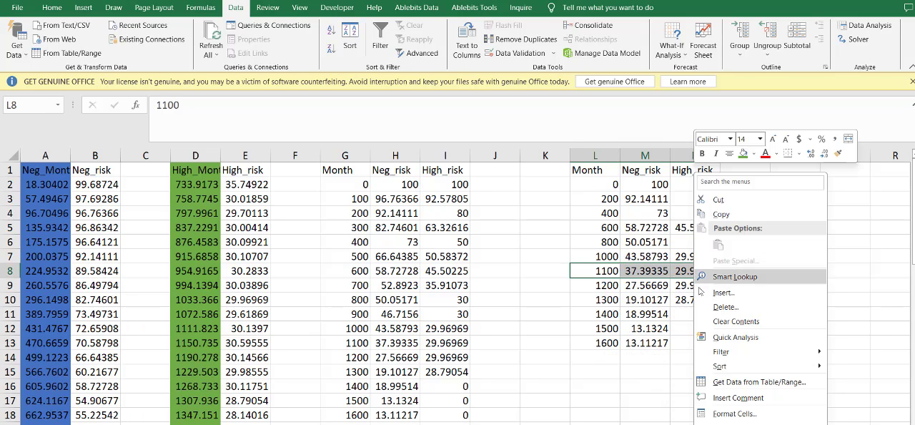
{"action": "left_click", "coordinate": [730, 308]}
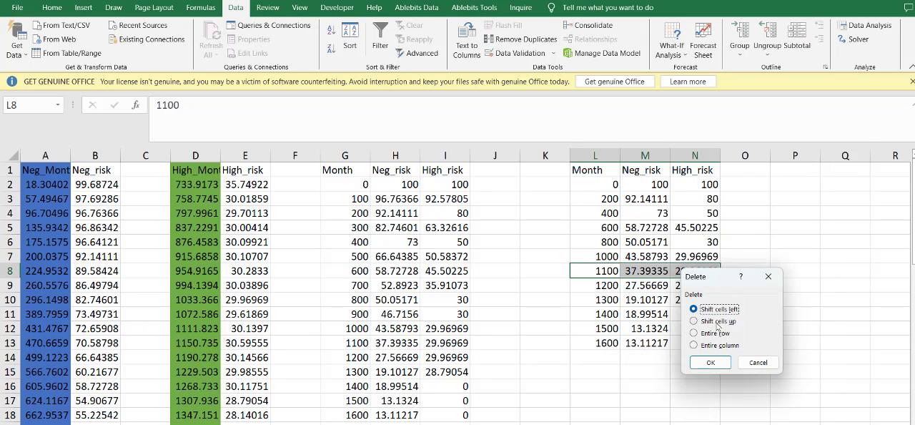
{"action": "left_click", "coordinate": [717, 320]}
{"action": "left_click", "coordinate": [709, 363]}
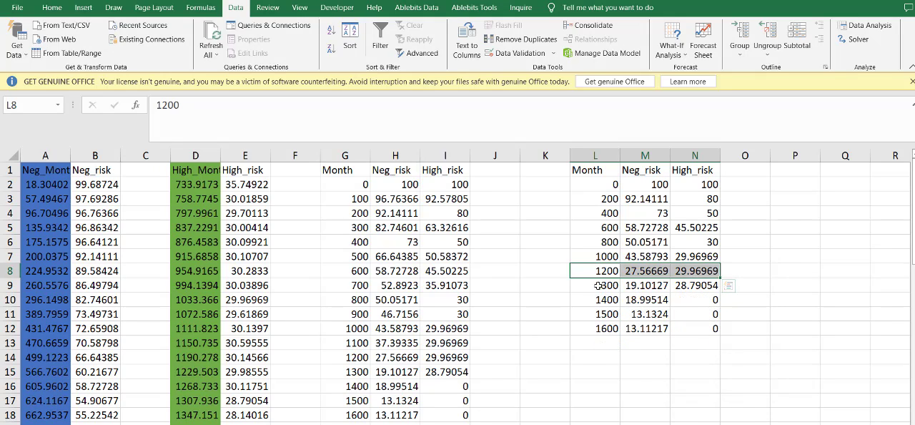
- Delete the 1300 and 1500 month rows from the copied table in columns L to N, shifting the cells up
{"action": "left_click_drag", "start_coordinate": [599, 285], "coordinate": [710, 288]}
{"action": "right_click", "coordinate": [713, 287]}
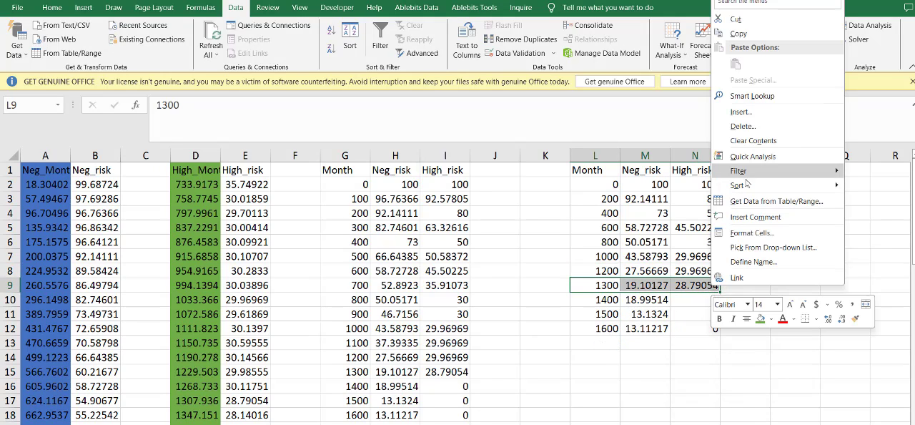
{"action": "left_click", "coordinate": [736, 125]}
{"action": "left_click", "coordinate": [730, 184]}
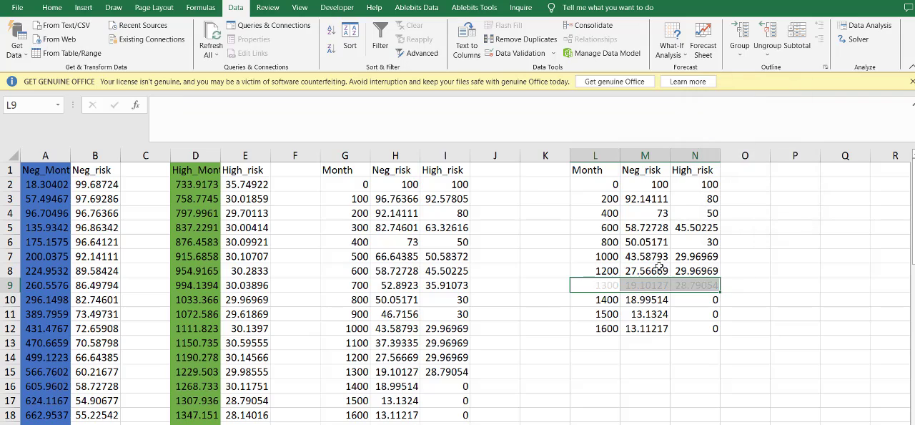
{"action": "right_click", "coordinate": [606, 285]}
{"action": "left_click", "coordinate": [629, 126]}
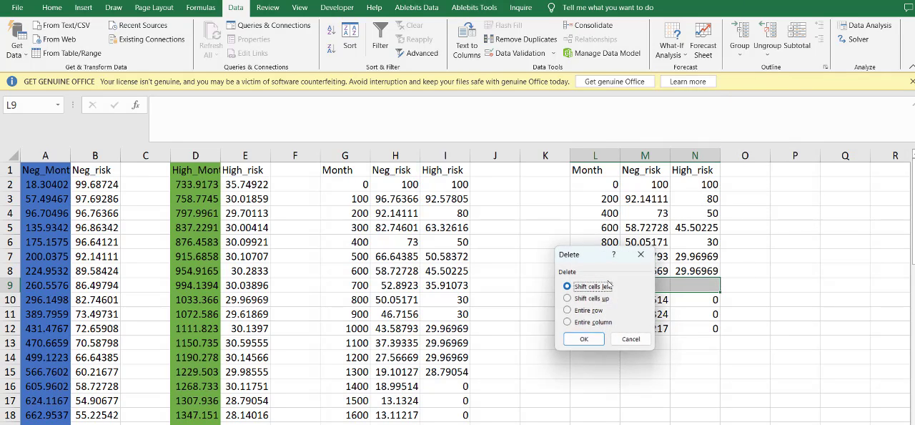
{"action": "left_click", "coordinate": [575, 297]}
{"action": "left_click", "coordinate": [593, 336]}
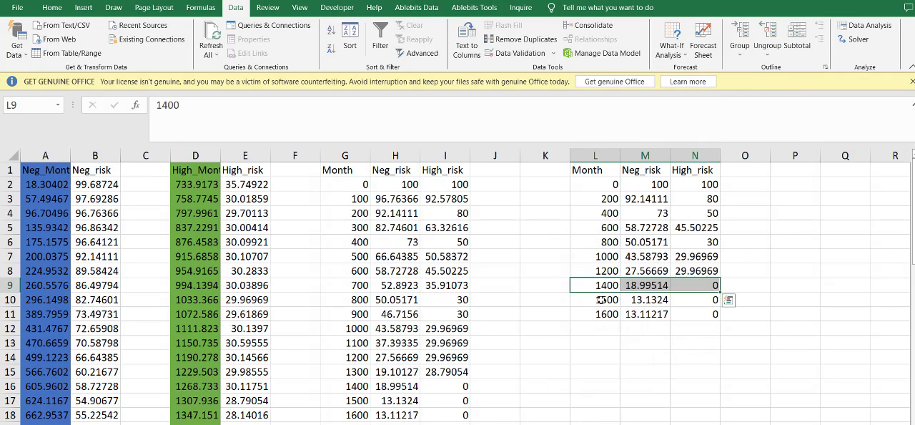
{"action": "left_click_drag", "start_coordinate": [593, 300], "coordinate": [715, 301]}
{"action": "right_click", "coordinate": [684, 300]}
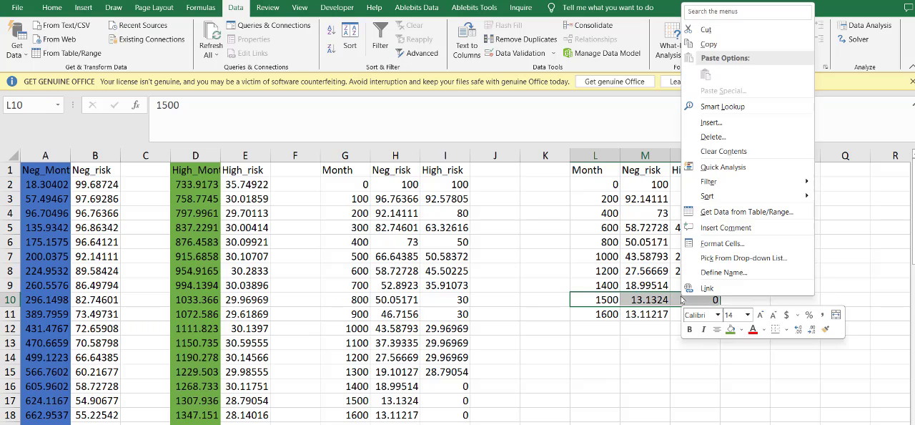
{"action": "left_click", "coordinate": [712, 136]}
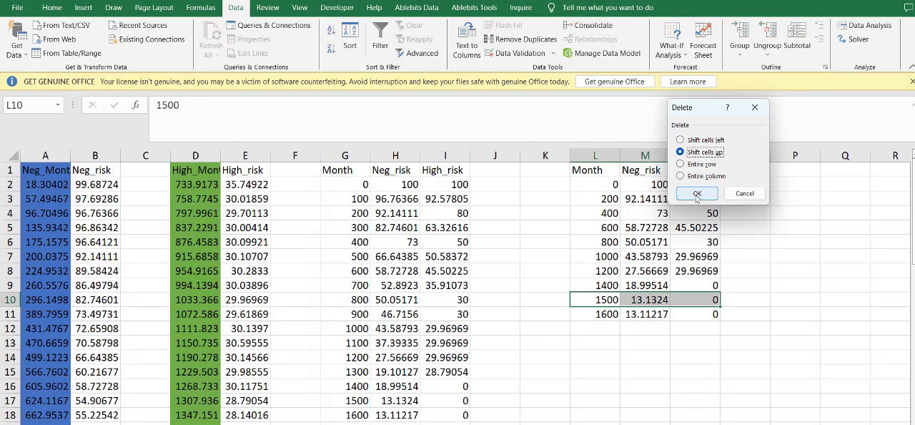
{"action": "left_click", "coordinate": [697, 195]}
- Insert an empty column between Neg_risk and High_risk in the reduced table
{"action": "right_click", "coordinate": [684, 154]}
{"action": "left_click", "coordinate": [719, 255]}
{"action": "left_click", "coordinate": [676, 204]}
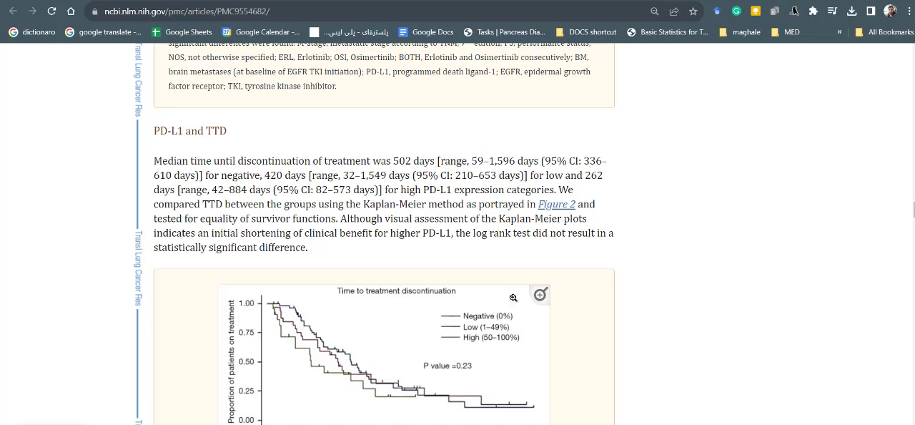
- Switch to the PMC article in Chrome and arrange it beside the workbook, showing Figure 4's numbers at risk and the reduced table
{"action": "scroll", "coordinate": [513, 297], "scroll_direction": "down", "scroll_amount": 20}
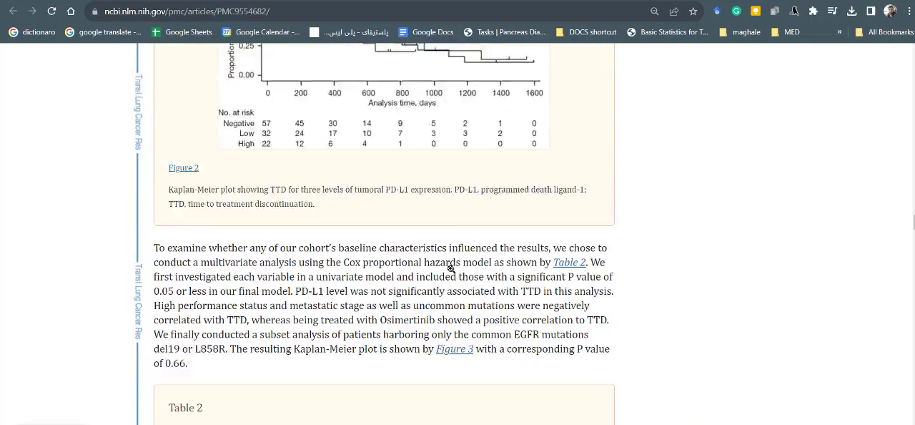
{"action": "scroll", "coordinate": [453, 272], "scroll_direction": "up", "scroll_amount": 5}
{"action": "scroll", "coordinate": [443, 321], "scroll_direction": "down", "scroll_amount": 9}
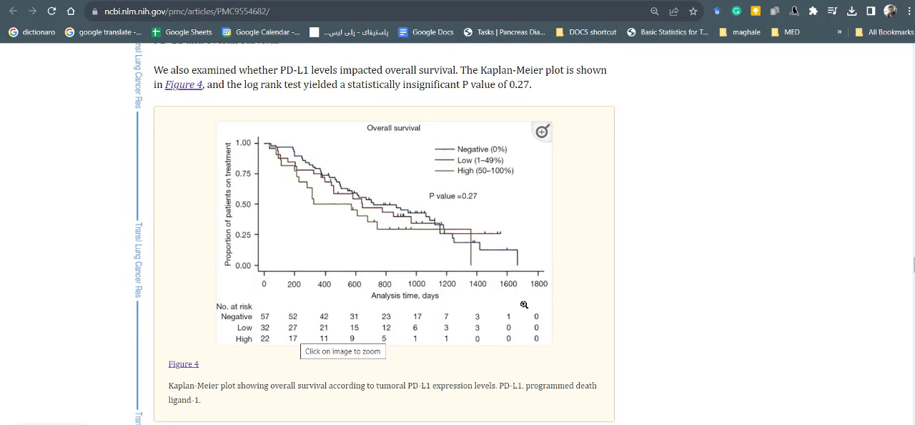
{"action": "key", "text": "alt+Tab"}
{"action": "left_click_drag", "start_coordinate": [543, 2], "coordinate": [913, 136]}
{"action": "left_click", "coordinate": [120, 82]}
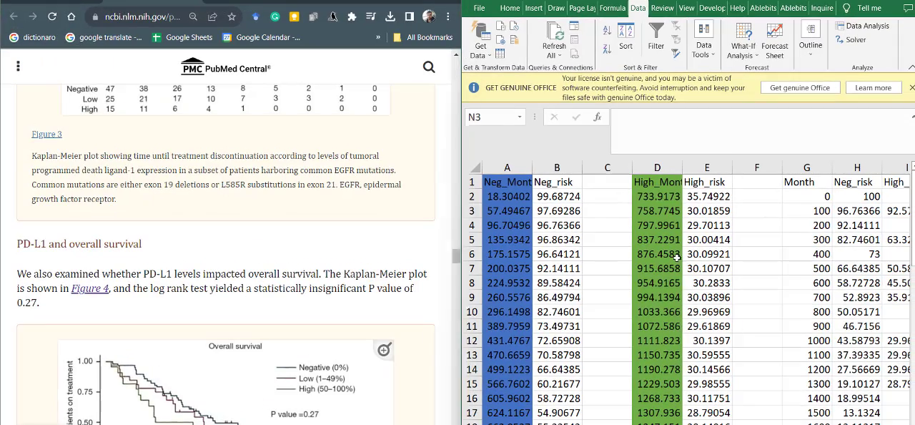
{"action": "left_click", "coordinate": [777, 293]}
{"action": "scroll", "coordinate": [777, 291], "scroll_direction": "right", "scroll_amount": 3}
{"action": "scroll", "coordinate": [777, 289], "scroll_direction": "right", "scroll_amount": 3}
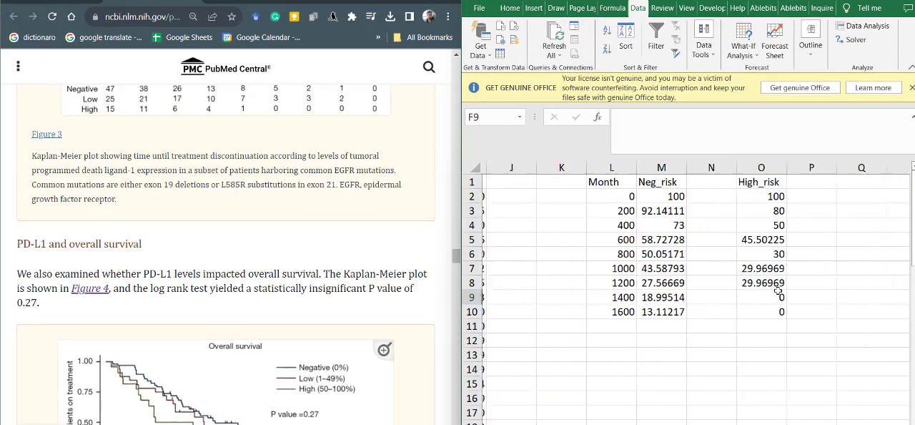
{"action": "scroll", "coordinate": [230, 323], "scroll_direction": "down", "scroll_amount": 5}
{"action": "scroll", "coordinate": [311, 298], "scroll_direction": "up", "scroll_amount": 2}
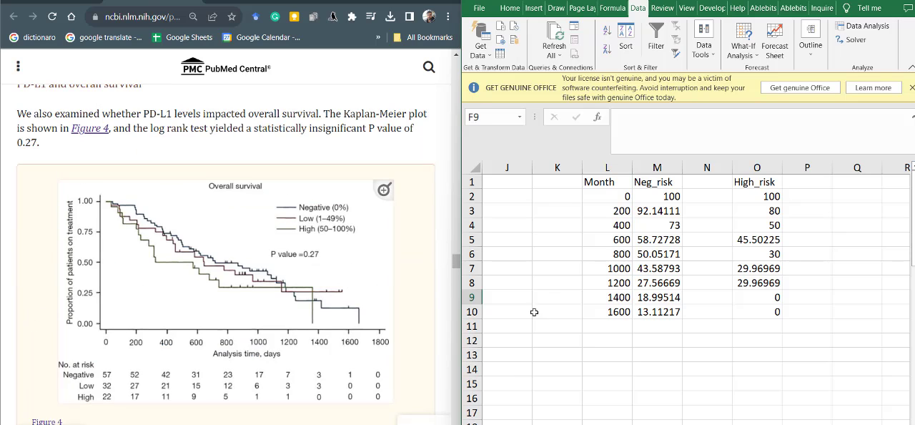
- Enter the header Neg-atrisk in cell N1
{"action": "left_click", "coordinate": [649, 266]}
{"action": "left_click", "coordinate": [710, 192]}
{"action": "left_click", "coordinate": [713, 180]}
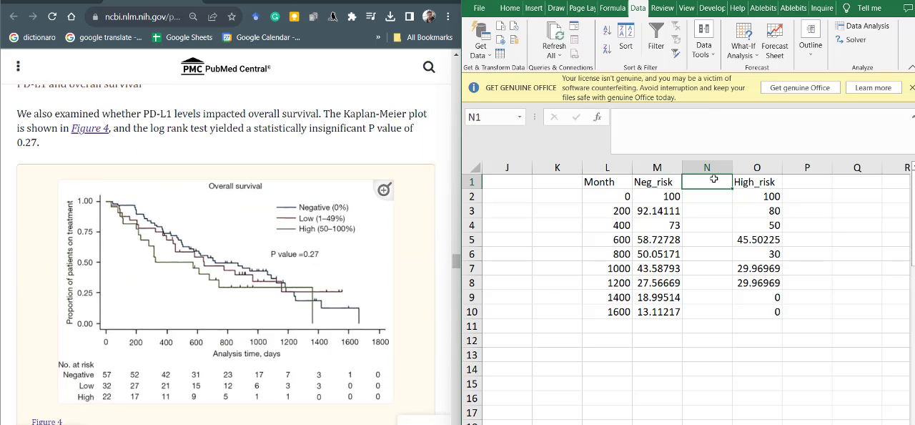
{"action": "type", "text": "NE"}
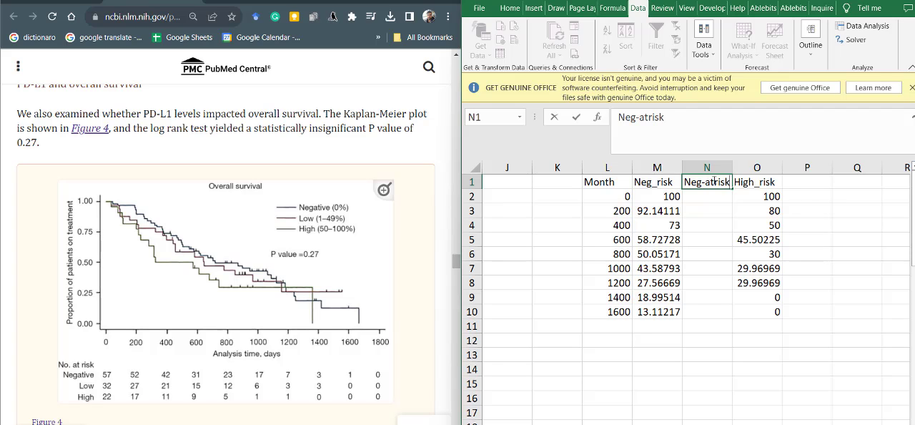
- Copy the Neg-atrisk header text to cell P1 and change it to High-atrisk
{"action": "double_click", "coordinate": [713, 180]}
{"action": "key", "text": "ctrl+c"}
{"action": "left_click", "coordinate": [846, 251]}
{"action": "left_click", "coordinate": [802, 182]}
{"action": "left_click", "coordinate": [713, 149]}
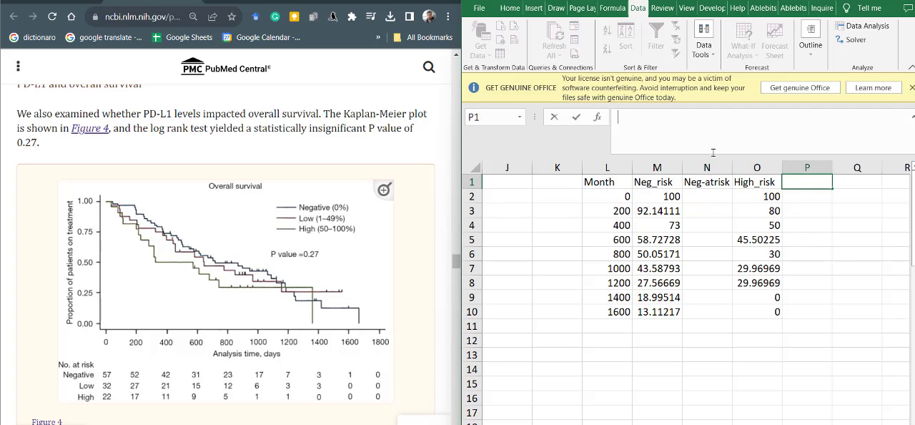
{"action": "key", "text": "ctrl+v"}
{"action": "left_click", "coordinate": [639, 117]}
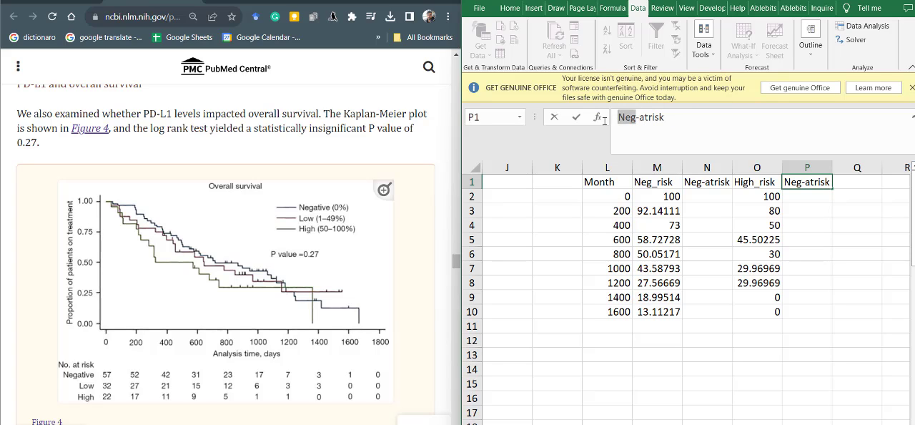
{"action": "type", "text": "High"}
{"action": "left_click", "coordinate": [688, 267]}
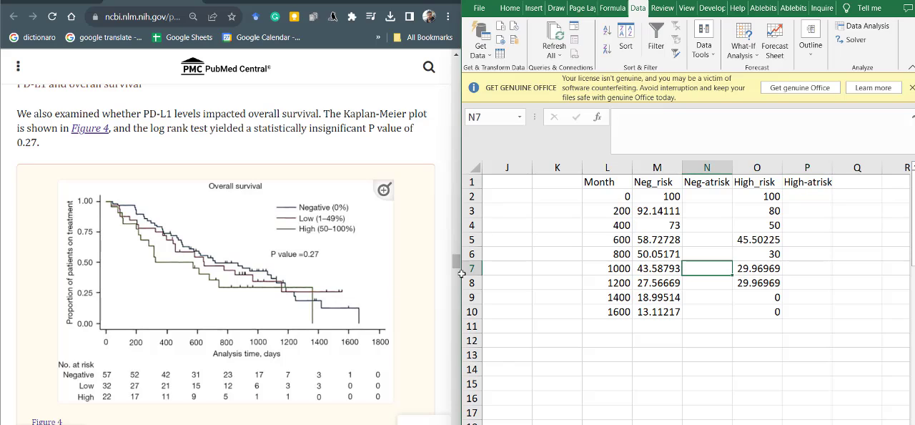
- Enter Figure 4's Negative numbers at risk in cells N2 to N10: 57, 52, 42, 31, 23, 17, 7, 3 and 1
{"action": "left_click", "coordinate": [701, 200]}
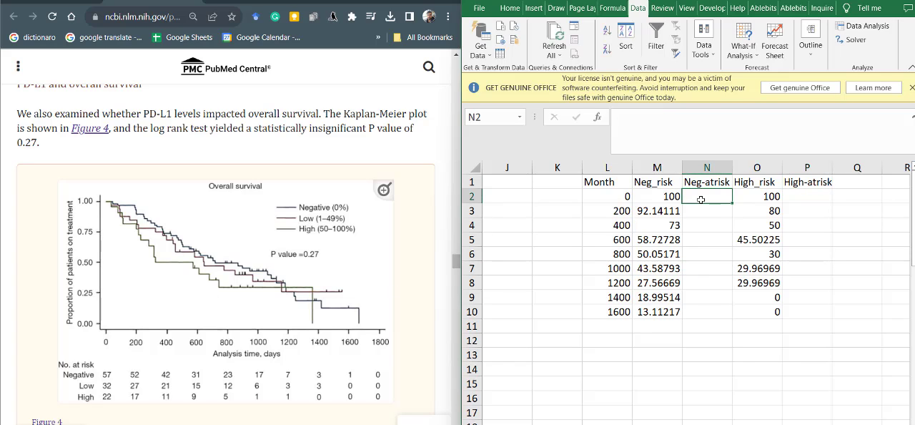
{"action": "type", "text": "57"}
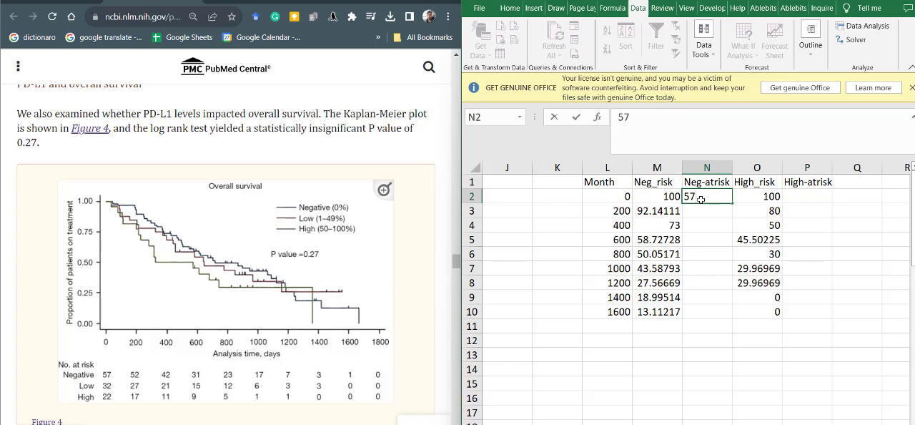
{"action": "key", "text": "Return"}
{"action": "type", "text": "52"}
{"action": "key", "text": "Return"}
{"action": "type", "text": "42"}
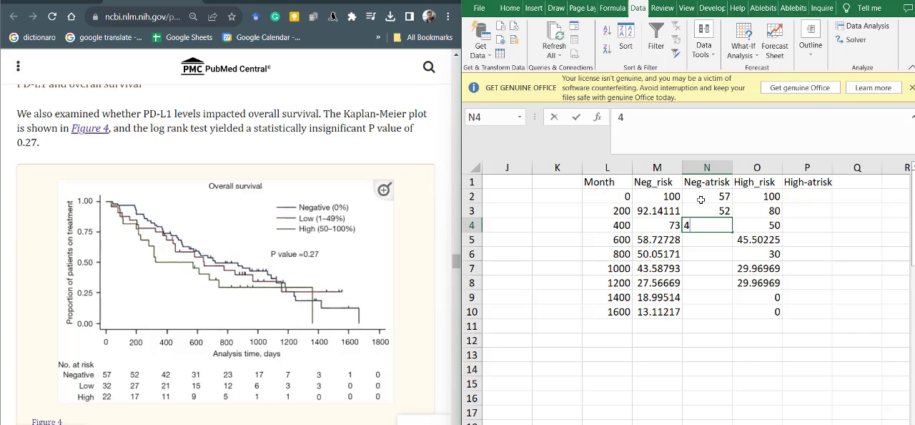
{"action": "key", "text": "Return"}
{"action": "type", "text": "31"}
{"action": "key", "text": "Return"}
{"action": "type", "text": "23"}
{"action": "key", "text": "Return"}
{"action": "type", "text": "1"}
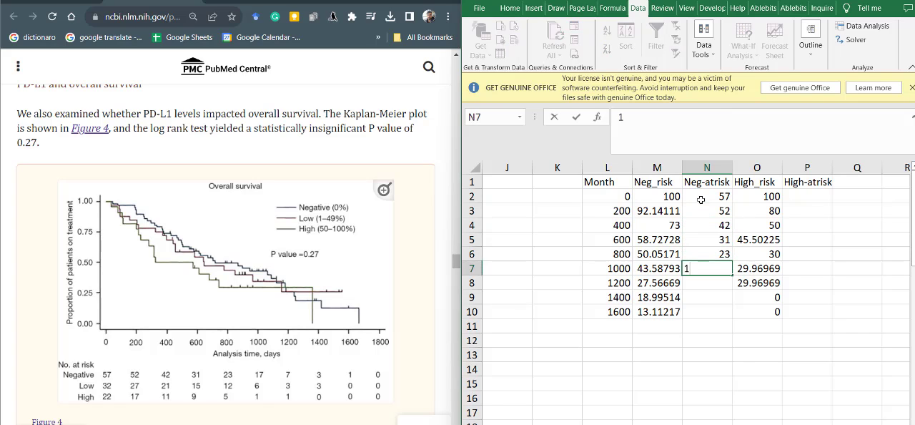
{"action": "type", "text": "7"}
{"action": "key", "text": "Return"}
{"action": "type", "text": "7"}
{"action": "key", "text": "Return"}
{"action": "type", "text": "3"}
{"action": "key", "text": "Return"}
{"action": "type", "text": "1"}
{"action": "key", "text": "Return"}
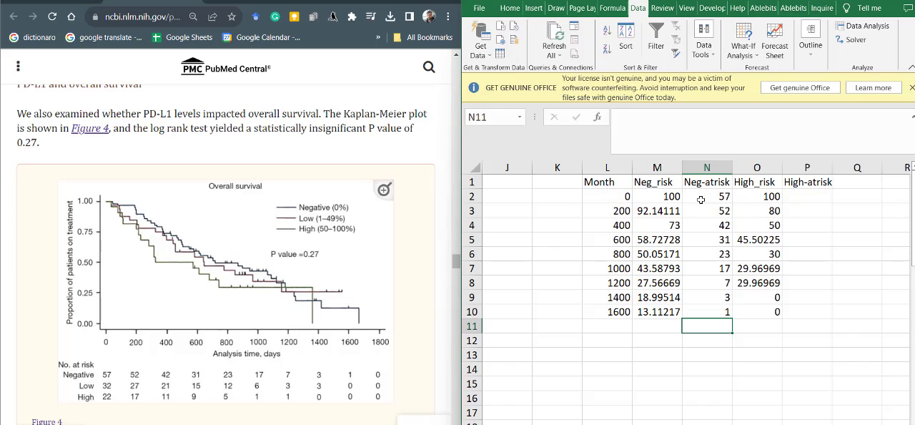
- Enter Figure 4's High numbers at risk in cells P2 to P10: 22, 17, 11, 9, 5, 1, 1, 0 and 0
{"action": "left_click", "coordinate": [807, 198]}
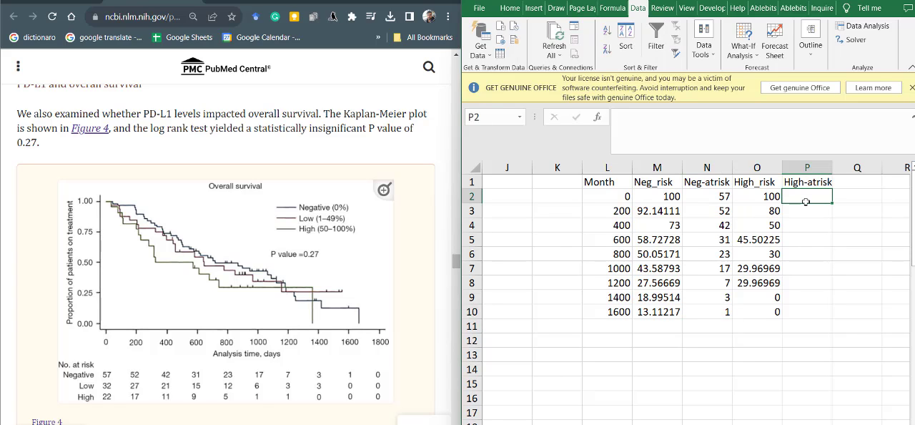
{"action": "type", "text": "22"}
{"action": "key", "text": "Return"}
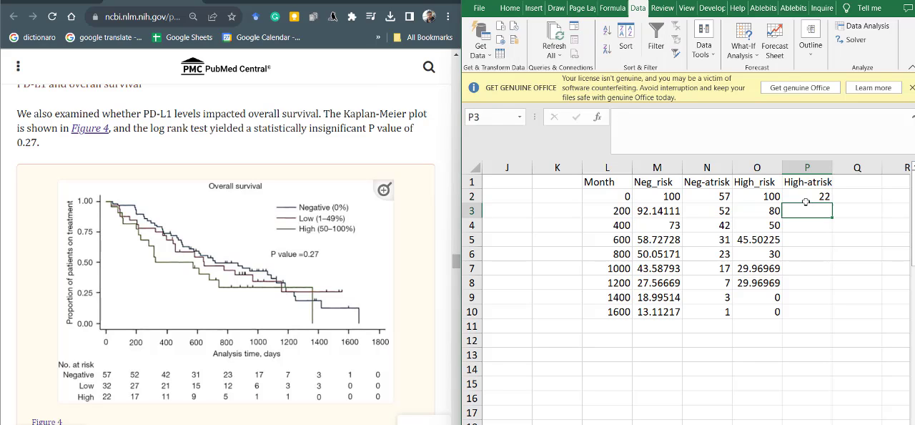
{"action": "type", "text": "17"}
{"action": "key", "text": "Return"}
{"action": "type", "text": "11"}
{"action": "key", "text": "Return"}
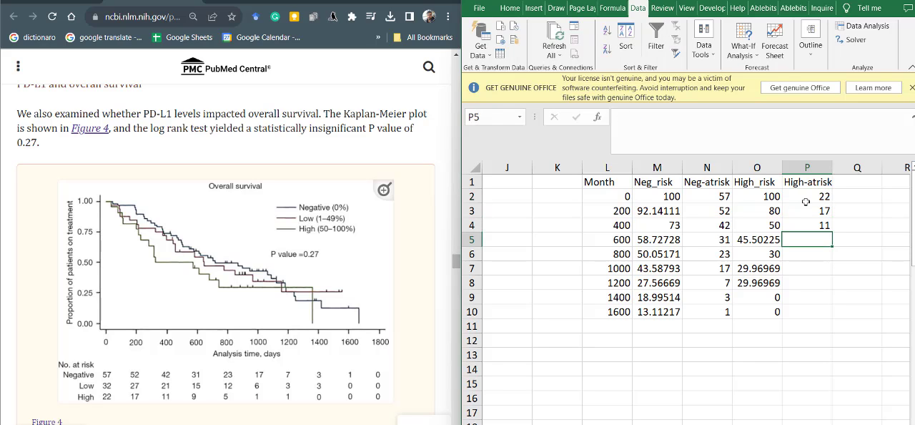
{"action": "type", "text": "9"}
{"action": "key", "text": "Return"}
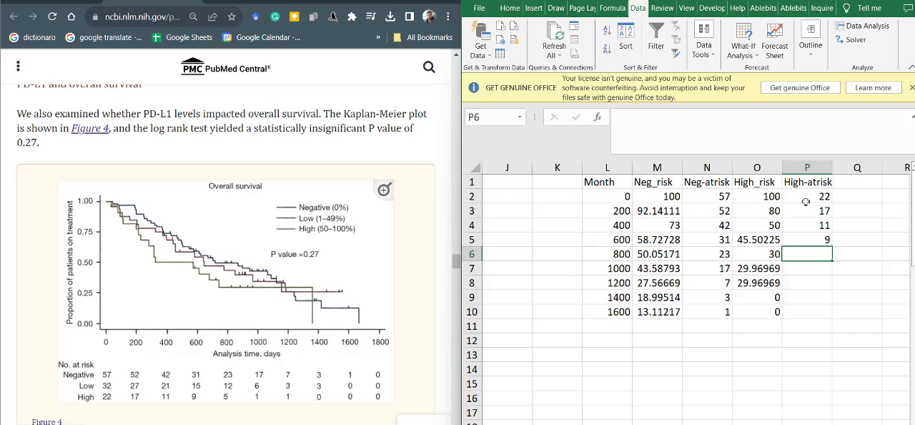
{"action": "type", "text": "6"}
{"action": "key", "text": "Return"}
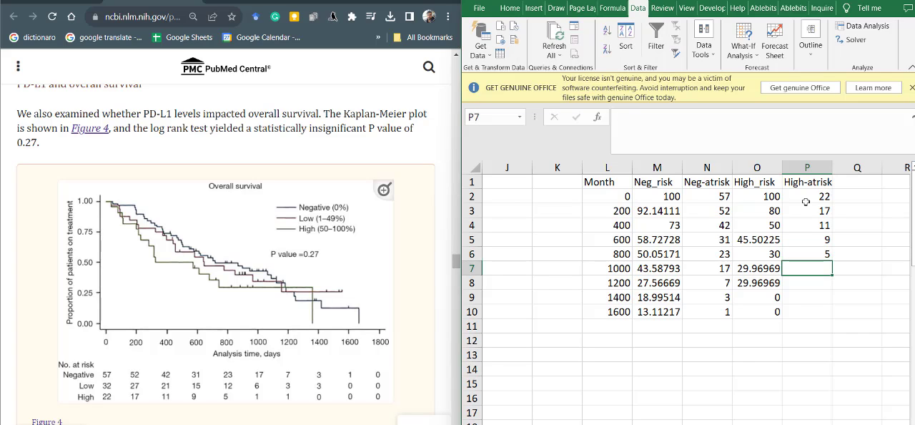
{"action": "type", "text": "1"}
{"action": "key", "text": "Return"}
{"action": "type", "text": "1"}
{"action": "key", "text": "Return"}
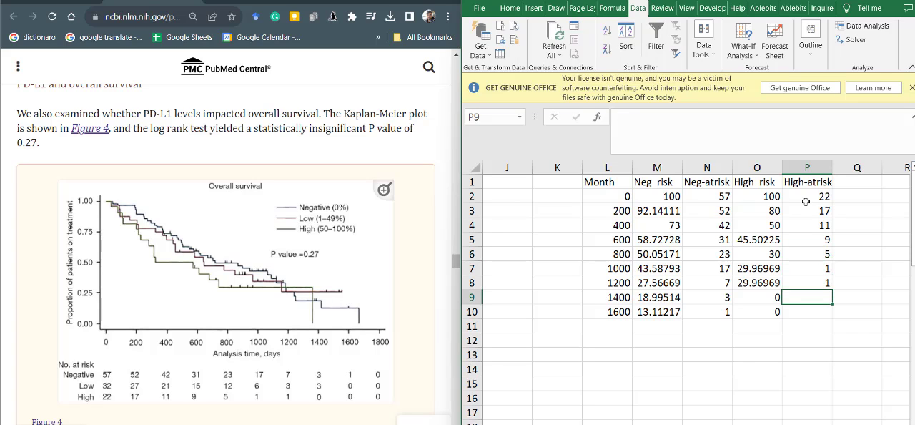
{"action": "type", "text": "0"}
{"action": "key", "text": "Return"}
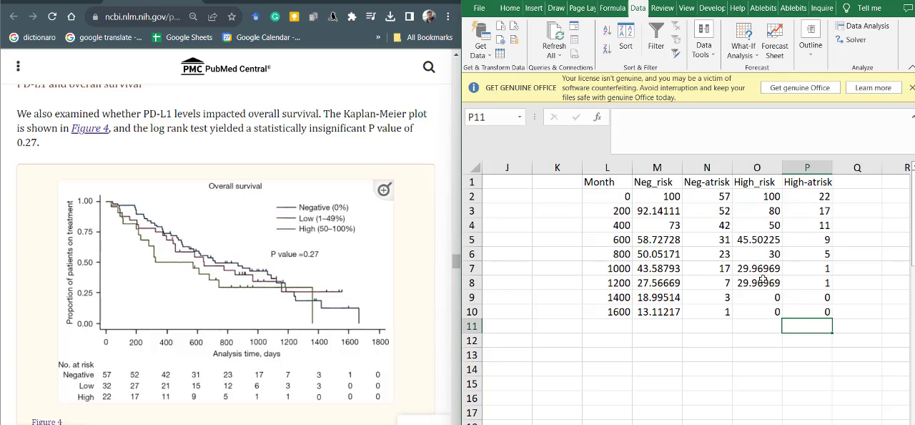
{"action": "left_click", "coordinate": [711, 313]}
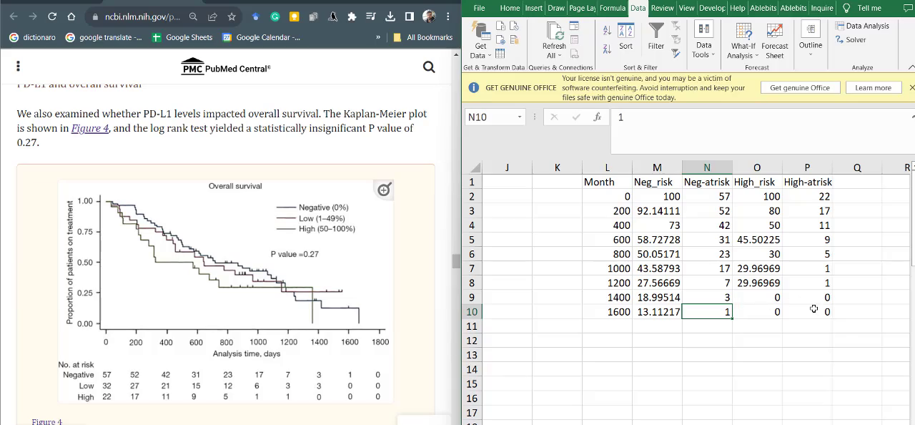
- Arrange the hazard ratio calculator beside the interval table and check its time, survival and number-alive input columns
{"action": "key", "text": "alt+Tab"}
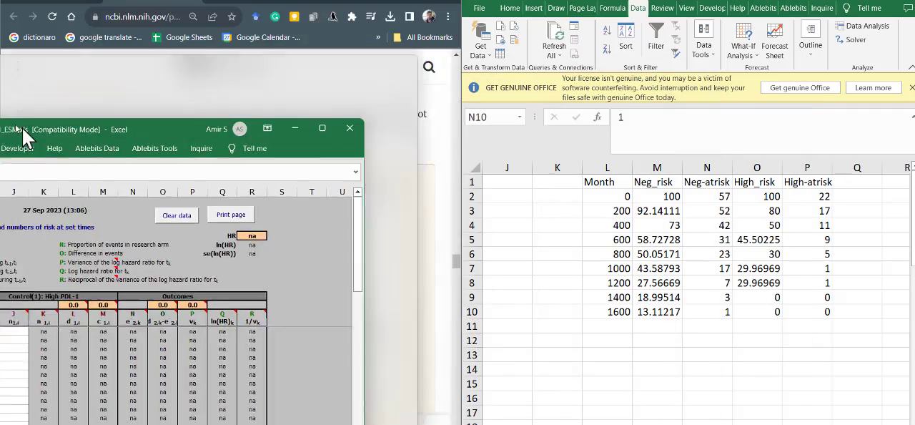
{"action": "left_click_drag", "start_coordinate": [22, 128], "coordinate": [3, 131]}
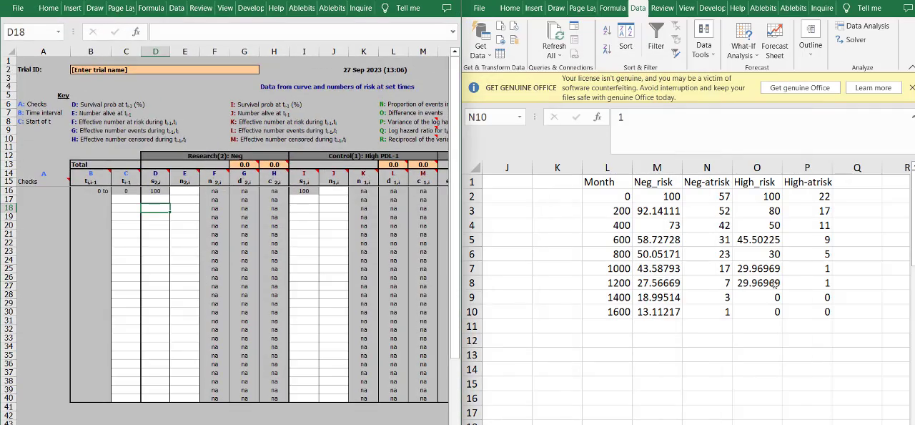
{"action": "left_click", "coordinate": [697, 263]}
{"action": "left_click", "coordinate": [194, 174]}
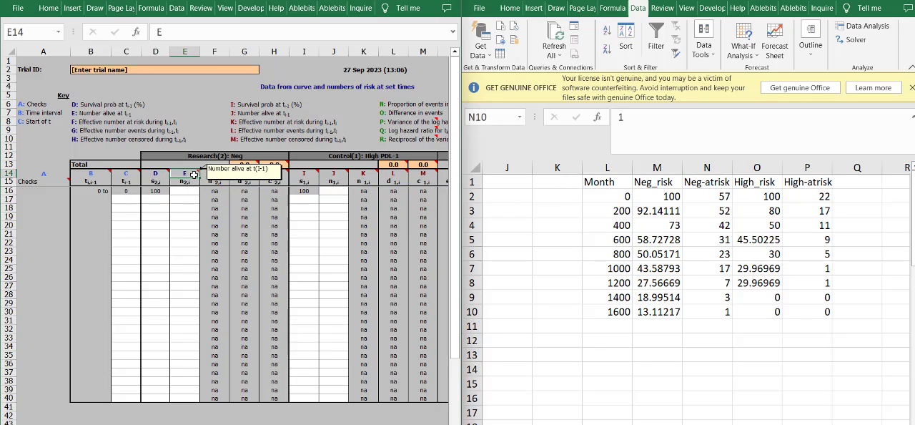
{"action": "left_click", "coordinate": [156, 175]}
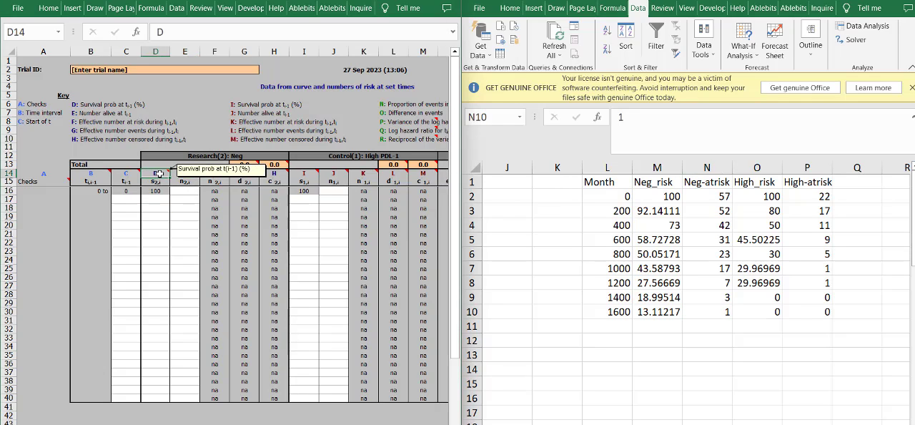
{"action": "left_click", "coordinate": [126, 173]}
- Copy the time points 200 to 1600 from L3:L10 into the calculator's start-of-interval column, beginning at C17
{"action": "left_click", "coordinate": [610, 269]}
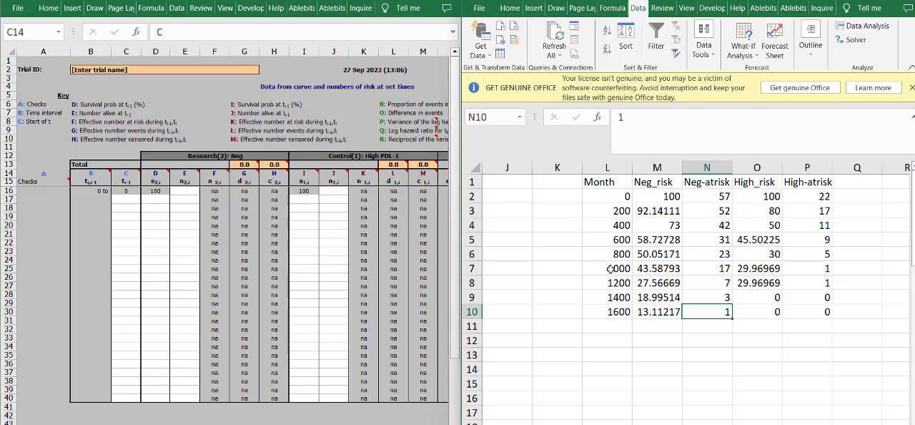
{"action": "left_click_drag", "start_coordinate": [617, 305], "coordinate": [607, 212]}
{"action": "key", "text": "ctrl+c"}
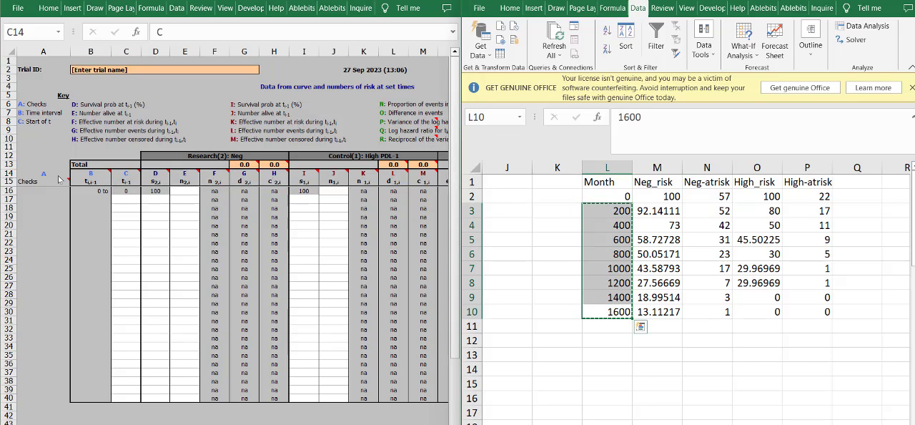
{"action": "left_click", "coordinate": [122, 205]}
{"action": "key", "text": "ctrl+v"}
{"action": "left_click", "coordinate": [224, 202]}
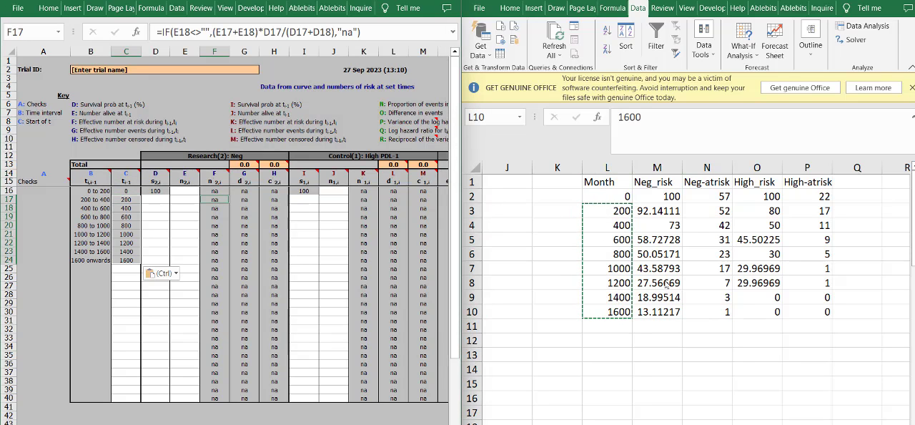
- Copy the Negative survival values from M3:M10 into the calculator at D17, and the Neg-atrisk numbers from N2:N10 at E16
{"action": "left_click", "coordinate": [657, 196]}
{"action": "left_click_drag", "start_coordinate": [657, 210], "coordinate": [702, 196]}
{"action": "key", "text": "ctrl+c"}
{"action": "left_click", "coordinate": [149, 196]}
{"action": "key", "text": "ctrl+v"}
{"action": "key", "text": "ctrl+c"}
{"action": "left_click", "coordinate": [184, 190]}
{"action": "key", "text": "ctrl+v"}
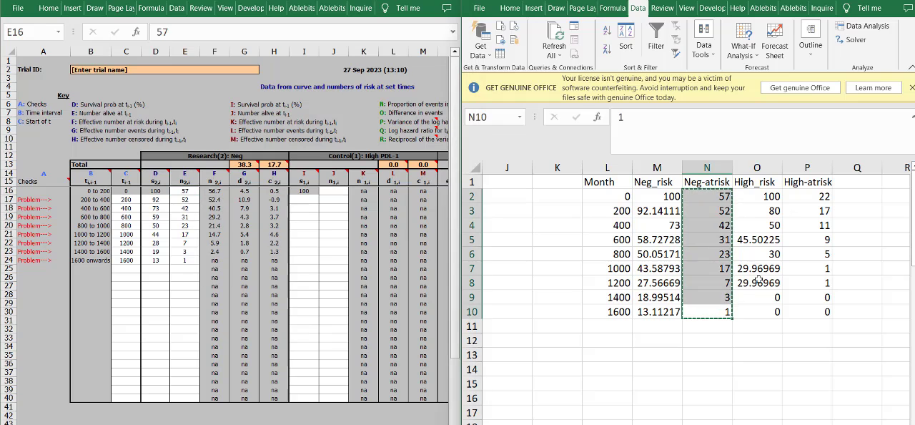
- Copy the High survival values from O3:O10 into the calculator's High PDL-1 survival column, starting at I17
{"action": "left_click_drag", "start_coordinate": [757, 311], "coordinate": [756, 196]}
{"action": "key", "text": "ctrl+c"}
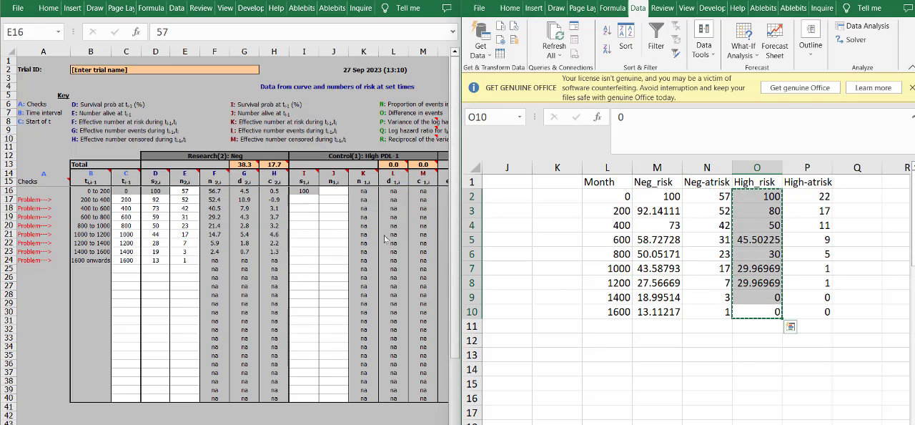
{"action": "left_click_drag", "start_coordinate": [757, 311], "coordinate": [757, 212]}
{"action": "left_click", "coordinate": [306, 199]}
{"action": "key", "text": "ctrl+v"}
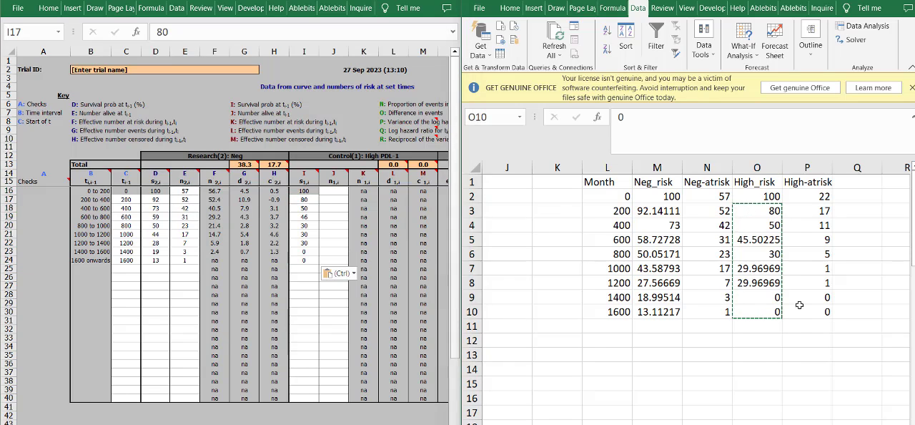
- Copy the High-atrisk numbers from P2:P10 into the calculator at J16, and expand the calculator window to full width
{"action": "left_click_drag", "start_coordinate": [815, 312], "coordinate": [810, 196]}
{"action": "key", "text": "ctrl+c"}
{"action": "left_click", "coordinate": [333, 191]}
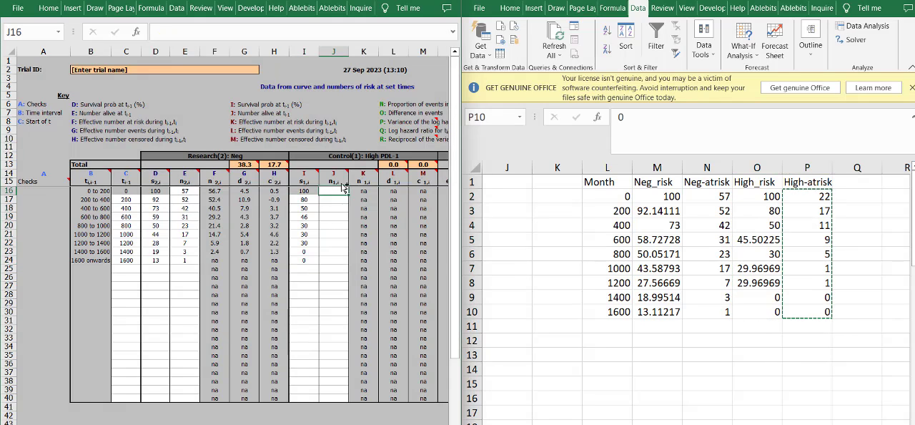
{"action": "key", "text": "ctrl+v"}
{"action": "left_click", "coordinate": [429, 1]}
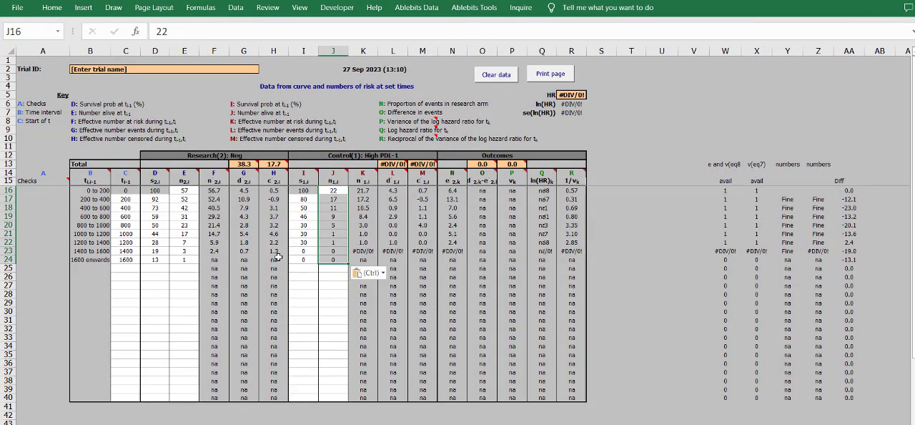
- Trace the #DIV/0! errors in the 1400 to 1600 row through the High PDL-1 inputs and the check columns
{"action": "left_click", "coordinate": [299, 233]}
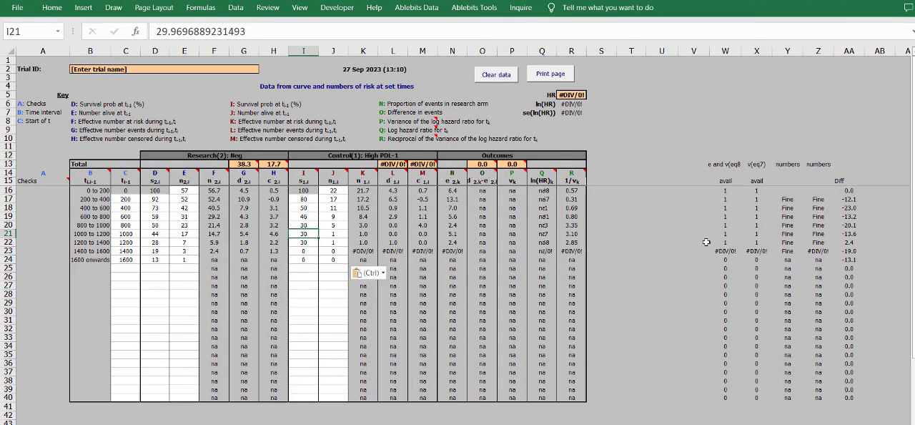
{"action": "left_click", "coordinate": [299, 251]}
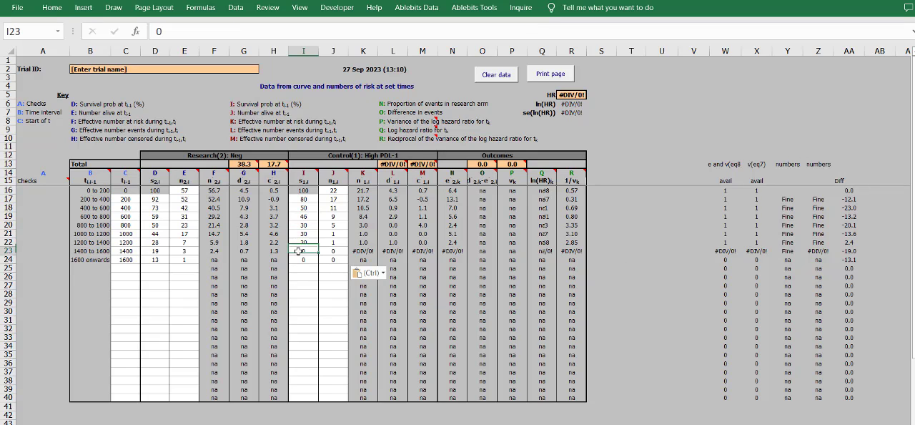
{"action": "left_click", "coordinate": [326, 288]}
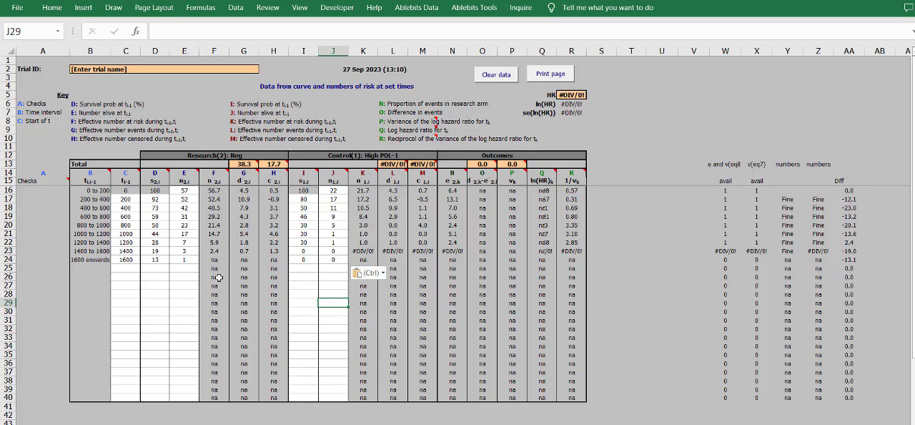
{"action": "left_click", "coordinate": [98, 260]}
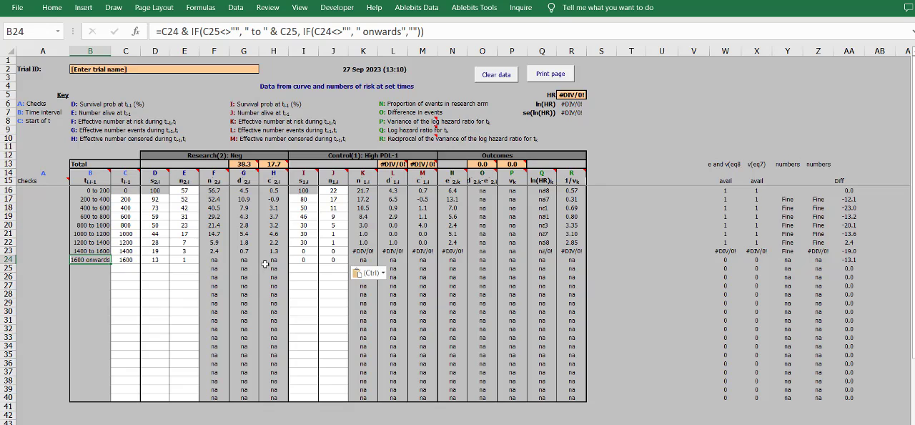
{"action": "left_click", "coordinate": [413, 122]}
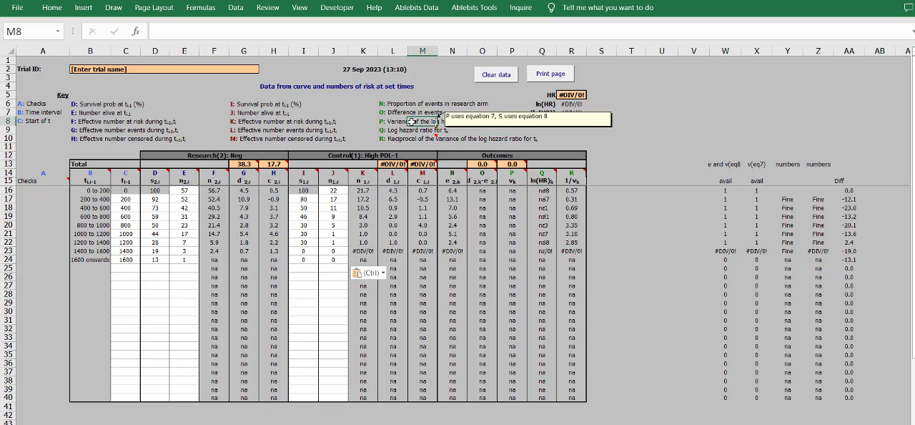
{"action": "left_click", "coordinate": [640, 227]}
{"action": "left_click", "coordinate": [745, 265]}
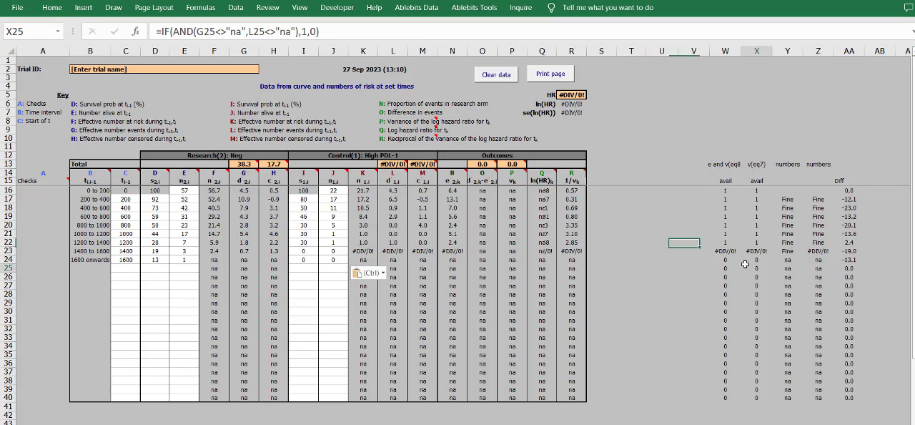
{"action": "left_click_drag", "start_coordinate": [728, 252], "coordinate": [271, 270]}
- Set the High PDL-1 survival at 1400 in I23 to 0.001 and copy that value to I24 for 1600
{"action": "left_click", "coordinate": [300, 250]}
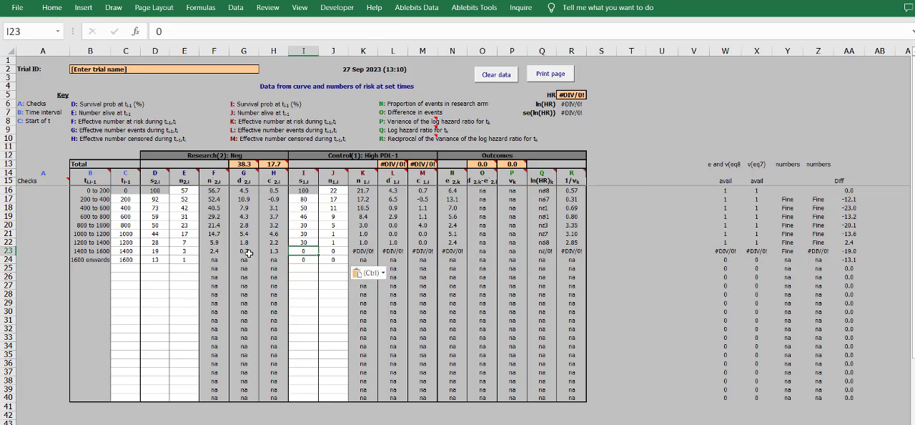
{"action": "double_click", "coordinate": [303, 249]}
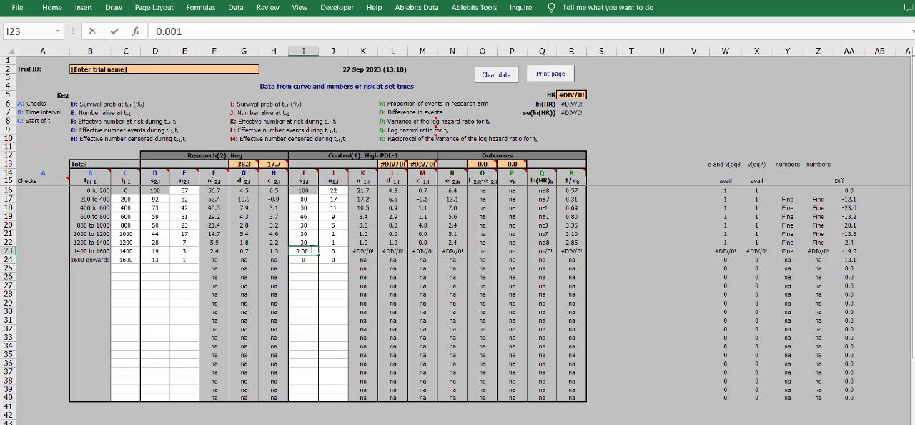
{"action": "key", "text": "Return"}
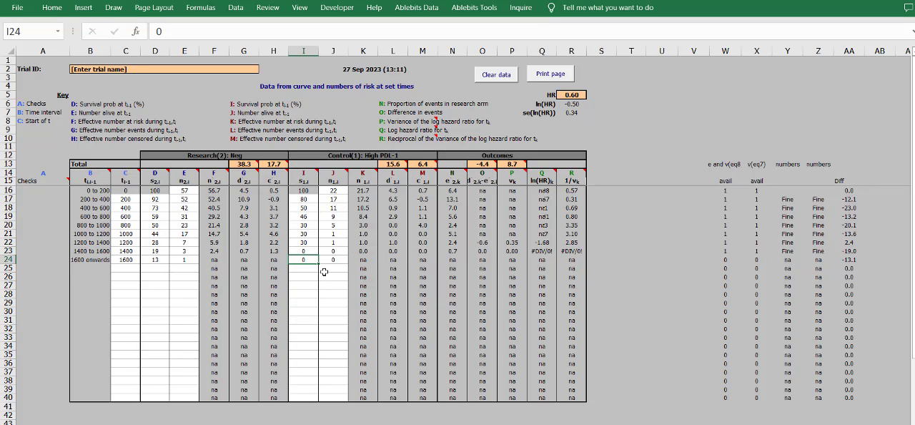
{"action": "left_click", "coordinate": [307, 249]}
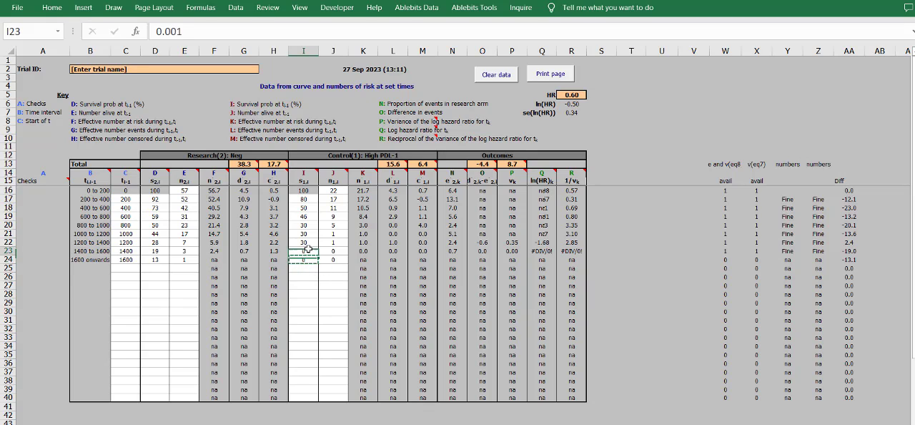
{"action": "left_click", "coordinate": [312, 259]}
{"action": "key", "text": "ctrl+v"}
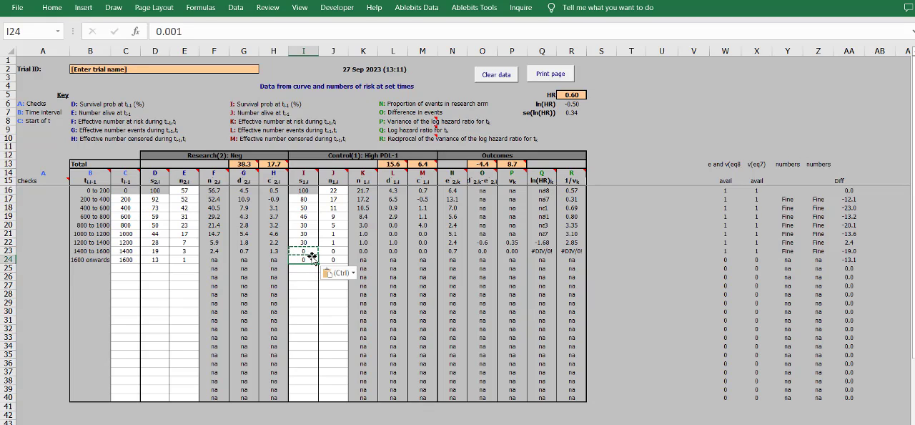
- Review the last two High PDL-1 rows, the HR, ln(HR) and se(ln(HR)) results, and the whole input range
{"action": "left_click", "coordinate": [384, 269]}
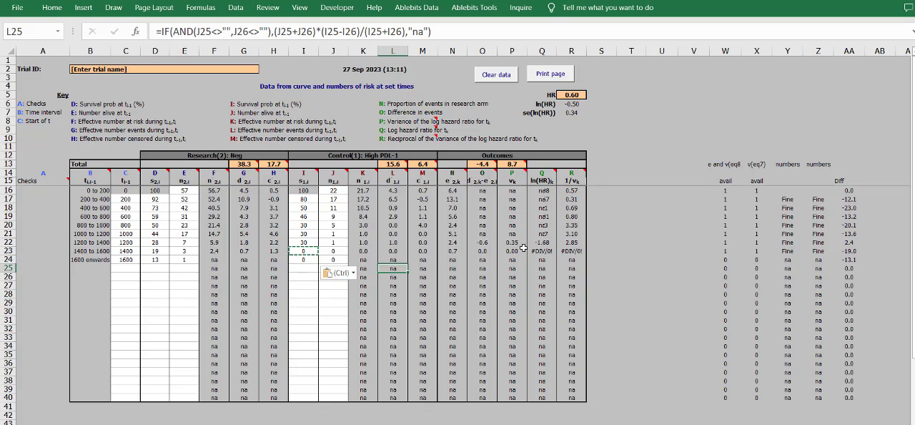
{"action": "left_click", "coordinate": [331, 251]}
{"action": "left_click", "coordinate": [309, 251]}
{"action": "left_click", "coordinate": [326, 251]}
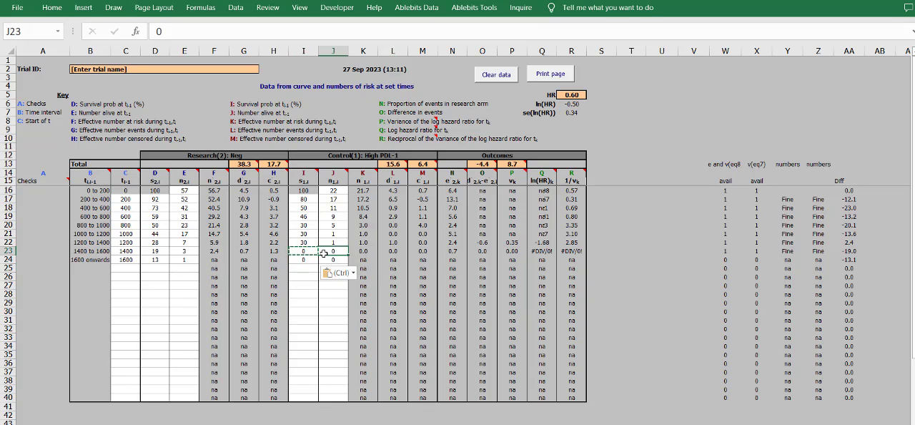
{"action": "left_click", "coordinate": [327, 259]}
{"action": "left_click_drag", "start_coordinate": [577, 95], "coordinate": [603, 111]}
{"action": "left_click", "coordinate": [661, 129]}
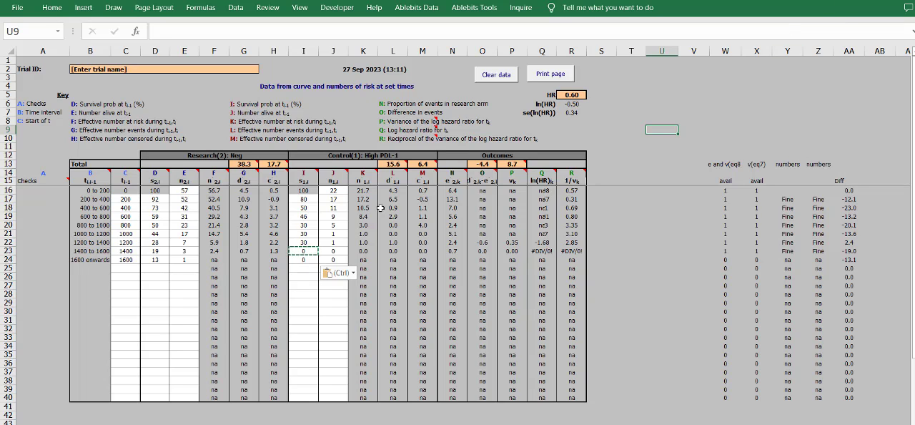
{"action": "left_click_drag", "start_coordinate": [340, 257], "coordinate": [118, 190]}
{"action": "left_click", "coordinate": [185, 424]}
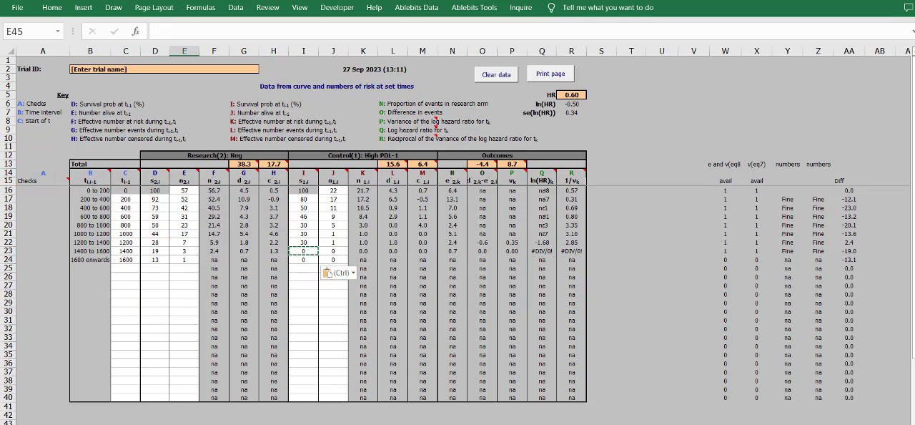
- Review the randomisation ratio, patients entered and patients analysed for both arms on the summary data sheet
{"action": "key", "text": "ctrl+Page_Up"}
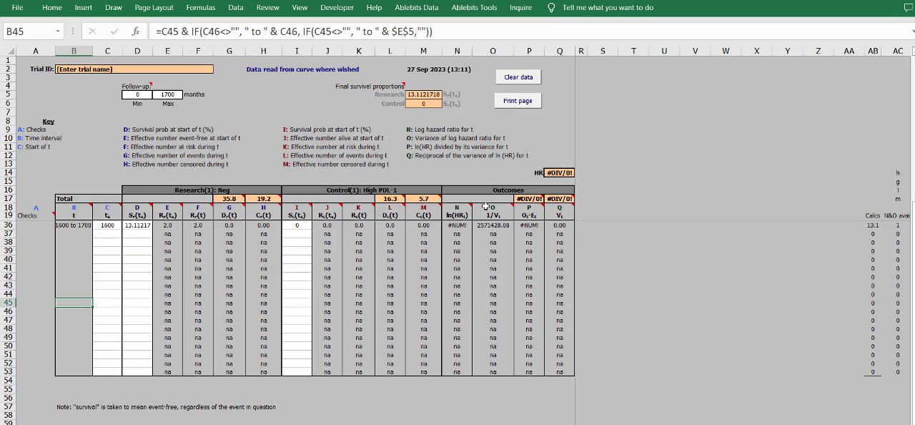
{"action": "left_click", "coordinate": [107, 424]}
{"action": "left_click", "coordinate": [98, 129]}
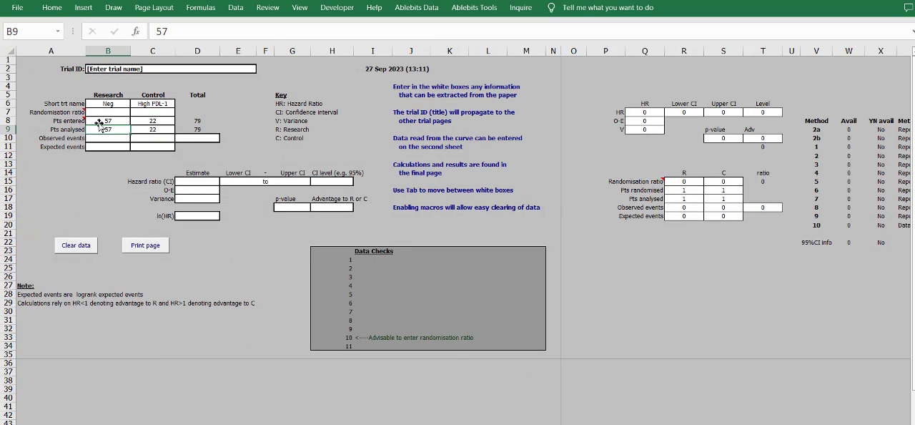
{"action": "left_click", "coordinate": [106, 113]}
{"action": "left_click", "coordinate": [135, 130]}
{"action": "left_click", "coordinate": [128, 138]}
- Check the curve data sheet's constructed Kaplan-Meier graph and the outcome errors in its last intervals
{"action": "left_click", "coordinate": [153, 424]}
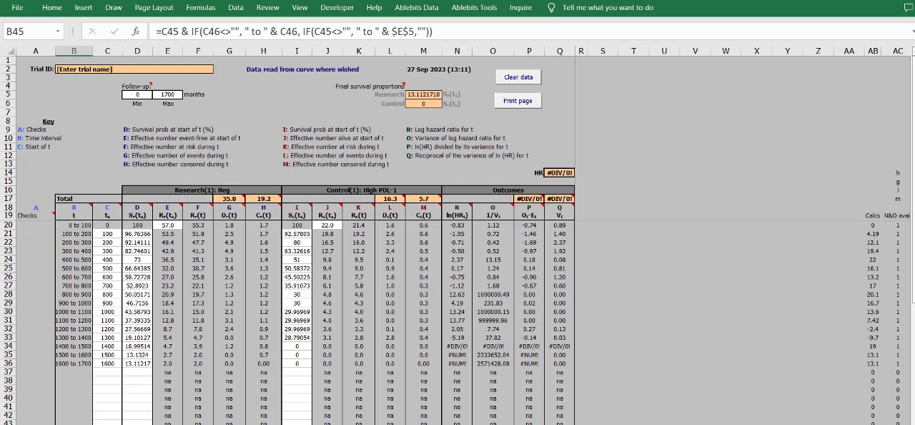
{"action": "left_click", "coordinate": [261, 424]}
{"action": "left_click", "coordinate": [307, 424]}
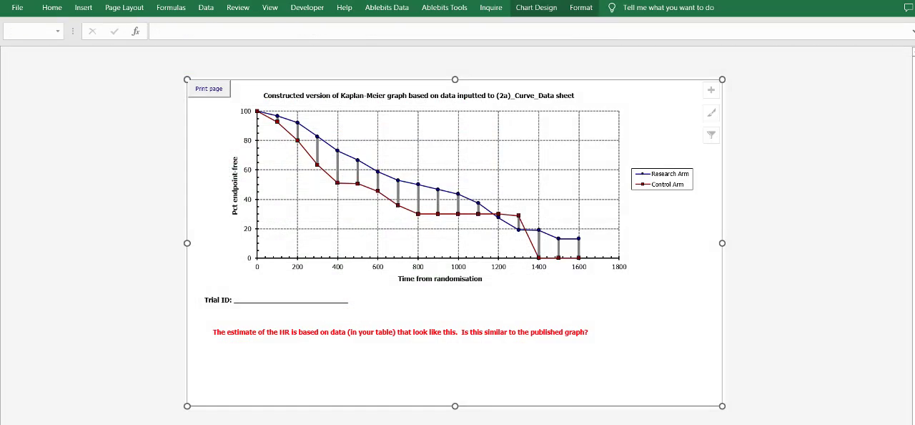
{"action": "left_click", "coordinate": [153, 423]}
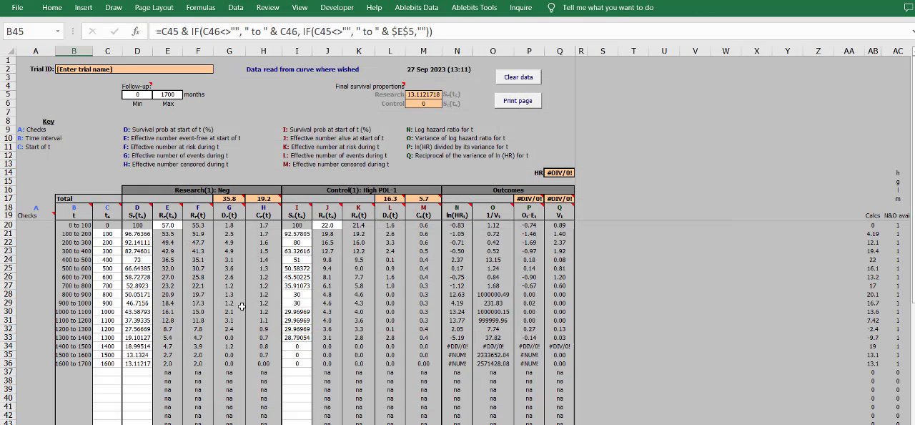
{"action": "left_click_drag", "start_coordinate": [559, 363], "coordinate": [122, 224]}
{"action": "left_click", "coordinate": [559, 355]}
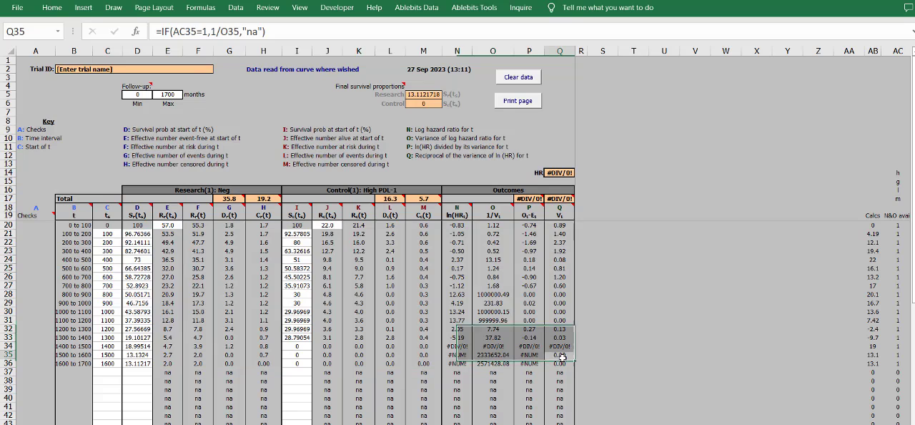
- Examine the method 11 results from HR to O-E on the output sheet and compare them with method 10
{"action": "key", "text": "ctrl+Page_Down"}
{"action": "key", "text": "ctrl+Page_Down"}
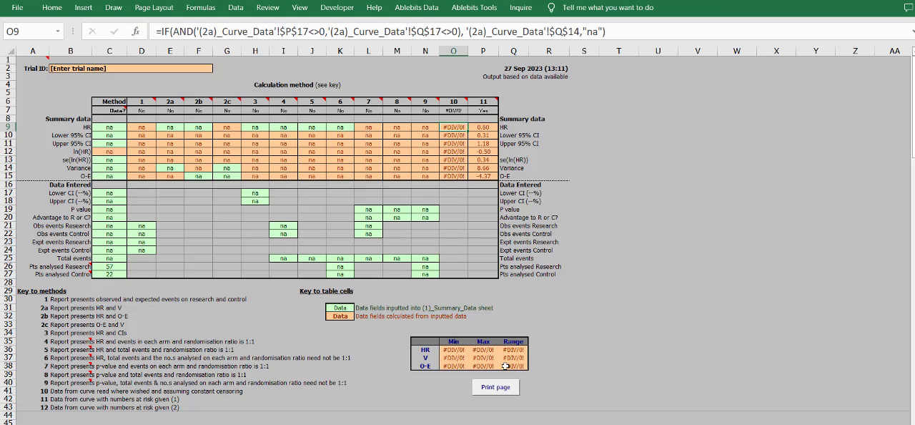
{"action": "left_click", "coordinate": [438, 350]}
{"action": "left_click_drag", "start_coordinate": [478, 175], "coordinate": [478, 126]}
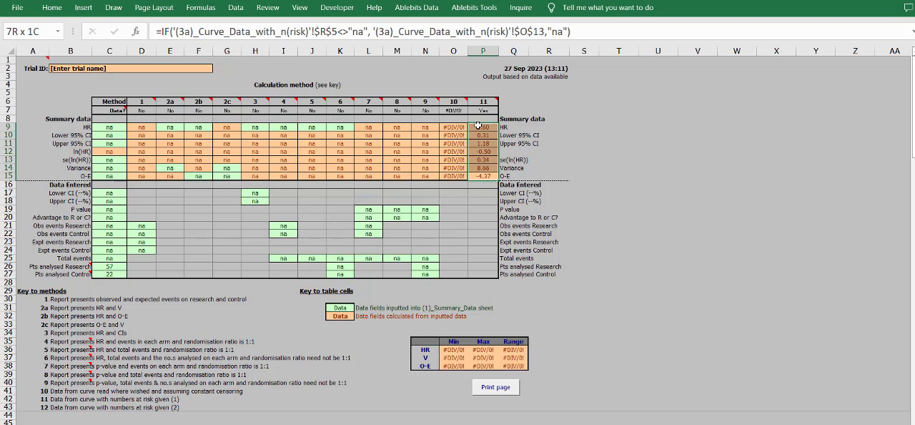
{"action": "left_click", "coordinate": [483, 103]}
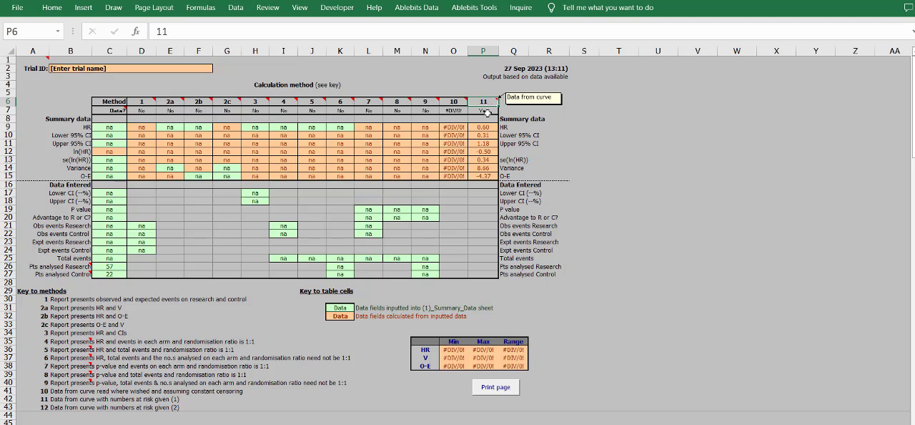
{"action": "left_click", "coordinate": [479, 175]}
{"action": "left_click_drag", "start_coordinate": [478, 175], "coordinate": [478, 126]}
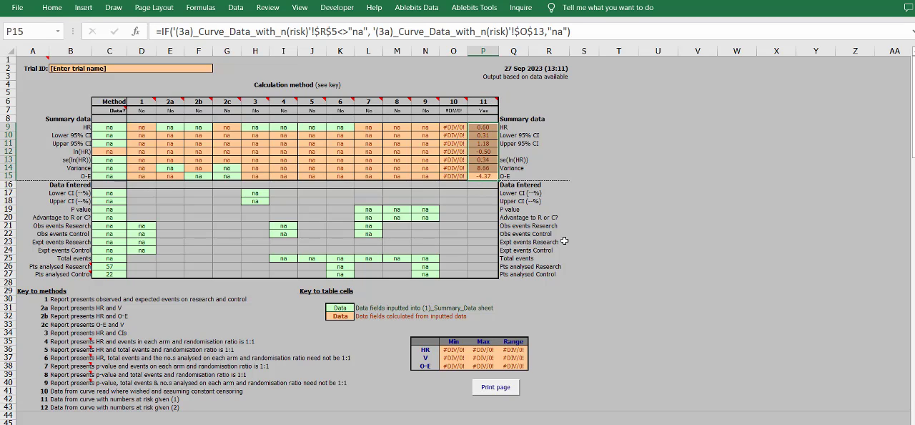
{"action": "left_click", "coordinate": [455, 216]}
{"action": "left_click", "coordinate": [453, 102]}
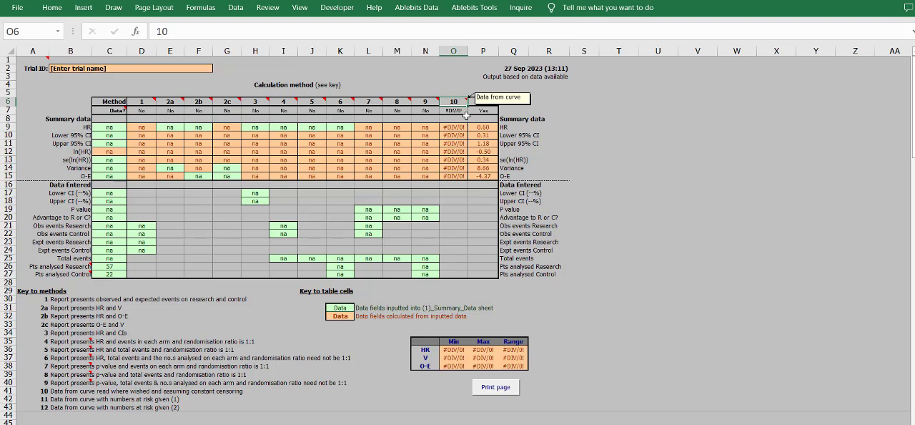
{"action": "left_click", "coordinate": [483, 93]}
{"action": "left_click", "coordinate": [483, 102]}
- Read the key to methods for the curve-based methods 10, 11 and 12
{"action": "left_click", "coordinate": [142, 358]}
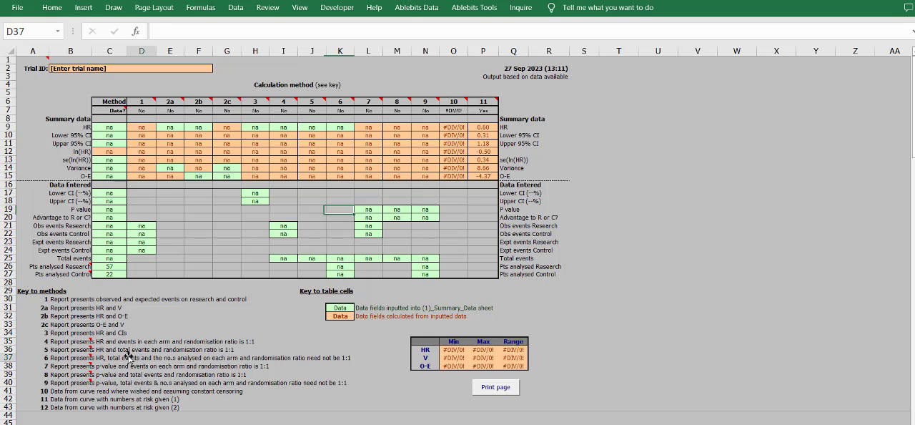
{"action": "left_click", "coordinate": [62, 391]}
{"action": "left_click", "coordinate": [246, 407]}
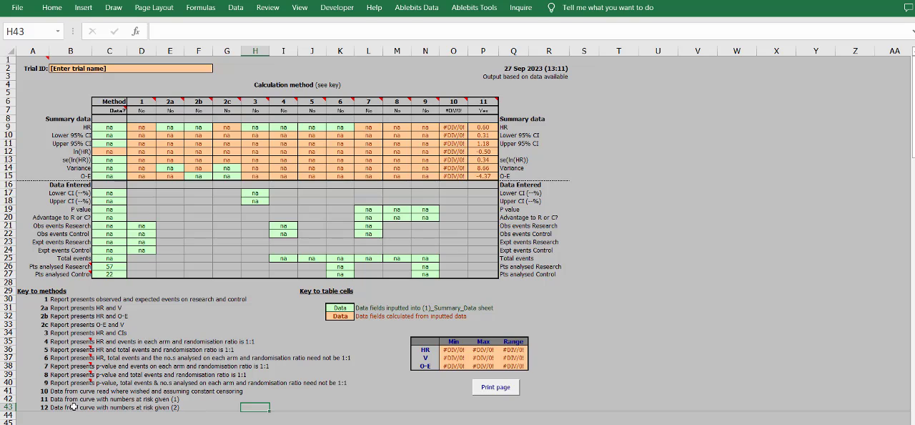
{"action": "left_click", "coordinate": [51, 391]}
{"action": "left_click", "coordinate": [242, 416]}
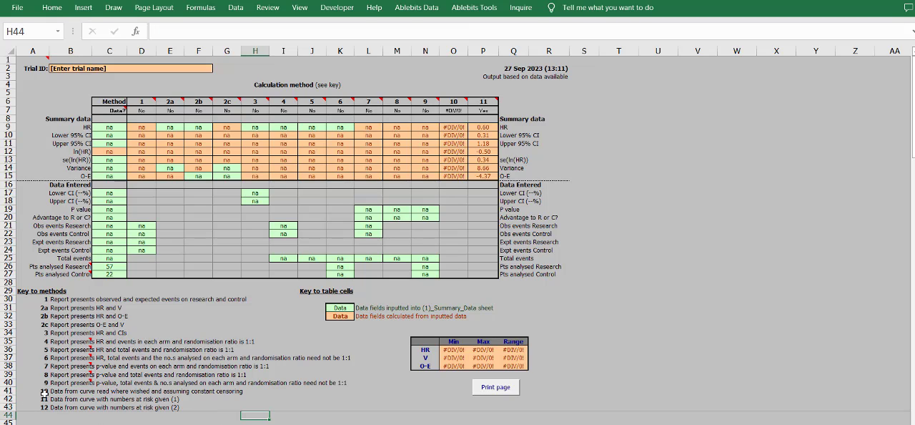
- Trace the method 10 column errors on the output sheet back to the curve data sheet
{"action": "left_click_drag", "start_coordinate": [453, 101], "coordinate": [453, 250]}
{"action": "left_click", "coordinate": [143, 423]}
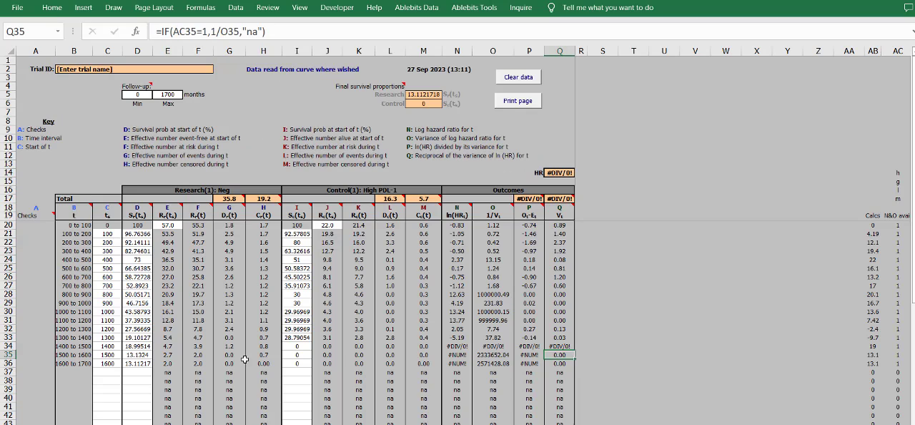
{"action": "left_click", "coordinate": [358, 423]}
{"action": "left_click", "coordinate": [421, 424]}
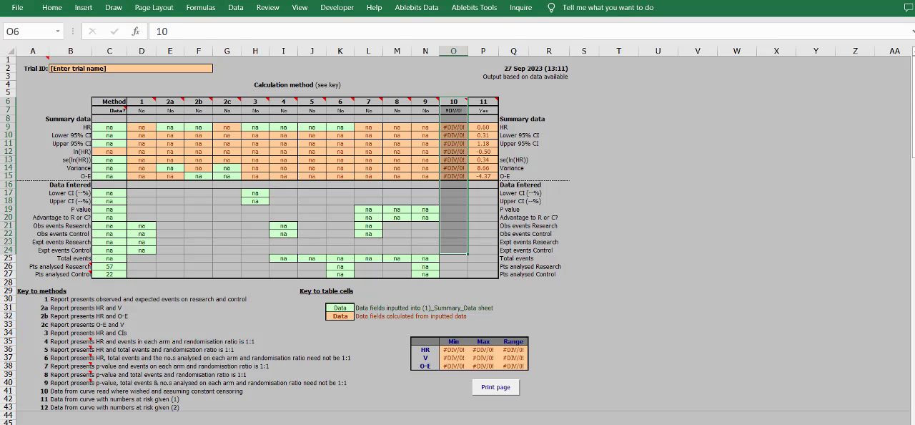
{"action": "left_click", "coordinate": [472, 186]}
{"action": "left_click_drag", "start_coordinate": [453, 110], "coordinate": [451, 152]}
{"action": "left_click", "coordinate": [452, 102]}
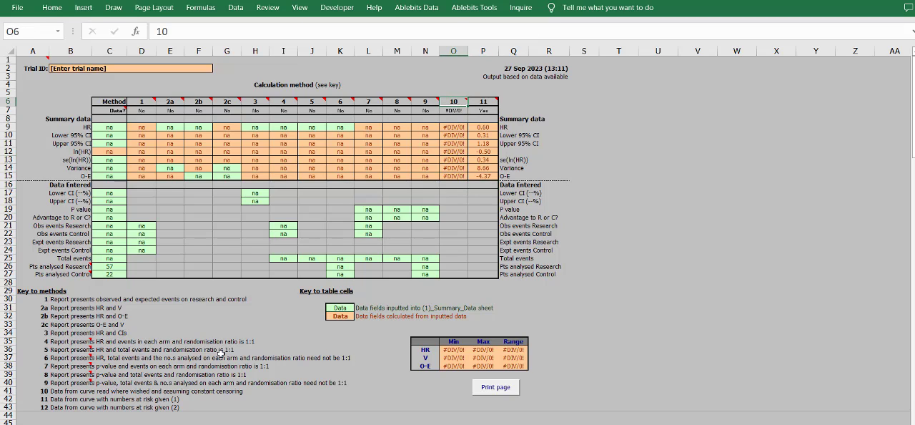
- Read the key entries for methods 4 to 9 and review the summary results block for methods 1 to 6
{"action": "left_click", "coordinate": [83, 344]}
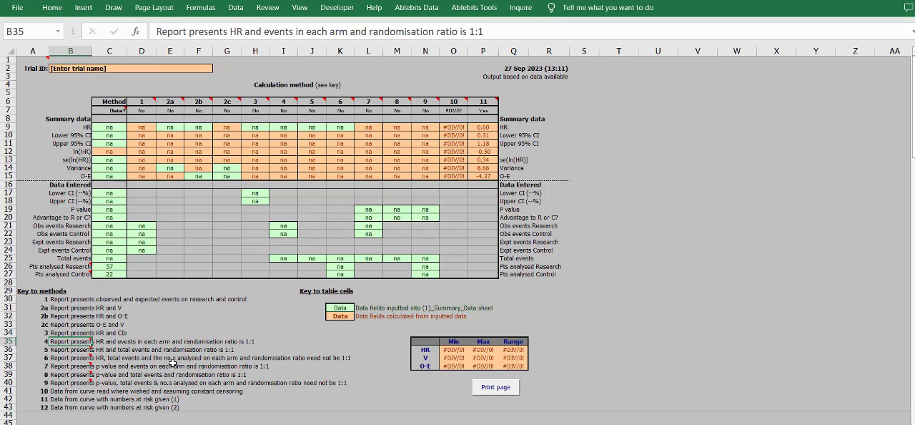
{"action": "left_click", "coordinate": [63, 383]}
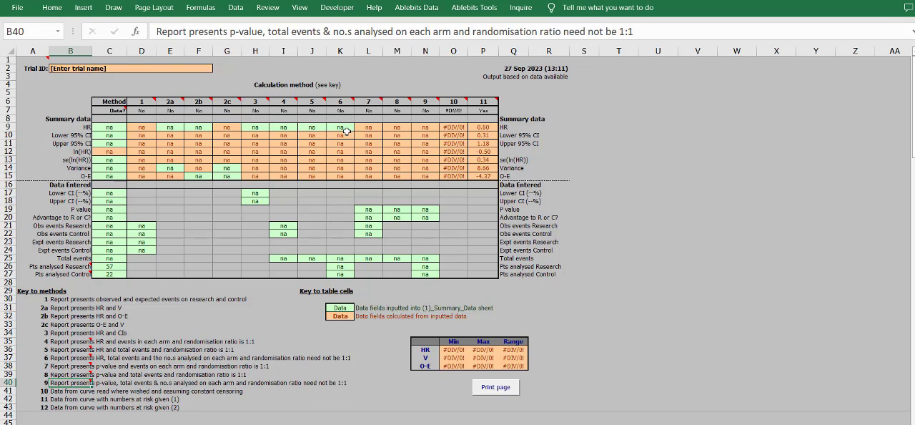
{"action": "left_click_drag", "start_coordinate": [341, 128], "coordinate": [132, 176]}
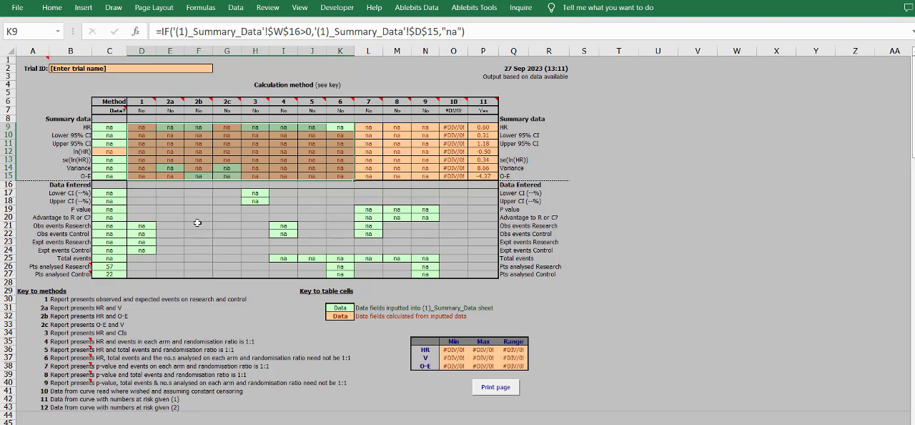
{"action": "left_click", "coordinate": [199, 223]}
- Look over the title sheet's data entered by, institution and date fields
{"action": "left_click", "coordinate": [449, 423]}
{"action": "key", "text": "ctrl+Page_Down"}
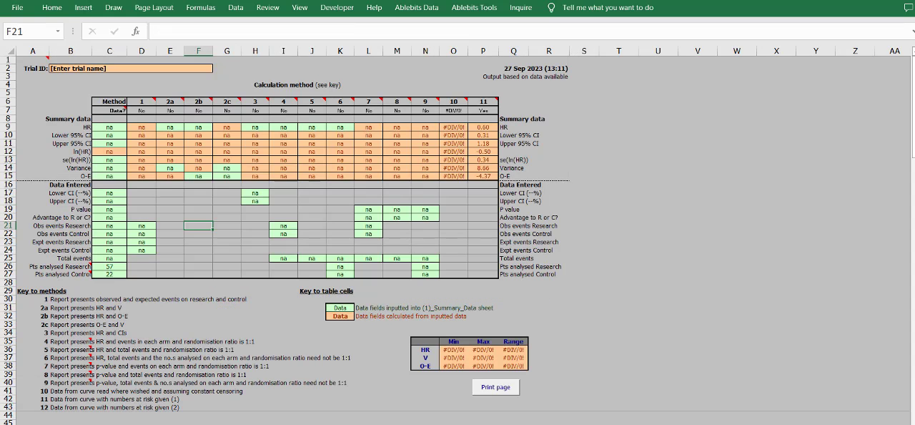
{"action": "key", "text": "ctrl+Page_Down"}
{"action": "left_click", "coordinate": [93, 423]}
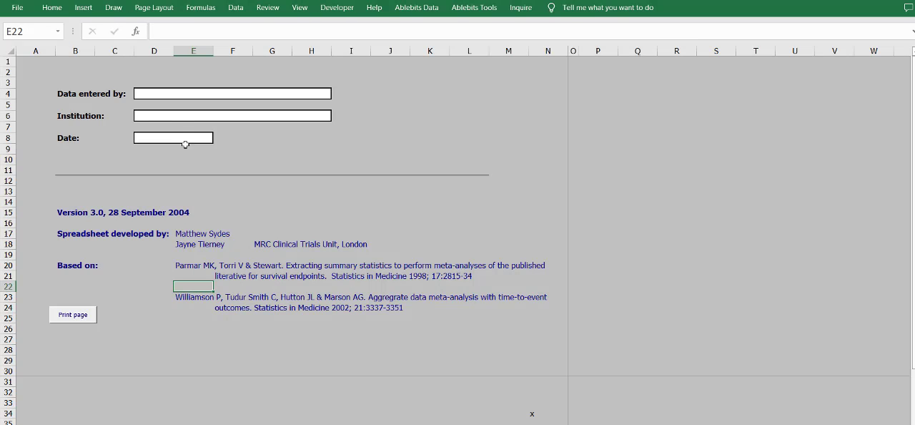
{"action": "left_click", "coordinate": [170, 103]}
{"action": "double_click", "coordinate": [167, 92]}
{"action": "left_click", "coordinate": [172, 115]}
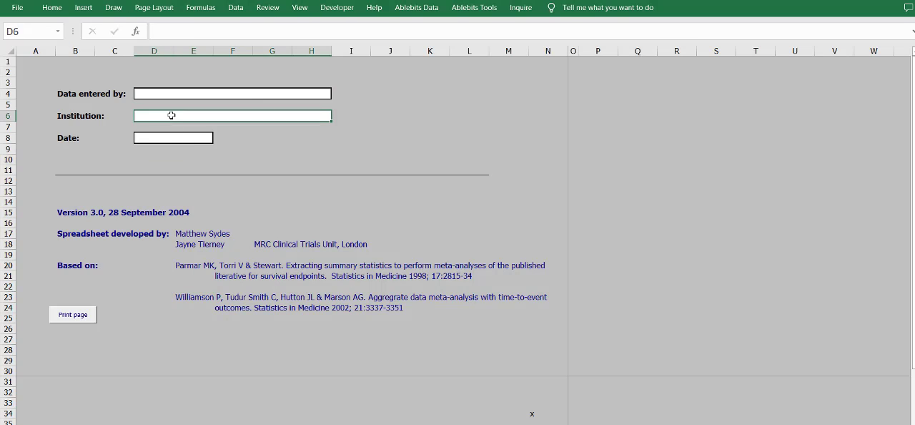
- Compare the constructed Kaplan-Meier graphs of the (2a) and (3a) curve data sheets, and return to the method 10 results
{"action": "key", "text": "ctrl+Page_Down"}
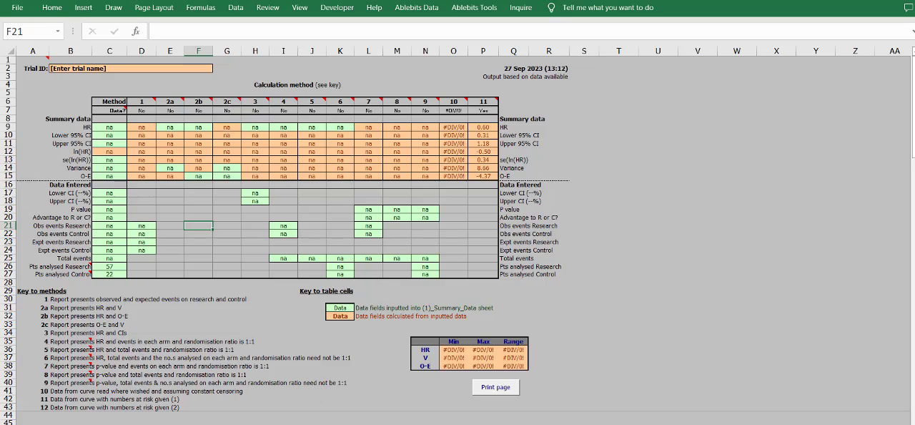
{"action": "key", "text": "ctrl+Page_Down"}
{"action": "key", "text": "ctrl+Page_Up"}
{"action": "key", "text": "ctrl+Page_Down"}
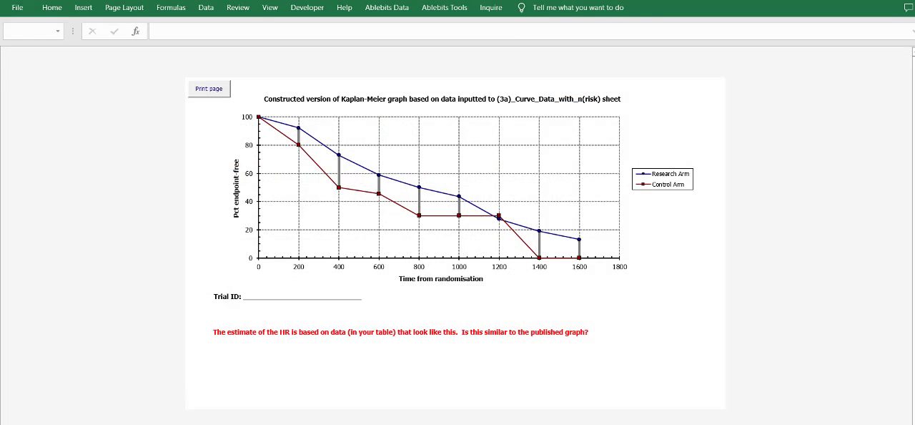
{"action": "key", "text": "ctrl+Page_Down"}
{"action": "key", "text": "ctrl+Page_Up"}
{"action": "key", "text": "ctrl+Page_Down"}
{"action": "key", "text": "ctrl+Page_Up"}
{"action": "key", "text": "ctrl+Page_Down"}
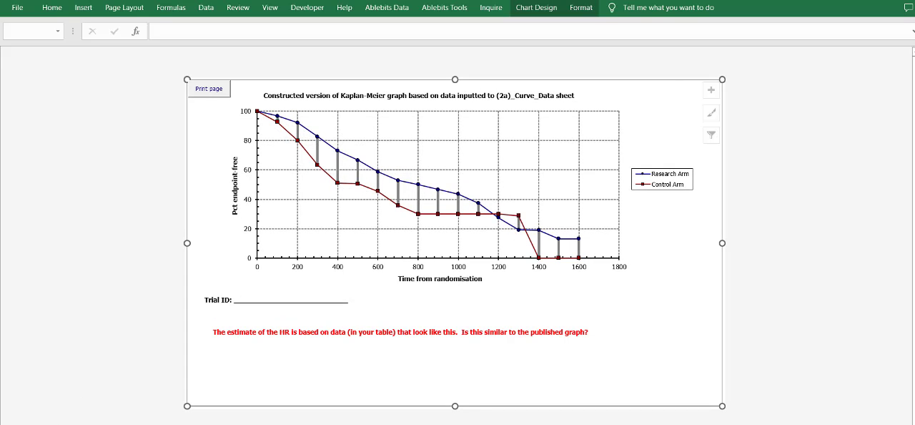
{"action": "key", "text": "ctrl+Page_Up"}
{"action": "key", "text": "ctrl+Page_Down"}
{"action": "key", "text": "ctrl+Page_Up"}
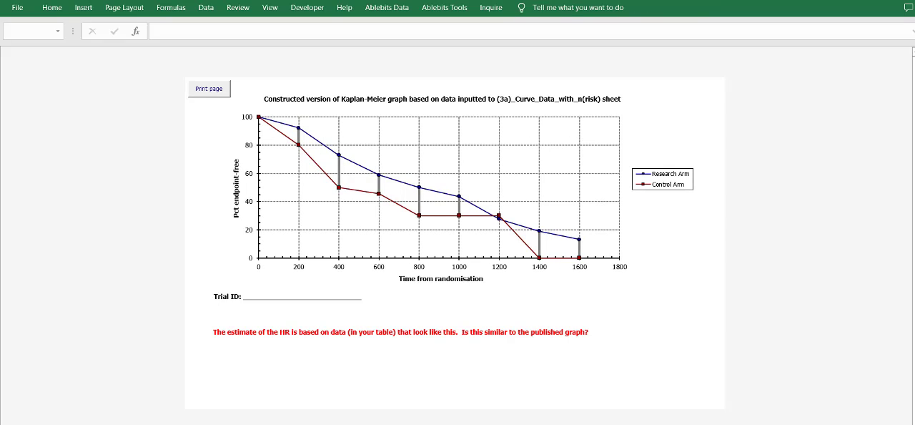
{"action": "key", "text": "ctrl+Page_Up"}
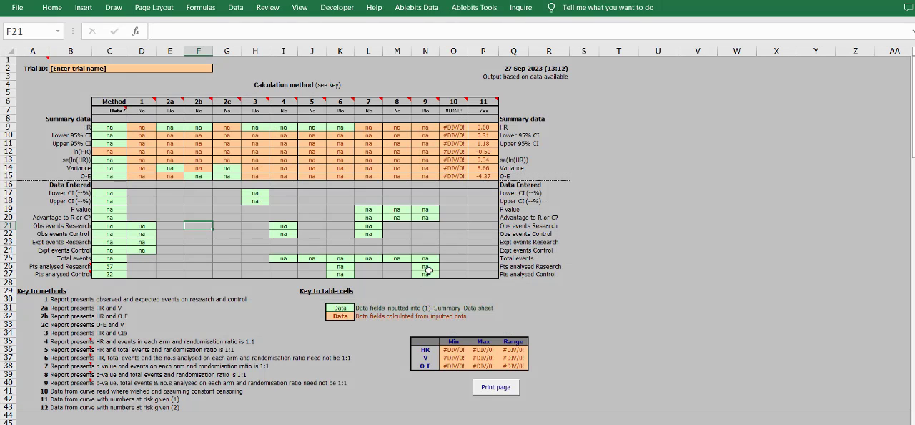
{"action": "left_click", "coordinate": [459, 136]}
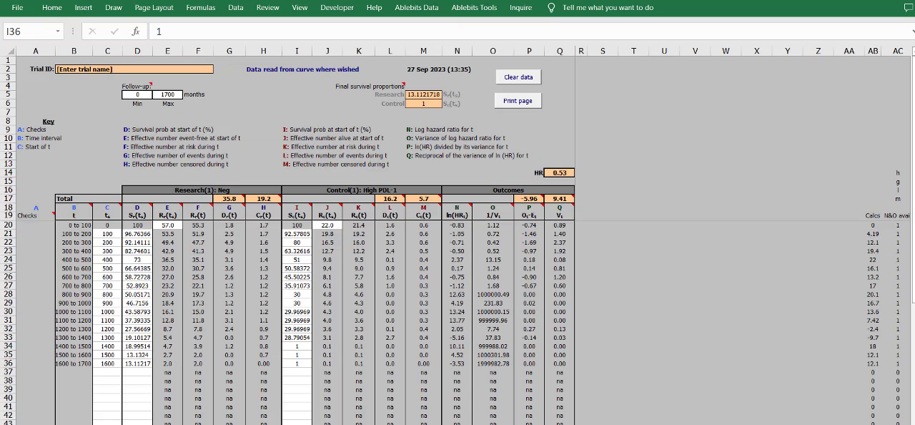
- Compare the last High PDL-1 survival values in the curve data sheet with the published overall survival figure in the browser
{"action": "left_click", "coordinate": [303, 367]}
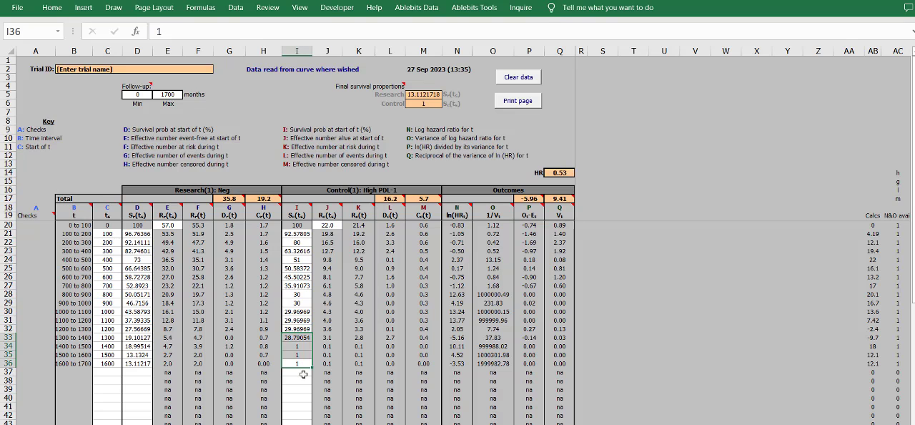
{"action": "key", "text": "alt+Tab"}
{"action": "key", "text": "alt+Tab"}
{"action": "key", "text": "alt+Tab"}
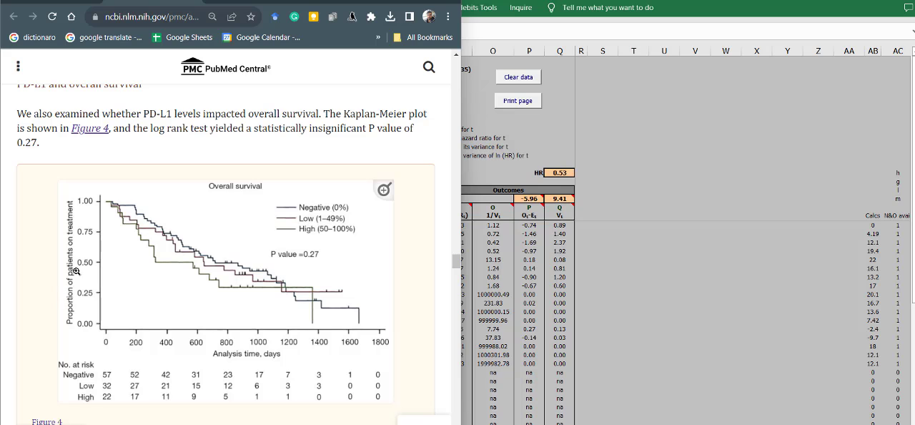
{"action": "key", "text": "alt+Tab"}
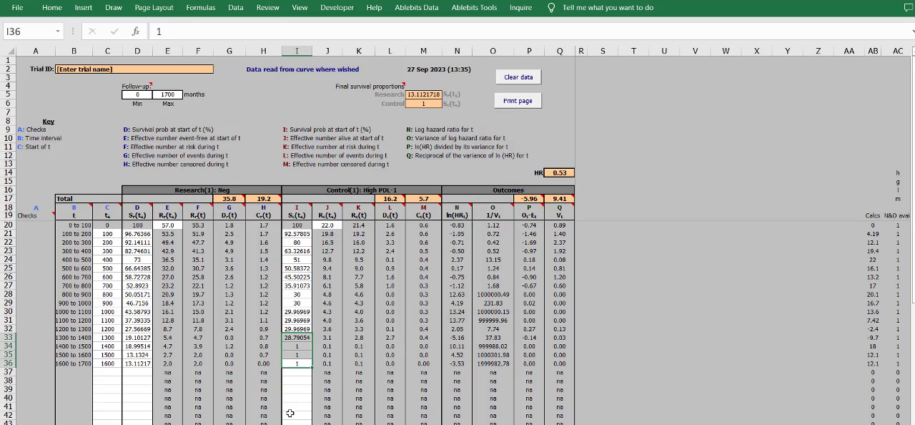
- Review the High PDL-1 survival entries for 1400 to 1600 in I34:I36 of the curve data sheet
{"action": "left_click", "coordinate": [295, 371]}
{"action": "left_click_drag", "start_coordinate": [296, 362], "coordinate": [296, 346]}
{"action": "left_click", "coordinate": [295, 380]}
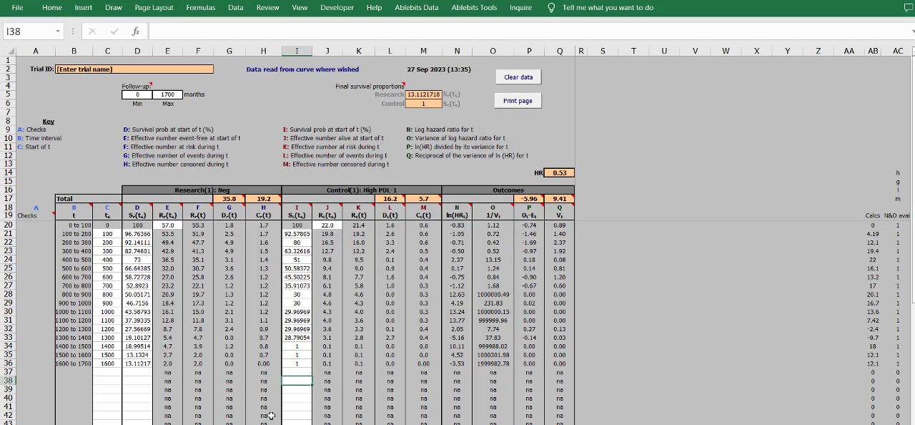
{"action": "left_click", "coordinate": [272, 416]}
{"action": "left_click", "coordinate": [291, 373]}
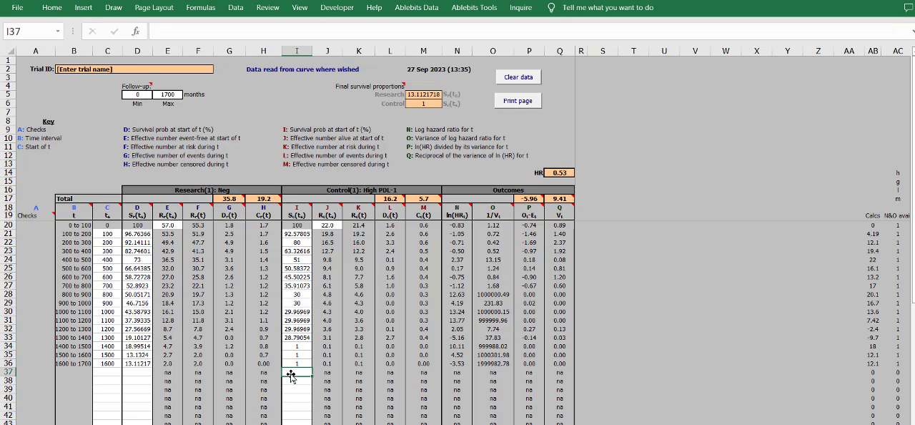
{"action": "left_click_drag", "start_coordinate": [298, 363], "coordinate": [298, 346]}
{"action": "left_click", "coordinate": [299, 346]}
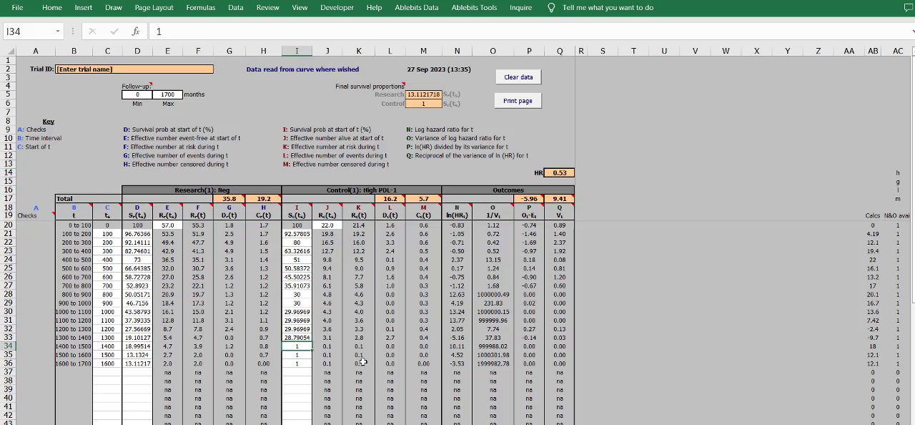
- Try 0 for the High PDL-1 survival values at 1400, 1500 and 1600 in I34:I36 and check the hazard ratio
{"action": "key", "text": "Down"}
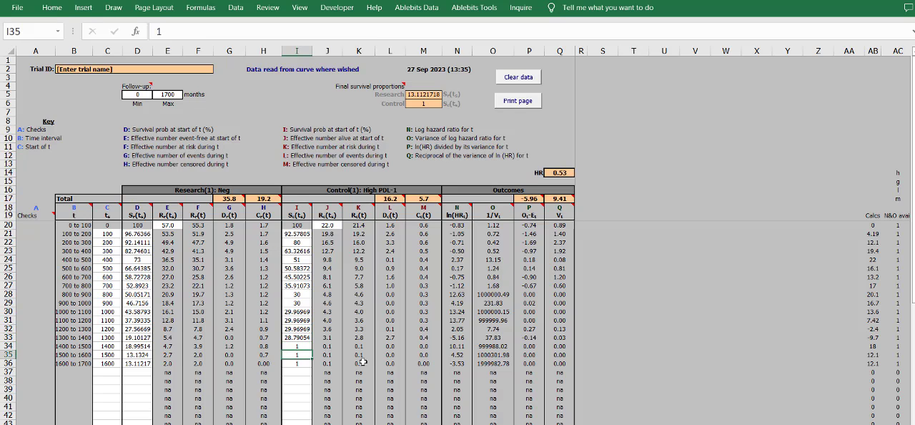
{"action": "key", "text": "Up"}
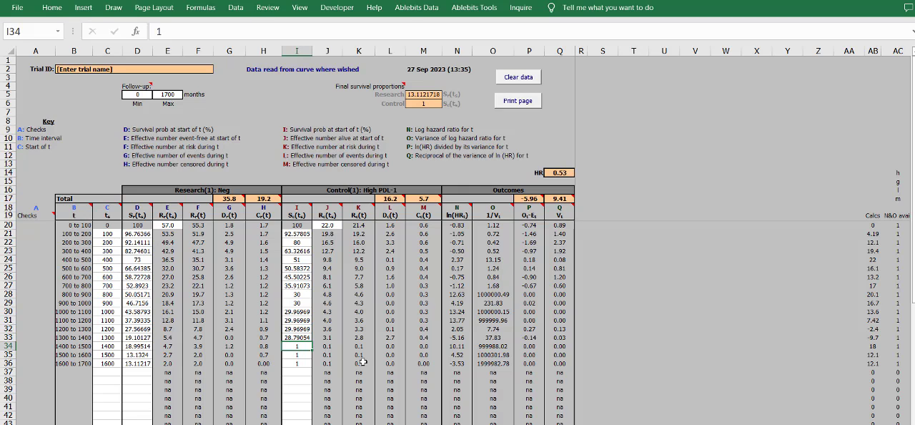
{"action": "type", "text": "0"}
{"action": "key", "text": "Return"}
{"action": "type", "text": "0"}
{"action": "key", "text": "Return"}
{"action": "type", "text": "0"}
{"action": "key", "text": "Return"}
{"action": "key", "text": "Up"}
{"action": "key", "text": "Up"}
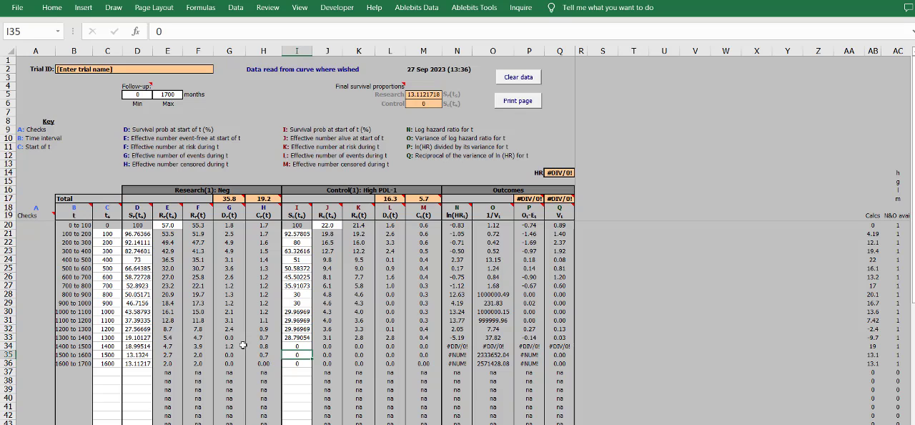
{"action": "left_click", "coordinate": [304, 345]}
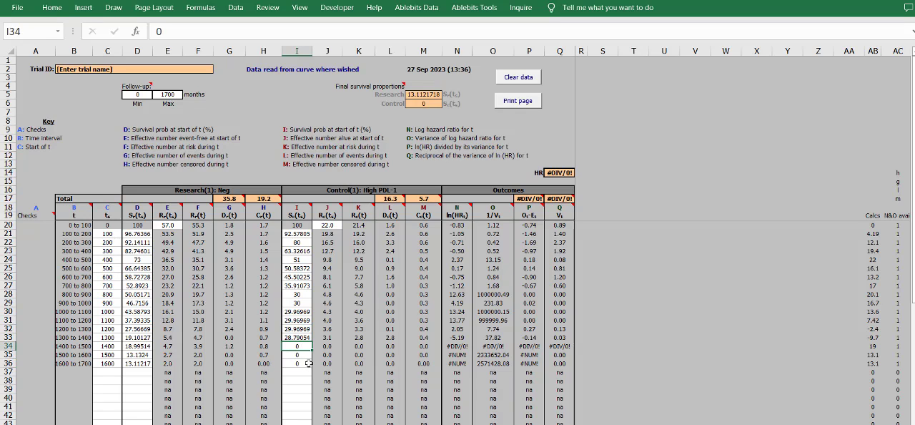
{"action": "left_click_drag", "start_coordinate": [308, 364], "coordinate": [303, 363]}
{"action": "left_click", "coordinate": [556, 180]}
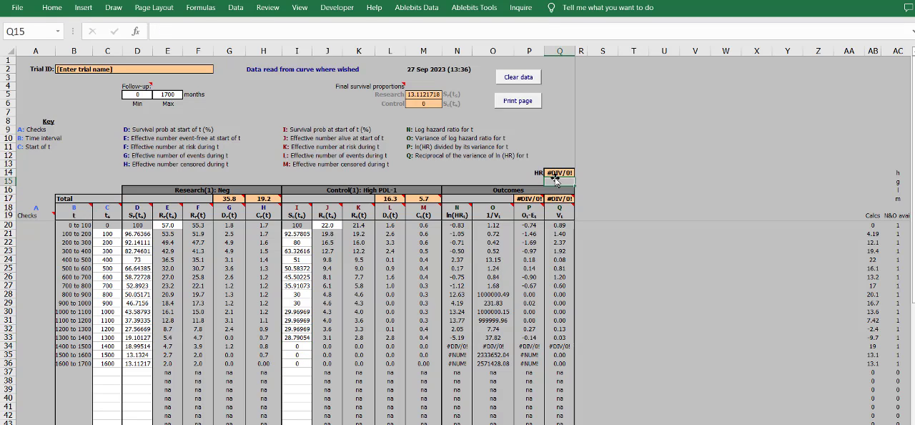
- Set the High PDL-1 survival values in I34:I36 back to 1
{"action": "left_click", "coordinate": [299, 346]}
{"action": "type", "text": "1"}
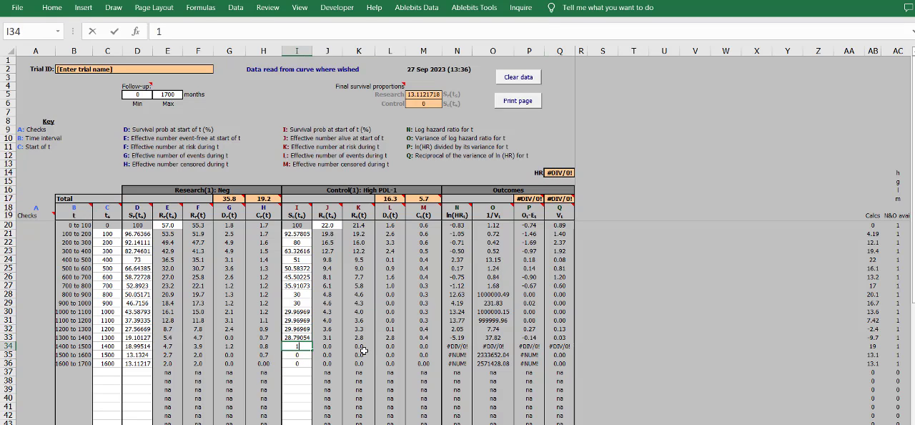
{"action": "key", "text": "Return"}
{"action": "type", "text": "1"}
{"action": "key", "text": "Return"}
{"action": "type", "text": "1"}
{"action": "key", "text": "Up"}
{"action": "key", "text": "Up"}
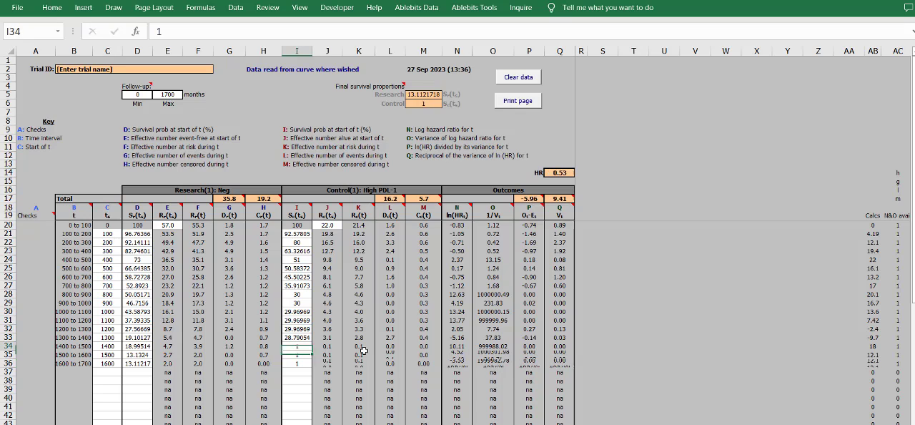
- Set the High PDL-1 survival values at 1400, 1500 and 1600 in I34:I36 to 0.5
{"action": "type", "text": "0"}
{"action": "key", "text": "Return"}
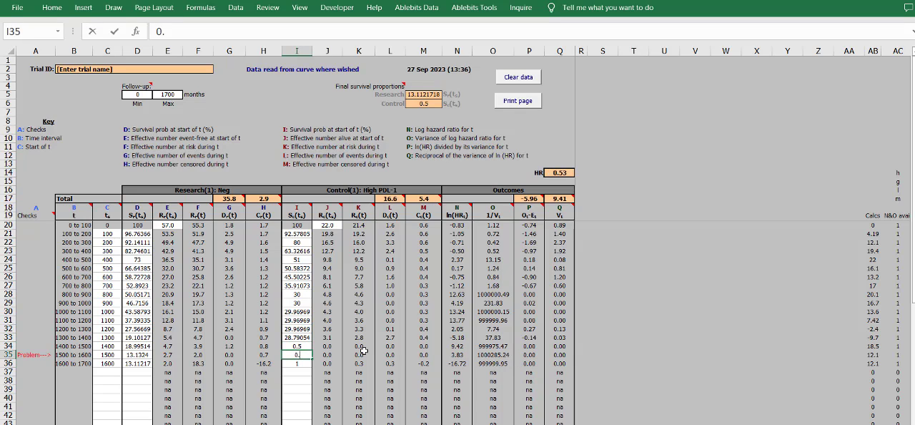
{"action": "key", "text": "Up"}
{"action": "left_click", "coordinate": [301, 355]}
{"action": "left_click", "coordinate": [303, 365]}
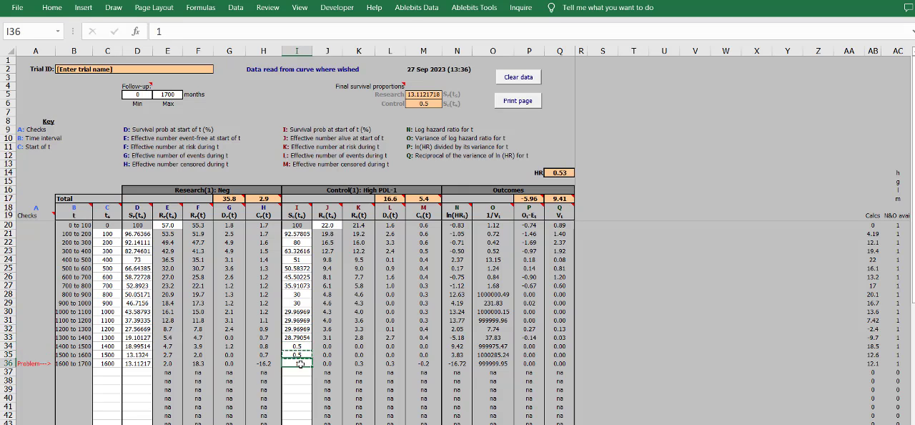
{"action": "key", "text": "ctrl+v"}
- Review the last three High PDL-1 survival values and the whole column I21:I36 in the curve data sheet
{"action": "left_click", "coordinate": [305, 392]}
{"action": "left_click_drag", "start_coordinate": [302, 365], "coordinate": [298, 346]}
{"action": "left_click", "coordinate": [301, 377]}
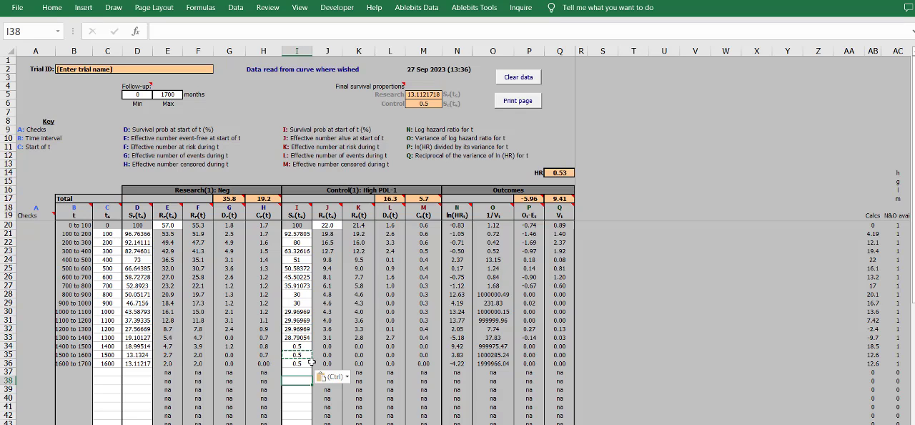
{"action": "left_click", "coordinate": [303, 366]}
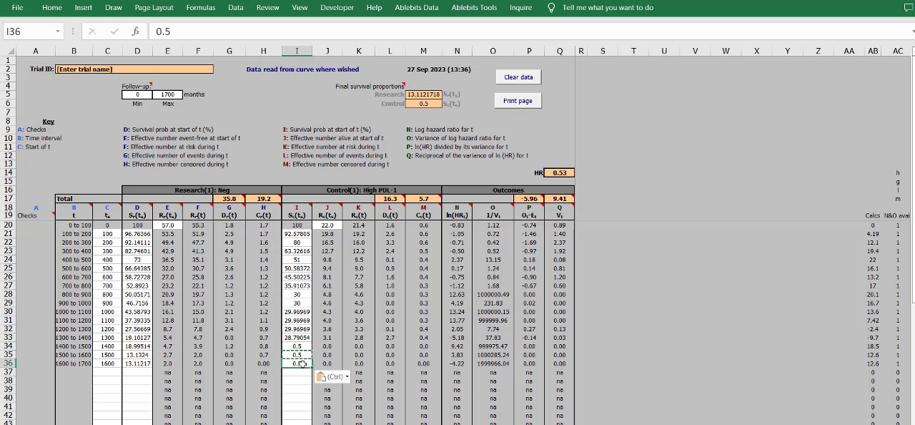
{"action": "left_click_drag", "start_coordinate": [303, 364], "coordinate": [303, 344]}
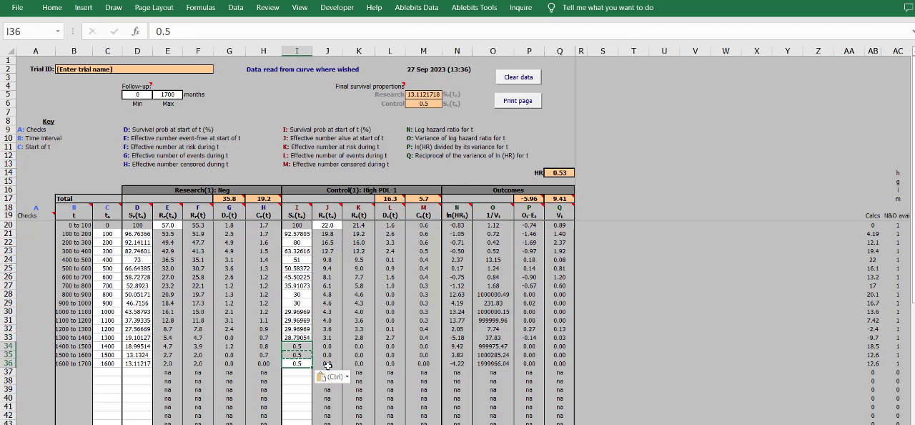
{"action": "left_click", "coordinate": [413, 352]}
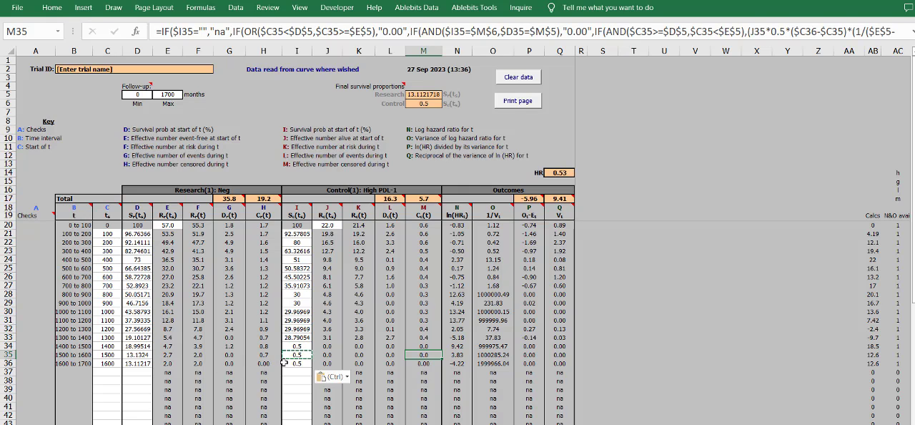
{"action": "left_click_drag", "start_coordinate": [283, 362], "coordinate": [295, 234]}
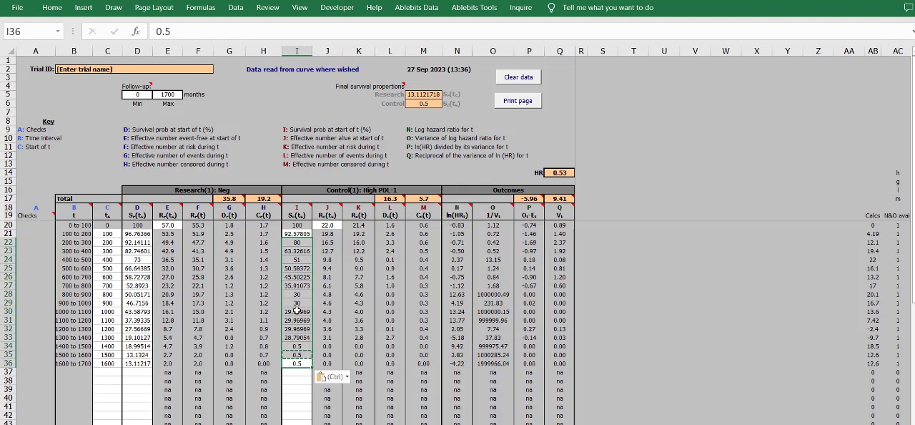
{"action": "left_click", "coordinate": [304, 372]}
{"action": "left_click_drag", "start_coordinate": [300, 364], "coordinate": [301, 347]}
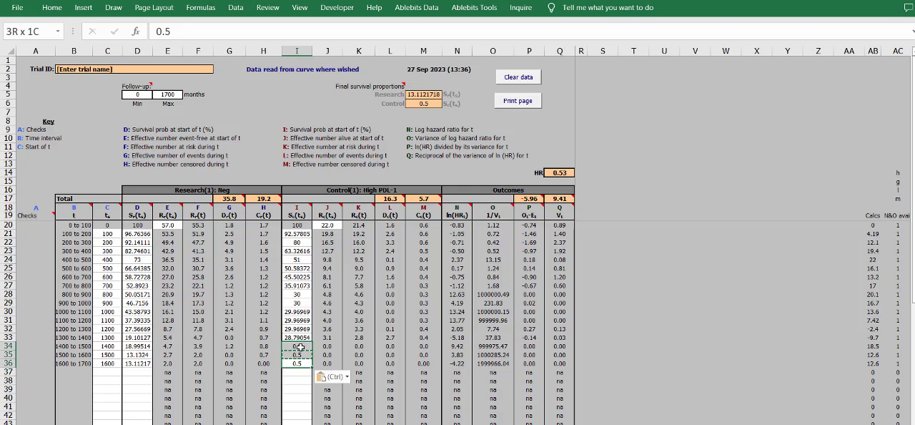
{"action": "left_click", "coordinate": [298, 397]}
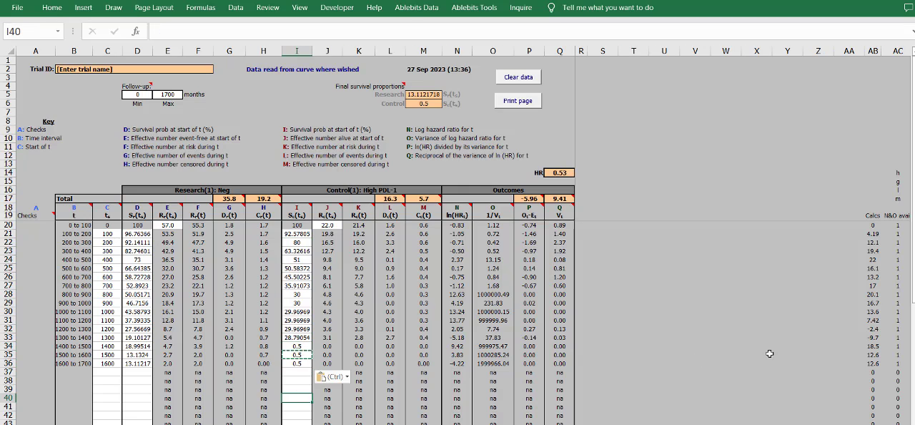
{"action": "left_click_drag", "start_coordinate": [293, 363], "coordinate": [306, 233]}
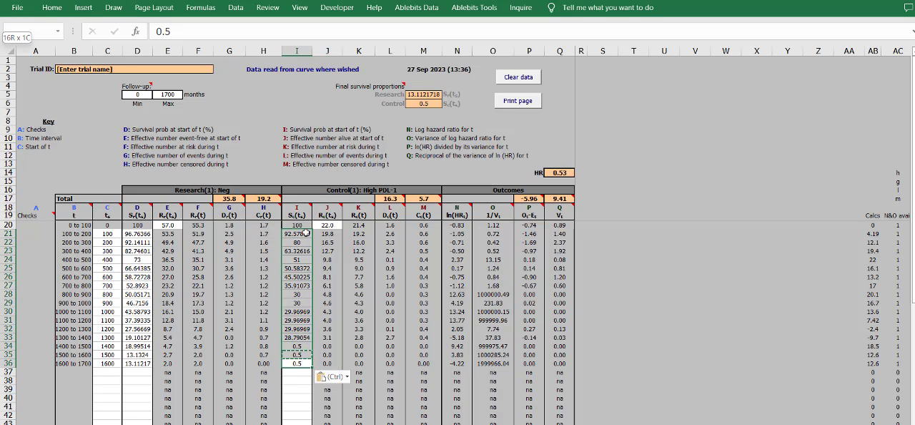
{"action": "left_click", "coordinate": [298, 381]}
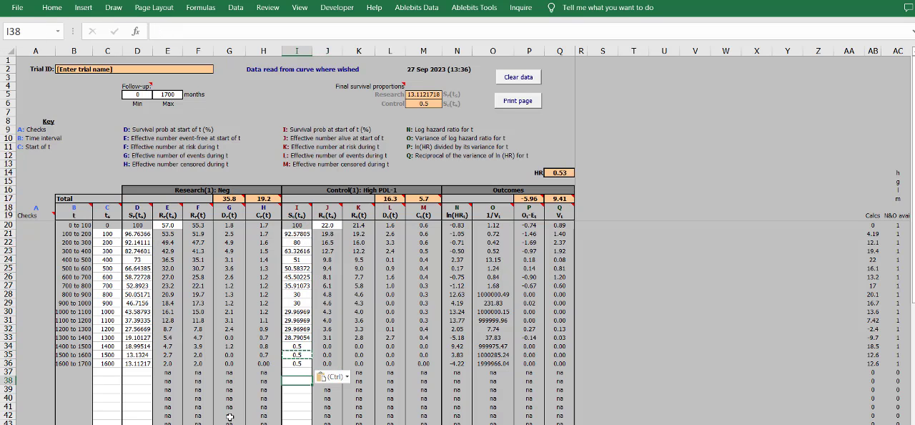
- Clear the randomisation ratio, patients entered and patients analysed cells of both groups in B7:C9 of the reported data sheet
{"action": "left_click", "coordinate": [89, 424]}
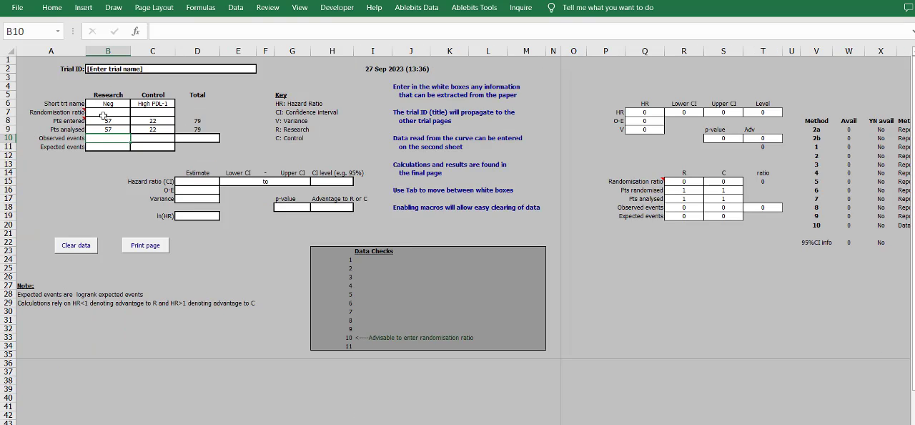
{"action": "left_click_drag", "start_coordinate": [104, 116], "coordinate": [147, 130]}
{"action": "key", "text": "Delete"}
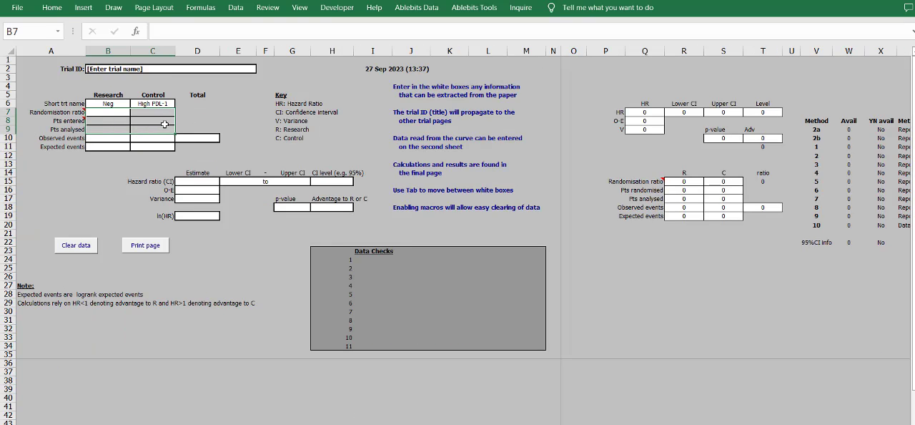
- Check the curve data sheet's hazard ratio and outcome totals against the Neg and High PDL-1 survival columns
{"action": "left_click", "coordinate": [147, 424]}
{"action": "left_click", "coordinate": [567, 199]}
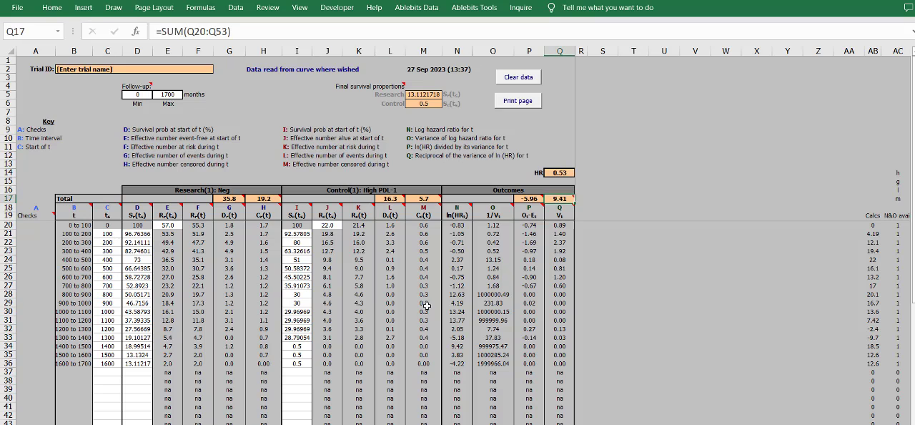
{"action": "left_click_drag", "start_coordinate": [138, 234], "coordinate": [136, 363]}
{"action": "left_click", "coordinate": [113, 363]}
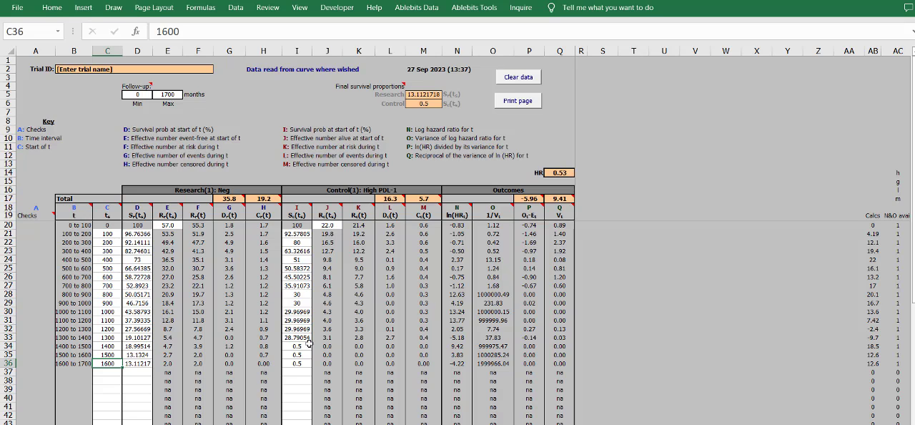
{"action": "left_click_drag", "start_coordinate": [296, 363], "coordinate": [263, 363]}
{"action": "left_click", "coordinate": [569, 173]}
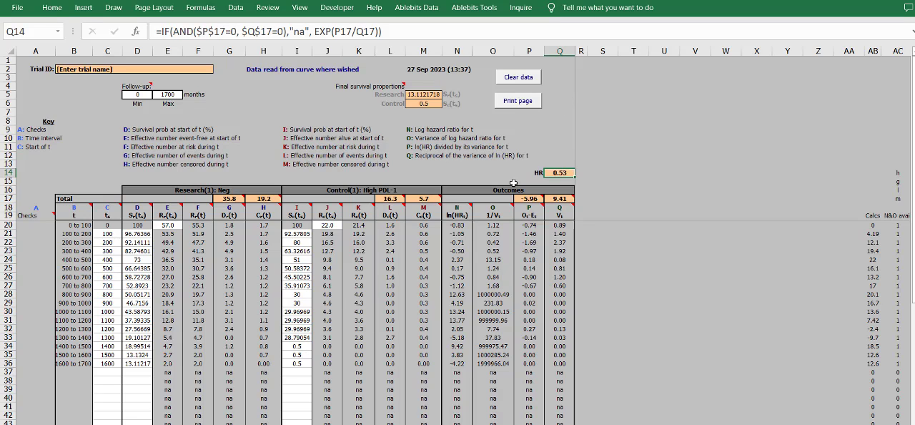
{"action": "left_click_drag", "start_coordinate": [295, 365], "coordinate": [304, 234]}
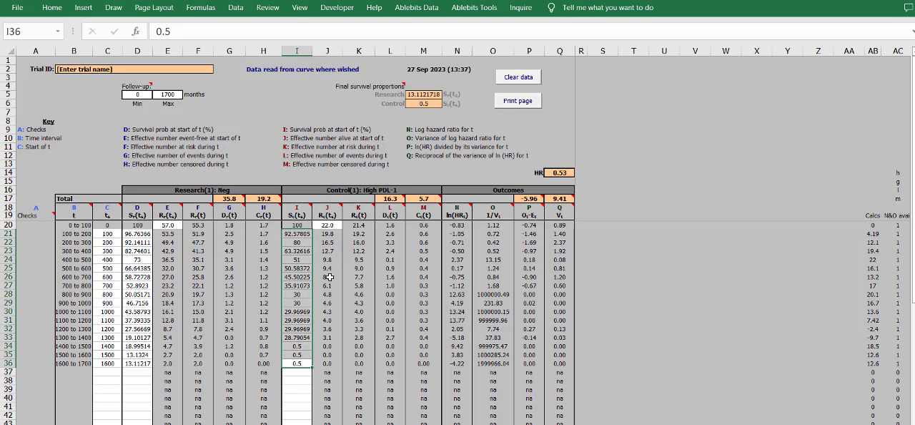
{"action": "left_click", "coordinate": [566, 173]}
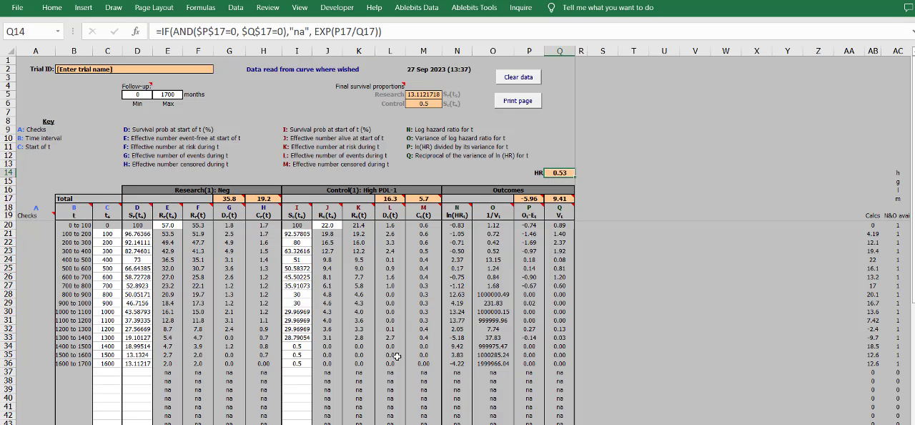
- Examine the hazard ratio and the High PDL-1 entries on the sheet with curve data and numbers at risk
{"action": "left_click", "coordinate": [361, 424]}
{"action": "left_click", "coordinate": [364, 423]}
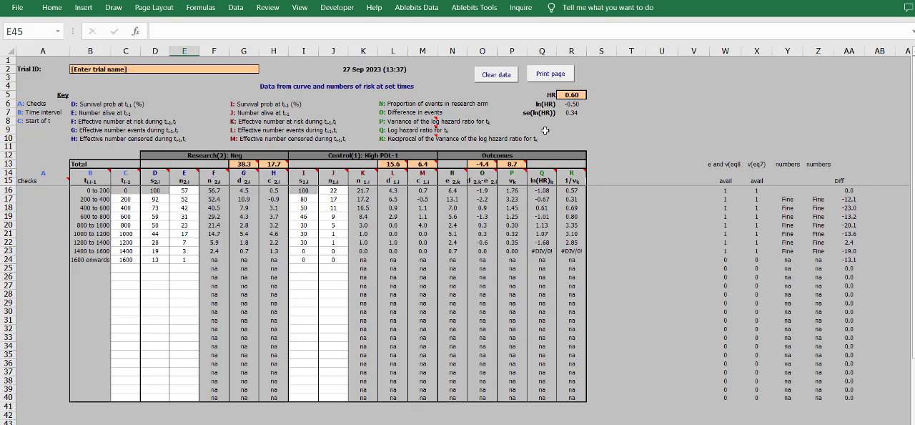
{"action": "left_click", "coordinate": [598, 121]}
{"action": "left_click", "coordinate": [576, 95]}
{"action": "left_click_drag", "start_coordinate": [304, 199], "coordinate": [334, 193]}
{"action": "left_click", "coordinate": [593, 104]}
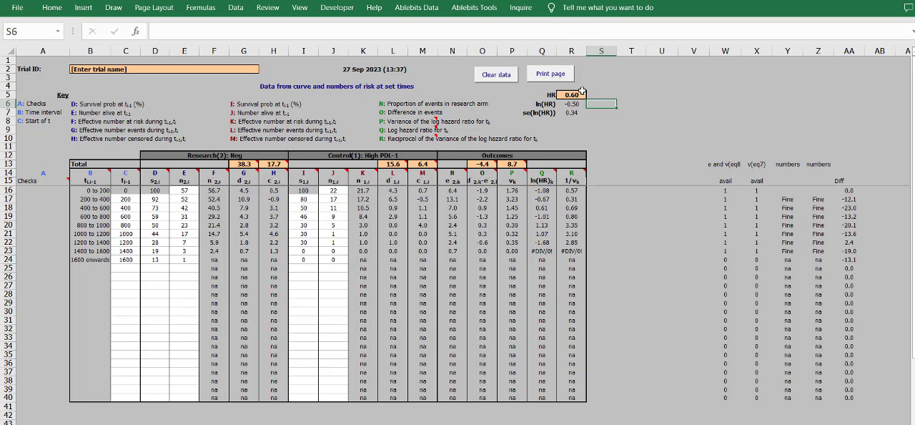
{"action": "left_click", "coordinate": [582, 88]}
{"action": "left_click", "coordinate": [576, 94]}
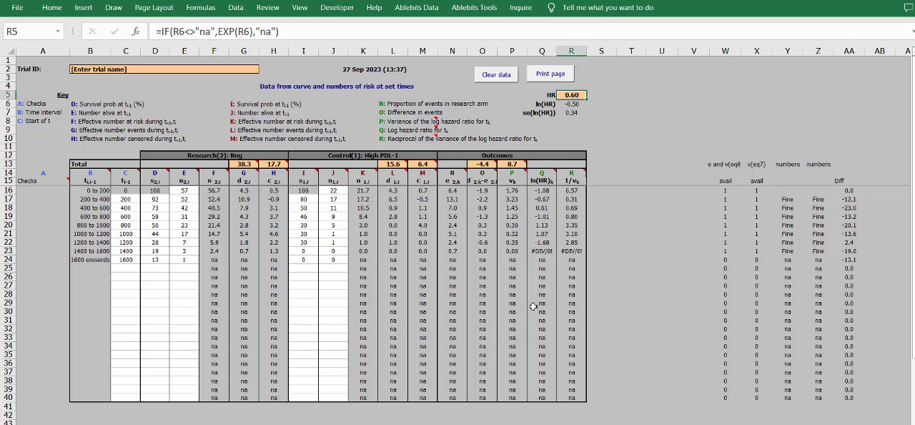
- Switch to the article in the browser and examine Table 2's univariate hazard ratio for High PD-L1 against the Negative reference
{"action": "key", "text": "alt+Tab"}
{"action": "scroll", "coordinate": [225, 235], "scroll_direction": "down", "scroll_amount": 3}
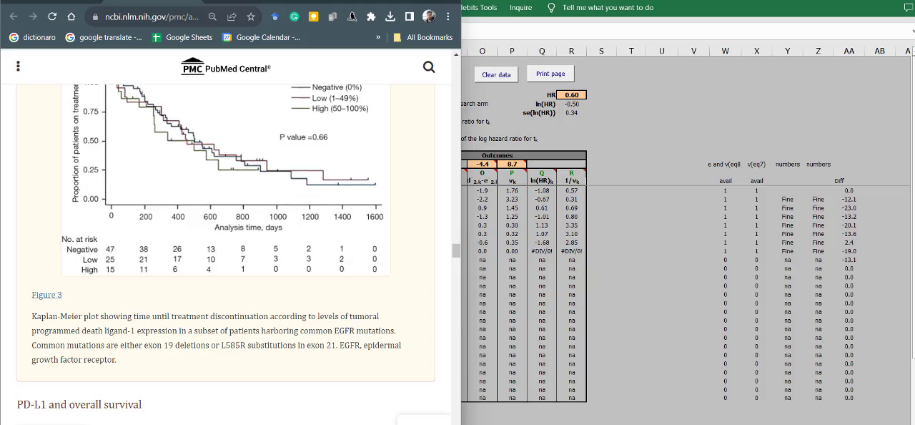
{"action": "key", "text": "super+Up"}
{"action": "scroll", "coordinate": [472, 312], "scroll_direction": "down", "scroll_amount": 15}
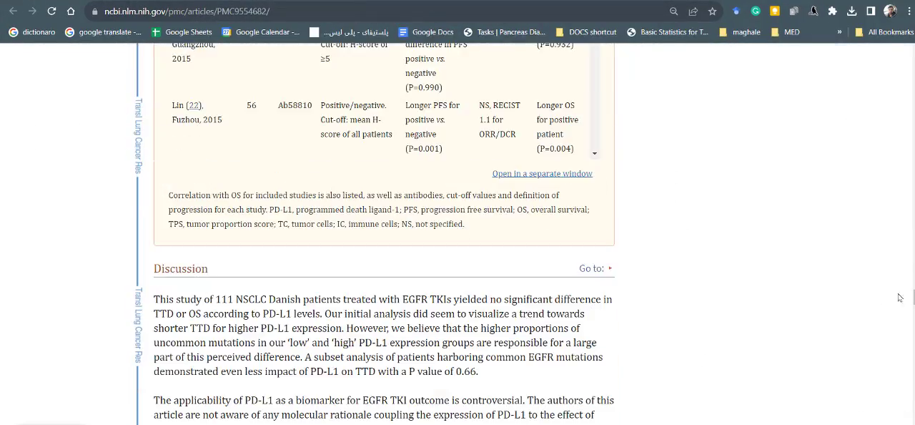
{"action": "left_click_drag", "start_coordinate": [913, 296], "coordinate": [906, 238]}
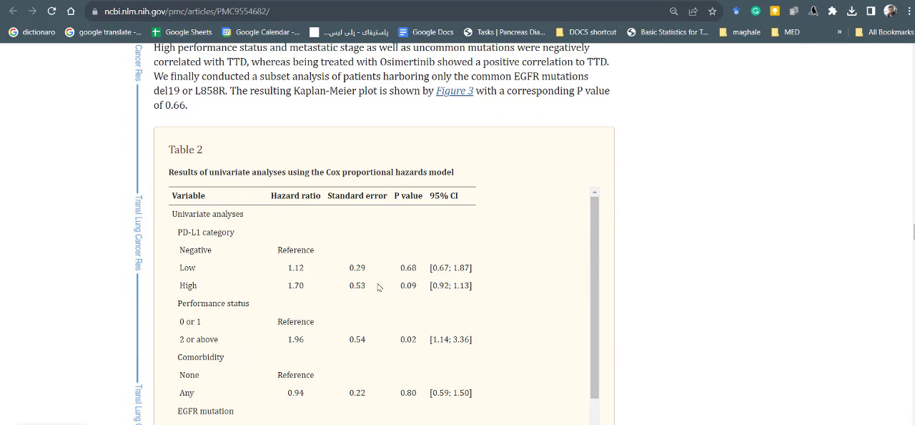
{"action": "left_click_drag", "start_coordinate": [305, 287], "coordinate": [324, 291]}
{"action": "left_click", "coordinate": [312, 290]}
{"action": "left_click", "coordinate": [280, 294]}
{"action": "mouse_move", "coordinate": [179, 250]}
{"action": "left_mouse_down"}
{"action": "mouse_move", "coordinate": [213, 252]}
{"action": "mouse_move", "coordinate": [155, 253]}
{"action": "mouse_move", "coordinate": [201, 251]}
{"action": "mouse_move", "coordinate": [188, 251]}
{"action": "left_mouse_up"}
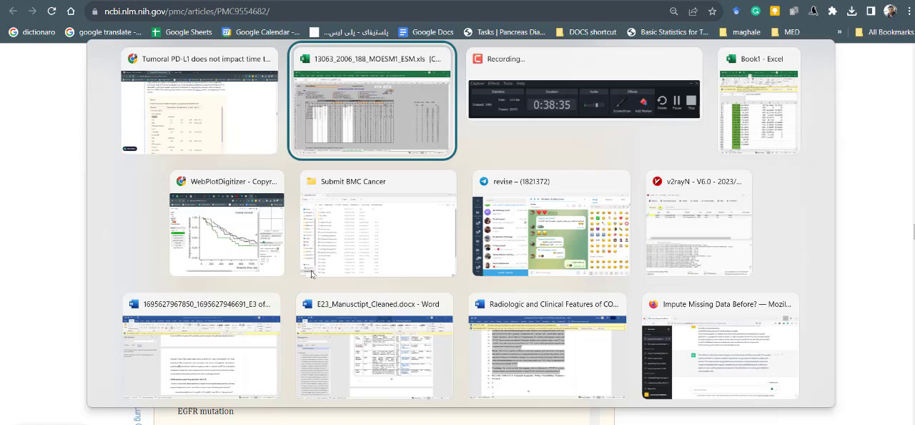
- Return to the Excel workbook and check the research group's short treatment name in B6 of the reported data sheet
{"action": "key", "text": "alt+Tab"}
{"action": "key", "text": "alt+Tab"}
{"action": "left_click", "coordinate": [366, 123]}
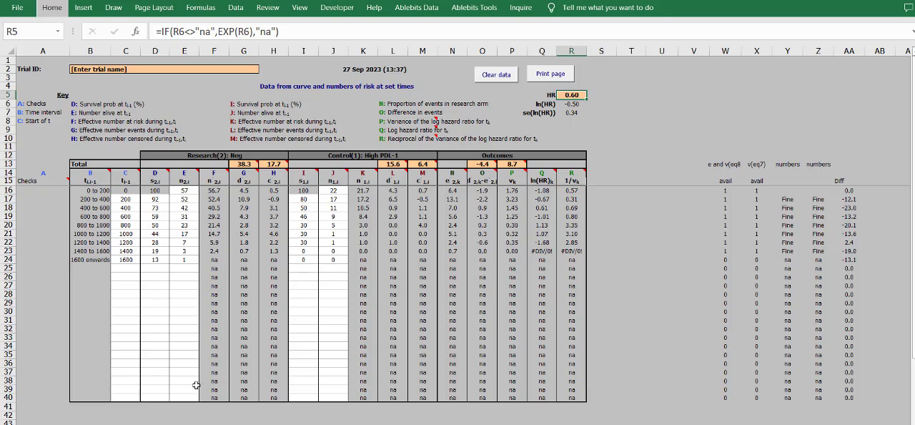
{"action": "key", "text": "alt+Tab"}
{"action": "key", "text": "alt+Tab"}
{"action": "left_click", "coordinate": [143, 423]}
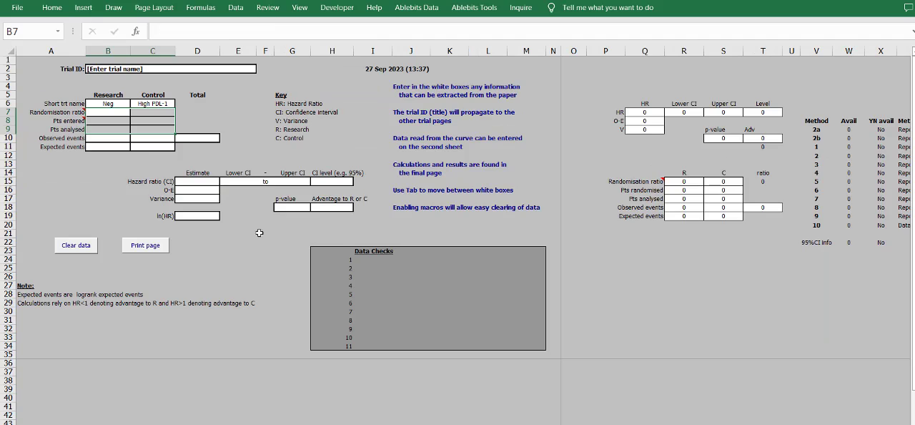
{"action": "left_click", "coordinate": [116, 143]}
{"action": "left_click", "coordinate": [116, 102]}
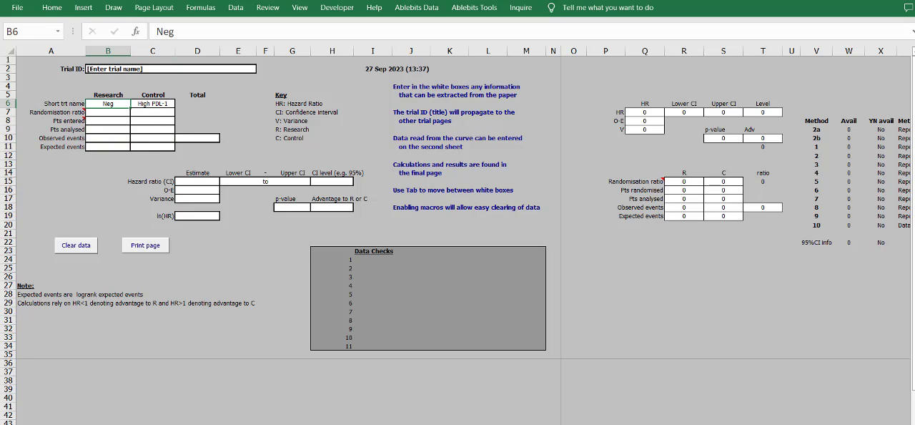
- Swap the short treatment names so the research group is High PDL-1 and the control group is Neg
{"action": "key", "text": "ctrl+c"}
{"action": "left_click", "coordinate": [159, 113]}
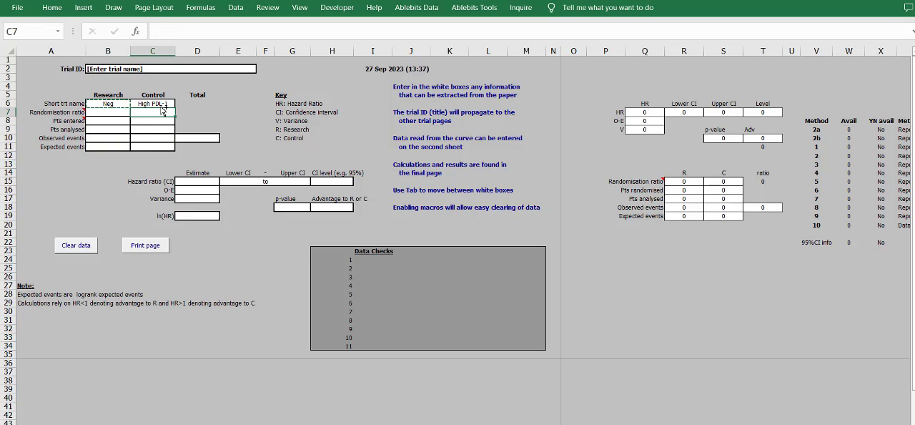
{"action": "left_click", "coordinate": [159, 104]}
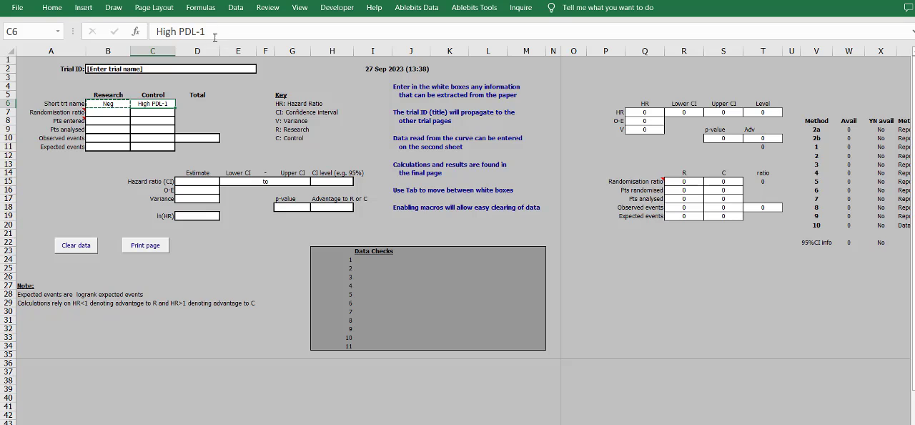
{"action": "left_click", "coordinate": [120, 105]}
{"action": "left_click_drag", "start_coordinate": [216, 31], "coordinate": [111, 31]}
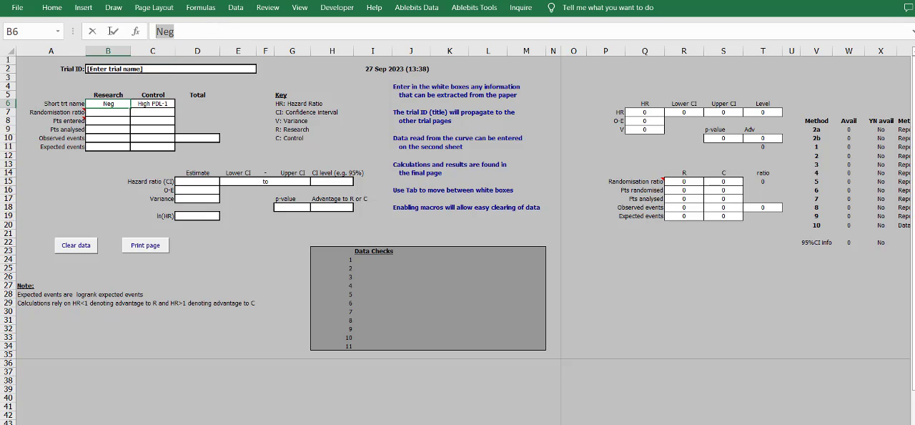
{"action": "key", "text": "ctrl+x"}
{"action": "left_click", "coordinate": [167, 98]}
{"action": "left_click", "coordinate": [166, 103]}
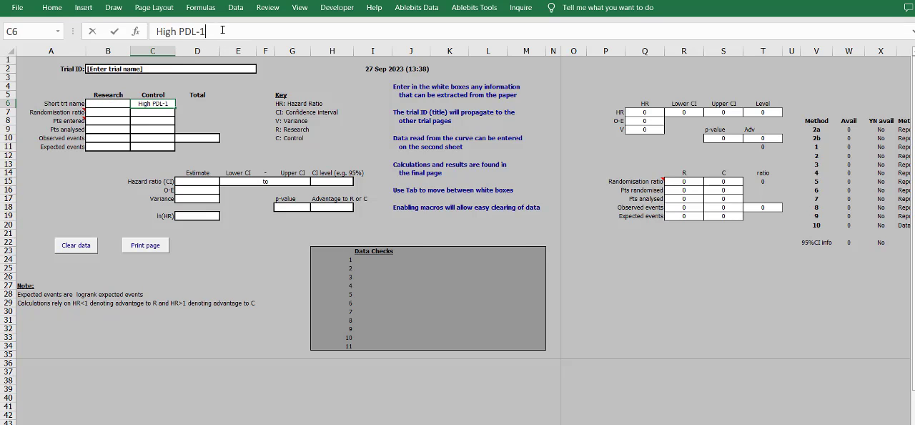
{"action": "key", "text": "ctrl+v"}
{"action": "left_click_drag", "start_coordinate": [210, 32], "coordinate": [156, 31]}
{"action": "key", "text": "ctrl+x"}
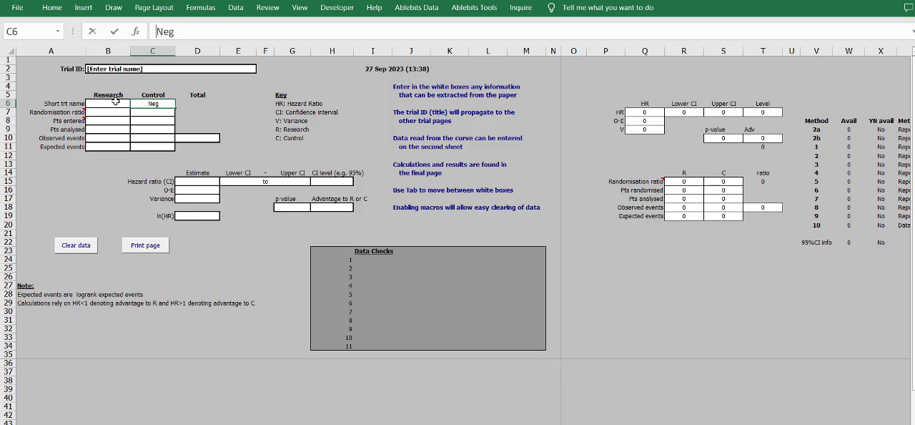
{"action": "key", "text": "shift+Tab"}
{"action": "key", "text": "ctrl+v"}
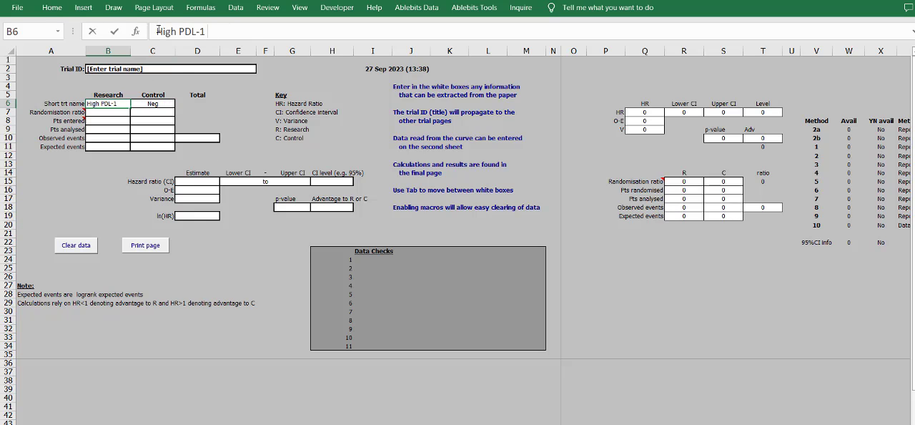
- Move the research survival probabilities D21:D36 from the curve data sheet to D3 of a blank sheet in Book1
{"action": "key", "text": "ctrl+Page_Down"}
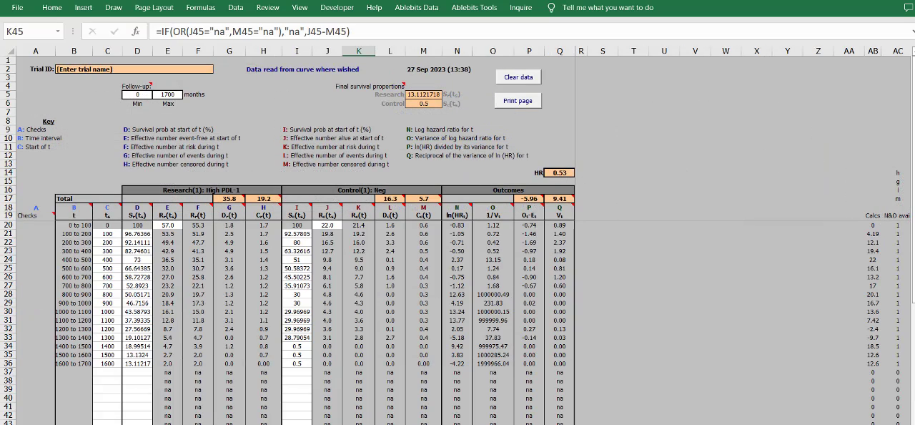
{"action": "key", "text": "ctrl+Page_Up"}
{"action": "key", "text": "ctrl+Page_Down"}
{"action": "left_click", "coordinate": [559, 172]}
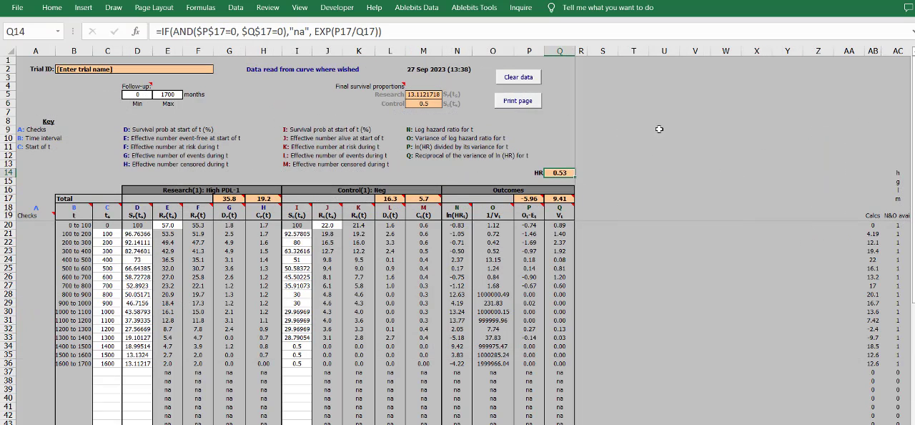
{"action": "left_click_drag", "start_coordinate": [134, 233], "coordinate": [136, 365]}
{"action": "key", "text": "ctrl+c"}
{"action": "mouse_move", "coordinate": [648, 423]}
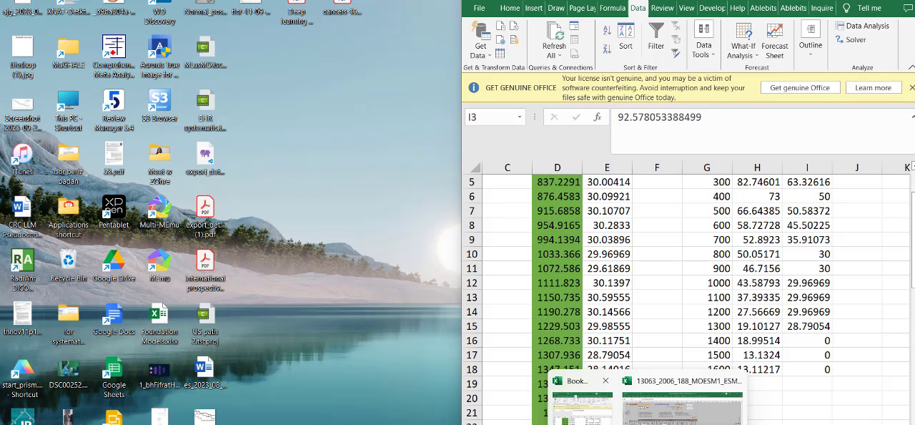
{"action": "left_click", "coordinate": [583, 404]}
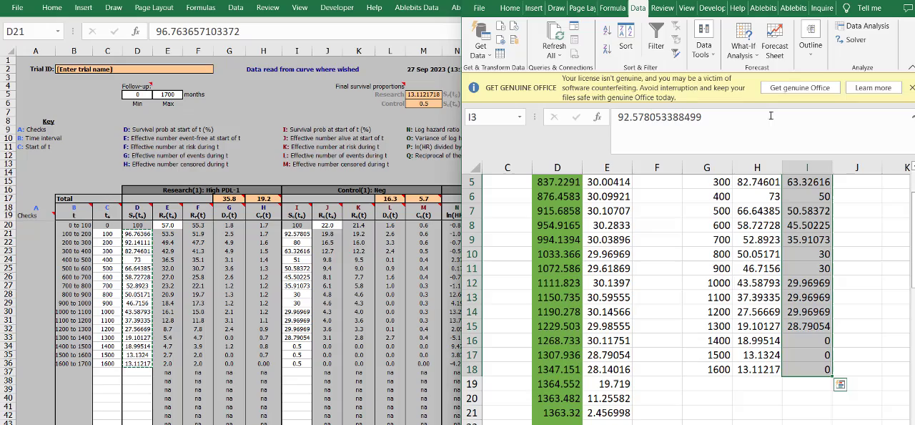
{"action": "left_click", "coordinate": [877, 1]}
{"action": "left_click", "coordinate": [119, 423]}
{"action": "left_click", "coordinate": [196, 199]}
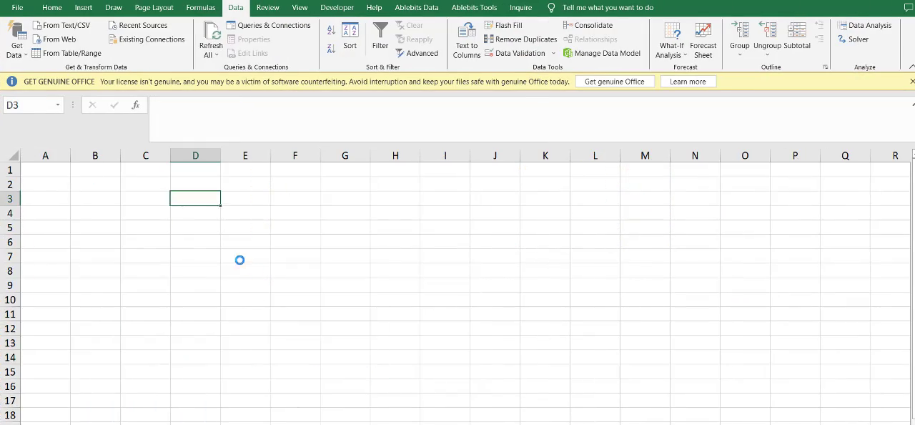
{"action": "key", "text": "ctrl+v"}
{"action": "key", "text": "alt+Tab"}
- Try to move the control survival probabilities I21:I36 into the research column at D21, and undo it
{"action": "left_click_drag", "start_coordinate": [300, 364], "coordinate": [297, 234]}
{"action": "key", "text": "ctrl+c"}
{"action": "left_click", "coordinate": [137, 238]}
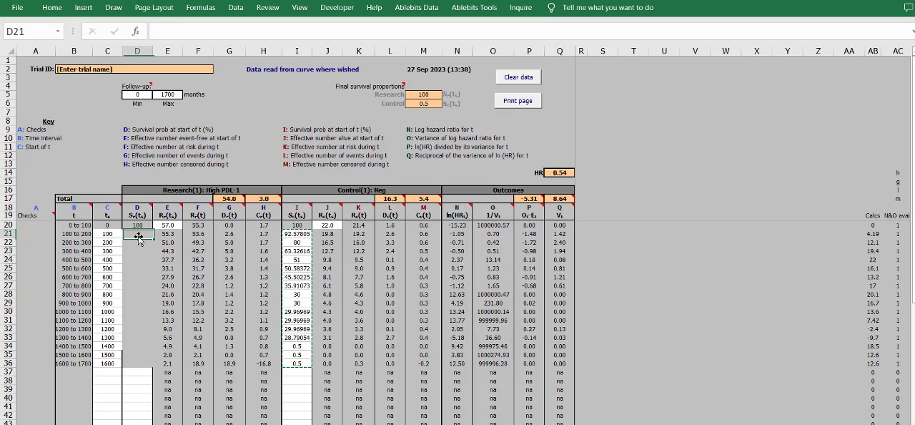
{"action": "key", "text": "ctrl+v"}
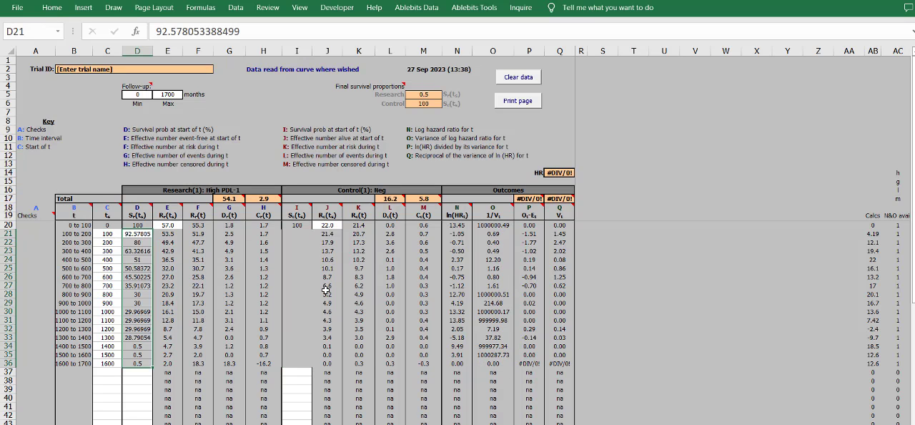
{"action": "key", "text": "ctrl+z"}
- Copy the control survival probabilities I21:I36 into the research column D21:D36
{"action": "left_click", "coordinate": [306, 233]}
{"action": "left_click", "coordinate": [305, 361], "text": "shift"}
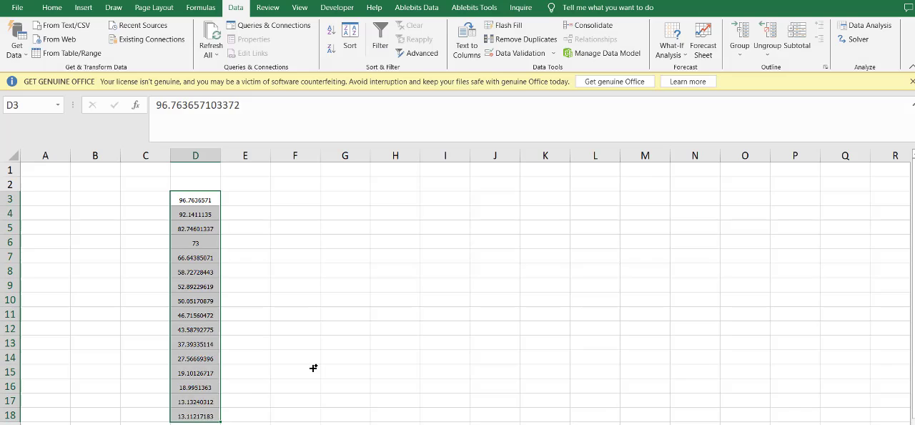
{"action": "key", "text": "Delete"}
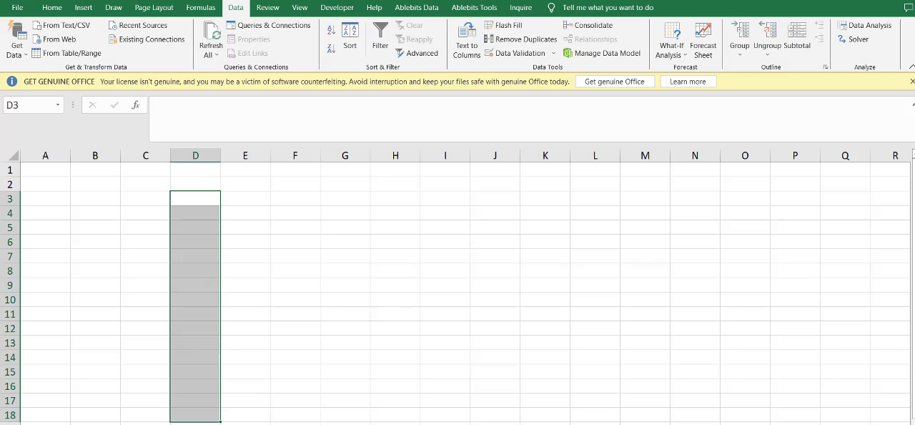
{"action": "key", "text": "ctrl+v"}
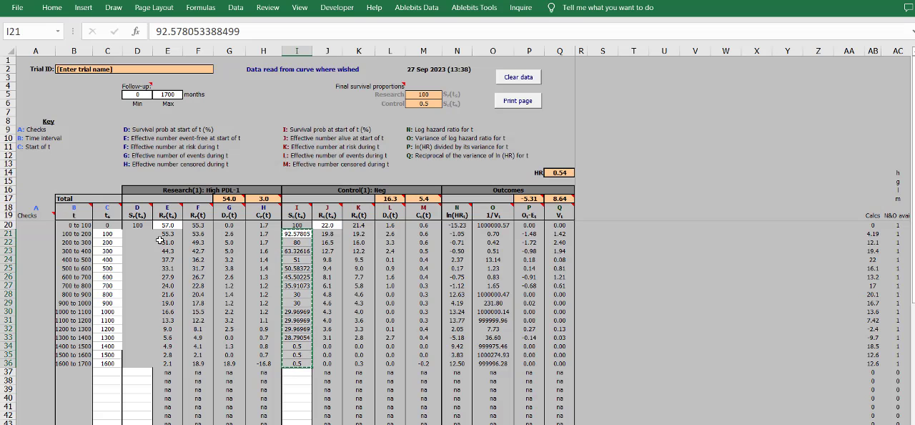
{"action": "left_click", "coordinate": [141, 231]}
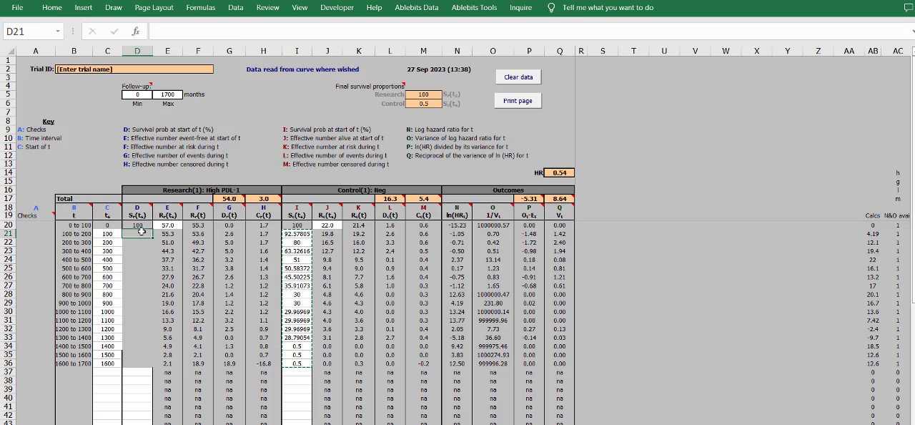
{"action": "right_click", "coordinate": [141, 231]}
{"action": "left_click", "coordinate": [185, 260]}
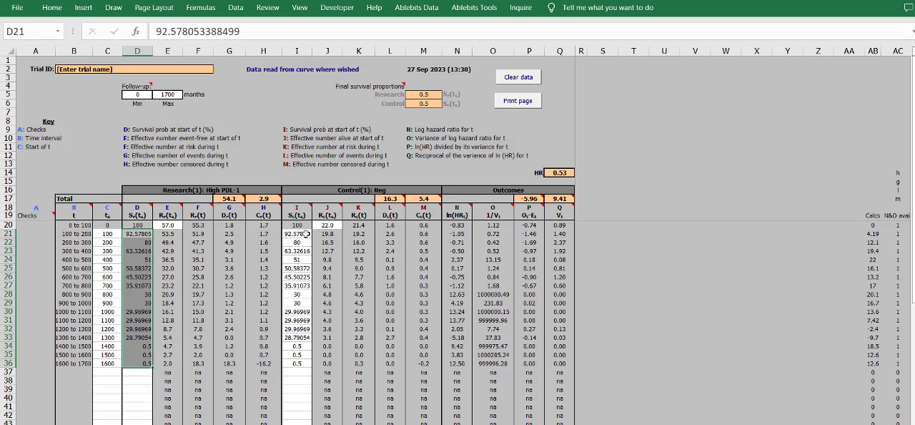
- Paste the former research survival probabilities from Book1 into the control column I21:I36 and check the hazard ratio in Q14
{"action": "left_click", "coordinate": [307, 233]}
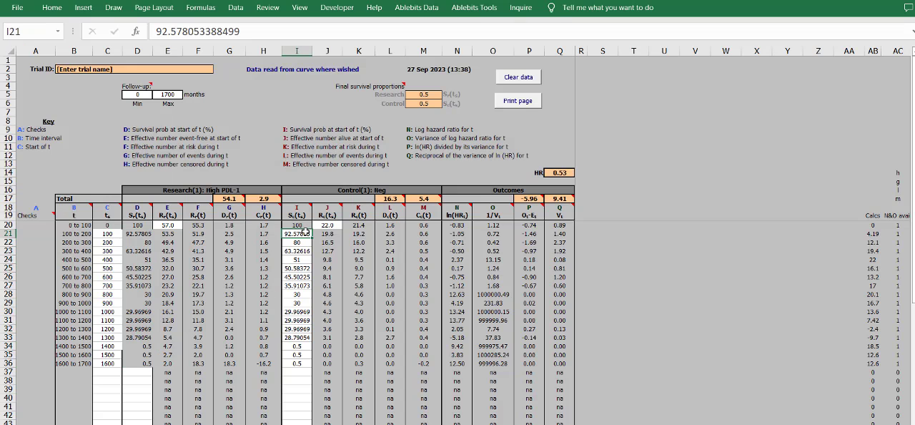
{"action": "right_click", "coordinate": [307, 233]}
{"action": "left_click", "coordinate": [350, 260]}
{"action": "left_click", "coordinate": [463, 328]}
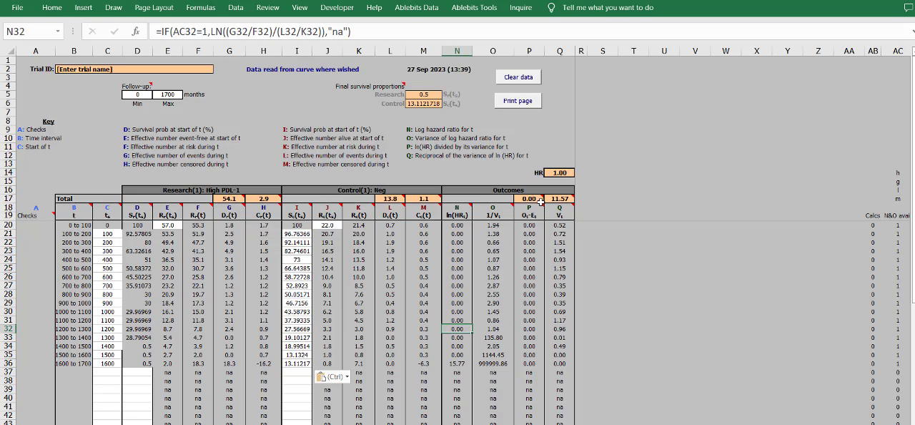
{"action": "left_click", "coordinate": [558, 173]}
{"action": "left_click_drag", "start_coordinate": [577, 183], "coordinate": [43, 47]}
- Copy the research values D17:E24 from the curve and numbers at risk sheet into the blank Book1 sheet
{"action": "left_click", "coordinate": [384, 424]}
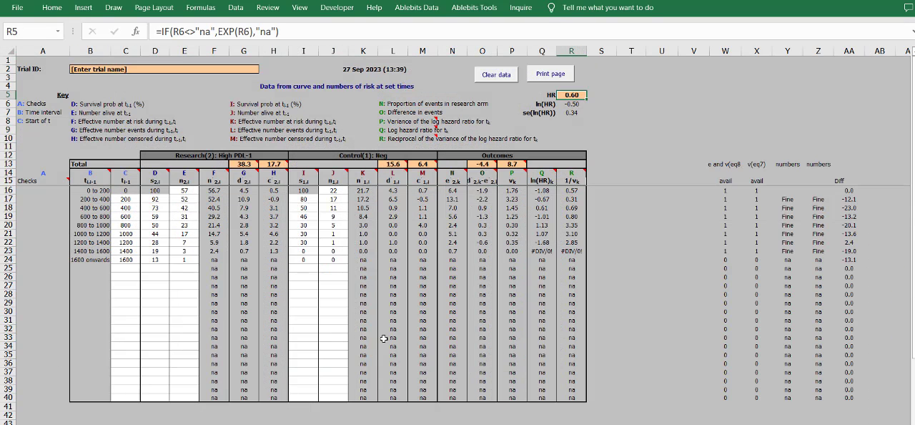
{"action": "left_click", "coordinate": [590, 141]}
{"action": "left_click_drag", "start_coordinate": [184, 259], "coordinate": [155, 200]}
{"action": "key", "text": "ctrl+c"}
{"action": "key", "text": "alt+Tab"}
{"action": "left_click", "coordinate": [445, 256]}
{"action": "key", "text": "ctrl+v"}
{"action": "key", "text": "alt+Tab"}
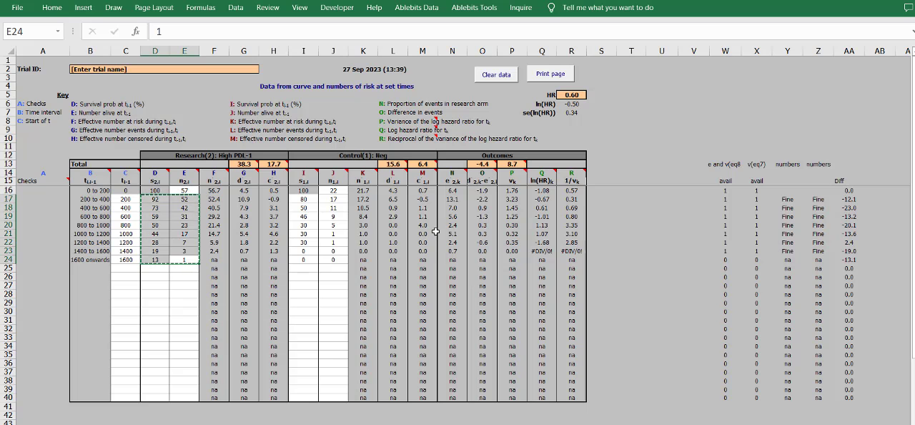
- Copy the control survival and number-alive values I17:J24 into the research columns starting at D17
{"action": "left_click_drag", "start_coordinate": [302, 198], "coordinate": [323, 259]}
{"action": "key", "text": "ctrl+c"}
{"action": "left_click", "coordinate": [155, 199]}
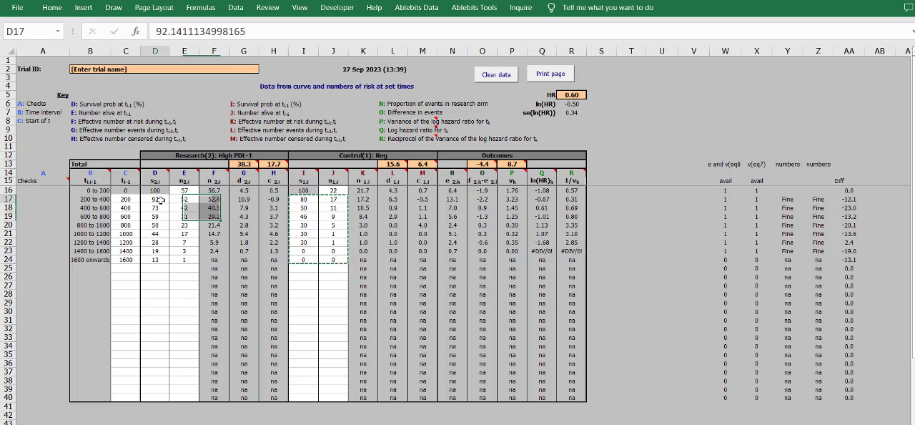
{"action": "key", "text": "ctrl+v"}
- Paste the stored research values from Book1 into the control columns starting at I17 and check the hazard ratio in R5
{"action": "key", "text": "alt+Tab"}
{"action": "key", "text": "ctrl+c"}
{"action": "key", "text": "alt+Tab"}
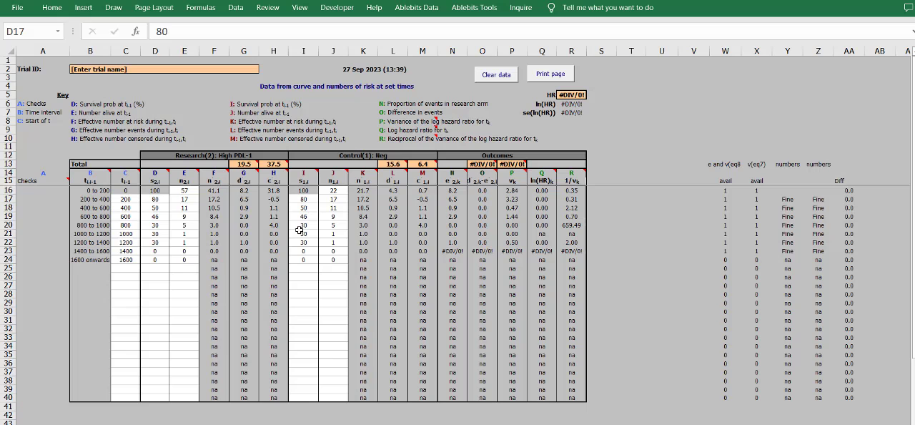
{"action": "left_click", "coordinate": [304, 201]}
{"action": "key", "text": "ctrl+v"}
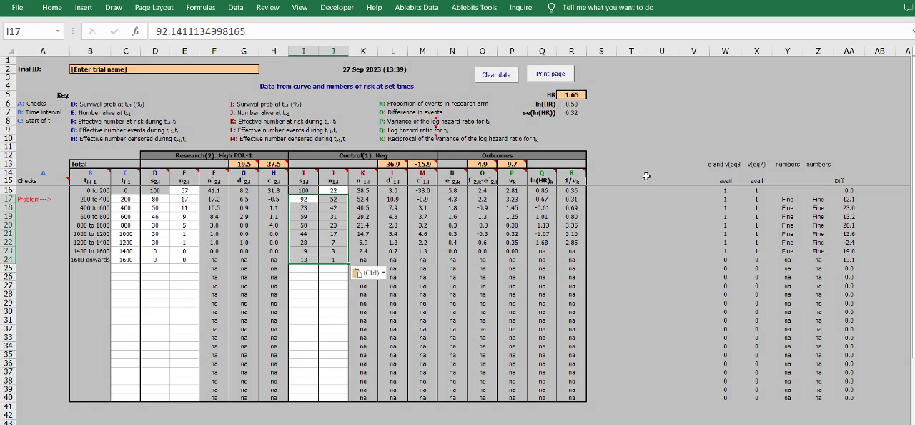
{"action": "left_click", "coordinate": [571, 95]}
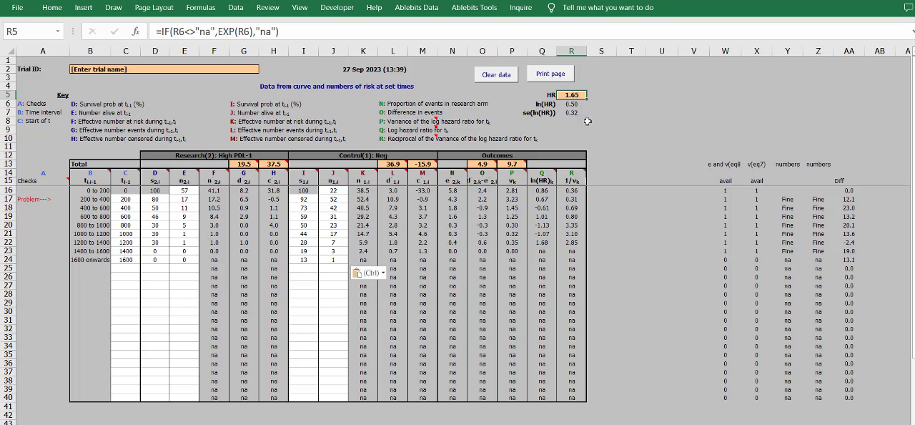
- Review the curve data sheet's hazard ratio in Q14 against the swapped research and control survival columns
{"action": "key", "text": "alt"}
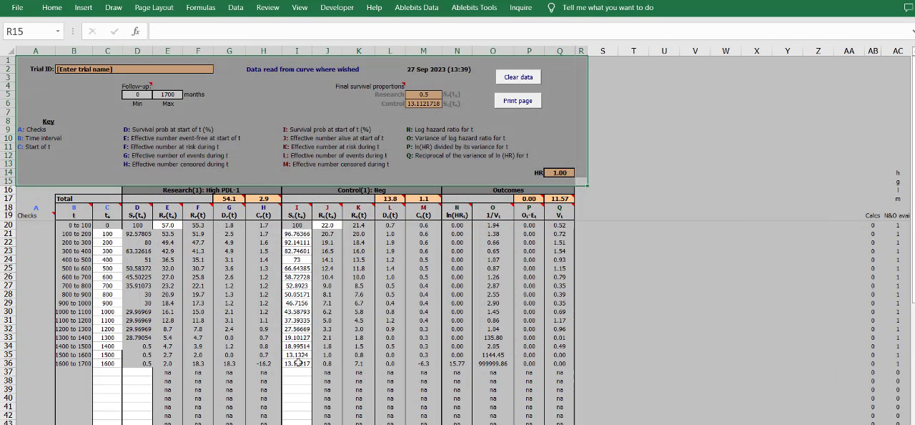
{"action": "left_click_drag", "start_coordinate": [297, 363], "coordinate": [64, 207]}
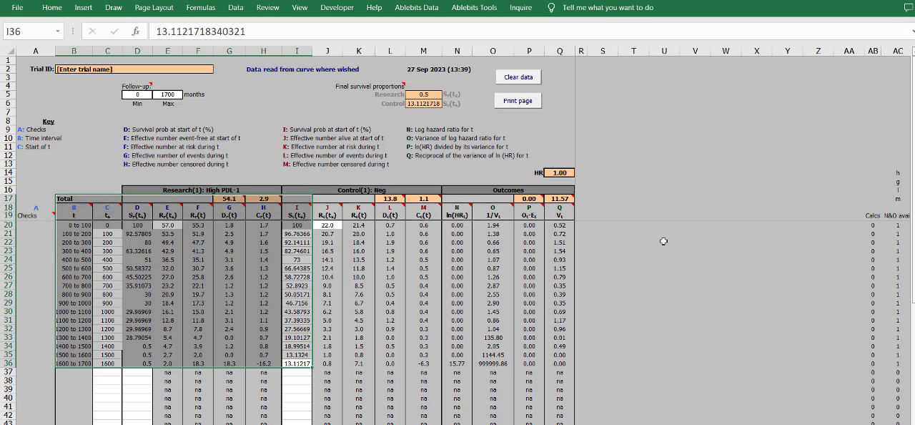
{"action": "left_click", "coordinate": [663, 241]}
{"action": "left_click", "coordinate": [569, 171]}
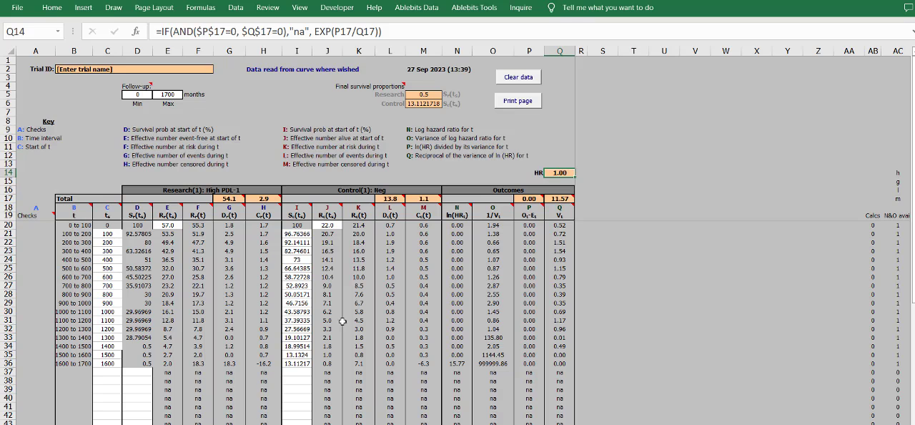
{"action": "mouse_move", "coordinate": [564, 366]}
{"action": "left_mouse_down"}
{"action": "mouse_move", "coordinate": [272, 287]}
{"action": "mouse_move", "coordinate": [61, 191]}
{"action": "mouse_move", "coordinate": [61, 183]}
{"action": "mouse_move", "coordinate": [62, 198]}
{"action": "mouse_move", "coordinate": [200, 228]}
{"action": "mouse_move", "coordinate": [568, 365]}
{"action": "mouse_move", "coordinate": [129, 213]}
{"action": "left_mouse_up"}
{"action": "left_click", "coordinate": [91, 213]}
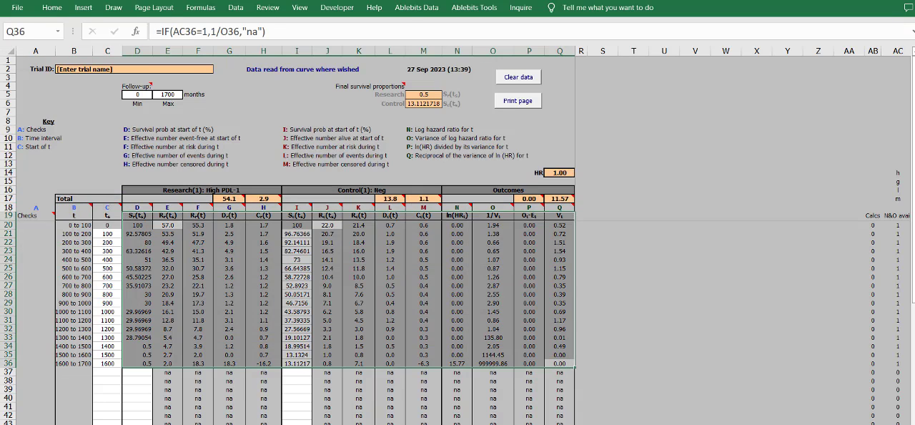
- Examine the research and control number-alive columns on the numbers at risk sheet, comparing row 16 with the rows below
{"action": "key", "text": "ctrl+Page_Down"}
{"action": "left_click", "coordinate": [333, 303]}
{"action": "left_click_drag", "start_coordinate": [334, 258], "coordinate": [328, 190]}
{"action": "left_click", "coordinate": [211, 220]}
{"action": "left_click", "coordinate": [175, 190]}
{"action": "left_click", "coordinate": [183, 200]}
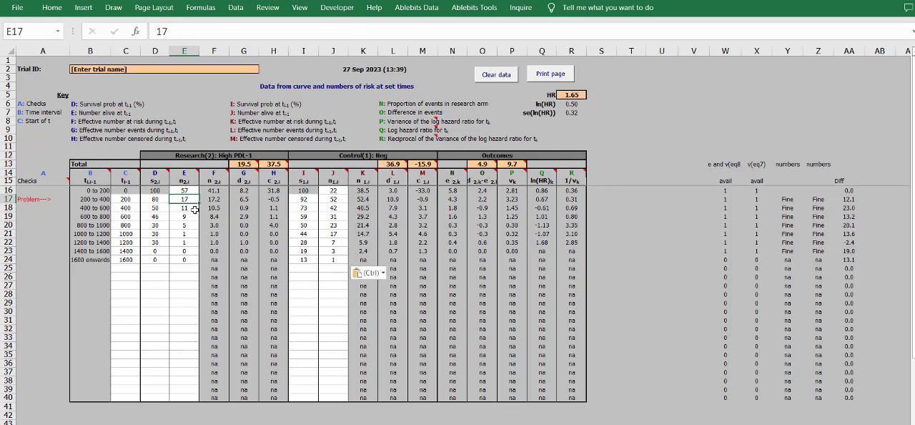
{"action": "left_click", "coordinate": [161, 200]}
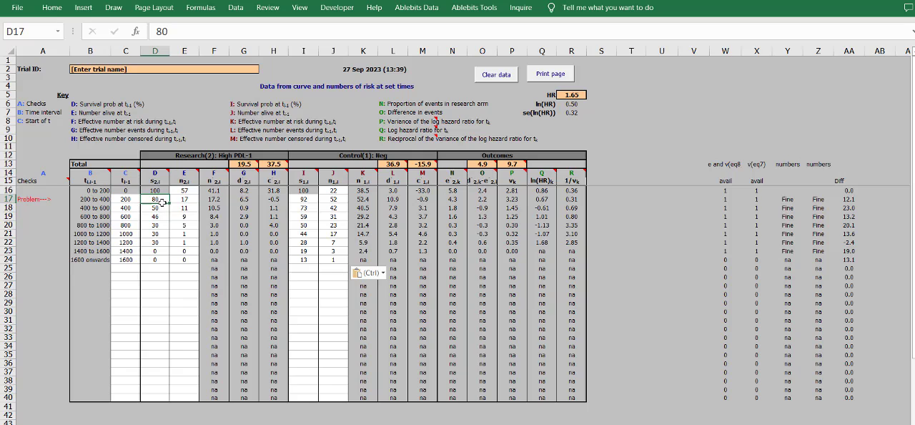
{"action": "left_click", "coordinate": [333, 207]}
{"action": "left_click", "coordinate": [336, 199]}
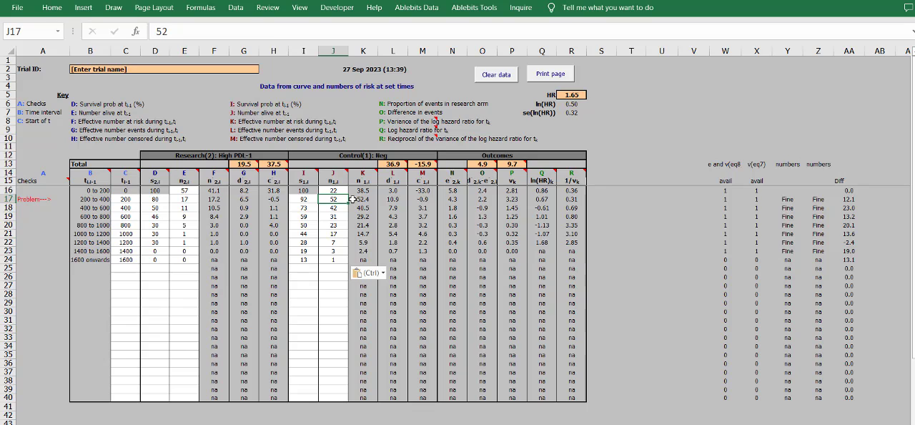
{"action": "left_click_drag", "start_coordinate": [183, 201], "coordinate": [184, 260]}
- Set the starting number alive to 22 for the research group in E16 and 57 for the control group in J16
{"action": "left_click", "coordinate": [340, 188]}
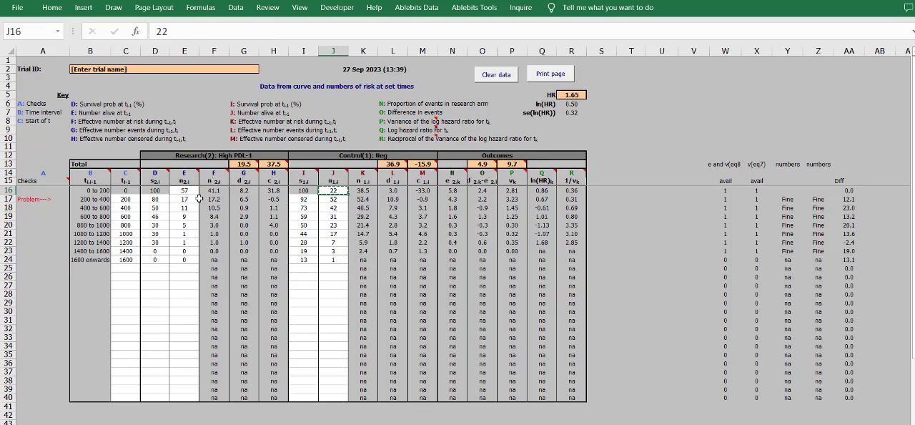
{"action": "left_click", "coordinate": [184, 191]}
{"action": "type", "text": "22"}
{"action": "left_click", "coordinate": [338, 191]}
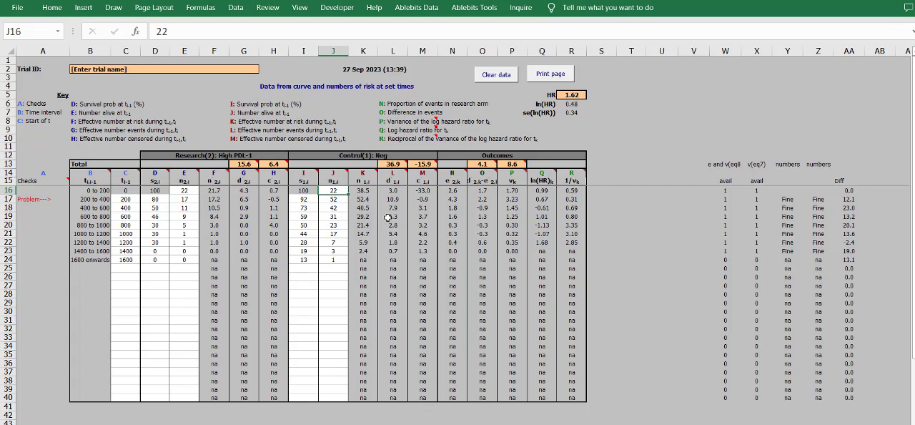
{"action": "type", "text": "57"}
{"action": "left_click", "coordinate": [385, 262]}
{"action": "left_click_drag", "start_coordinate": [343, 279], "coordinate": [321, 269]}
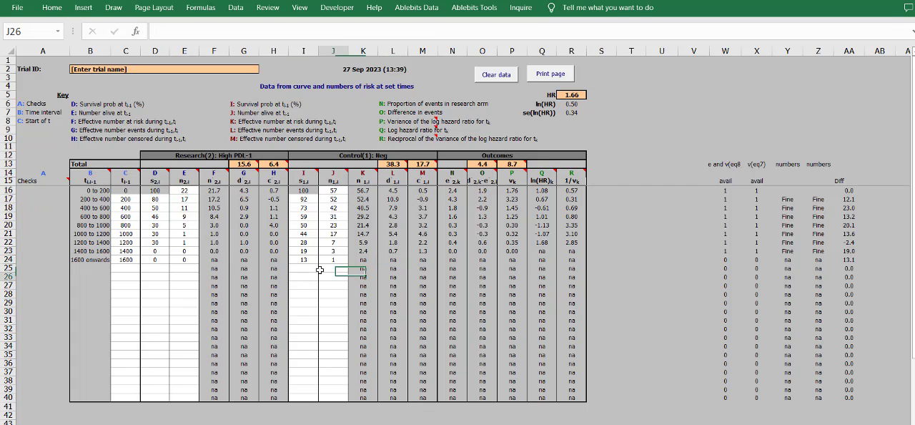
- Review the hazard ratio, ln(HR) and its standard error in R5:R7 alongside the control group's number-alive column
{"action": "left_click", "coordinate": [335, 208]}
{"action": "left_click", "coordinate": [574, 94]}
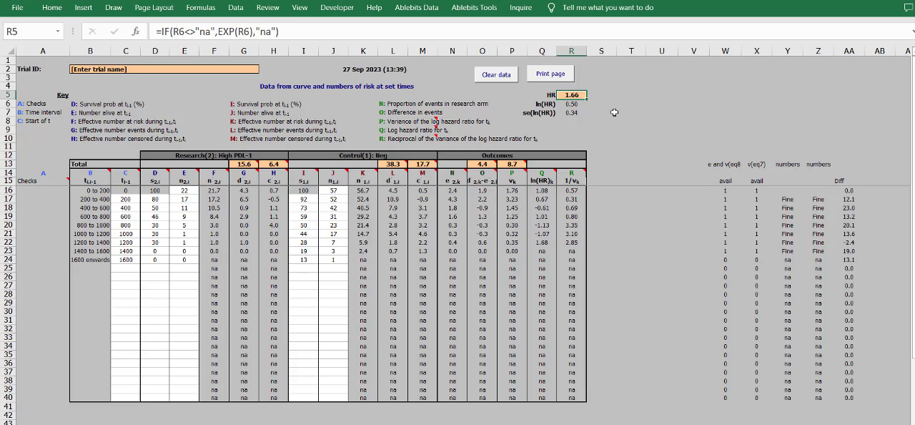
{"action": "left_click_drag", "start_coordinate": [614, 112], "coordinate": [539, 93]}
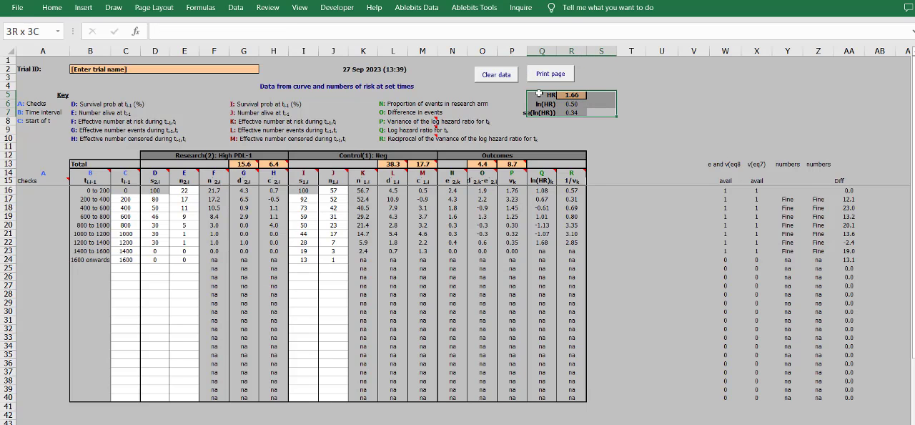
{"action": "left_click", "coordinate": [389, 216]}
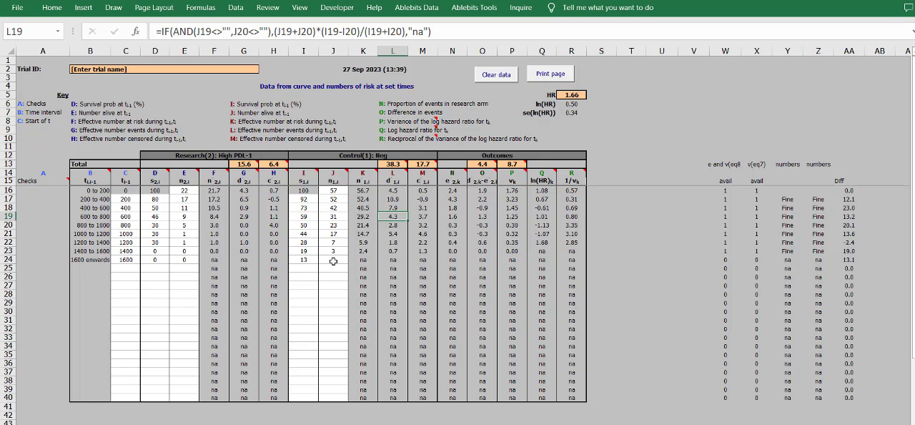
{"action": "left_click_drag", "start_coordinate": [333, 261], "coordinate": [335, 210]}
- Switch to the article in the browser and check Table 2's univariate Cox hazard ratio and standard error for the High PD-L1 category
{"action": "key", "text": "alt+Tab"}
{"action": "key", "text": "alt+Tab"}
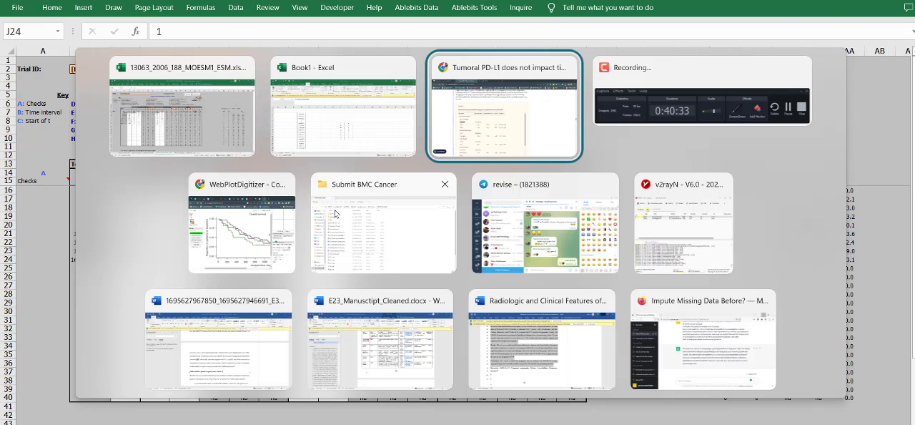
{"action": "mouse_move", "coordinate": [312, 294]}
{"action": "left_mouse_down"}
{"action": "mouse_move", "coordinate": [279, 289]}
{"action": "mouse_move", "coordinate": [328, 291]}
{"action": "left_mouse_up"}
{"action": "left_click", "coordinate": [271, 284]}
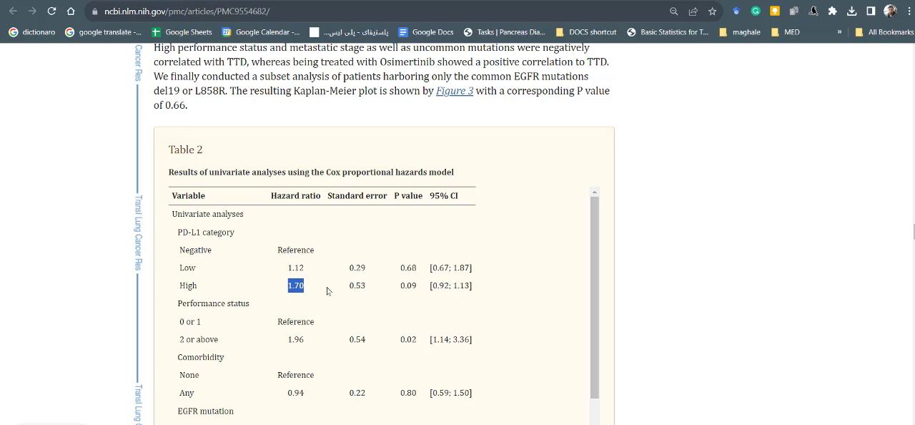
{"action": "left_click_drag", "start_coordinate": [178, 173], "coordinate": [465, 173]}
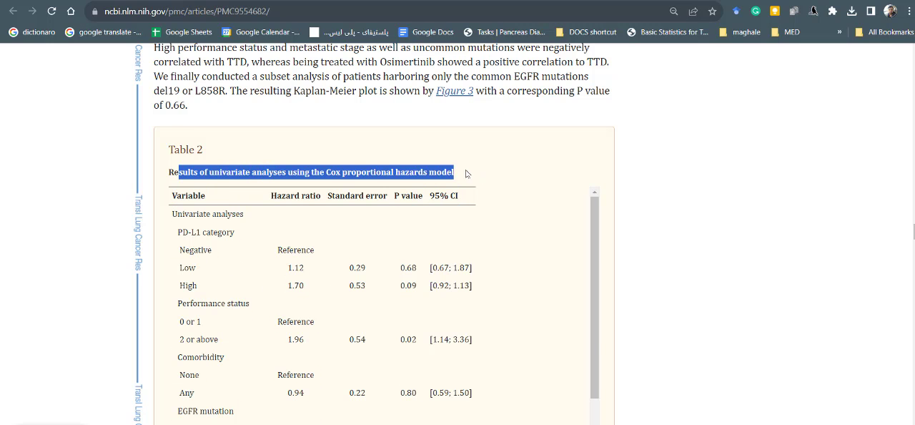
{"action": "left_click", "coordinate": [360, 296]}
- Return to the Excel calculator's curve data sheet and examine the control survival column from row 21 down to I36
{"action": "key", "text": "alt+Tab"}
{"action": "left_click", "coordinate": [213, 423]}
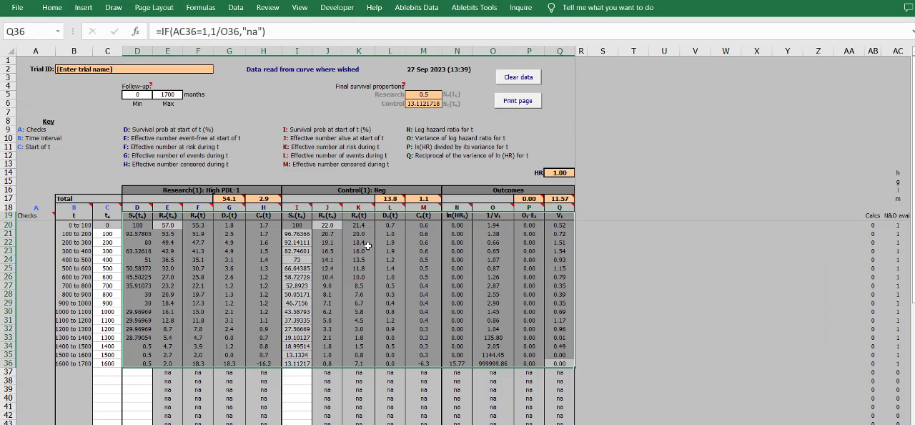
{"action": "left_click", "coordinate": [331, 310]}
{"action": "left_click_drag", "start_coordinate": [298, 366], "coordinate": [290, 236]}
{"action": "left_click", "coordinate": [293, 243]}
{"action": "left_click_drag", "start_coordinate": [305, 361], "coordinate": [300, 236]}
{"action": "left_click", "coordinate": [484, 268]}
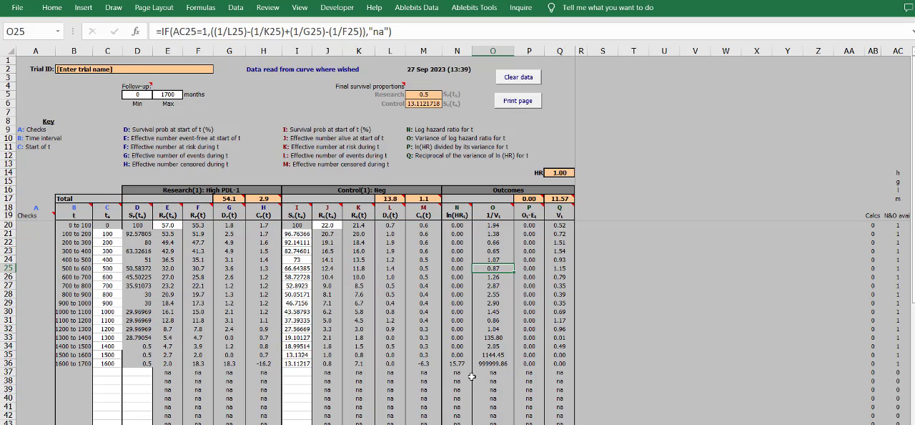
{"action": "left_click", "coordinate": [391, 363]}
{"action": "left_click", "coordinate": [294, 365]}
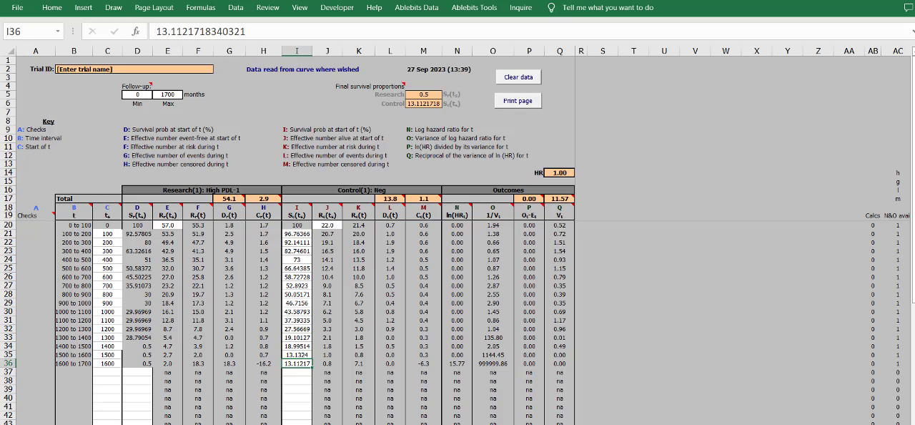